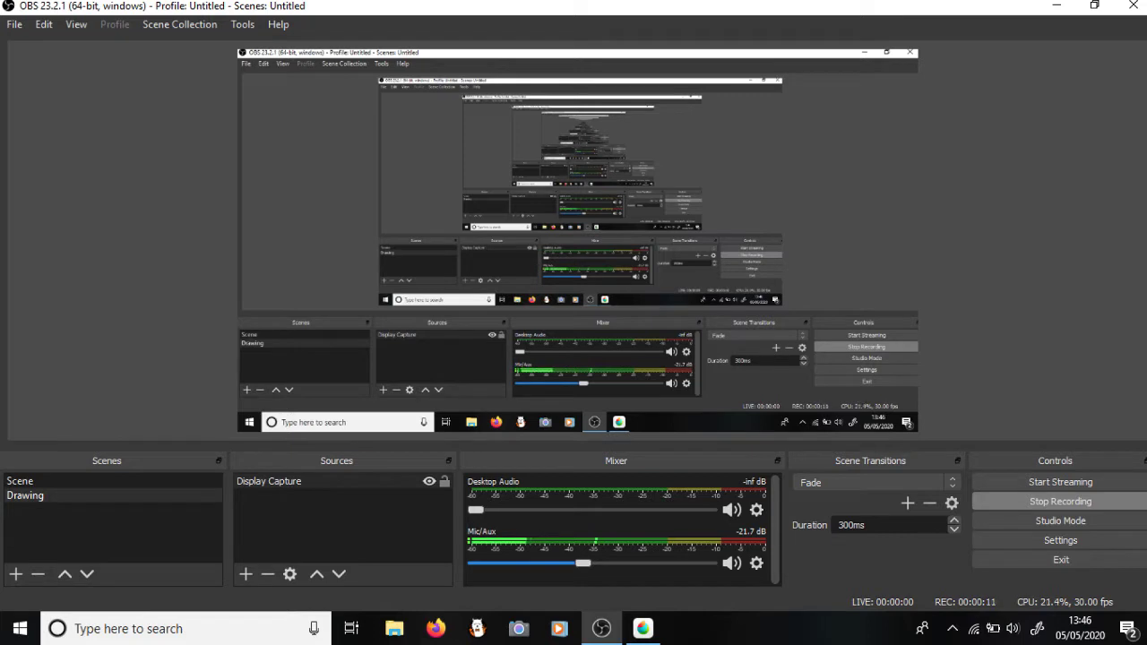
- Switch to MediBang Paint Pro and bring the whole hoodie sketch into view
left_click(643, 628)
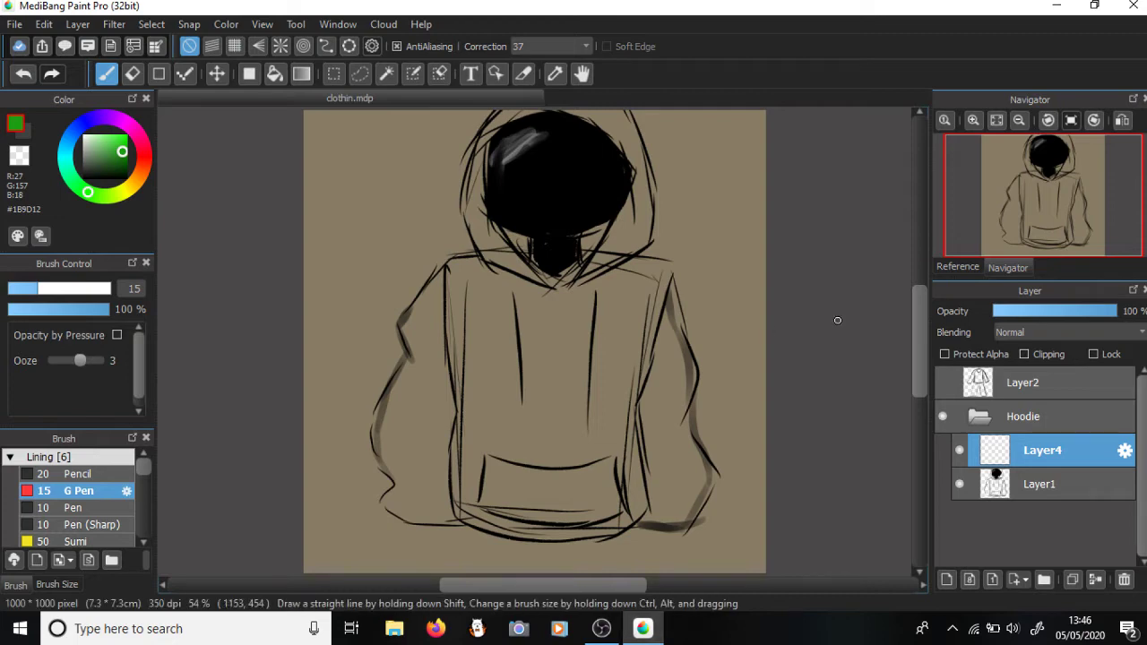
scroll(908, 350, "down", 2)
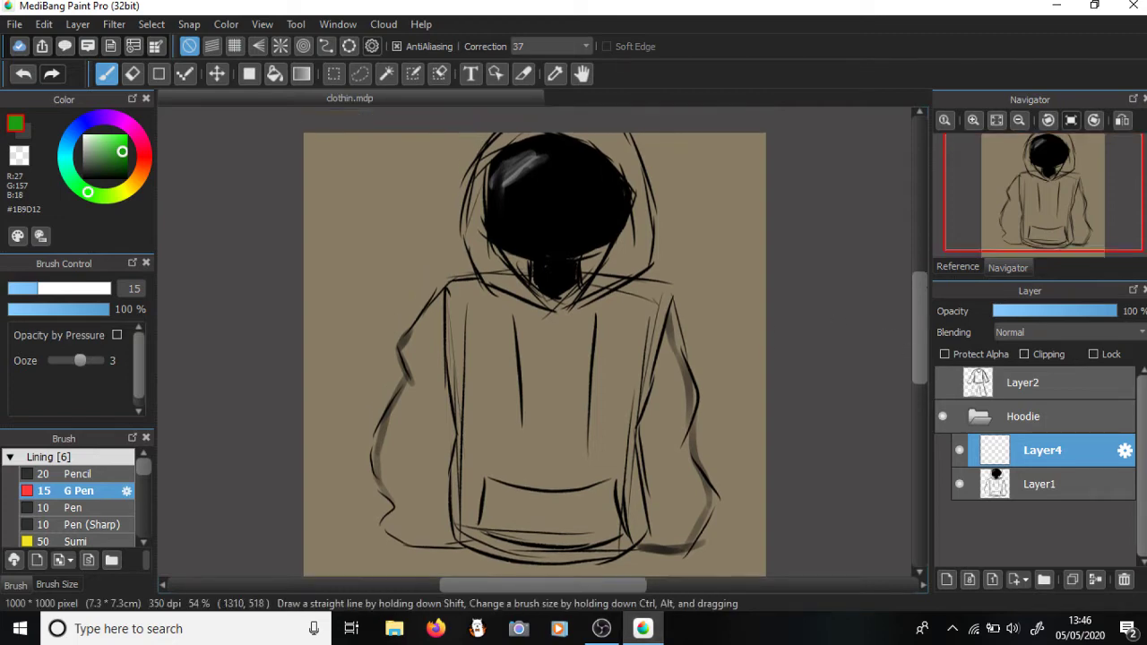
left_click_drag(919, 350, 919, 342)
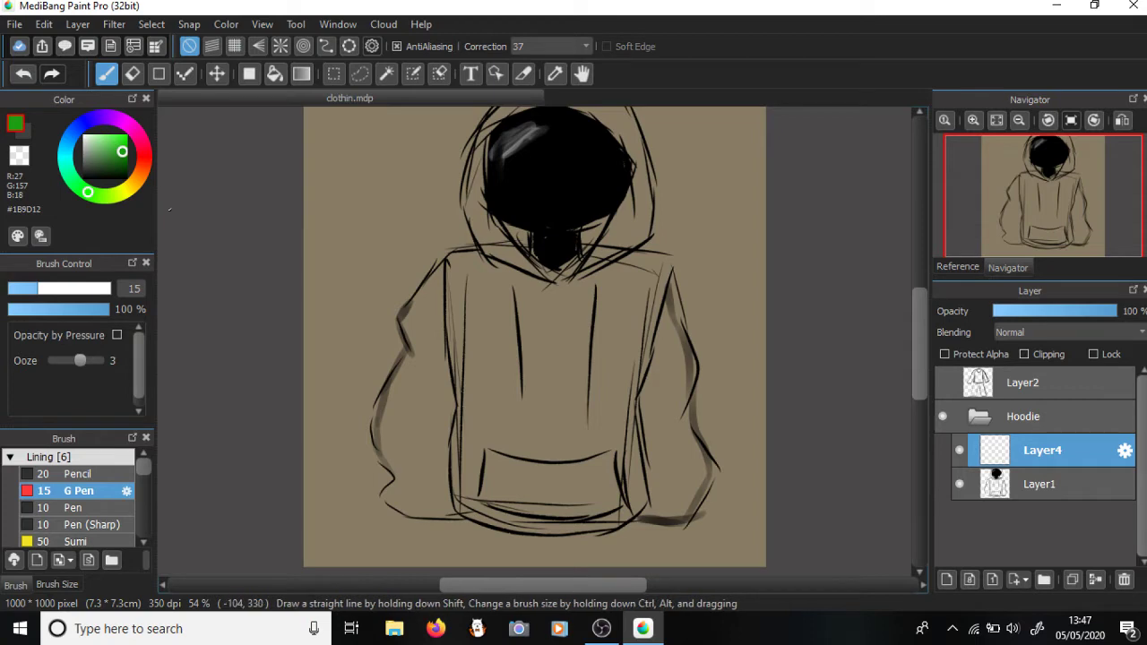
left_click(121, 169)
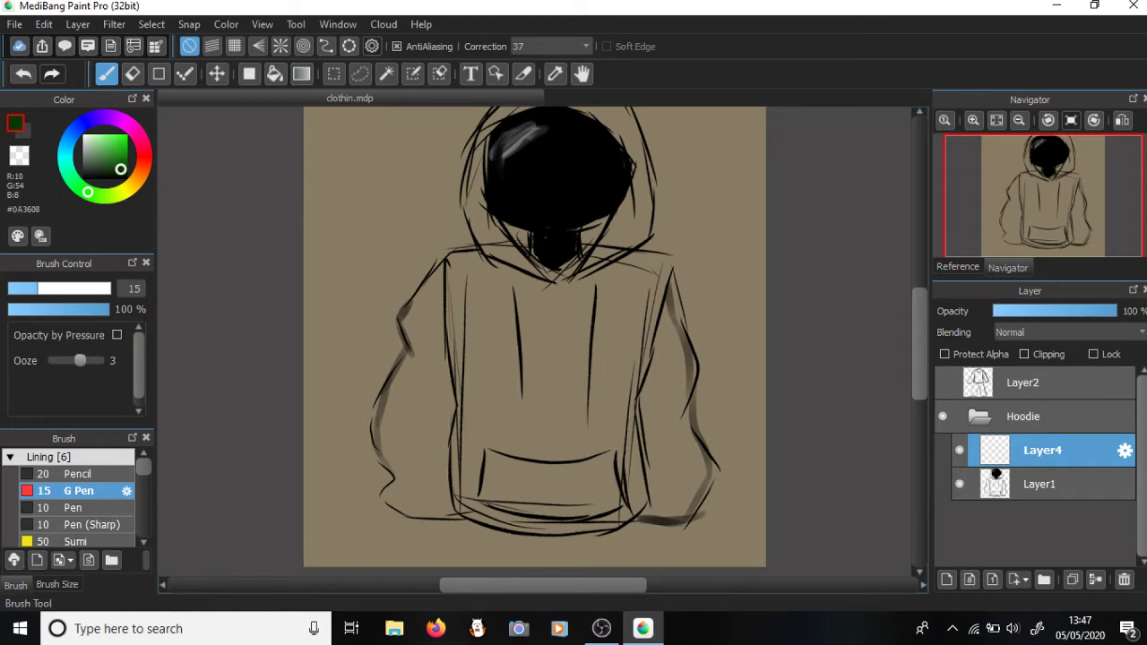
left_click(942, 383)
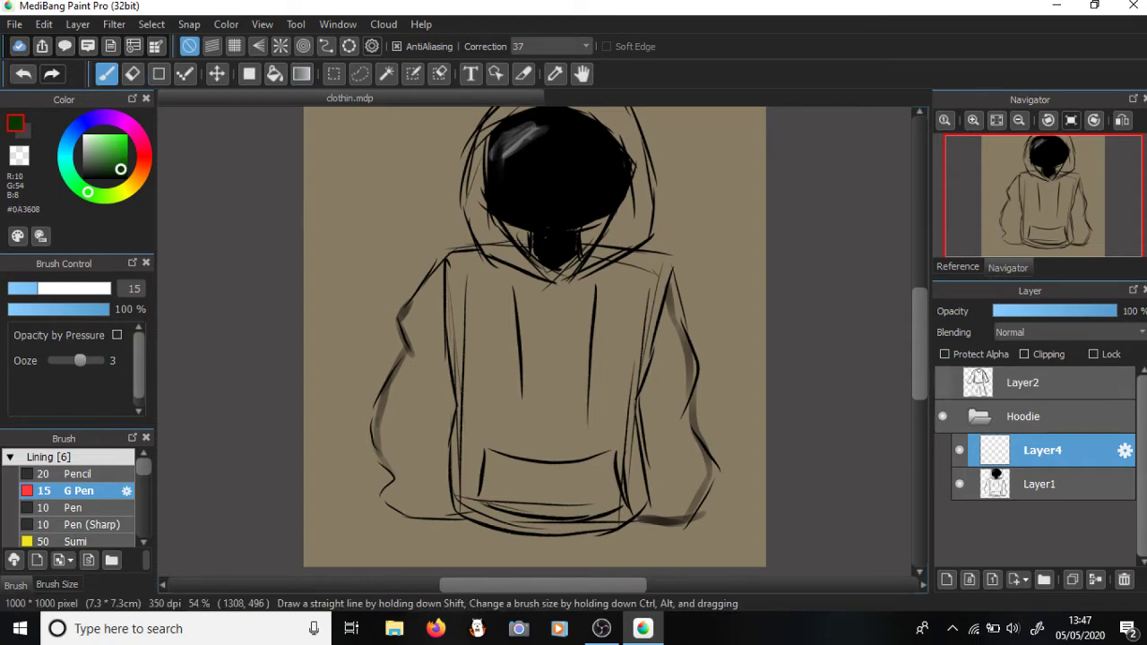
left_click(942, 383)
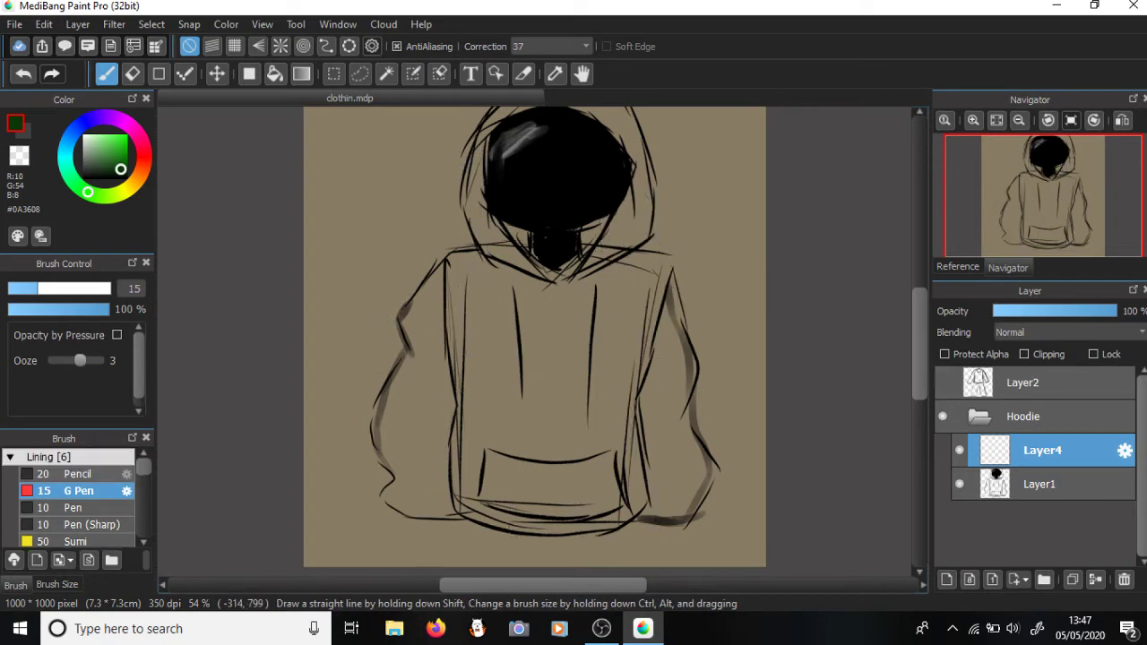
- Check the running recording in OBS and return to MediBang Paint Pro
left_click(602, 628)
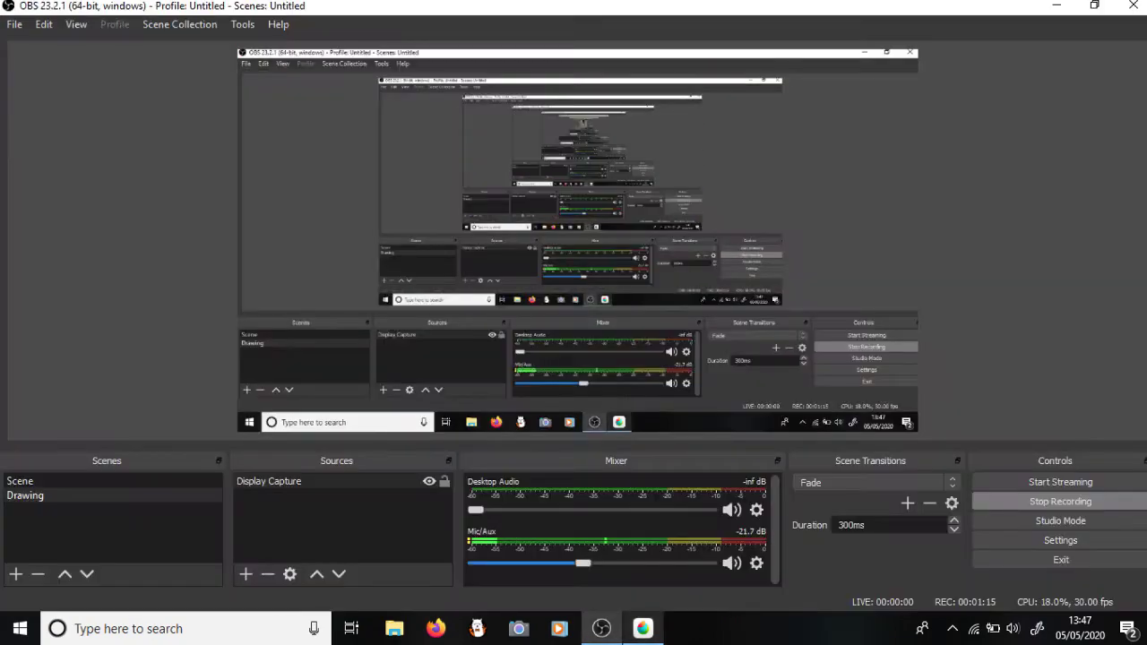
left_click(642, 629)
left_click(602, 629)
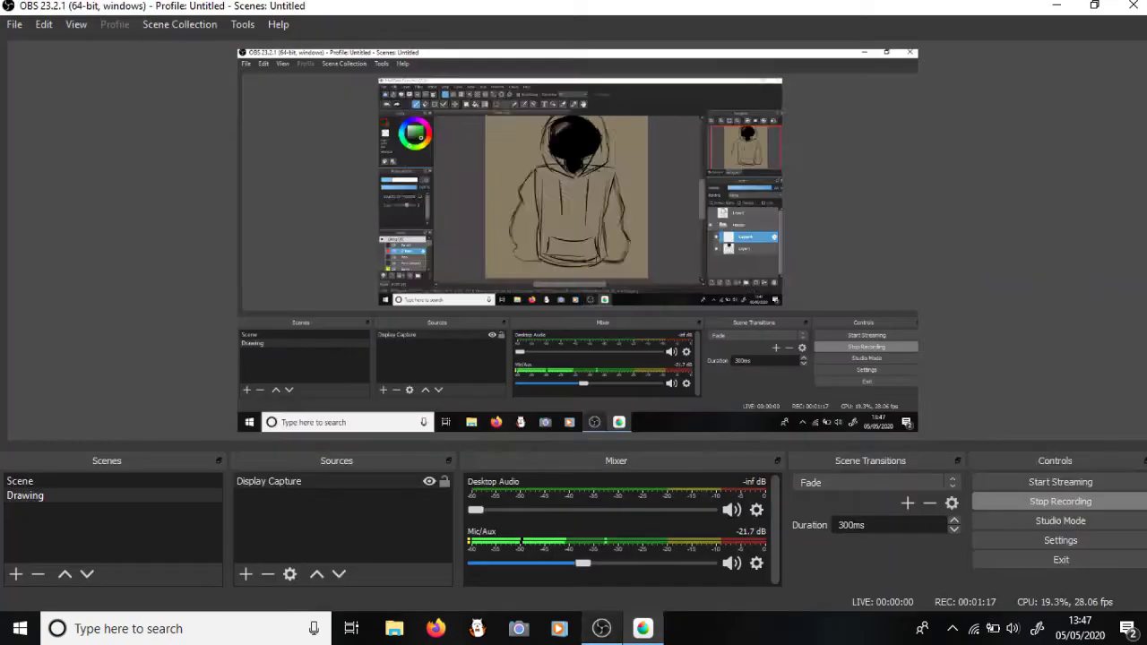
left_click(643, 629)
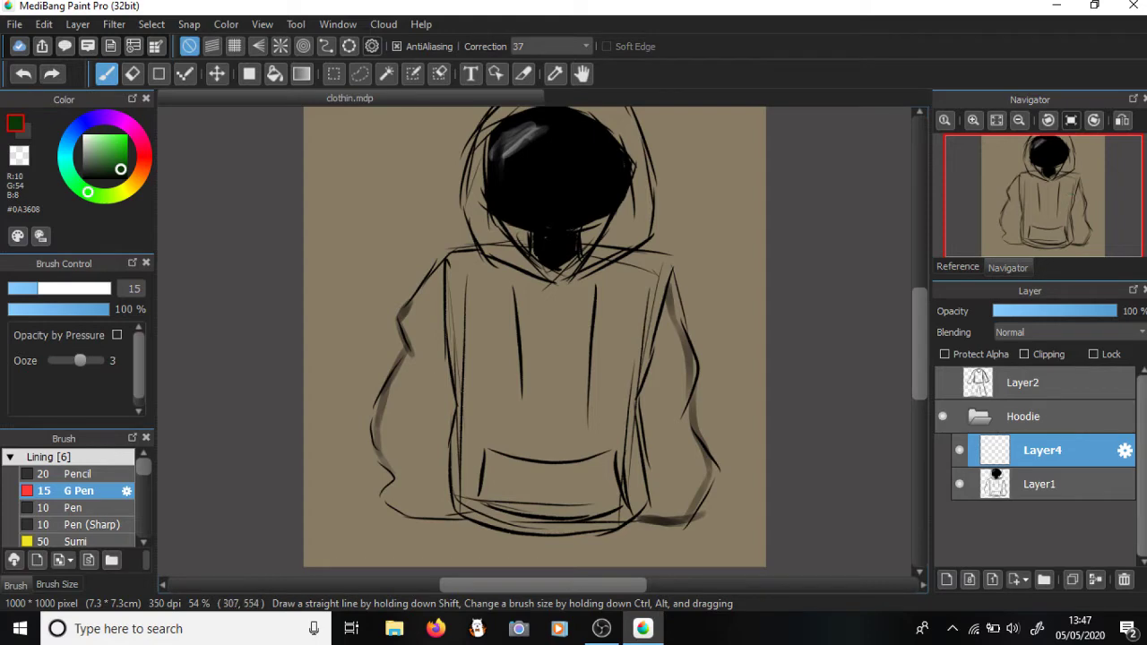
- Set the brush colour to black and sketch a diagonal line on Layer4 from the left shoulder across the chest to the right sleeve
left_click_drag(95, 168, 85, 176)
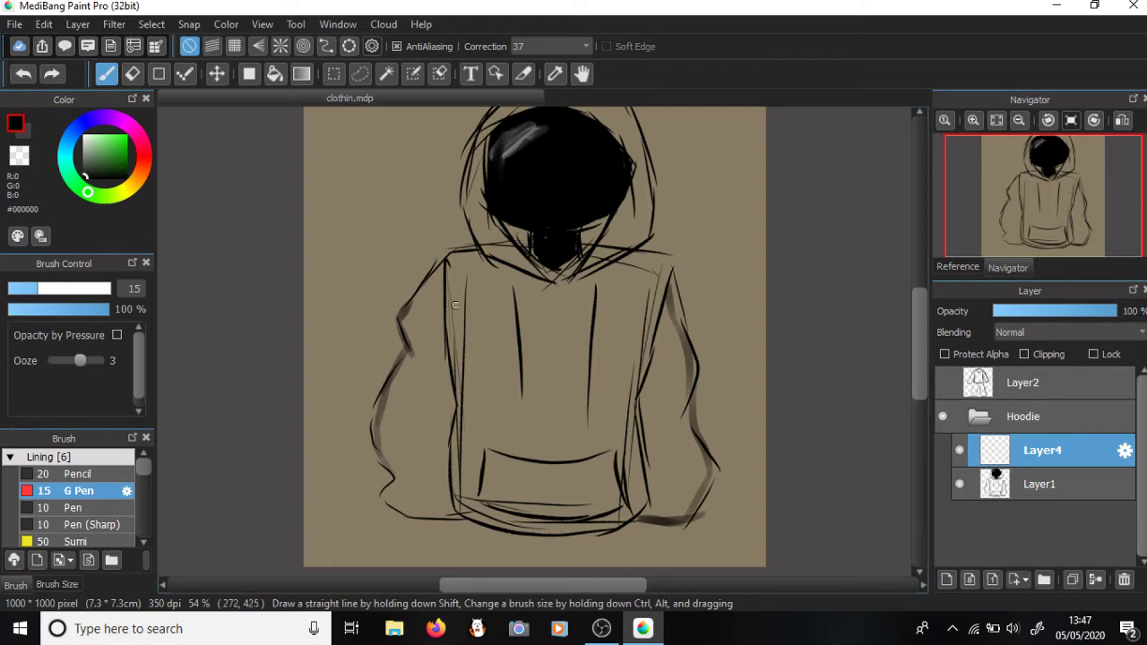
left_click_drag(433, 268, 588, 327)
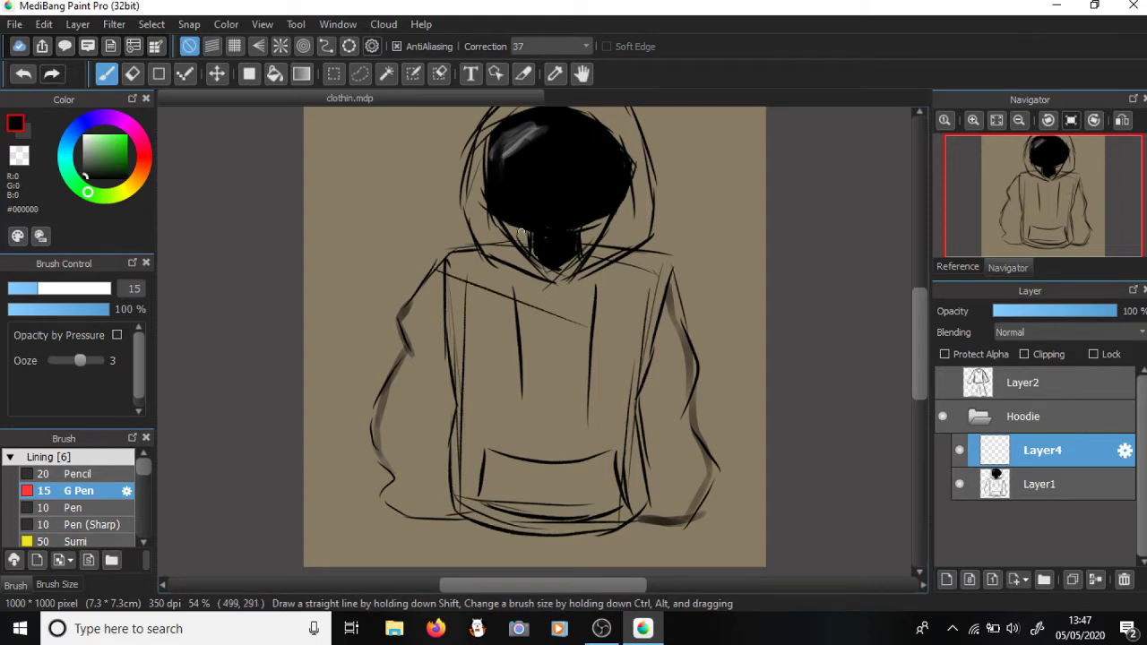
left_click_drag(433, 267, 630, 343)
left_click_drag(558, 318, 667, 359)
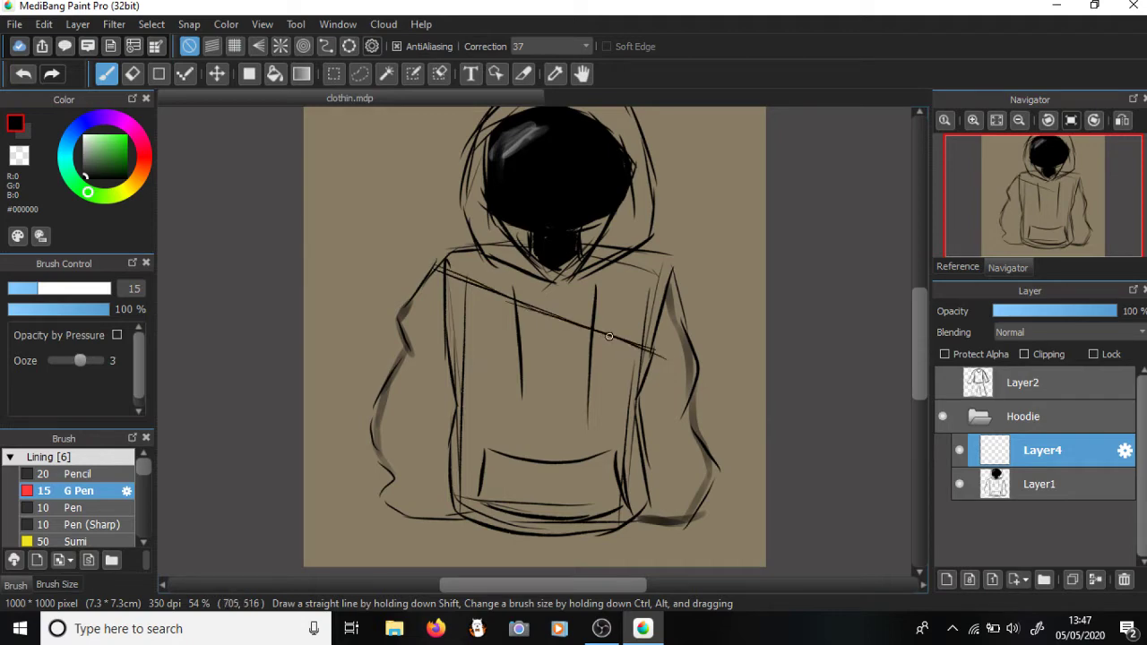
left_click_drag(608, 337, 679, 365)
- Sketch a second diagonal line below the first to form a chest band, and extend both lines across the right sleeve
left_click_drag(422, 287, 557, 348)
mouse_move(492, 312)
left_mouse_down()
mouse_move(578, 353)
mouse_move(528, 341)
mouse_move(627, 361)
mouse_move(555, 342)
mouse_move(582, 363)
left_mouse_up()
left_click_drag(420, 290, 590, 339)
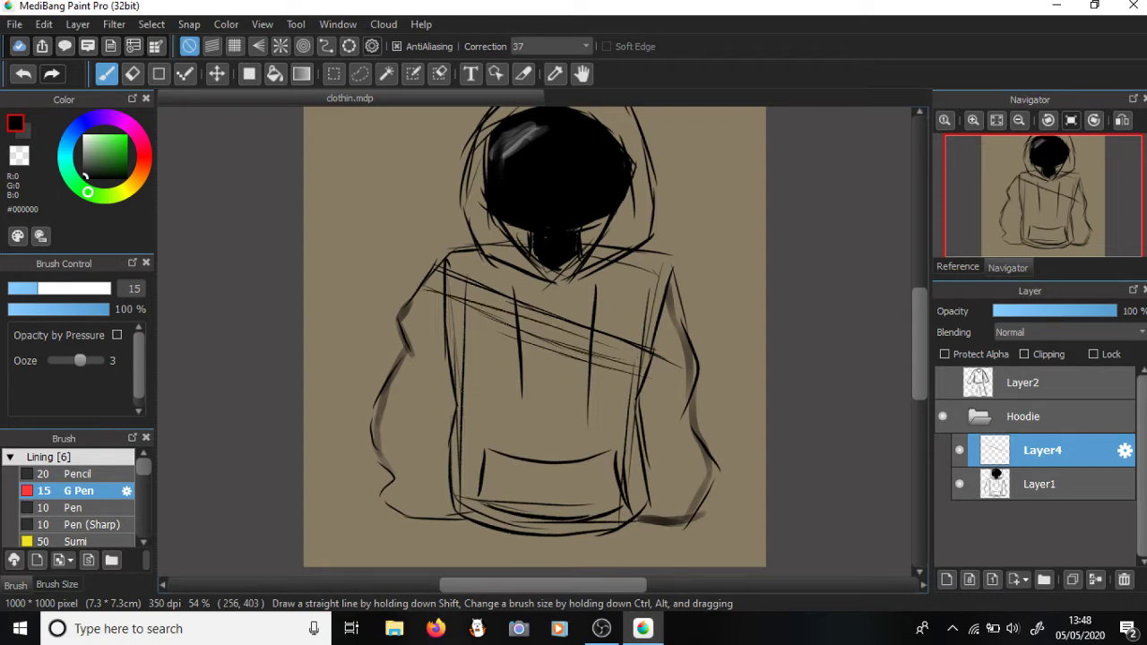
left_click(23, 74)
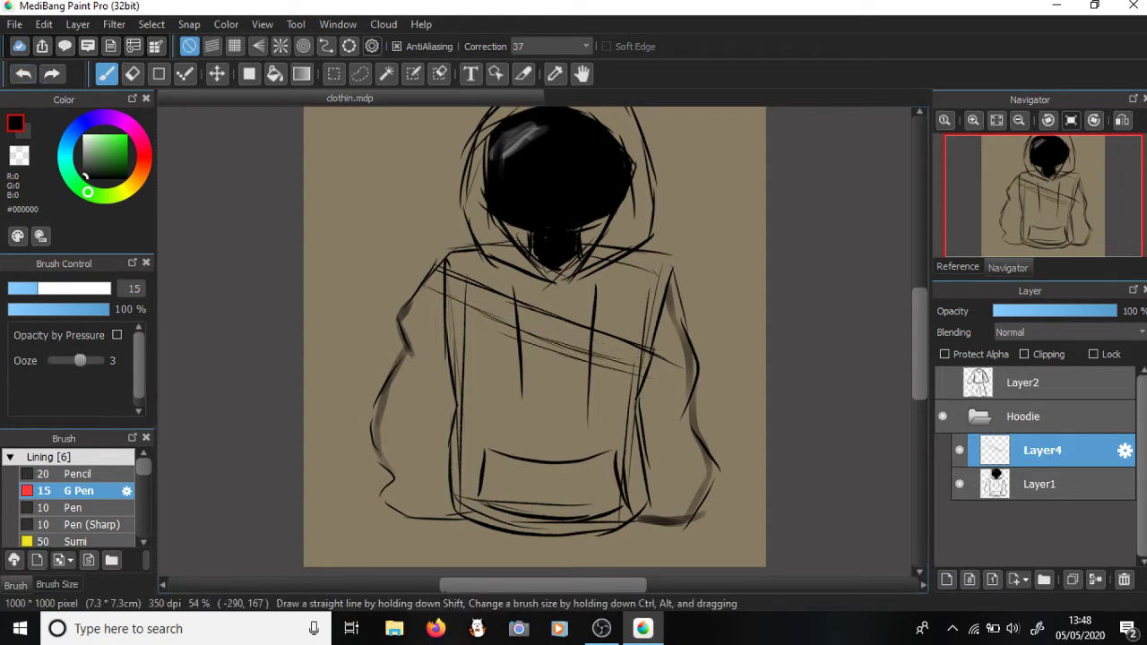
mouse_move(423, 287)
left_mouse_down()
mouse_move(567, 358)
mouse_move(702, 403)
left_mouse_up()
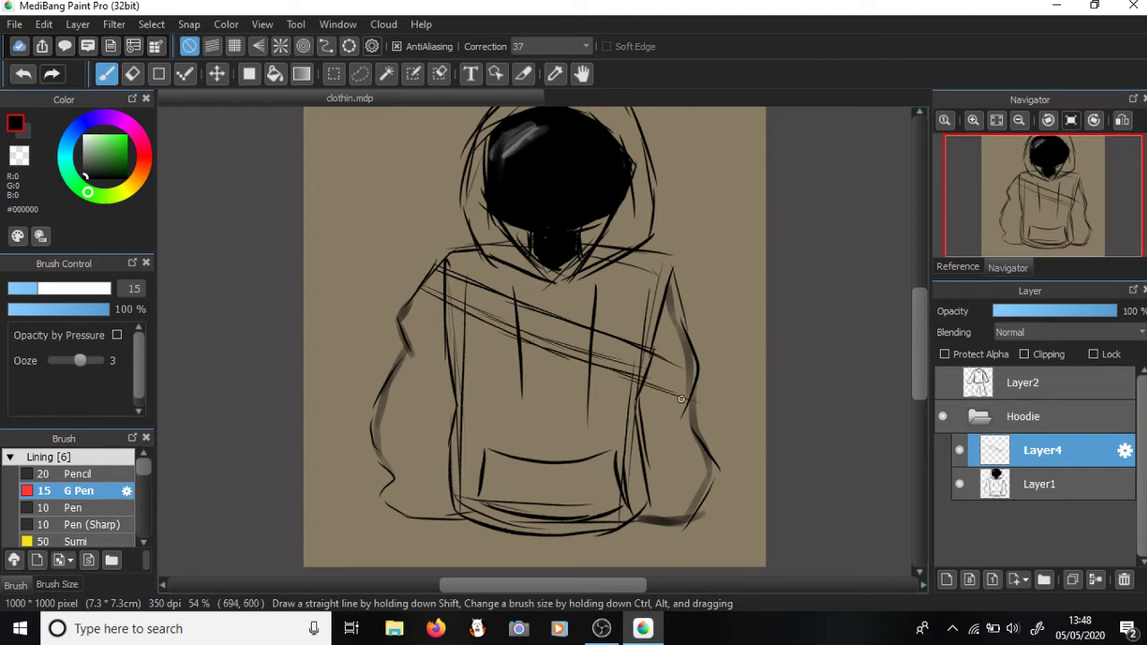
left_click_drag(642, 348, 695, 380)
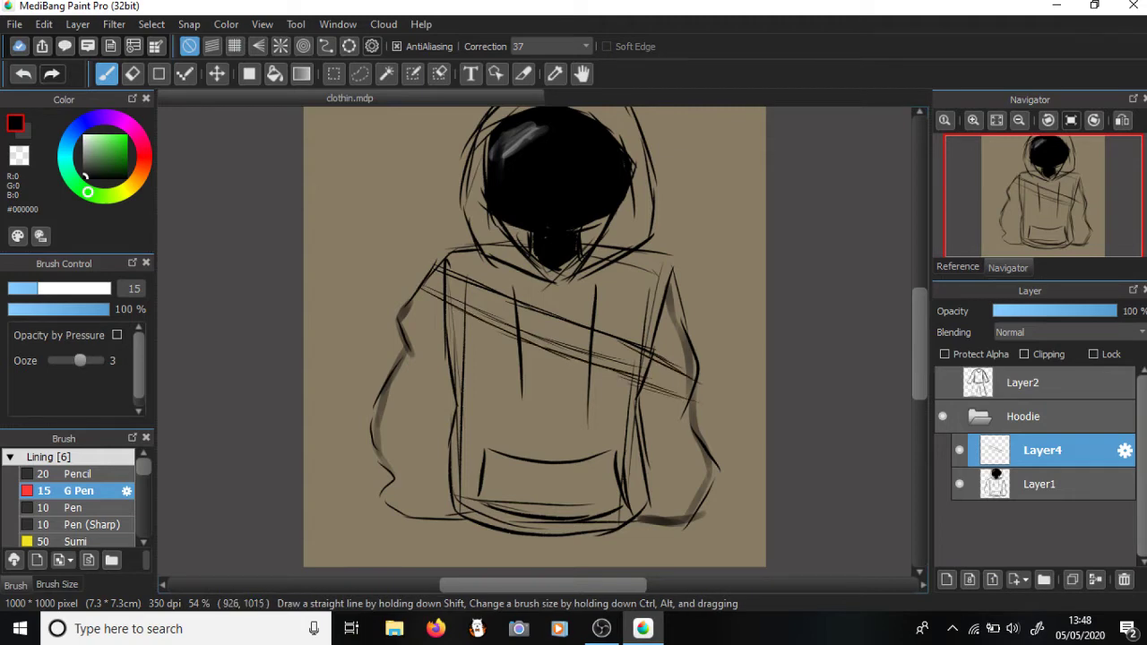
- Draw a wavy line from the band's end on the right sleeve down through the front pocket to the hem
scroll(916, 359, "down", 2)
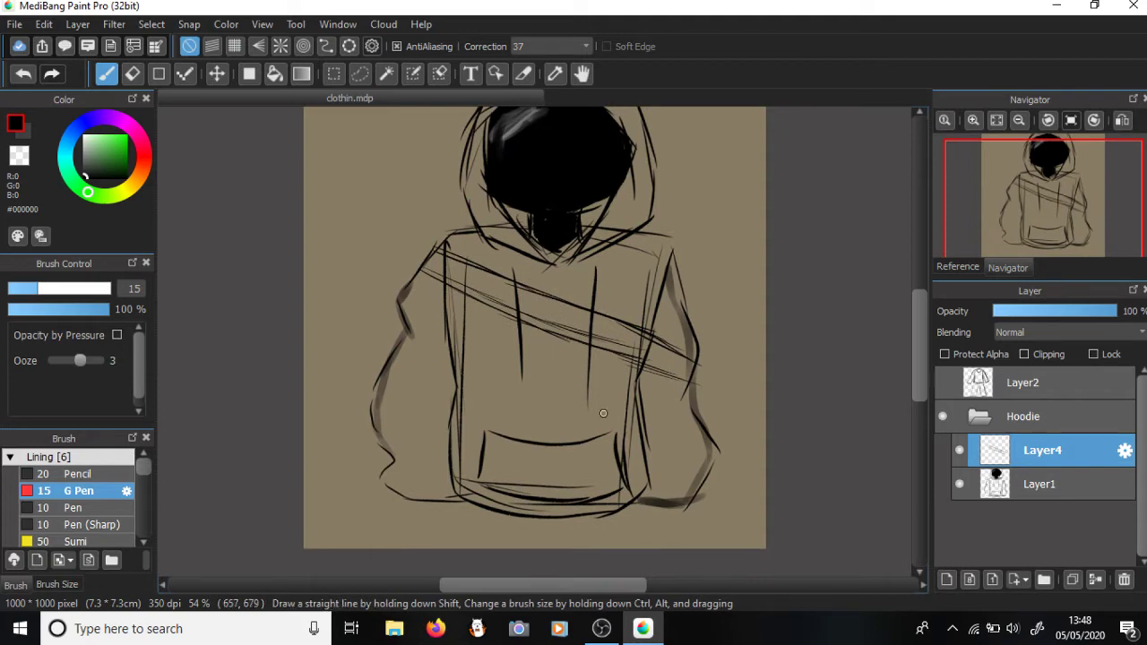
scroll(681, 412, "up", 3)
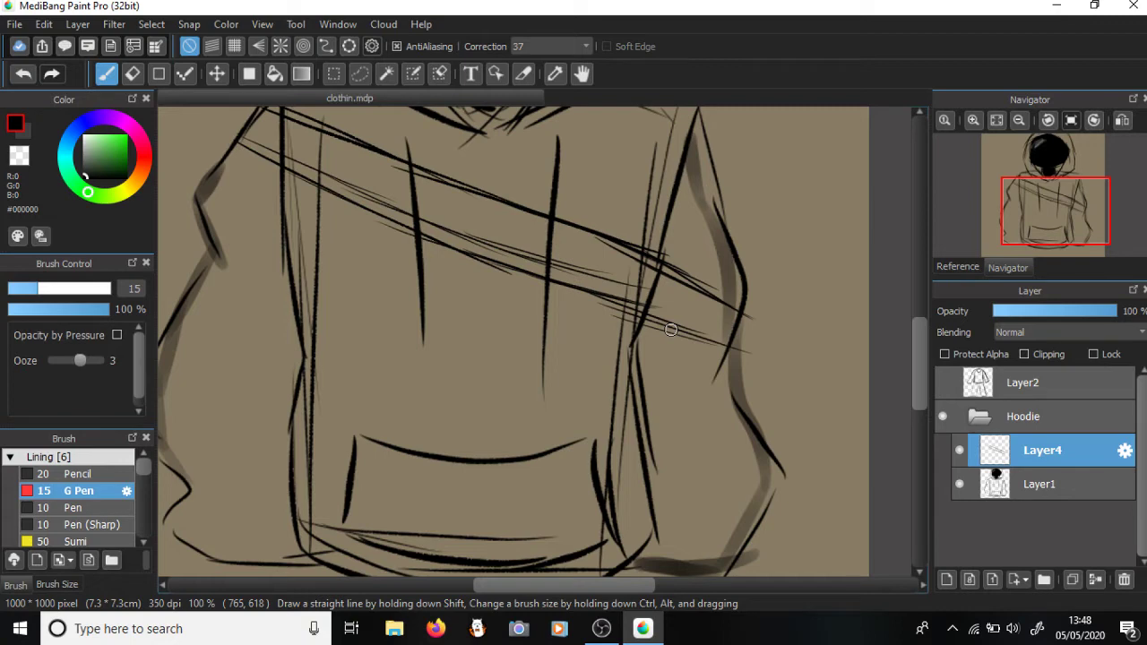
scroll(889, 366, "down", 3)
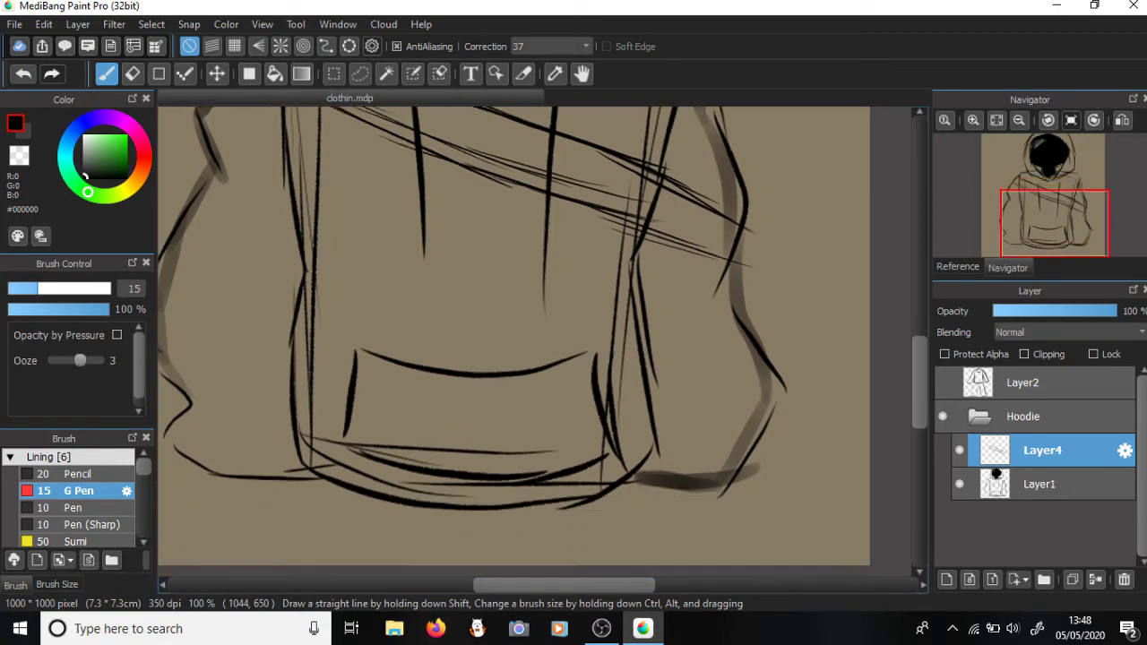
scroll(914, 305, "down", 1)
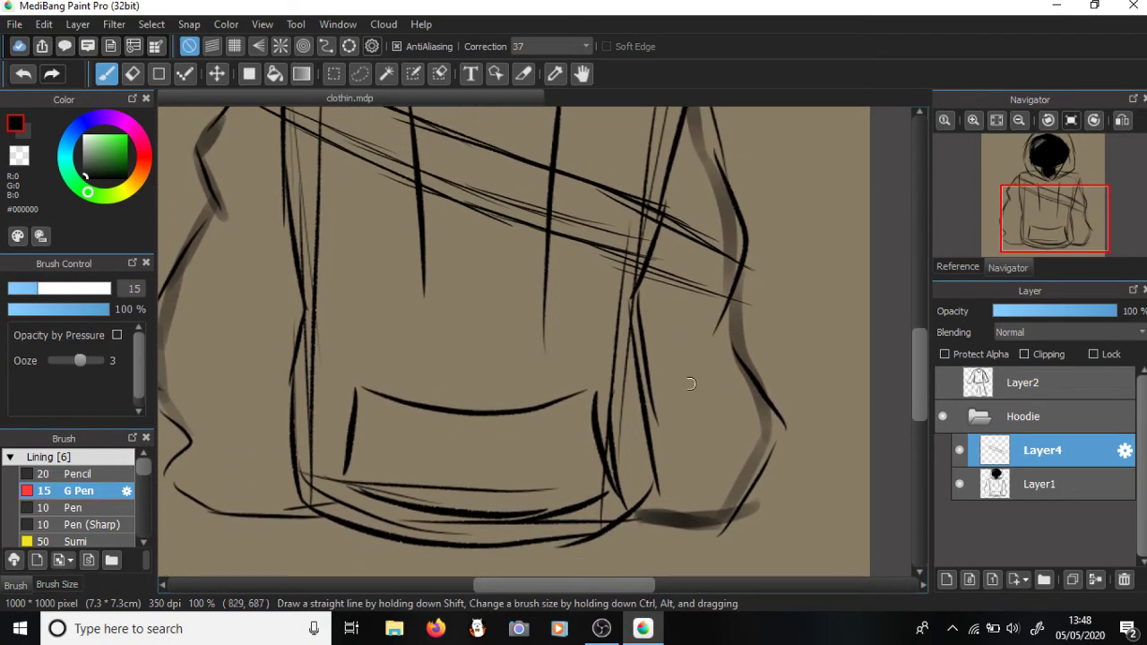
mouse_move(714, 269)
left_mouse_down()
mouse_move(628, 331)
mouse_move(591, 381)
mouse_move(532, 385)
mouse_move(491, 417)
left_mouse_up()
mouse_move(489, 428)
left_mouse_down()
mouse_move(450, 475)
mouse_move(447, 514)
mouse_move(437, 541)
left_mouse_up()
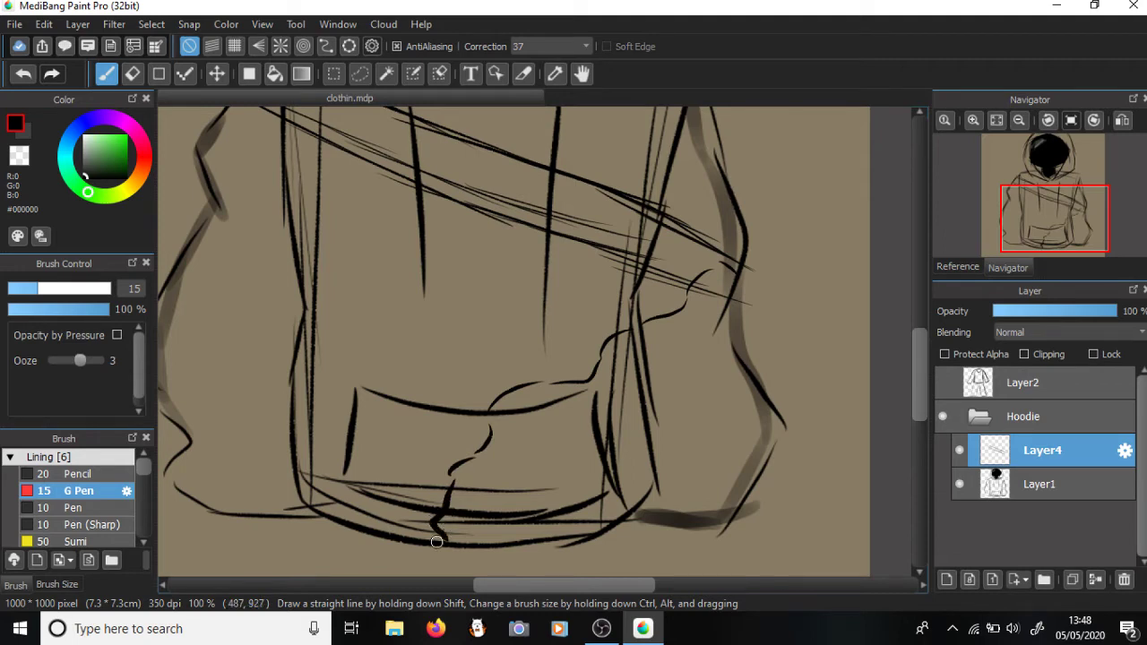
mouse_move(725, 263)
left_mouse_down()
mouse_move(714, 272)
mouse_move(740, 258)
left_mouse_up()
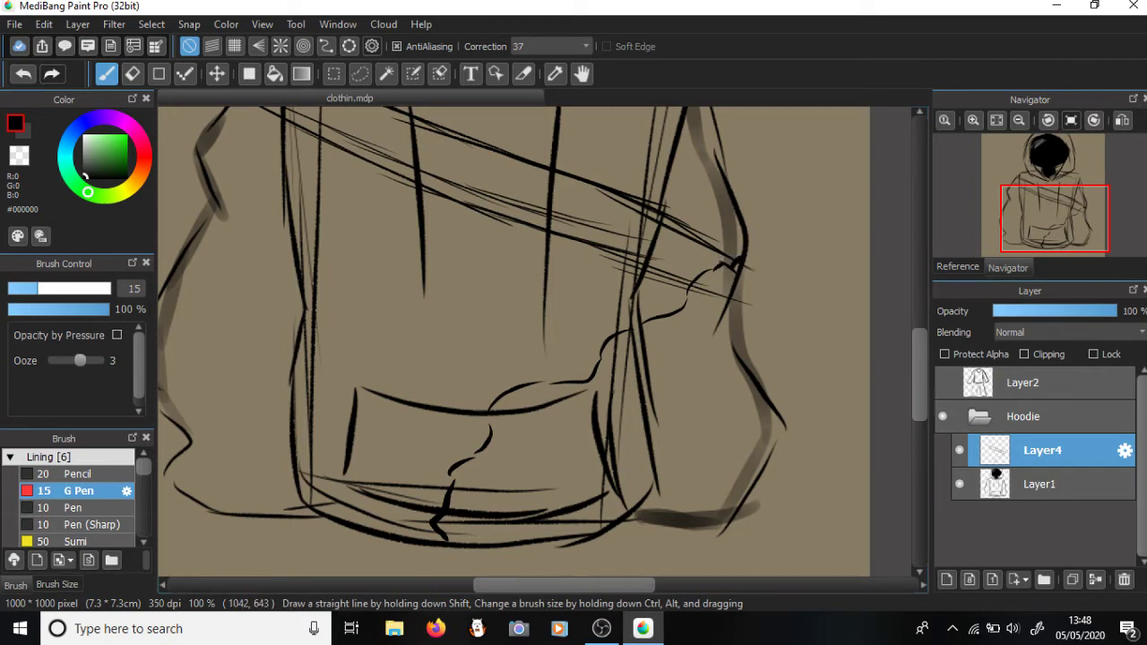
- Draw a small lantern-shaped emblem with inner crossbars inside the band, beside the right drawstring, undoing the stray strokes
scroll(514, 340, "up", 2)
scroll(658, 262, "left", 2)
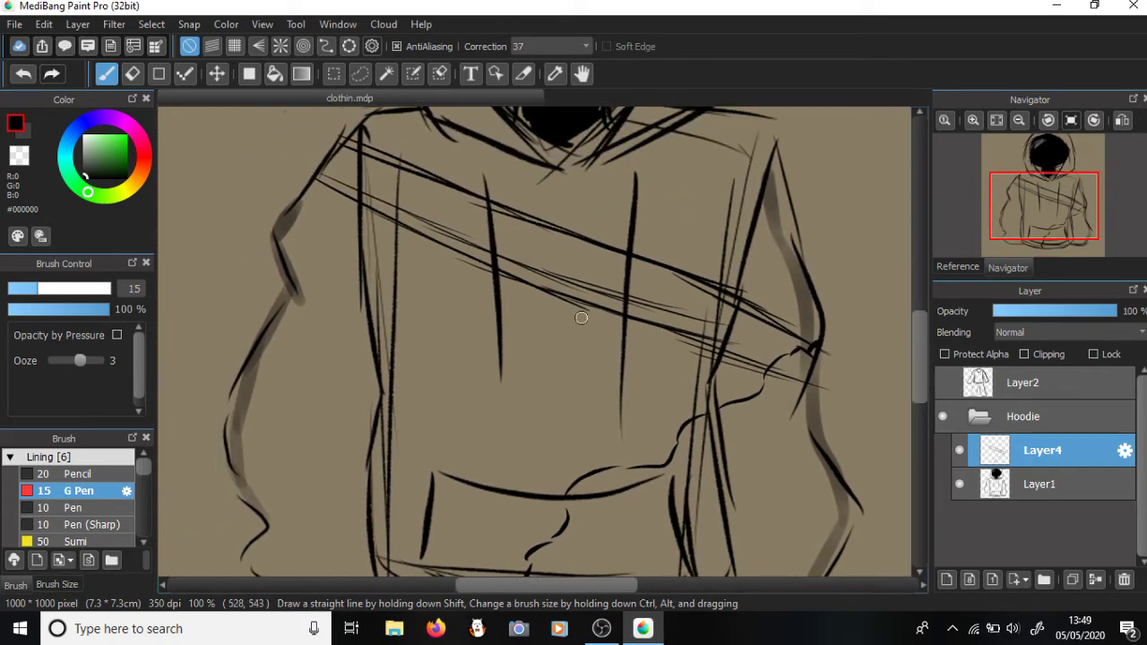
mouse_move(658, 263)
left_mouse_down()
mouse_move(629, 292)
mouse_move(646, 281)
mouse_move(632, 293)
mouse_move(670, 294)
mouse_move(664, 285)
mouse_move(675, 295)
mouse_move(637, 303)
mouse_move(639, 289)
mouse_move(637, 317)
mouse_move(667, 318)
mouse_move(669, 288)
mouse_move(670, 316)
mouse_move(651, 283)
mouse_move(651, 316)
mouse_move(662, 302)
mouse_move(627, 300)
mouse_move(660, 295)
mouse_move(655, 322)
mouse_move(641, 311)
mouse_move(664, 309)
mouse_move(637, 315)
mouse_move(663, 313)
left_mouse_up()
key("ctrl+z")
key("ctrl+z")
key("ctrl+z")
key("ctrl+z")
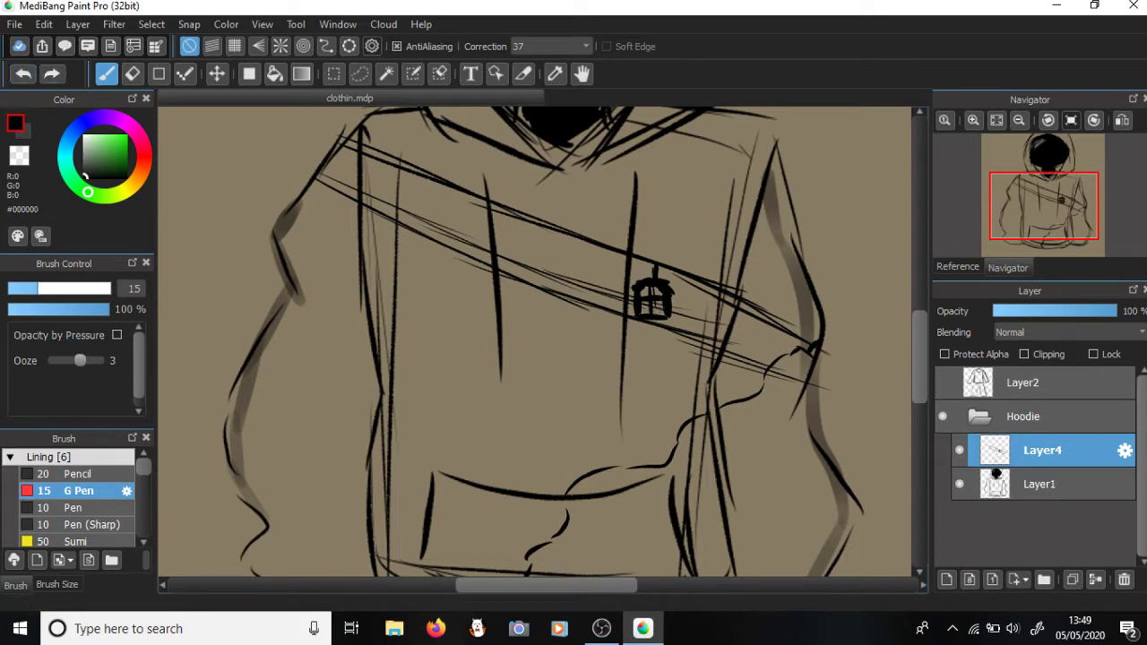
left_click_drag(656, 261, 654, 273)
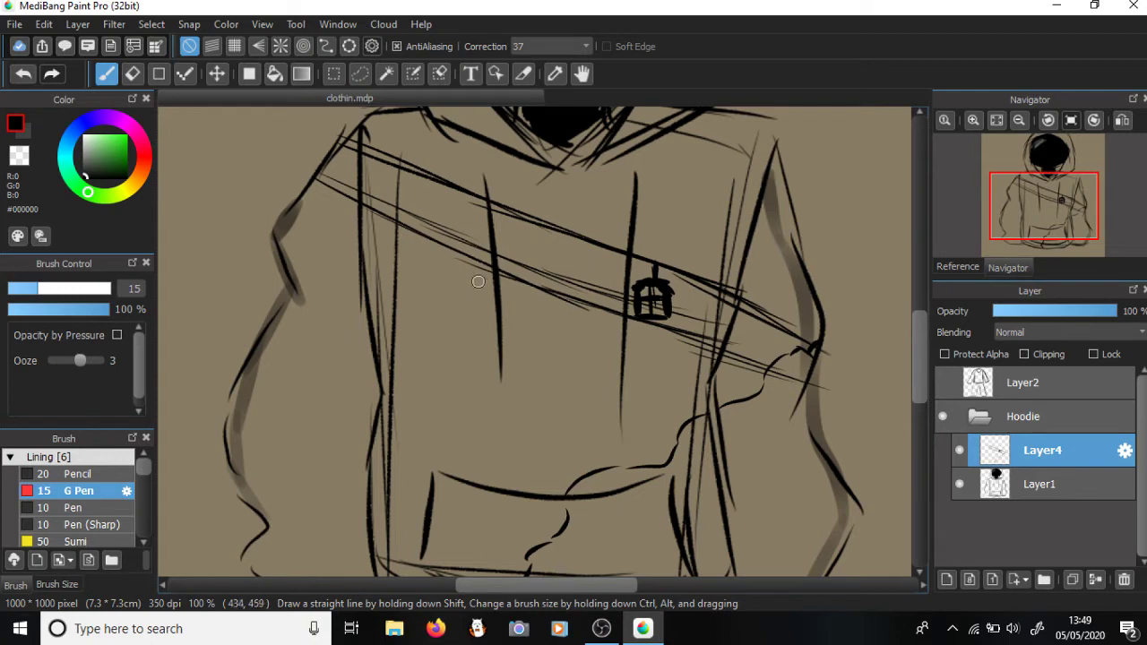
- Sketch and thicken a vertical line just outside the left drawstring, from the band's upper edge down to the front pocket
mouse_move(481, 260)
left_mouse_down()
mouse_move(479, 200)
mouse_move(479, 350)
left_mouse_up()
left_click_drag(482, 231, 491, 425)
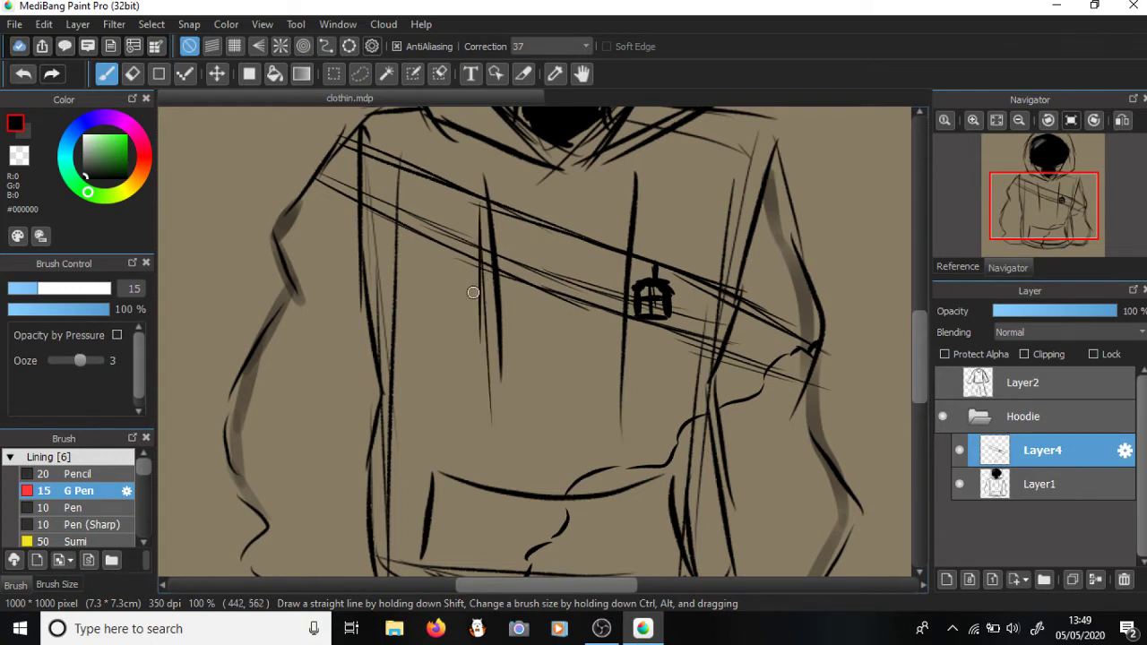
left_click_drag(474, 271, 478, 443)
left_click_drag(477, 349, 473, 439)
left_click_drag(473, 387, 474, 484)
left_click_drag(468, 418, 468, 482)
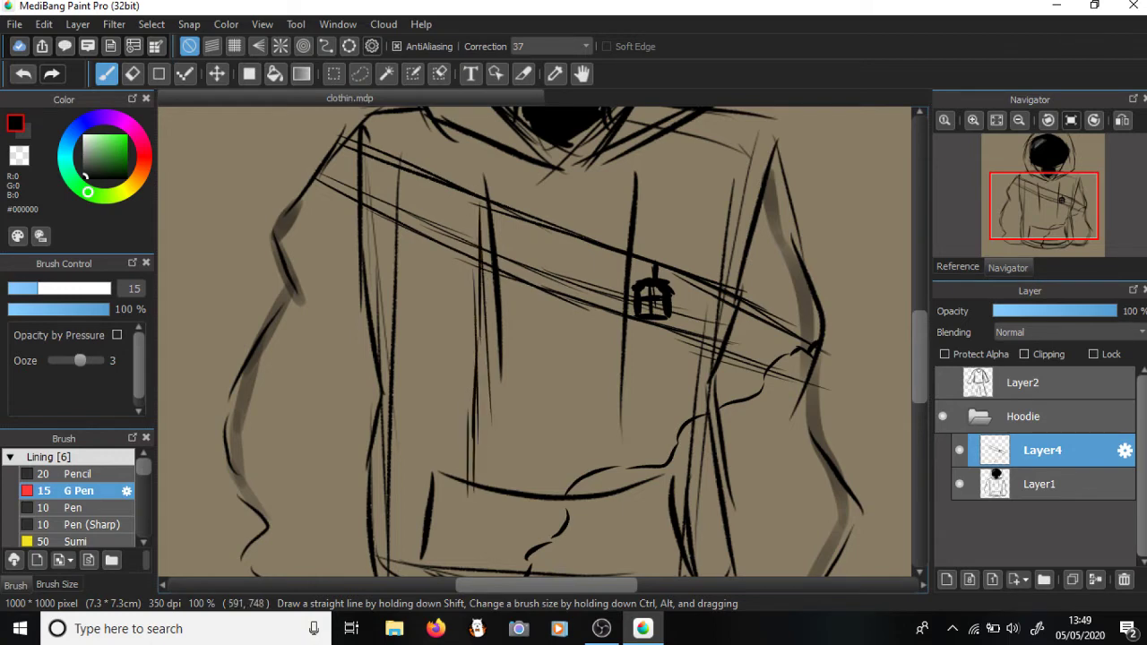
left_click(960, 484)
left_click(960, 485)
left_click_drag(479, 199, 476, 422)
- Add a short vertical line at the right sleeve between band and wavy line, and draw a second lantern emblem beside the left drawstring
left_click_drag(750, 372, 750, 403)
left_click_drag(757, 319, 753, 376)
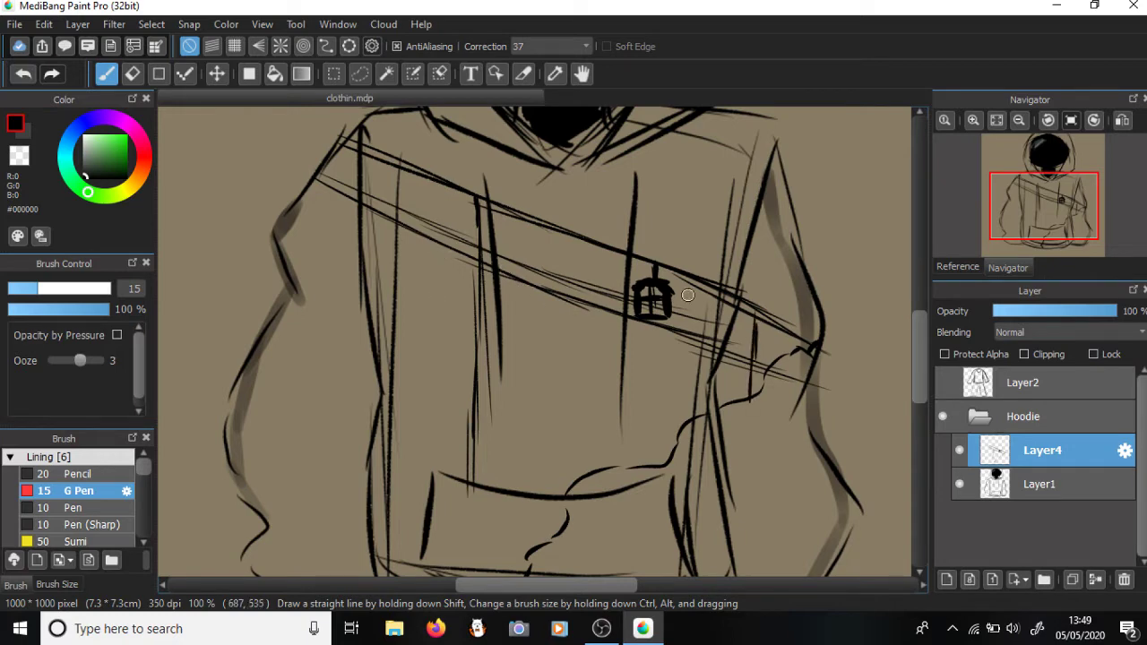
mouse_move(454, 253)
left_mouse_down()
mouse_move(470, 293)
mouse_move(445, 268)
mouse_move(435, 309)
mouse_move(449, 306)
mouse_move(434, 304)
mouse_move(465, 303)
left_mouse_up()
mouse_move(453, 261)
left_mouse_down()
mouse_move(450, 299)
mouse_move(434, 285)
mouse_move(472, 283)
mouse_move(435, 286)
left_mouse_up()
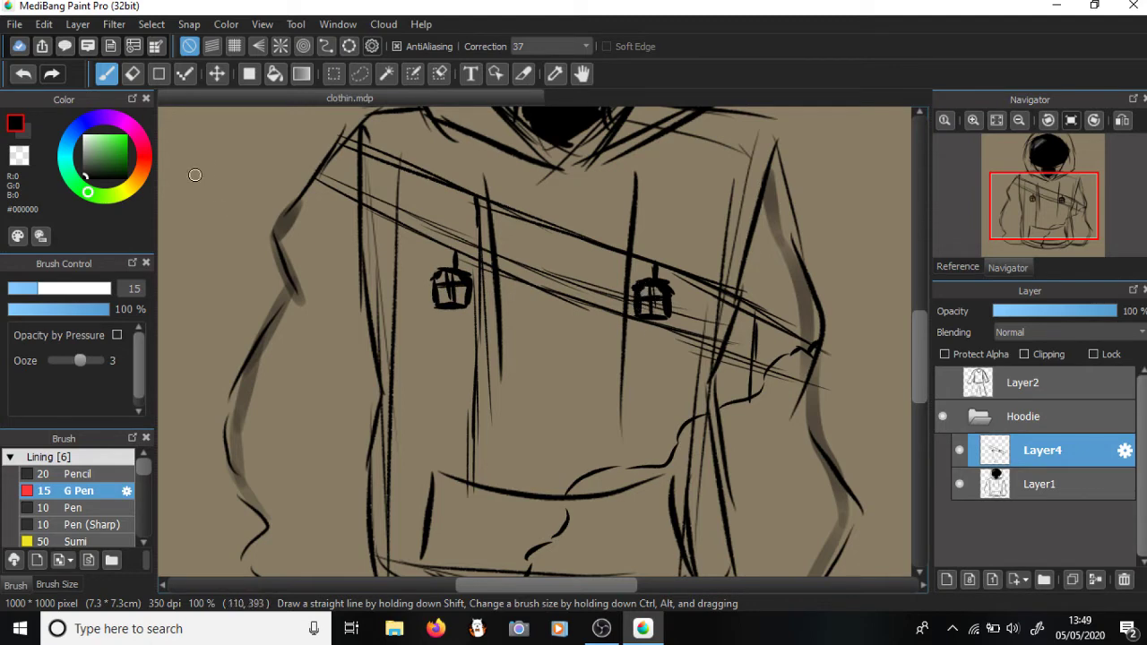
- Draw an enlarged version of the emblem beside the left shoulder, and remove it with a lasso selection
mouse_move(196, 174)
left_mouse_down()
mouse_move(250, 173)
mouse_move(223, 231)
mouse_move(242, 204)
mouse_move(248, 240)
mouse_move(201, 244)
left_mouse_up()
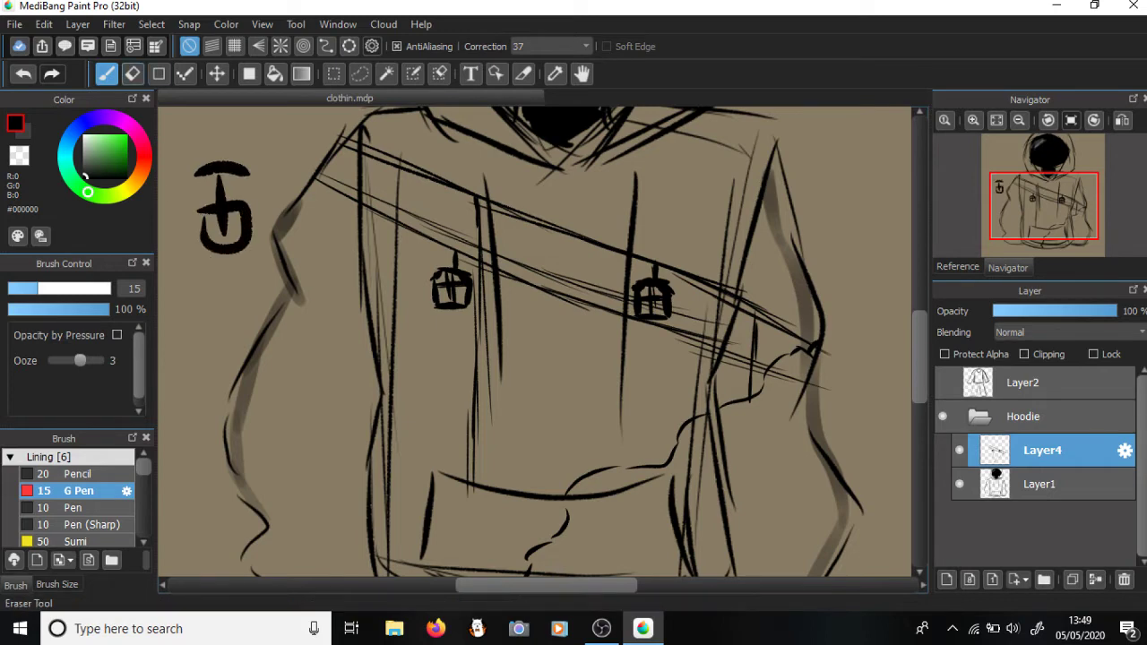
left_click(361, 73)
left_click_drag(204, 136, 199, 273)
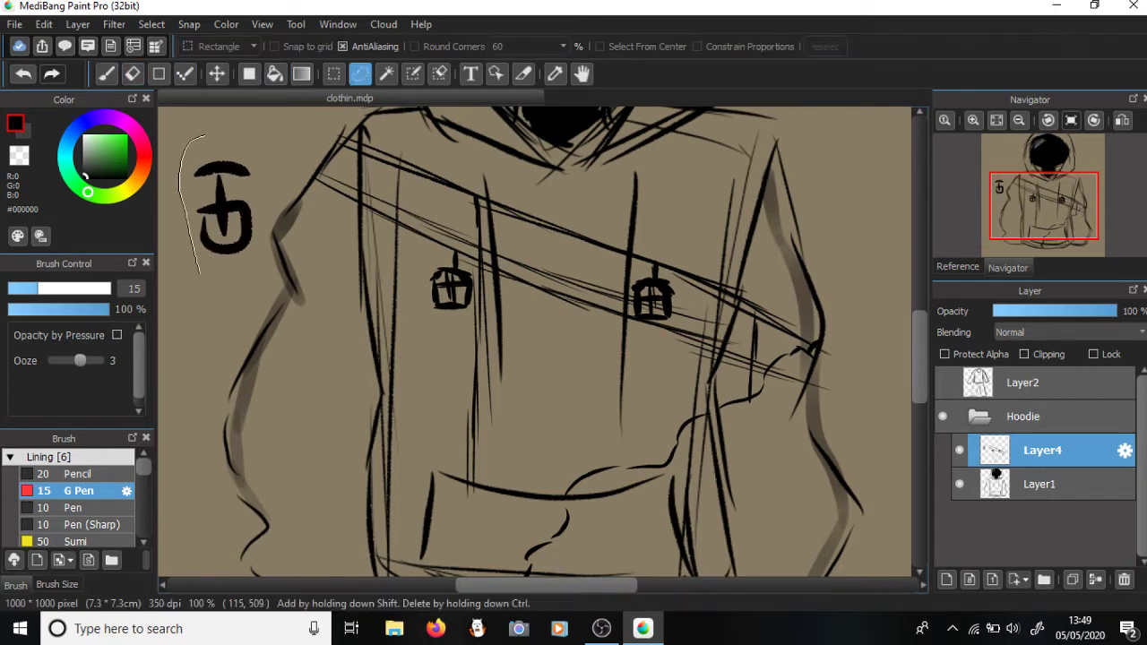
left_click_drag(239, 162, 215, 143)
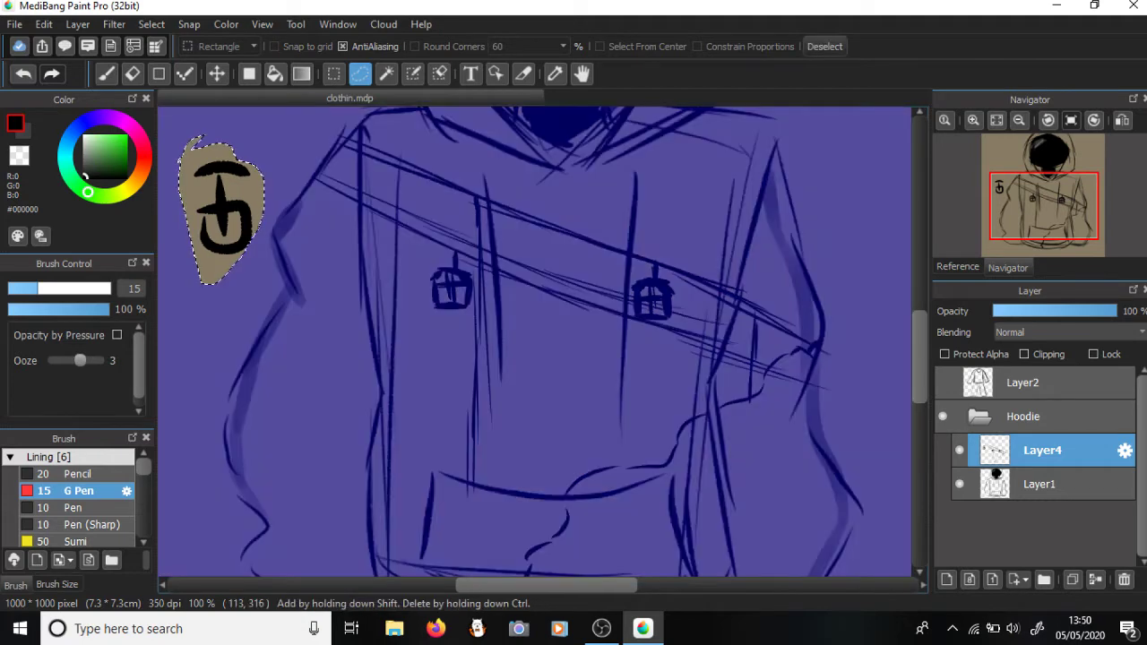
key("Delete")
key("ctrl+d")
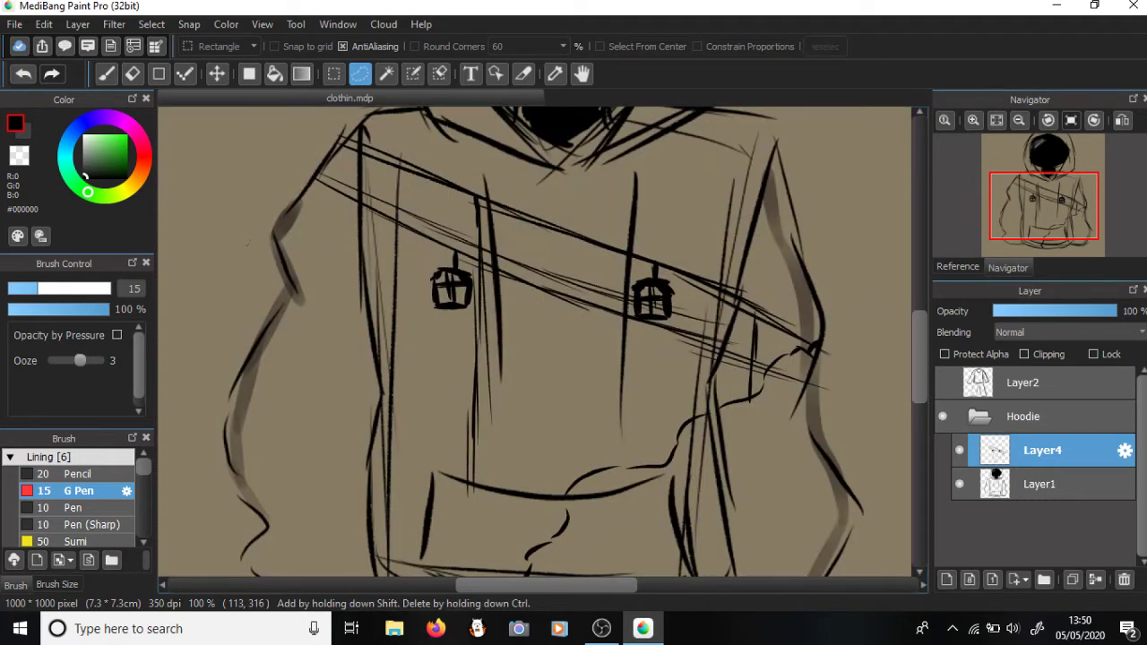
- Return to the brush and retrace the band's lower edge from the left shoulder to the right sleeve
key("b")
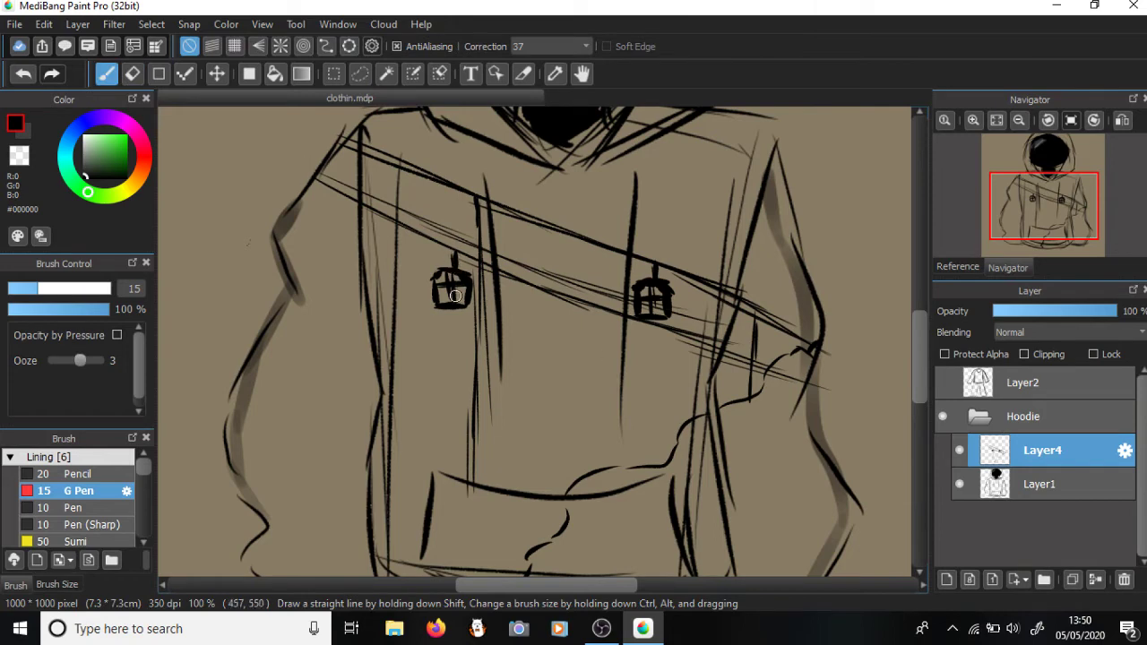
mouse_move(312, 177)
left_mouse_down()
mouse_move(395, 224)
mouse_move(551, 278)
mouse_move(593, 310)
mouse_move(828, 387)
left_mouse_up()
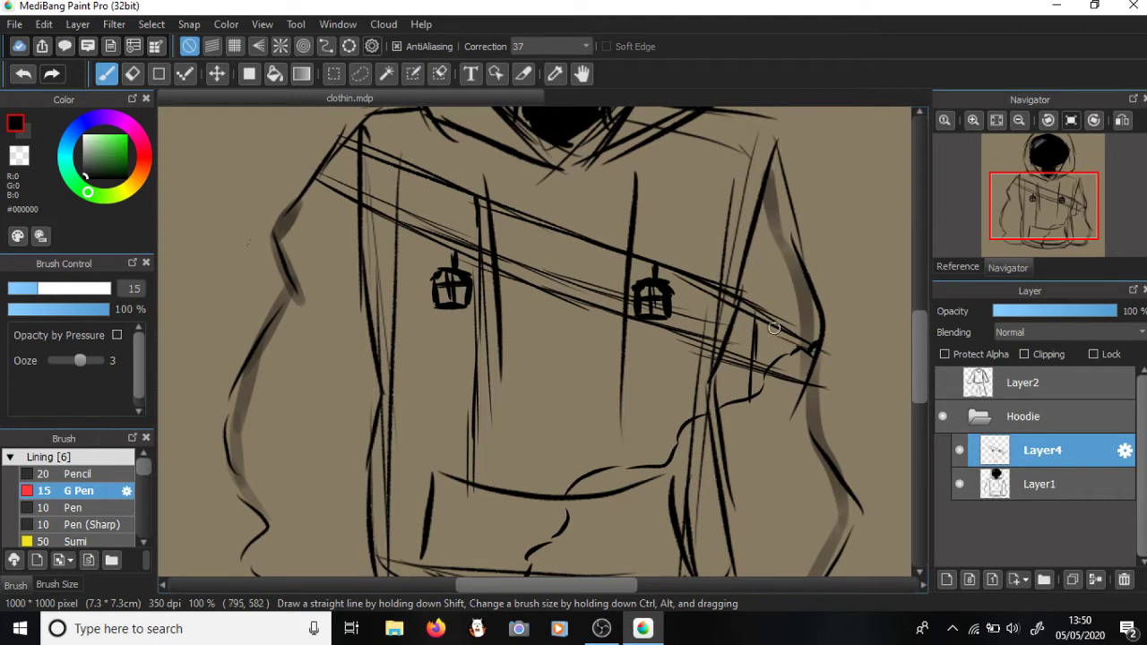
- Retrace the band's upper edge from beside the right emblem to the outer edge of the right sleeve
left_click_drag(689, 267, 800, 331)
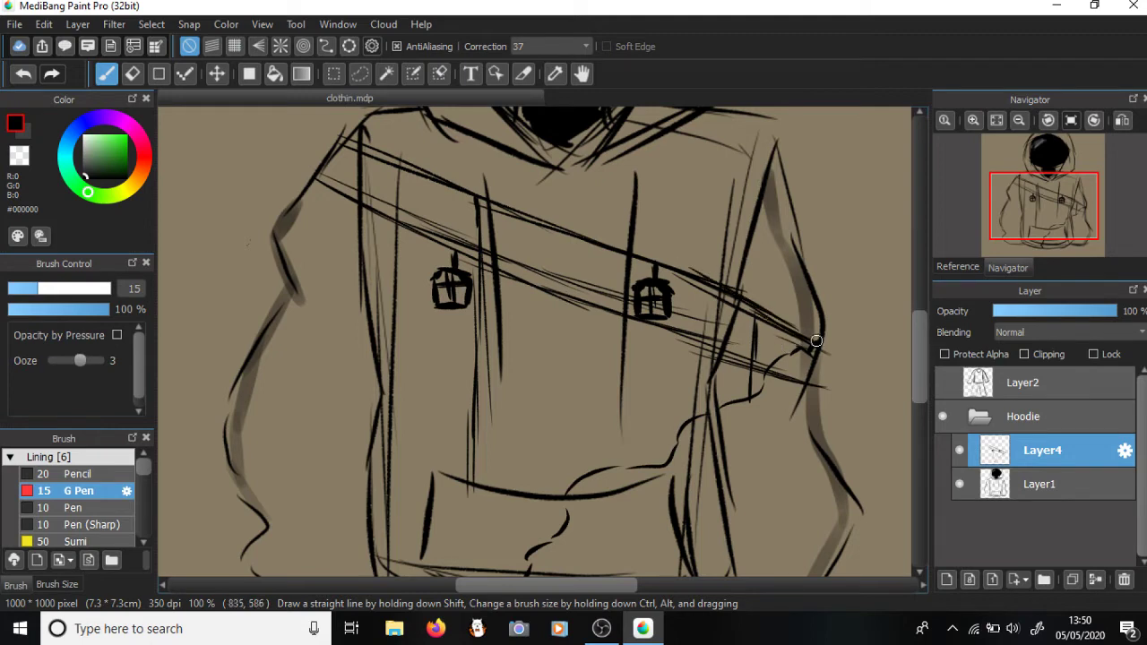
scroll(908, 361, "down", 3)
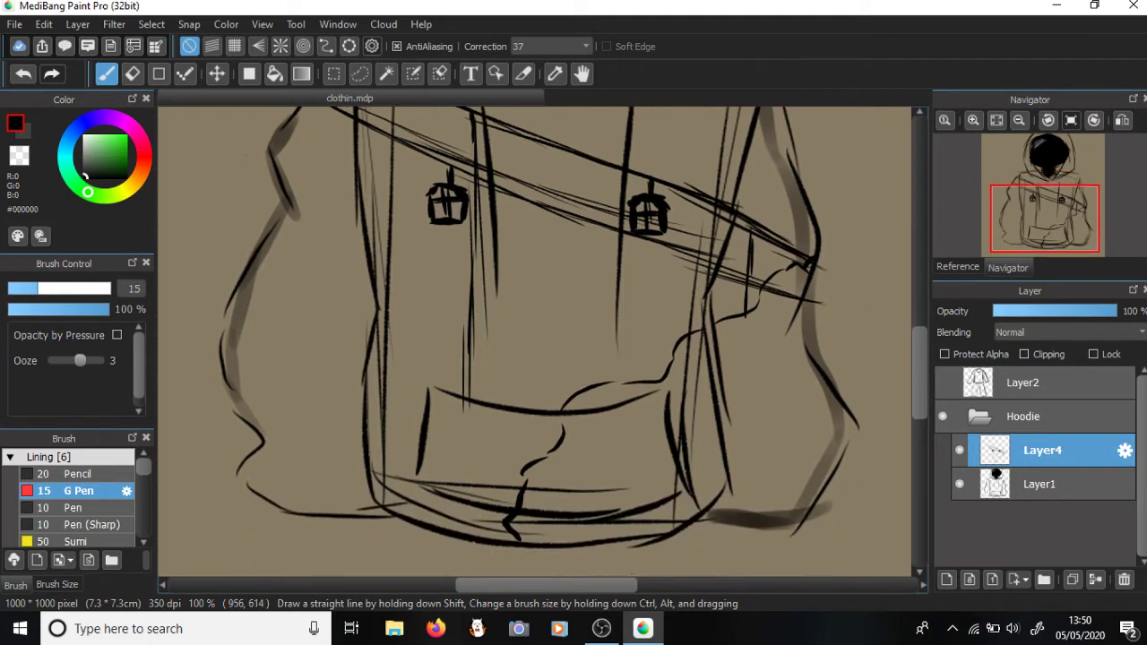
scroll(908, 361, "up", 2)
scroll(535, 340, "up", 2)
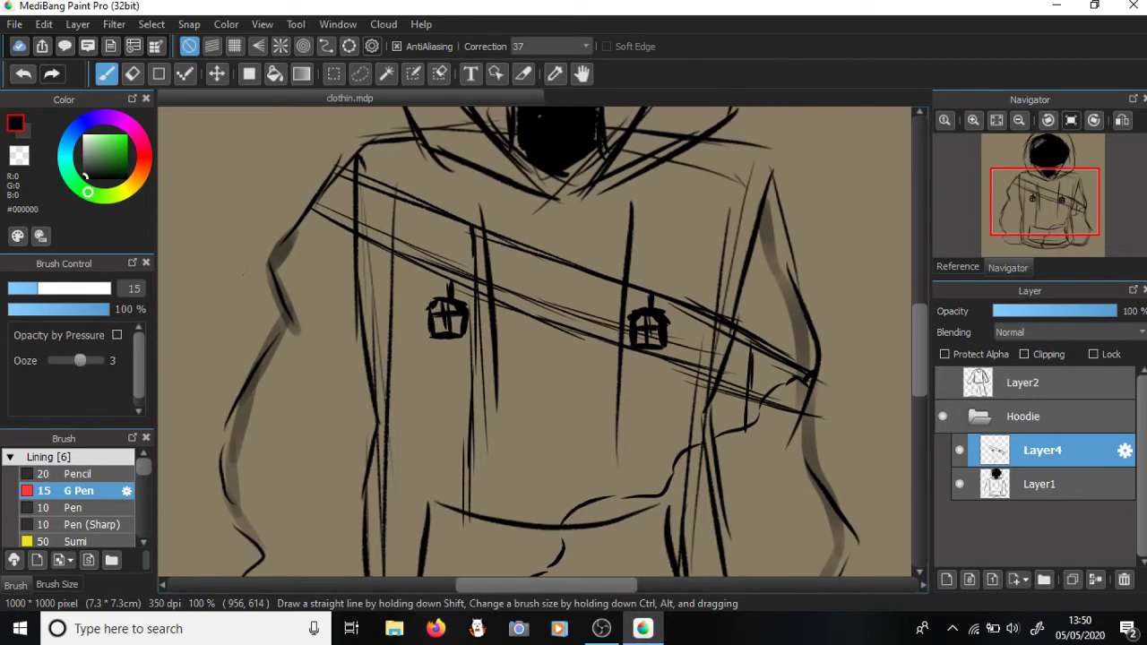
scroll(538, 341, "down", 5)
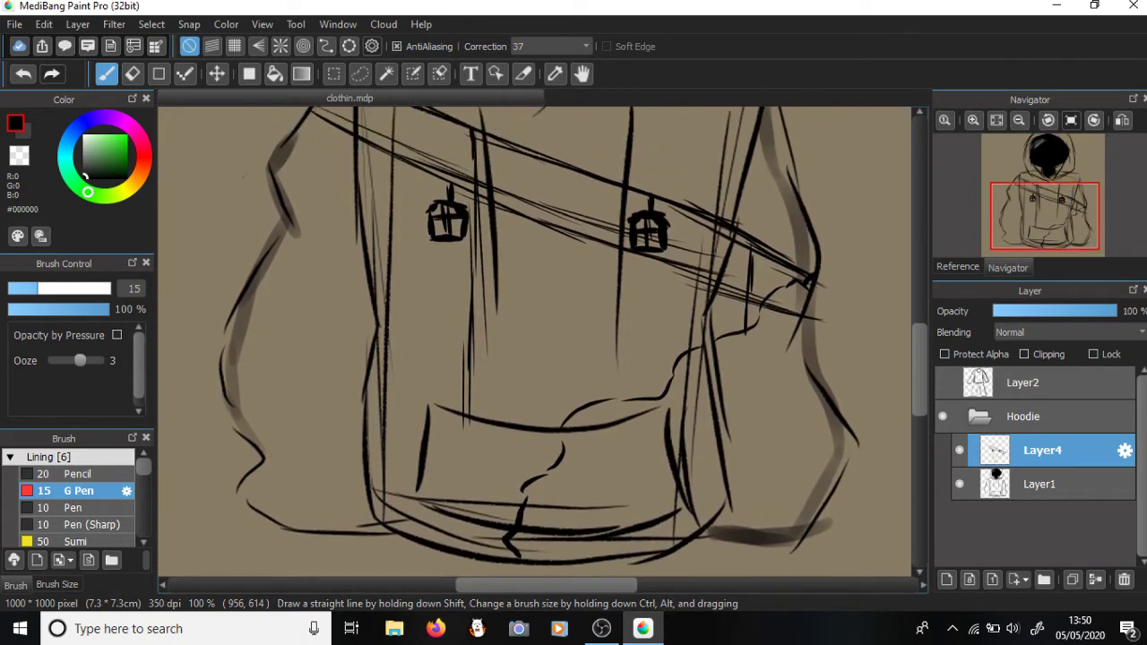
scroll(535, 340, "up", 1)
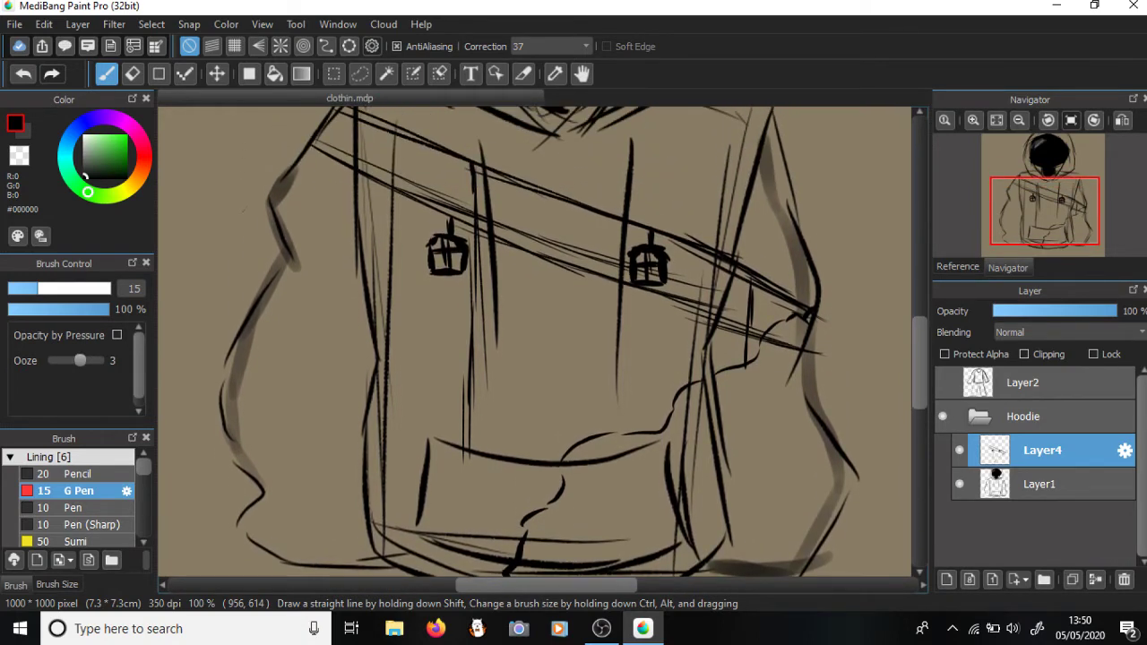
scroll(538, 340, "down", 2)
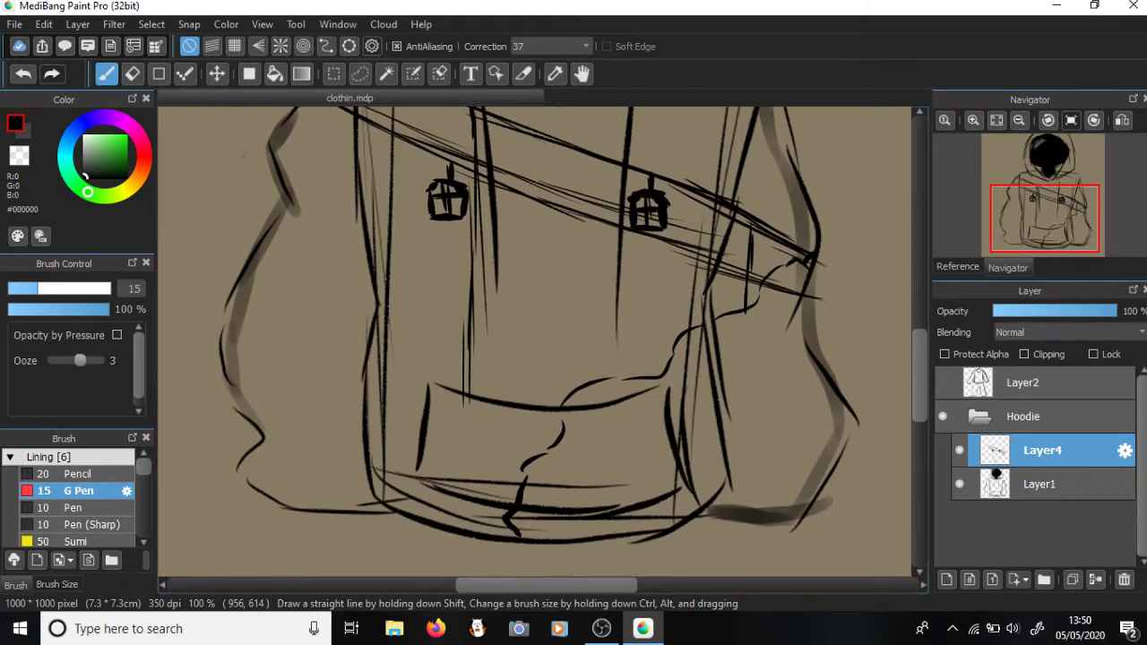
scroll(538, 341, "up", 1)
scroll(538, 341, "up", 3)
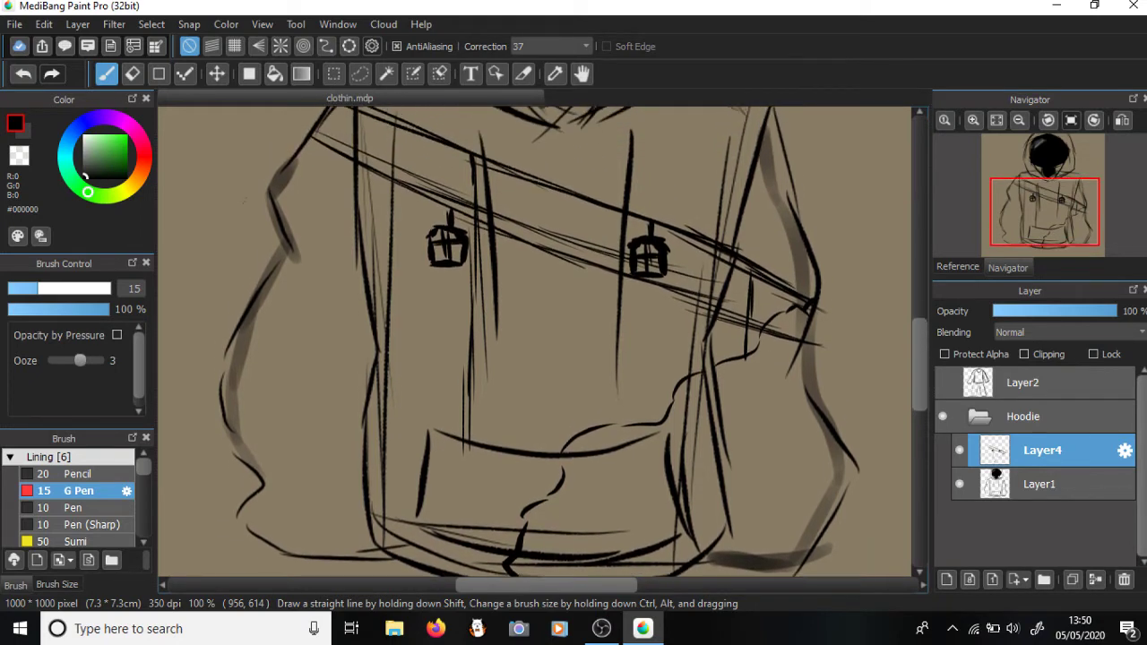
scroll(538, 341, "down", 3)
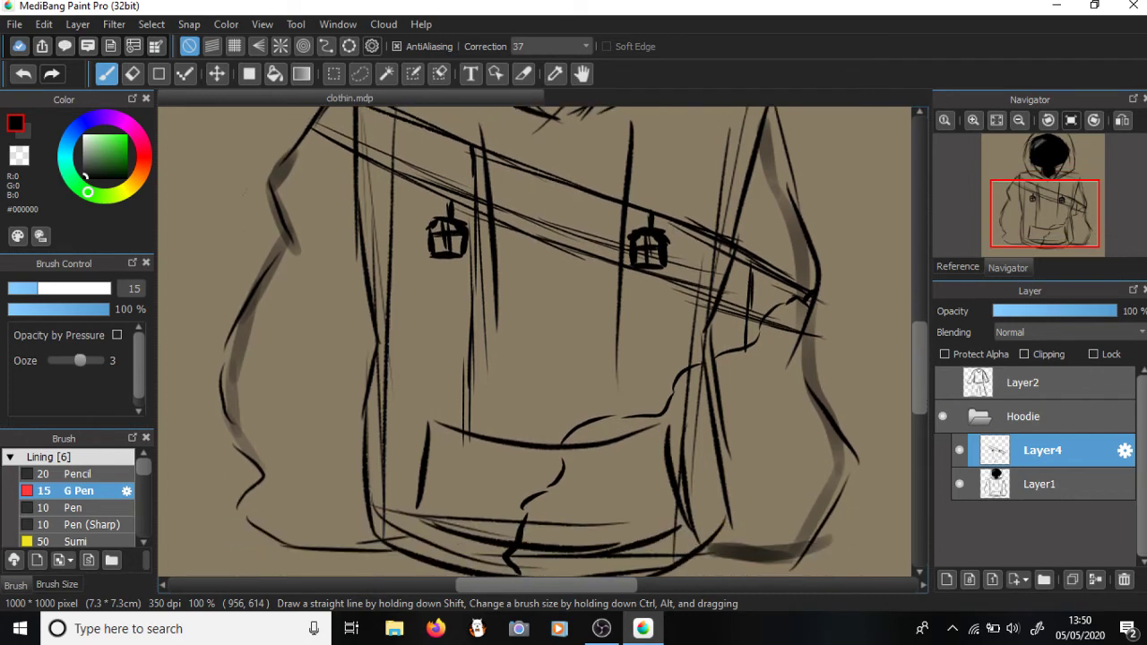
- Try a broken curved line from the torso's left side through the front pocket to the hem, and undo its strokes
mouse_move(392, 296)
left_mouse_down()
mouse_move(480, 368)
mouse_move(483, 444)
mouse_move(434, 519)
mouse_move(380, 528)
mouse_move(466, 509)
mouse_move(512, 526)
mouse_move(446, 515)
mouse_move(525, 532)
left_mouse_up()
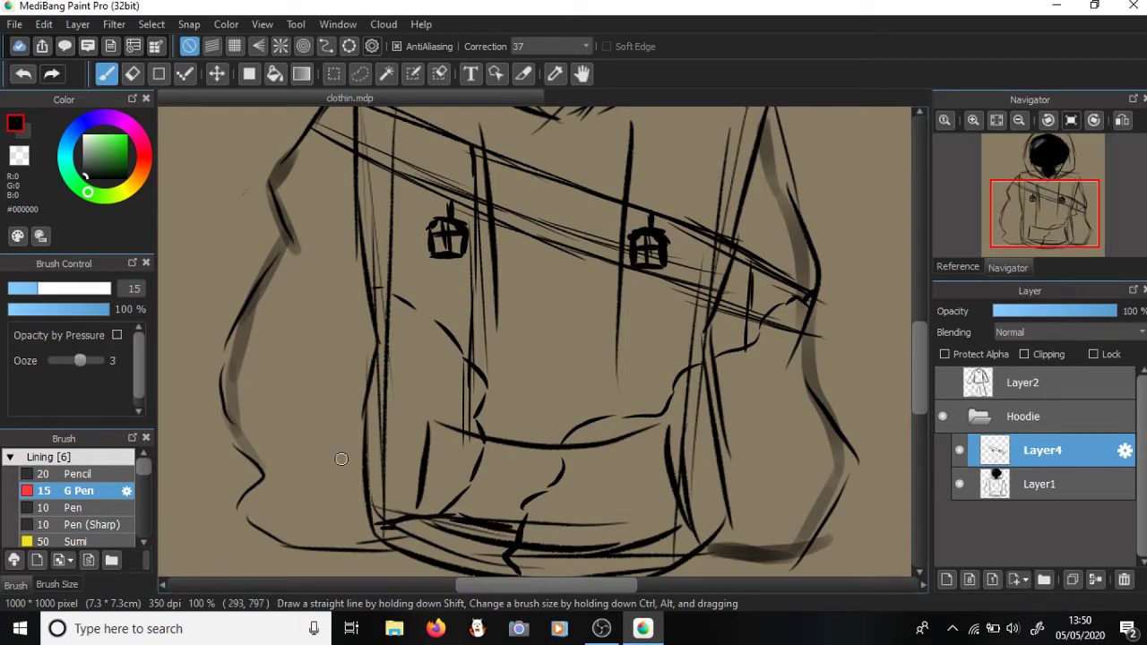
mouse_move(455, 506)
left_mouse_down()
mouse_move(467, 527)
mouse_move(448, 559)
left_mouse_up()
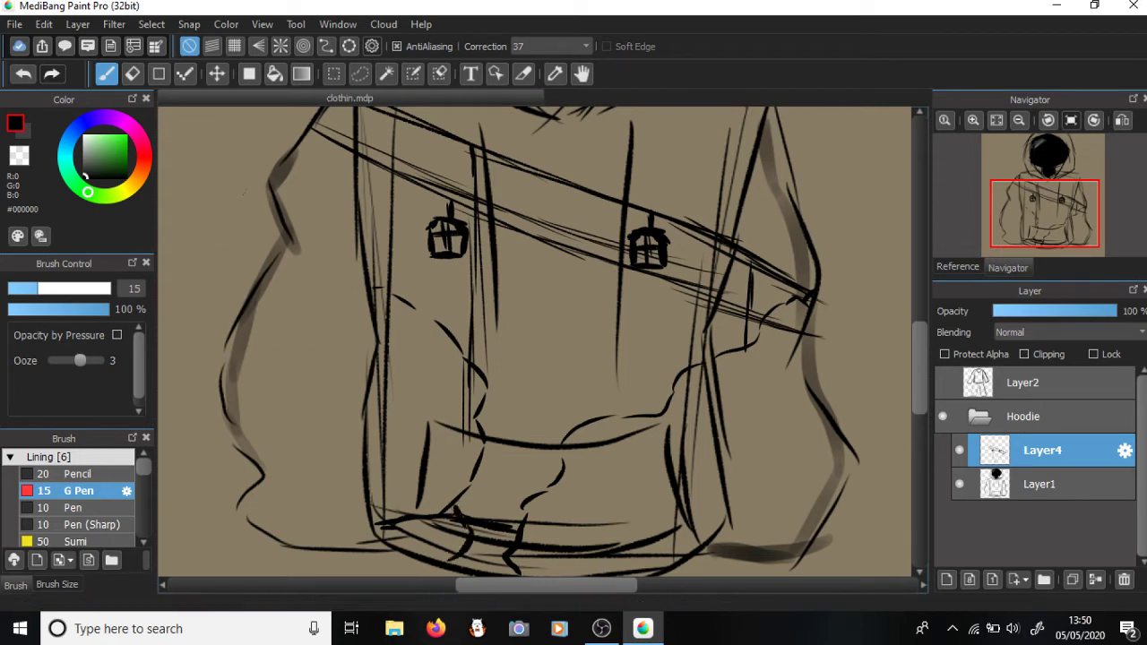
left_click(24, 73)
left_click(23, 73)
left_click(24, 73)
left_click(23, 73)
left_click(24, 74)
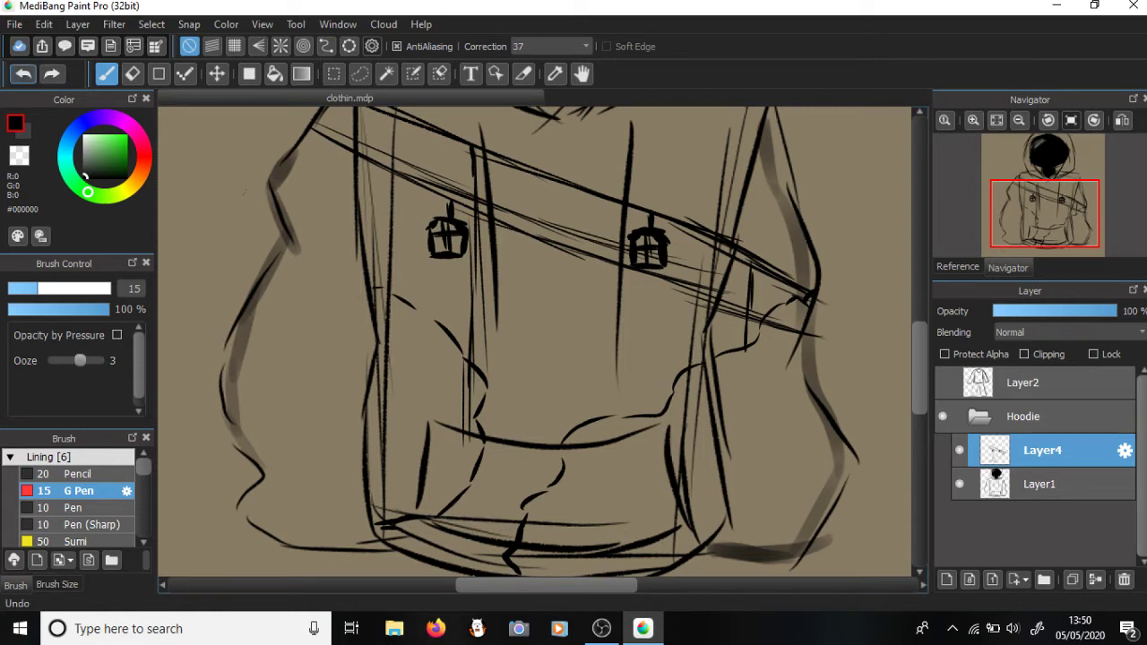
left_click(23, 74)
left_click(23, 74)
left_click(23, 73)
left_click(23, 74)
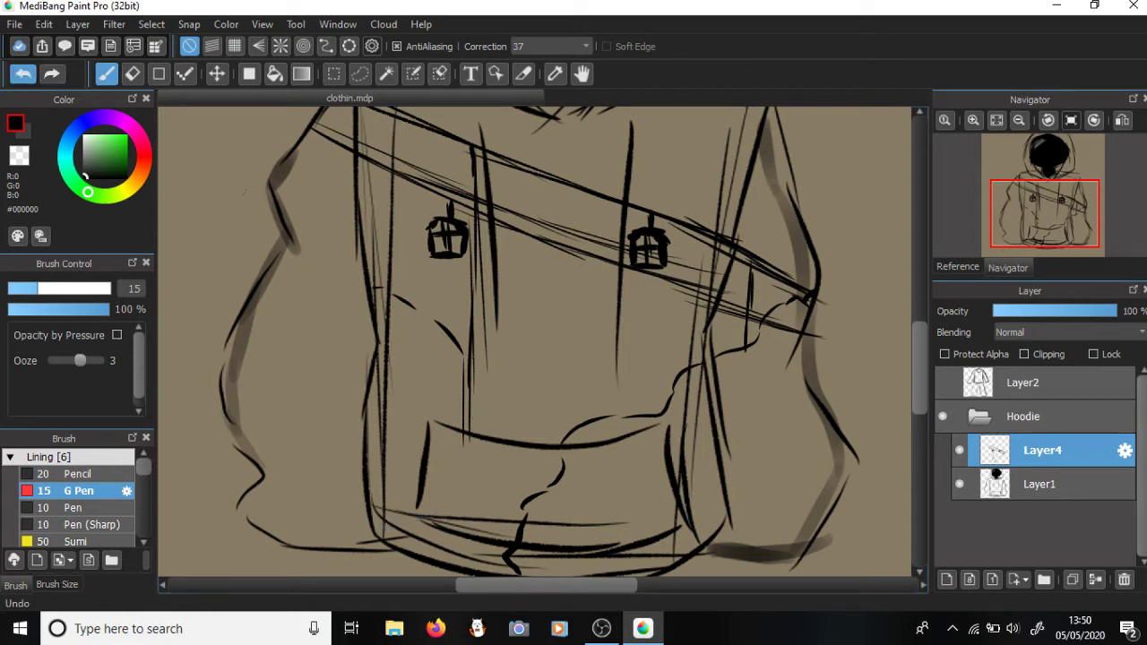
left_click(24, 74)
left_click(23, 74)
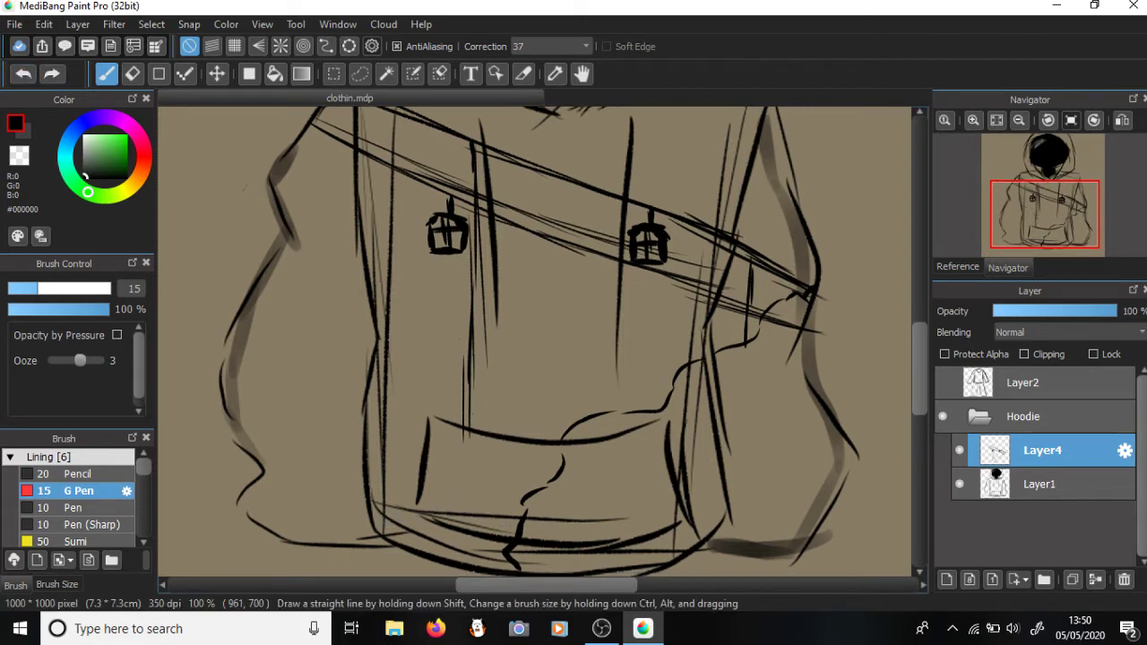
- Retrace the right sleeve's outer outline above and below the band, and join the shoulder lines to both sleeves
scroll(908, 384, "up", 2)
scroll(852, 340, "down", 3)
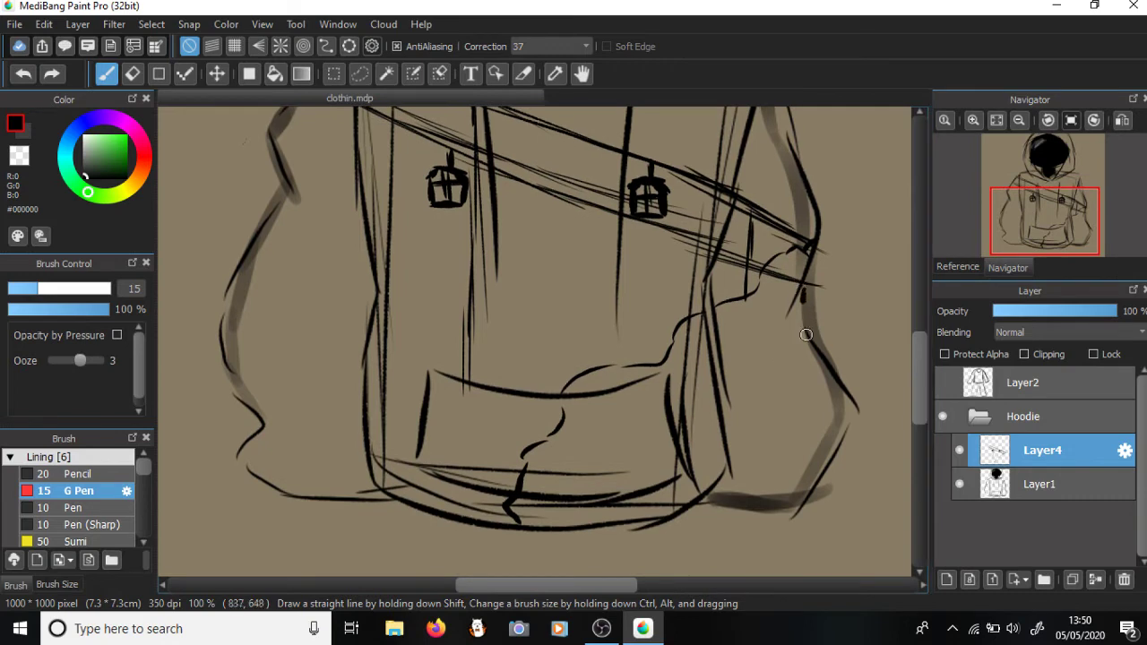
left_click_drag(802, 293, 806, 343)
scroll(908, 369, "up", 2)
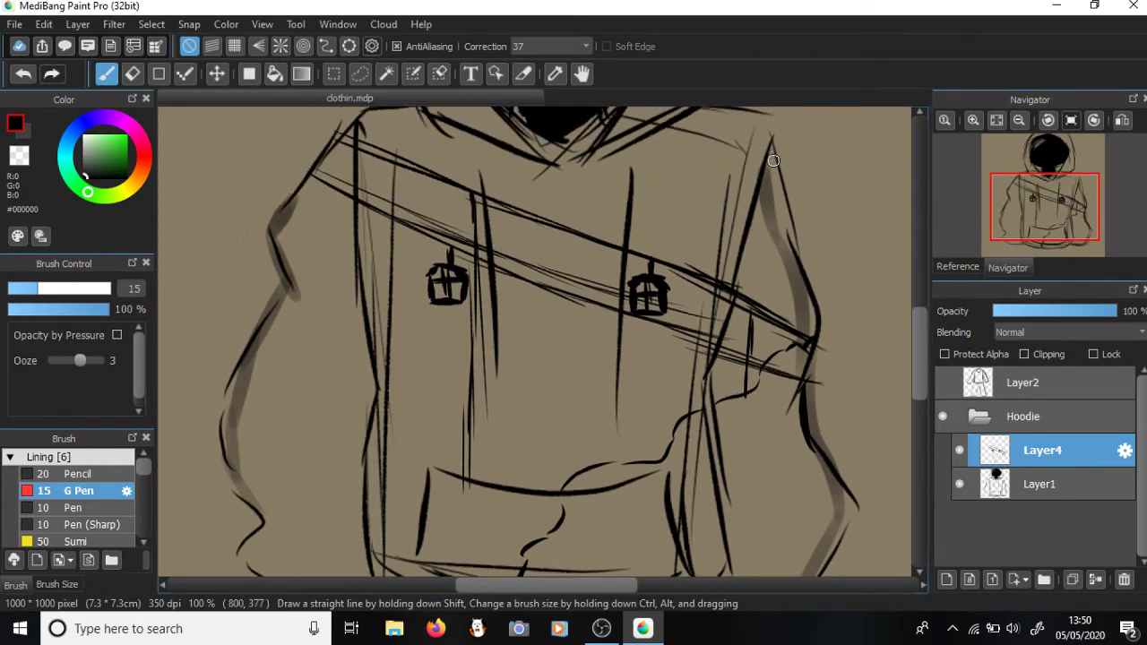
scroll(908, 350, "up", 4)
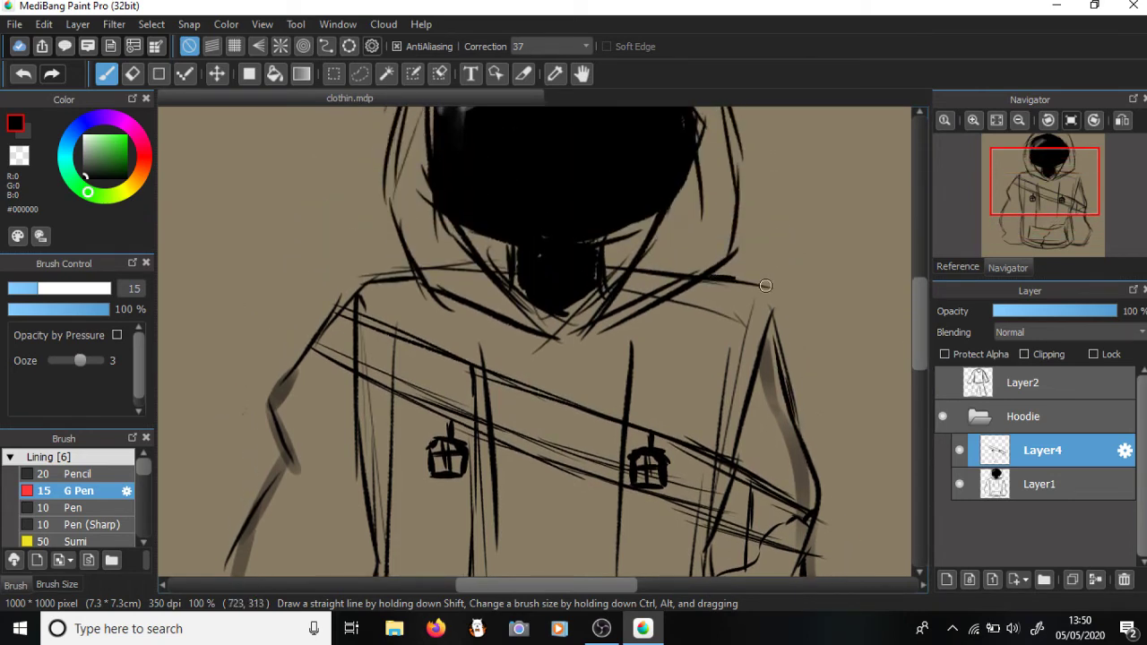
left_click_drag(735, 280, 767, 350)
left_click_drag(410, 276, 347, 291)
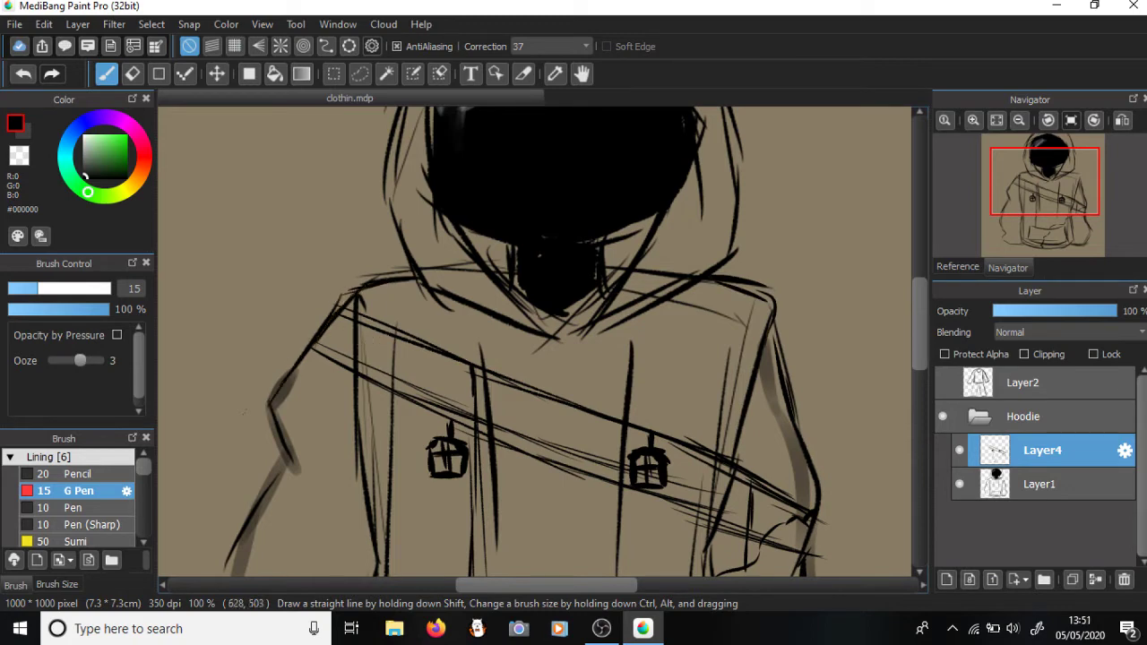
- Thicken the right sleeve's lower outline from below the band down around the cuff to the hem
scroll(908, 333, "down", 10)
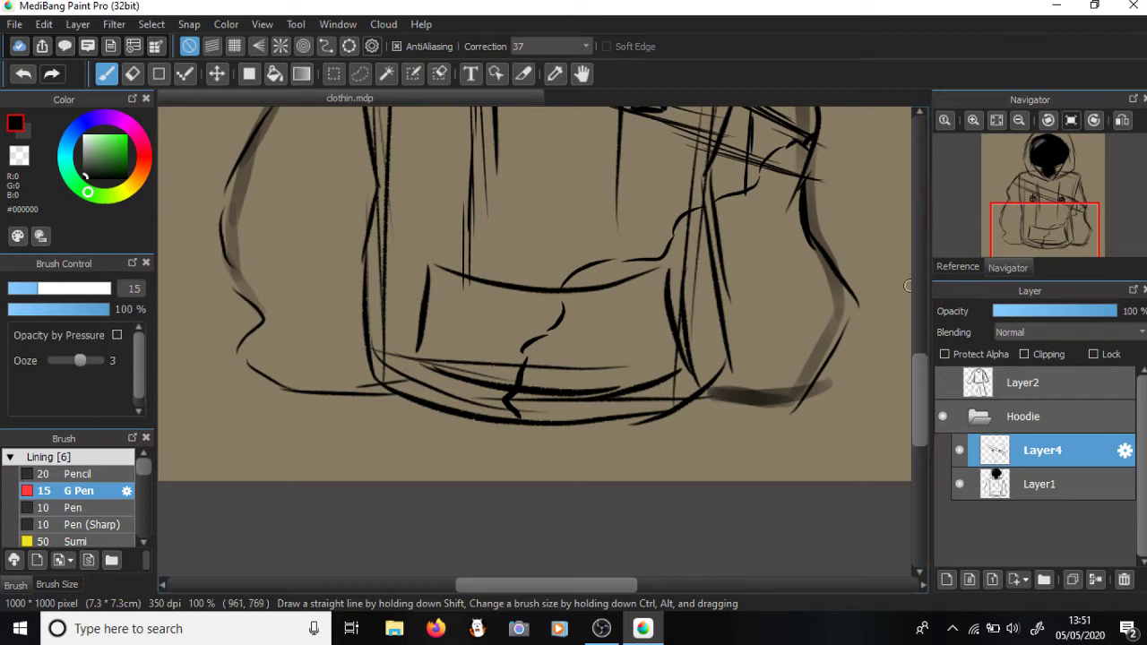
scroll(768, 480, "up", 2)
mouse_move(707, 492)
left_mouse_down()
mouse_move(796, 498)
mouse_move(829, 479)
mouse_move(853, 394)
mouse_move(857, 412)
mouse_move(806, 341)
left_mouse_up()
scroll(534, 341, "up", 3)
scroll(534, 341, "down", 2)
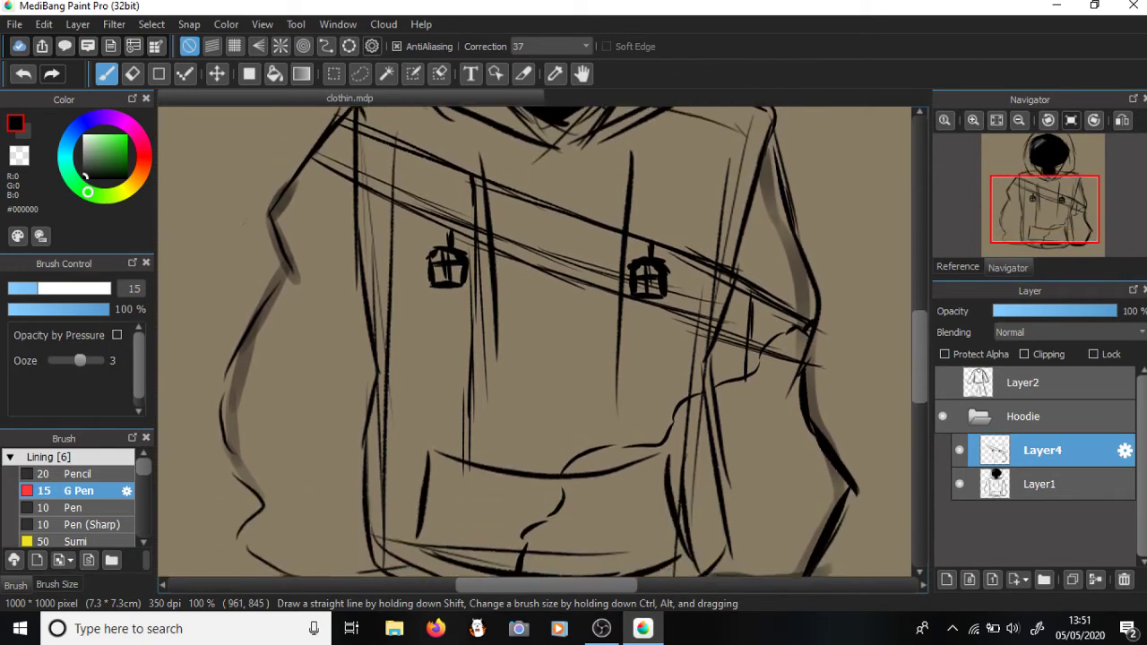
- Draw a broken wavy line from the left sleeve's cuff across the torso and front pocket to the hem's zigzag line
scroll(535, 341, "up", 7)
scroll(535, 340, "down", 10)
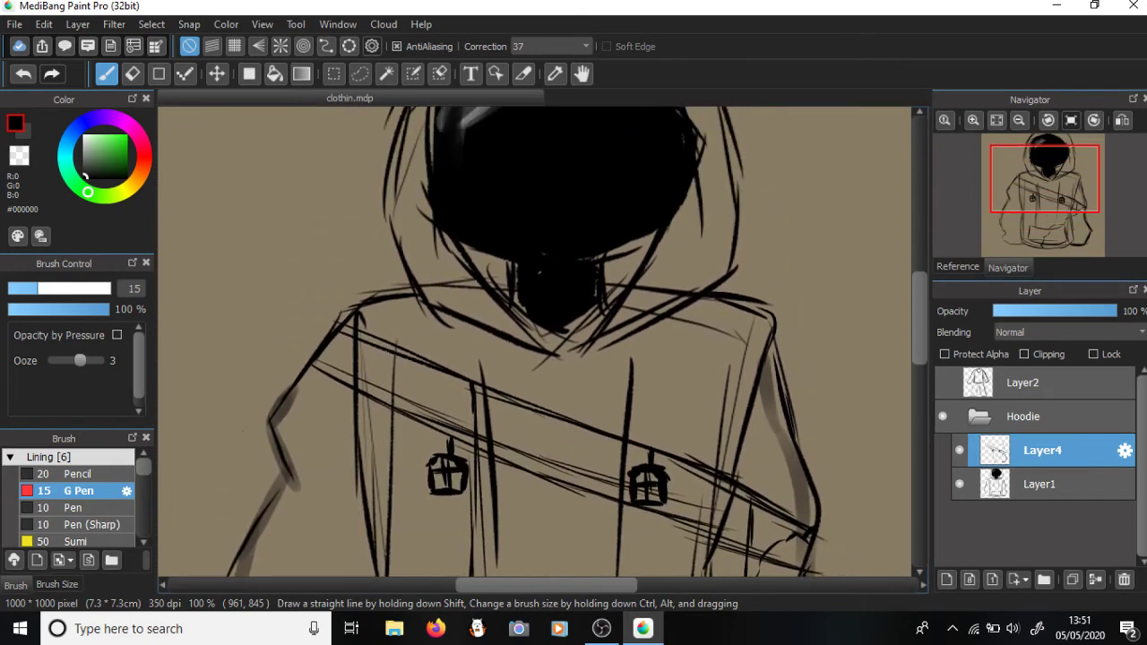
scroll(535, 341, "up", 5)
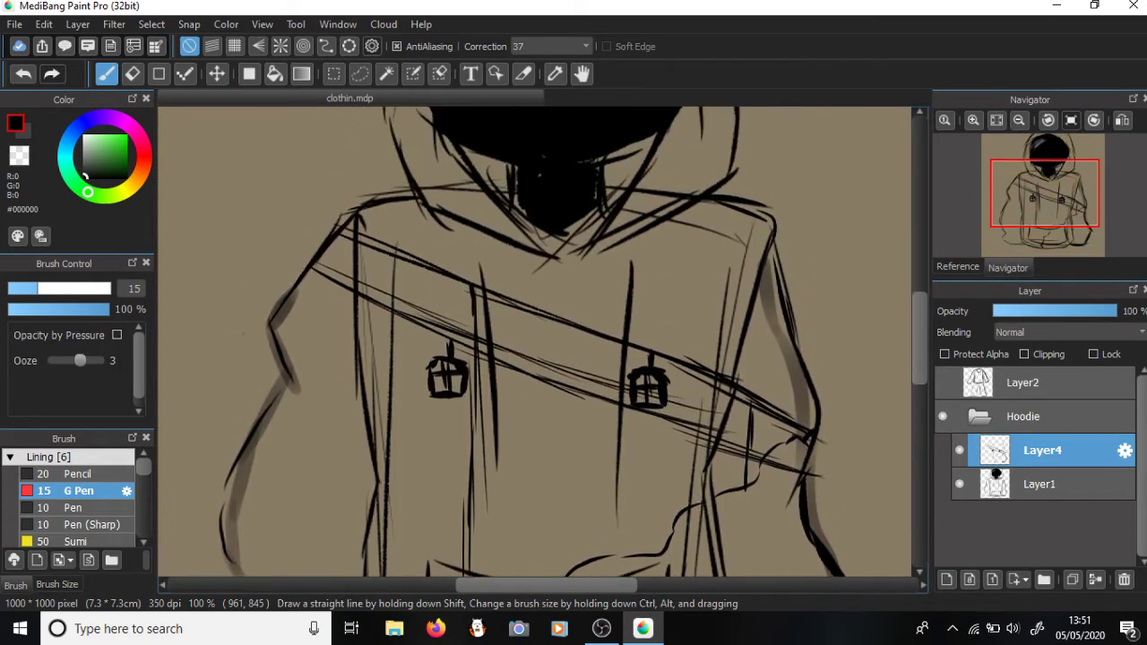
scroll(535, 341, "down", 2)
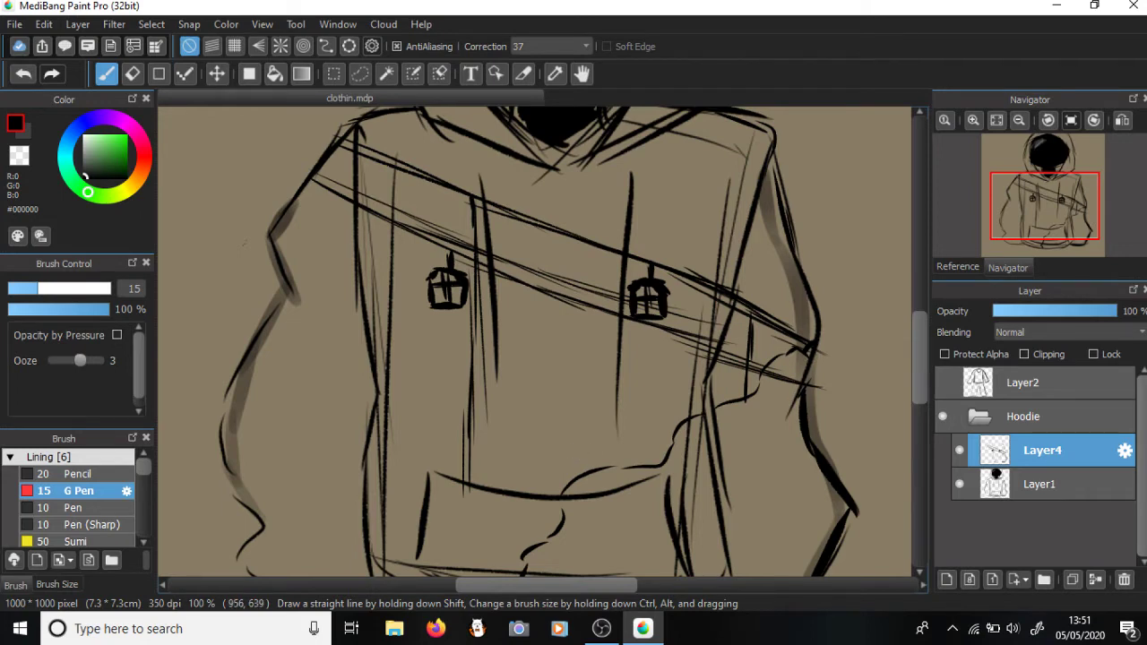
scroll(429, 455, "down", 3)
mouse_move(367, 380)
left_mouse_down()
mouse_move(402, 402)
mouse_move(442, 455)
mouse_move(489, 472)
mouse_move(511, 499)
left_mouse_up()
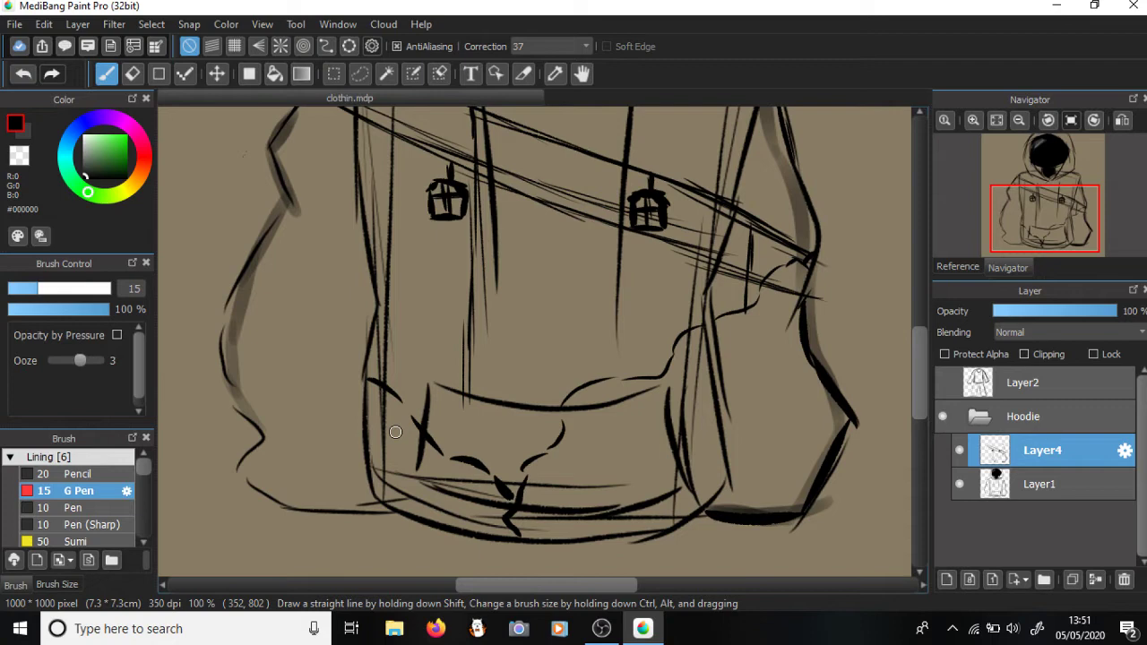
mouse_move(362, 380)
left_mouse_down()
mouse_move(246, 412)
mouse_move(226, 368)
mouse_move(264, 433)
mouse_move(243, 463)
left_mouse_up()
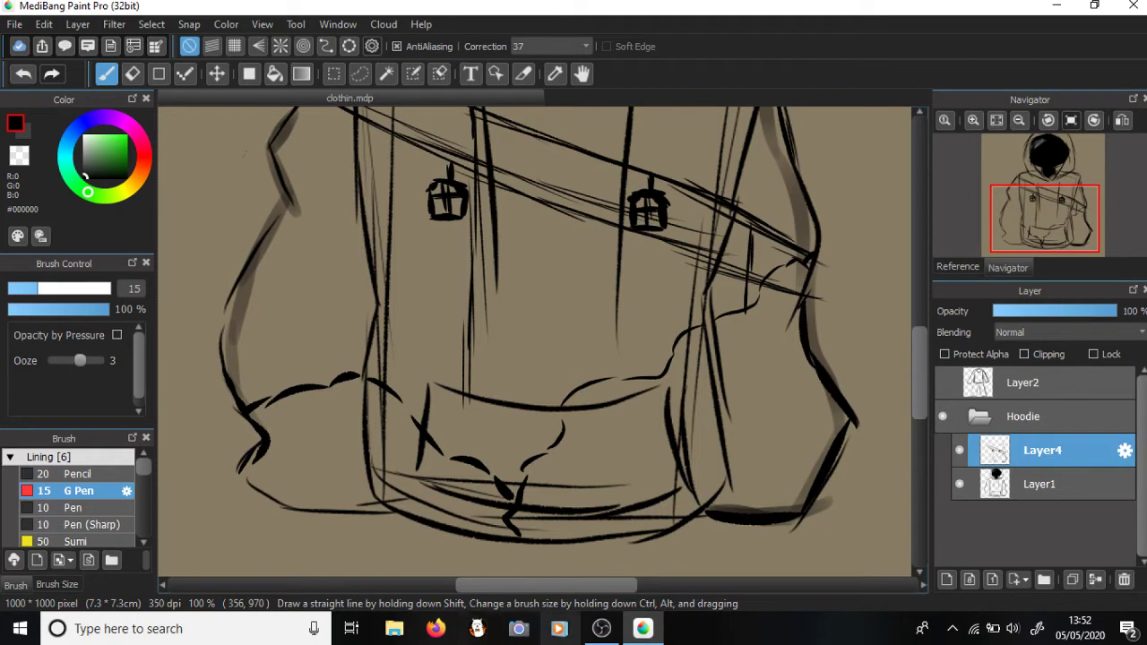
- Switch to OBS to check the running recording, and return to the hoodie drawing in MediBang Paint Pro
left_click(602, 628)
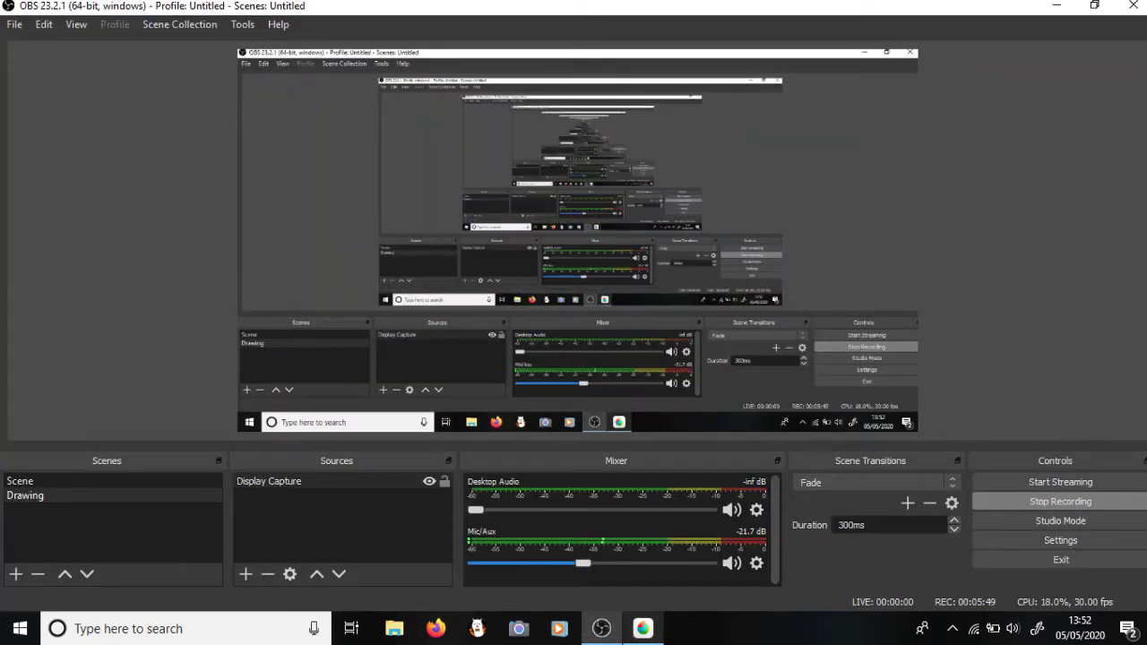
key("alt+Tab")
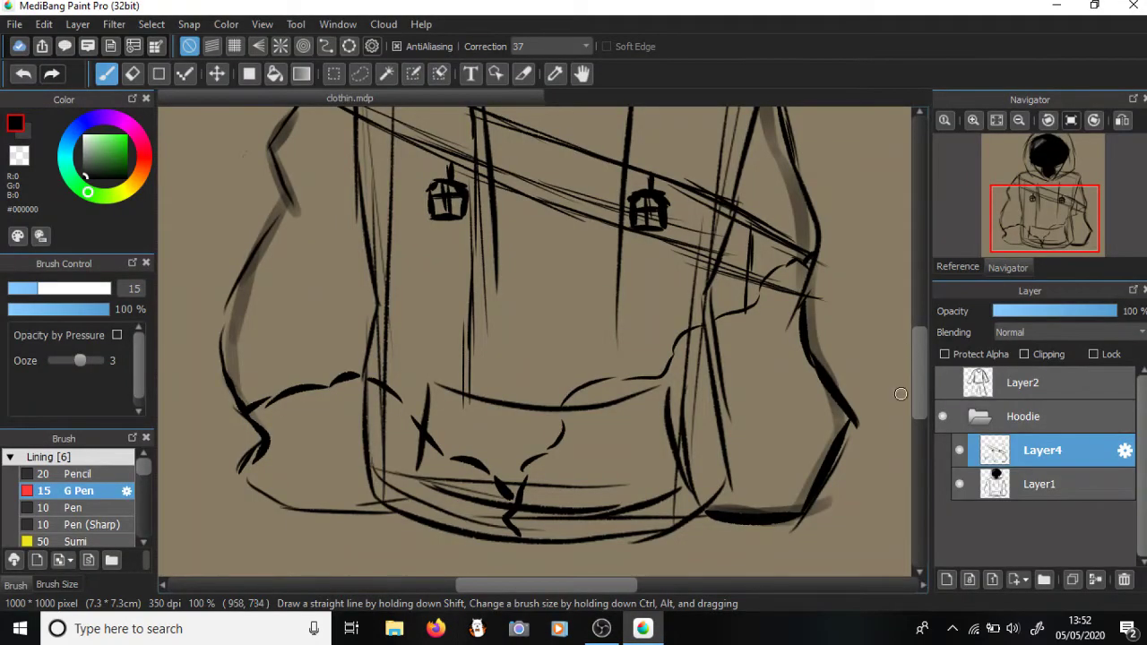
scroll(908, 390, "up", 5)
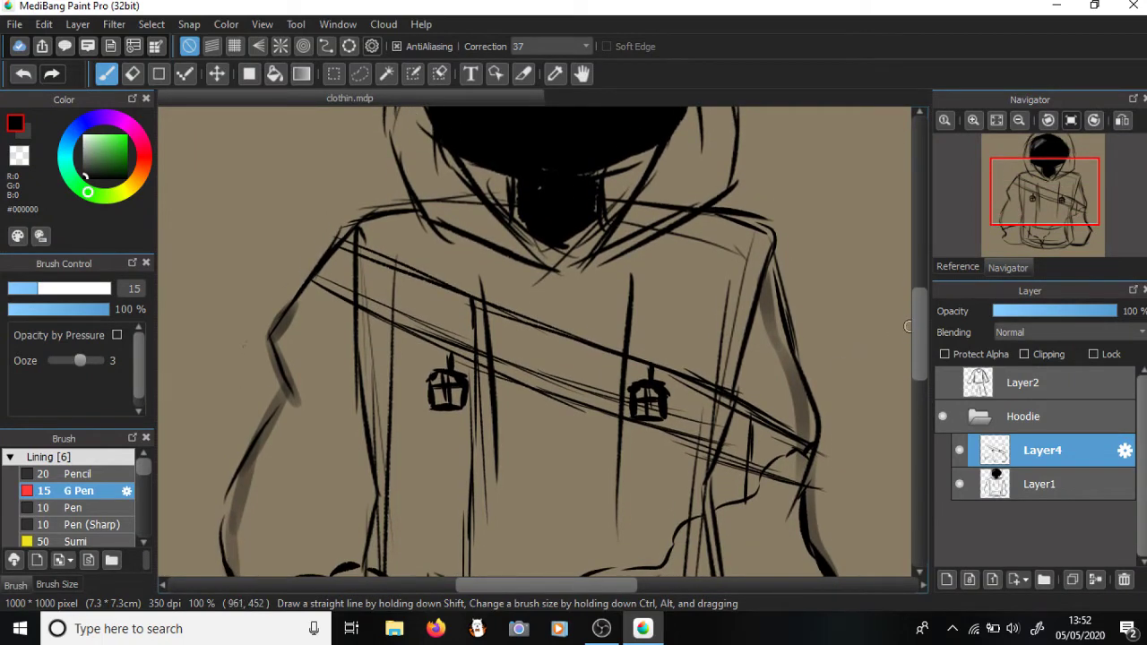
scroll(883, 324, "up", 3)
scroll(538, 341, "down", 5)
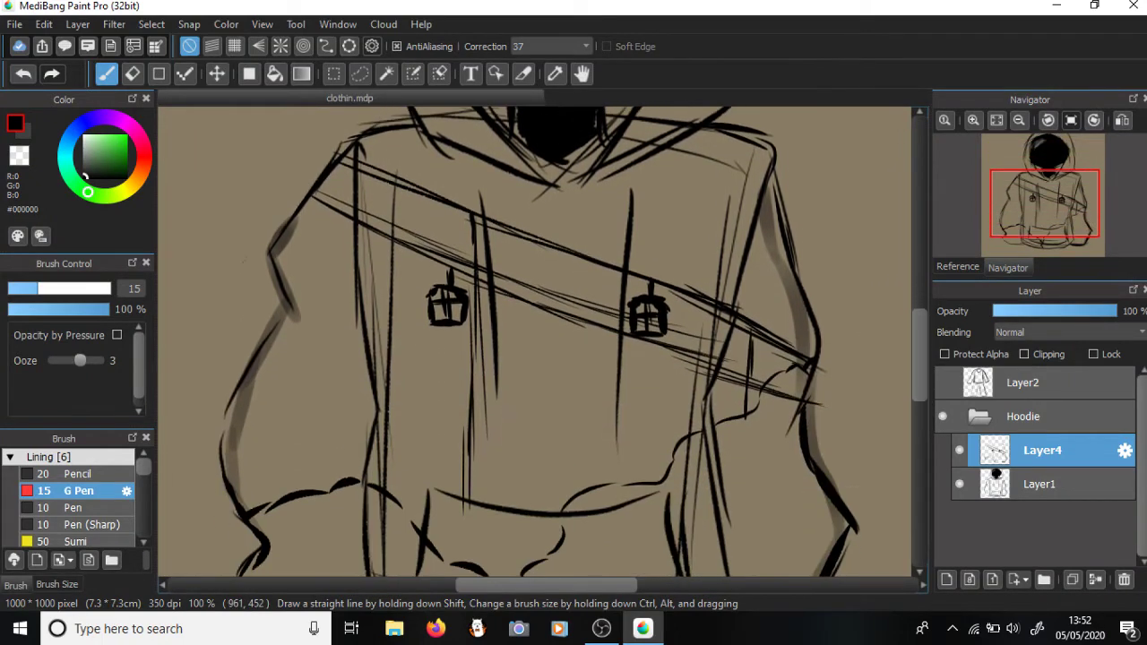
scroll(906, 332, "down", 3)
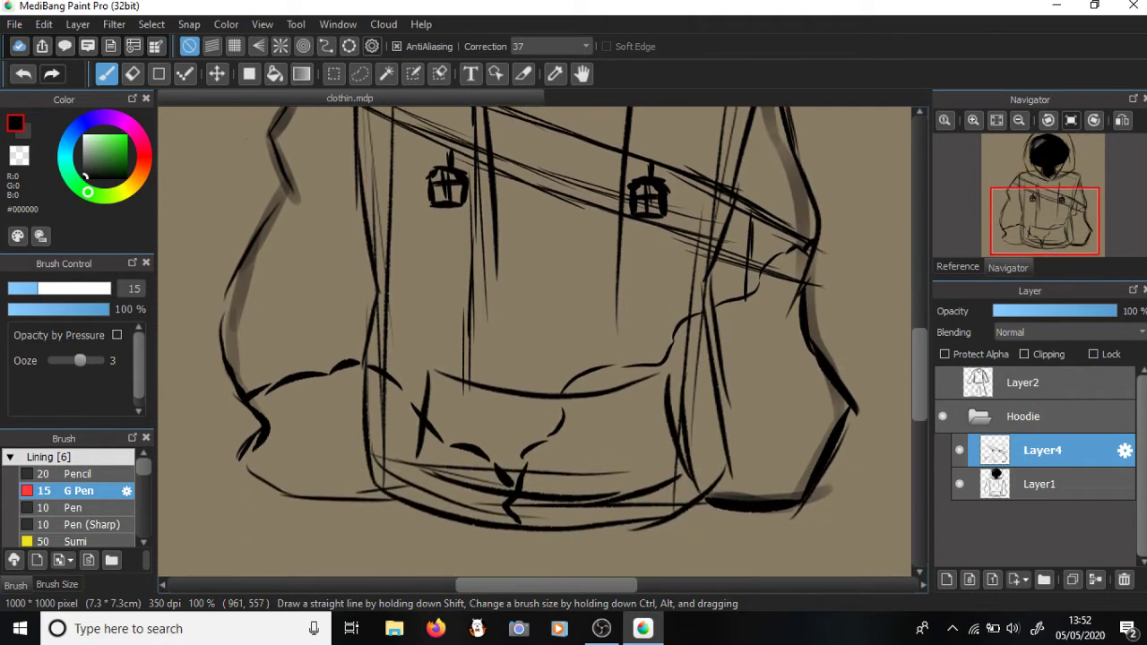
scroll(906, 331, "up", 5)
scroll(538, 341, "down", 5)
scroll(538, 341, "up", 3)
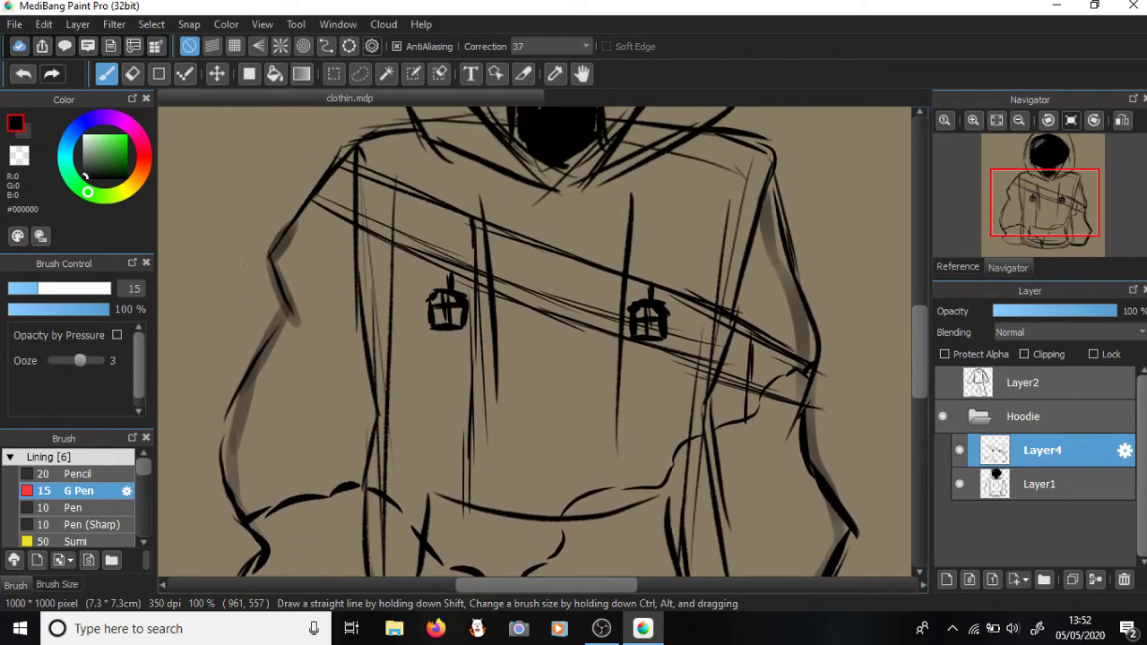
scroll(538, 341, "up", 1)
- Draw a small angular emblem of crossing thick strokes on the blank canvas beside the left sleeve's cuff
scroll(537, 341, "down", 3)
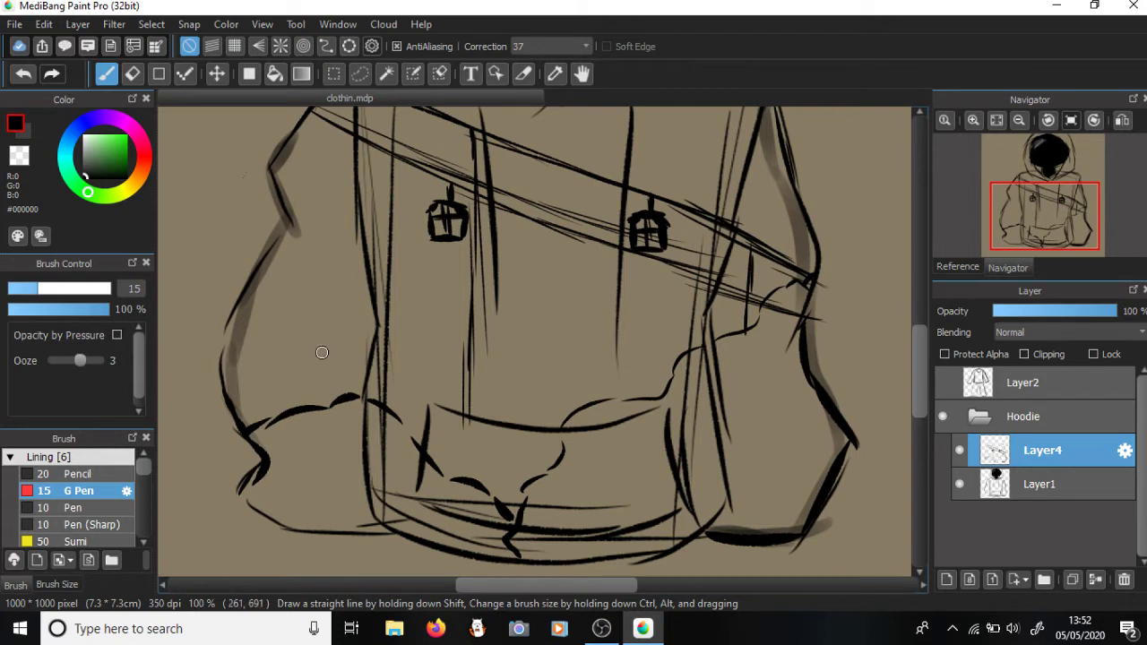
left_click_drag(556, 583, 476, 585)
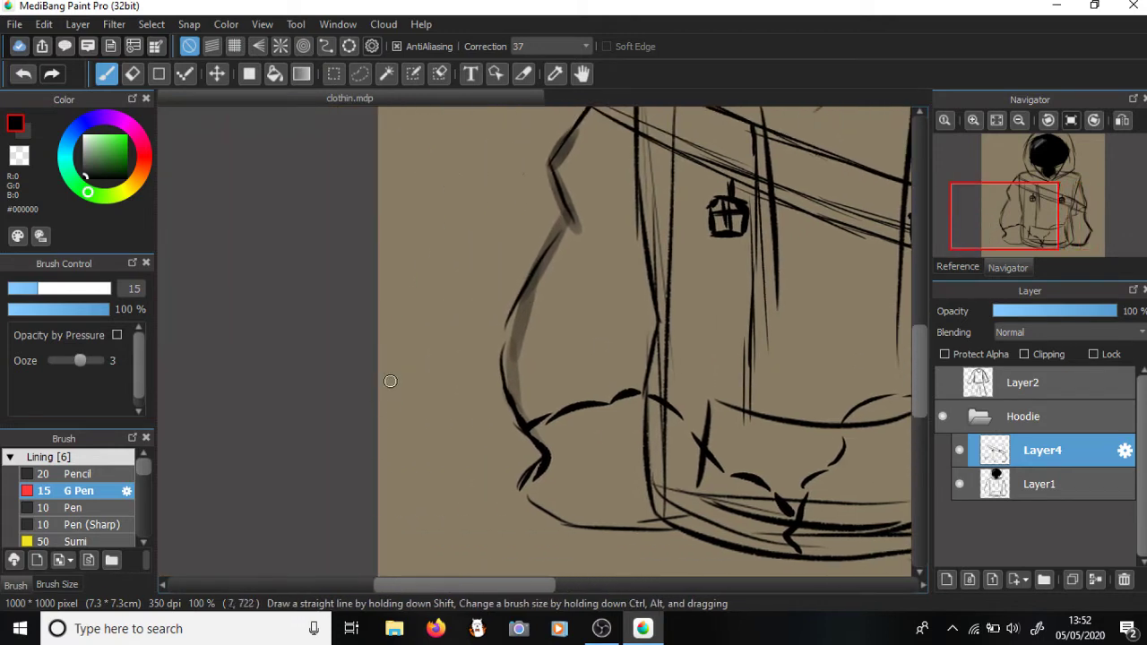
left_click_drag(398, 386, 441, 423)
mouse_move(400, 348)
left_mouse_down()
mouse_move(472, 392)
mouse_move(416, 378)
mouse_move(443, 422)
left_mouse_up()
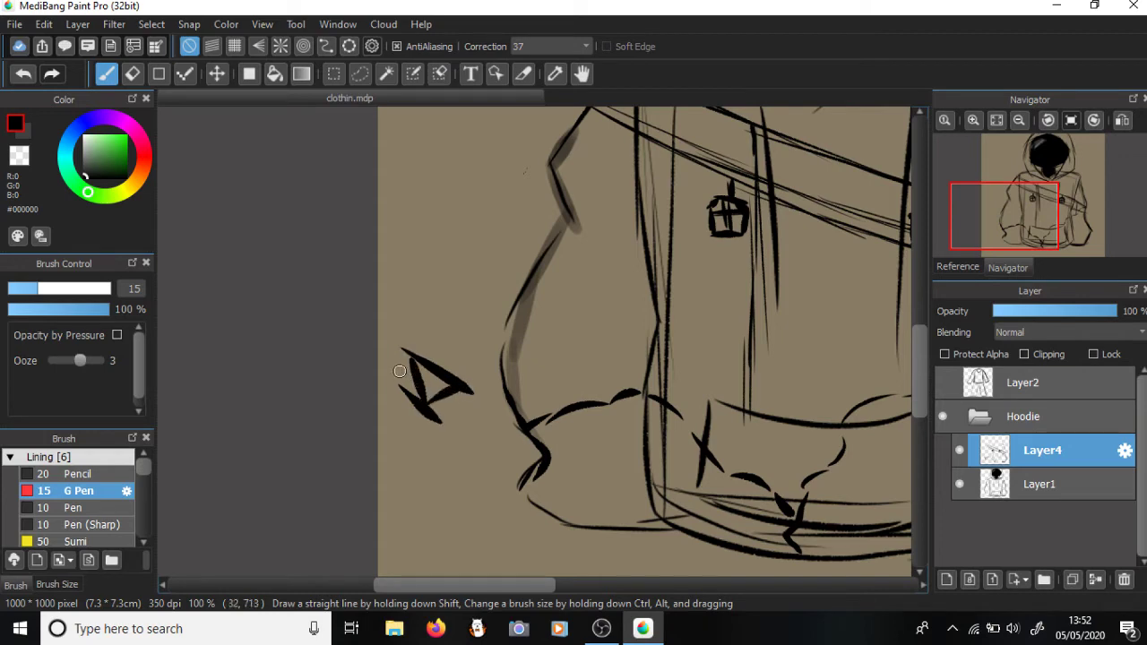
mouse_move(400, 372)
left_mouse_down()
mouse_move(466, 412)
mouse_move(432, 365)
mouse_move(440, 410)
left_mouse_up()
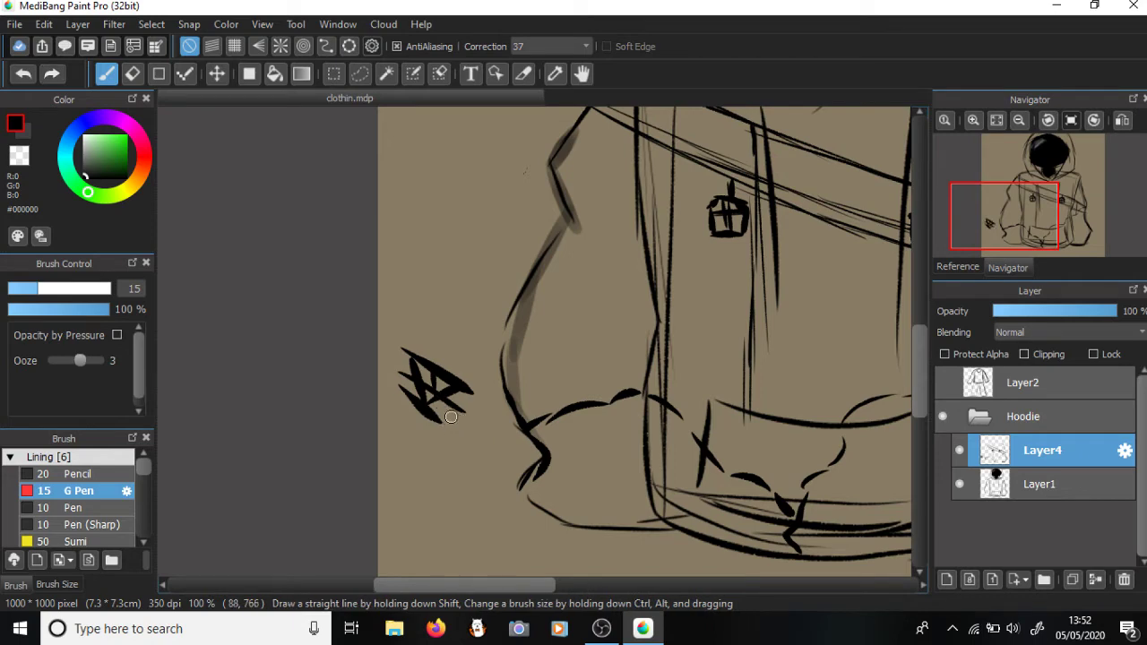
- Try a second emblem of slanted parallel strokes with short cross strokes above the angular one
mouse_move(421, 237)
left_mouse_down()
mouse_move(396, 282)
mouse_move(429, 275)
mouse_move(413, 308)
left_mouse_up()
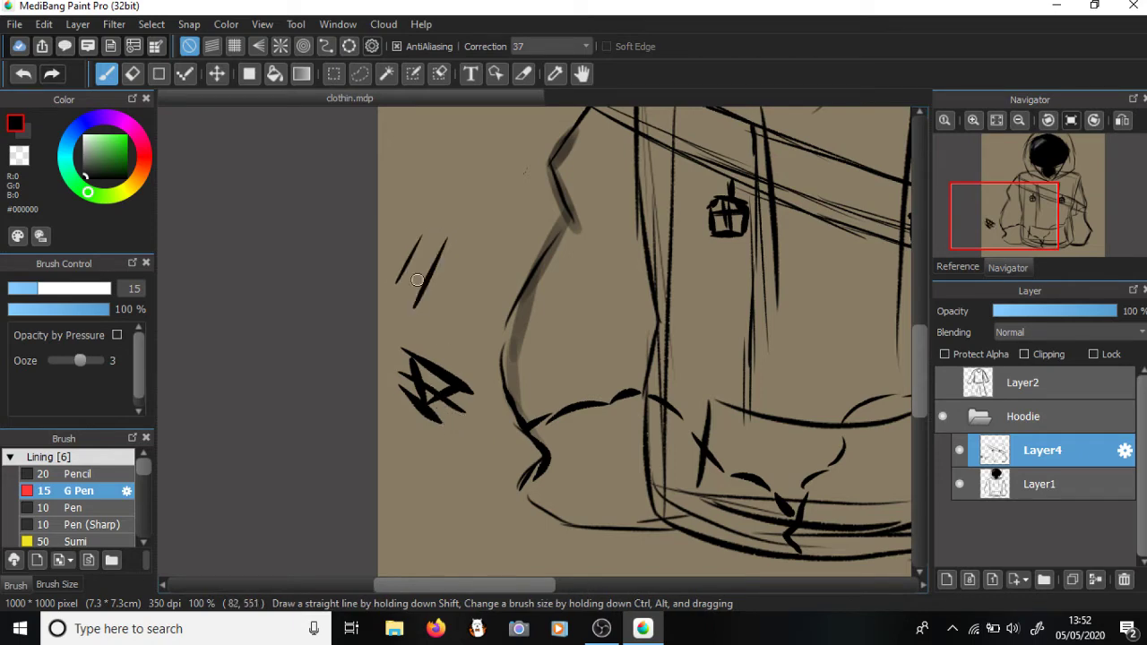
left_click_drag(434, 235, 398, 319)
left_click_drag(414, 267, 402, 314)
mouse_move(423, 275)
left_mouse_down()
mouse_move(412, 294)
mouse_move(416, 269)
left_mouse_up()
key("ctrl+z")
key("ctrl+z")
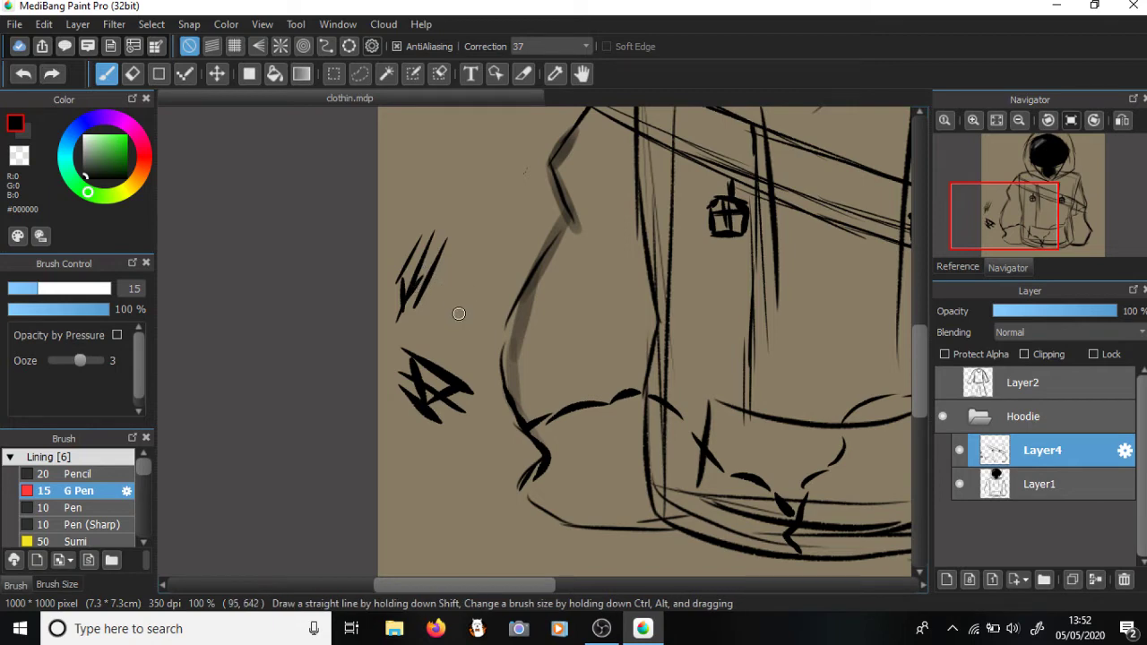
key("ctrl+z")
key("ctrl+z")
mouse_move(407, 304)
left_mouse_down()
mouse_move(406, 269)
mouse_move(439, 296)
mouse_move(434, 254)
left_mouse_up()
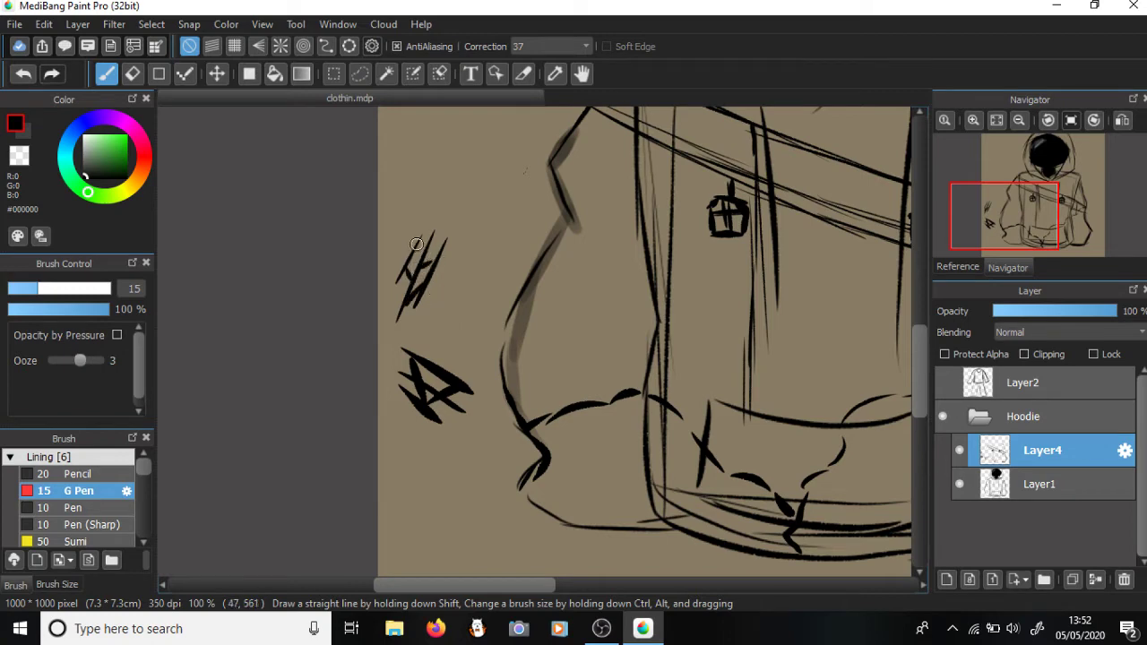
- Undo all the slanted strokes above the angular emblem
key("ctrl+z")
key("ctrl+z")
key("ctrl+z")
key("ctrl+z")
key("ctrl+z")
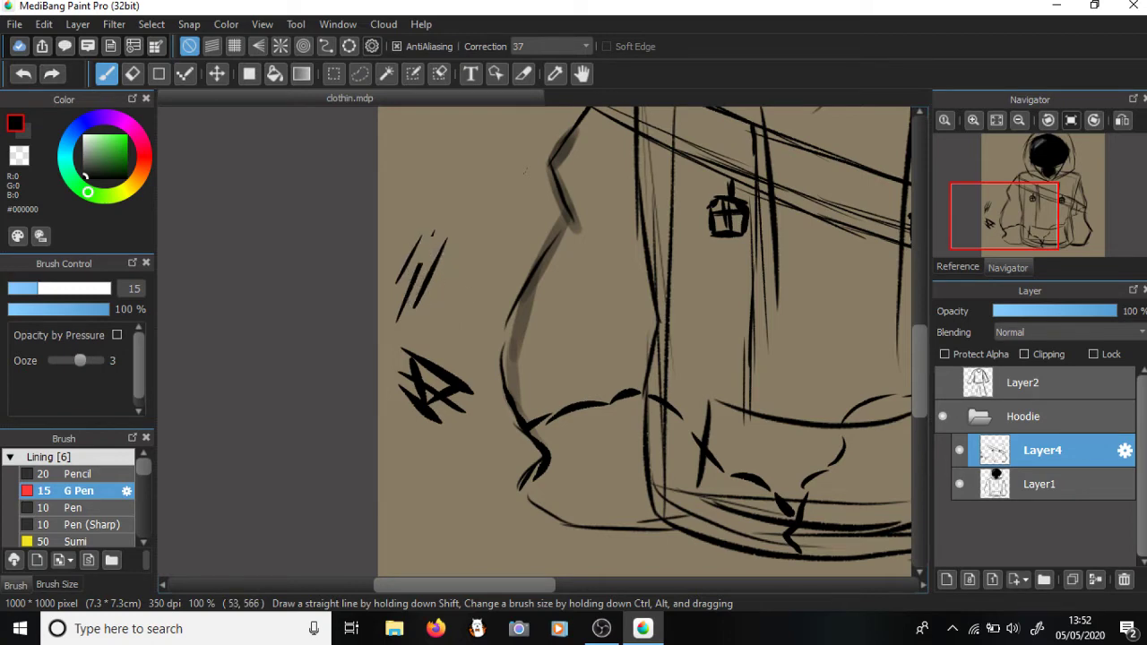
key("ctrl+z")
key("ctrl+z")
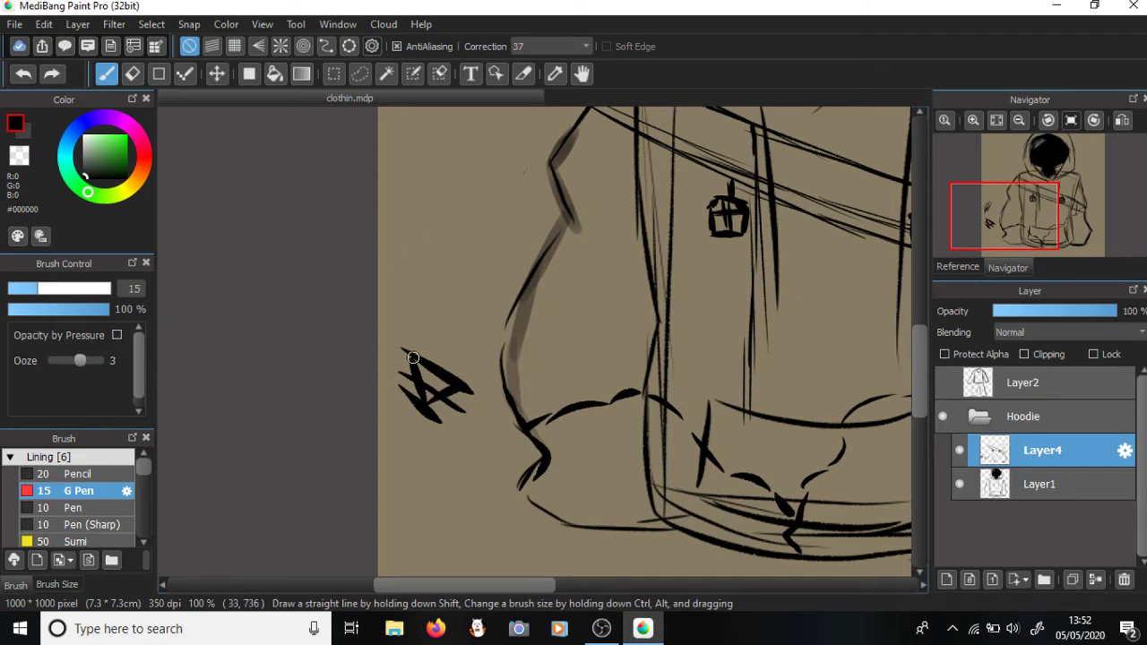
- Try wider curves for the wavy line where it crosses from the torso to the right sleeve, and undo them
scroll(418, 261, "down", 3)
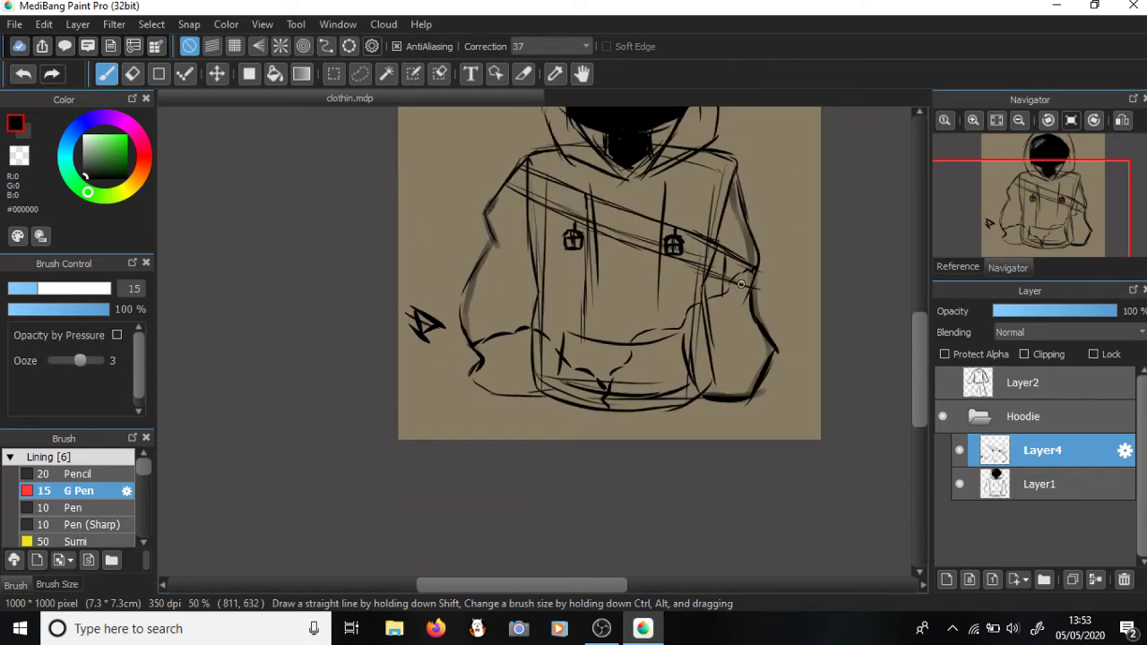
scroll(740, 284, "up", 3)
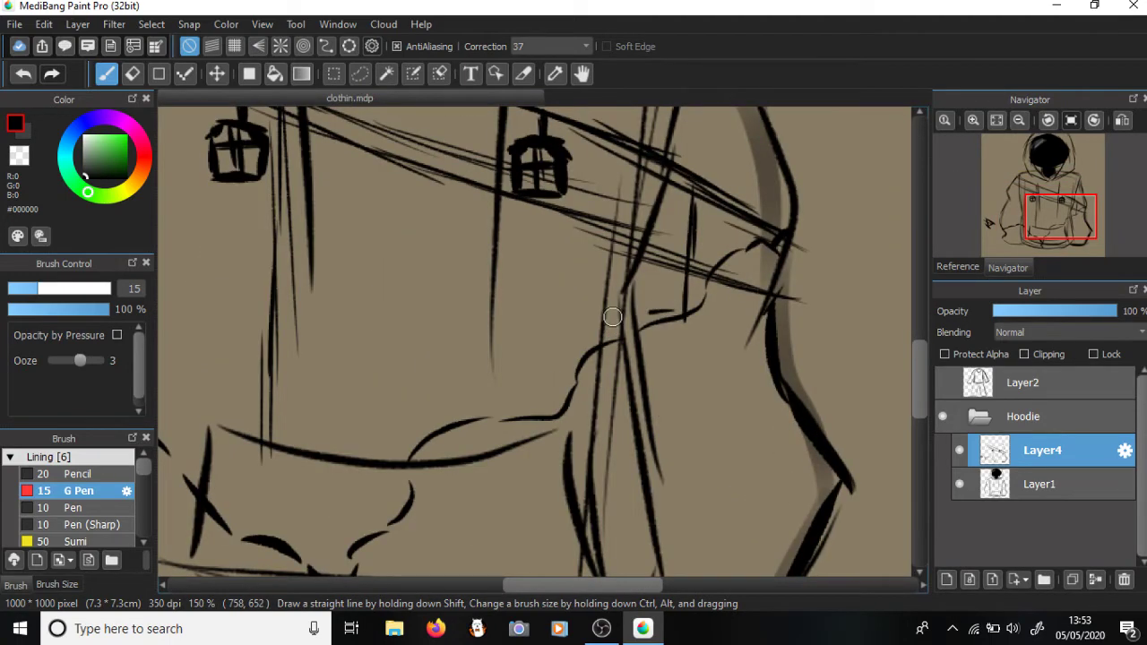
mouse_move(612, 316)
left_mouse_down()
mouse_move(571, 336)
mouse_move(542, 373)
mouse_move(554, 408)
left_mouse_up()
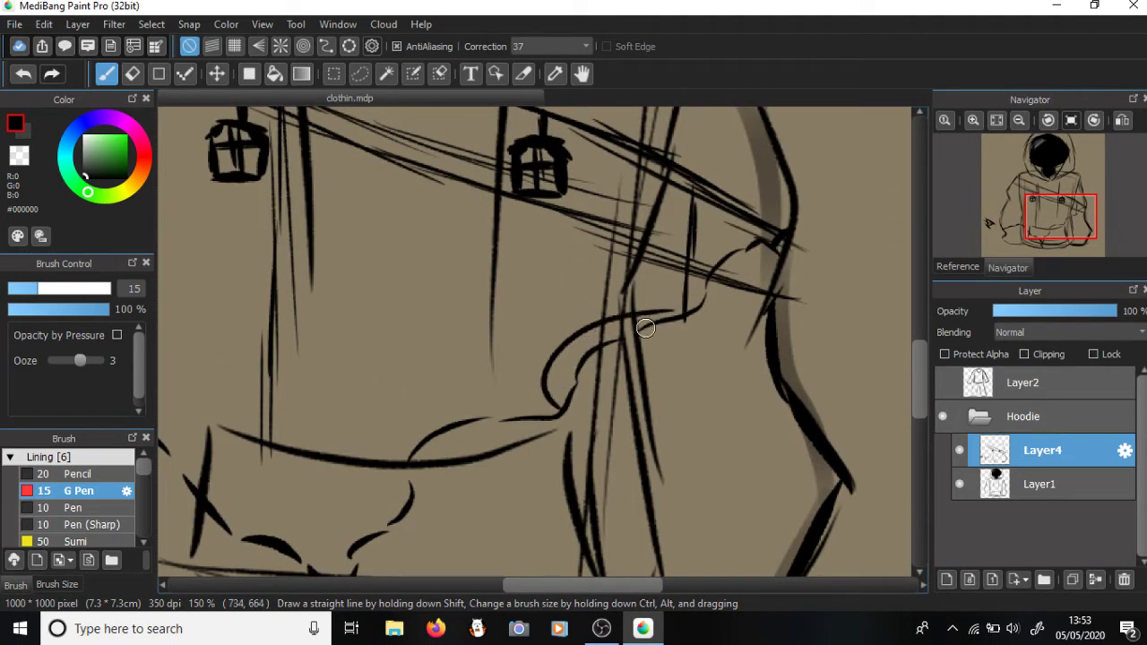
key("ctrl+z")
left_click_drag(633, 338, 661, 321)
mouse_move(609, 315)
left_mouse_down()
mouse_move(583, 321)
mouse_move(565, 376)
left_mouse_up()
left_click_drag(571, 337, 563, 416)
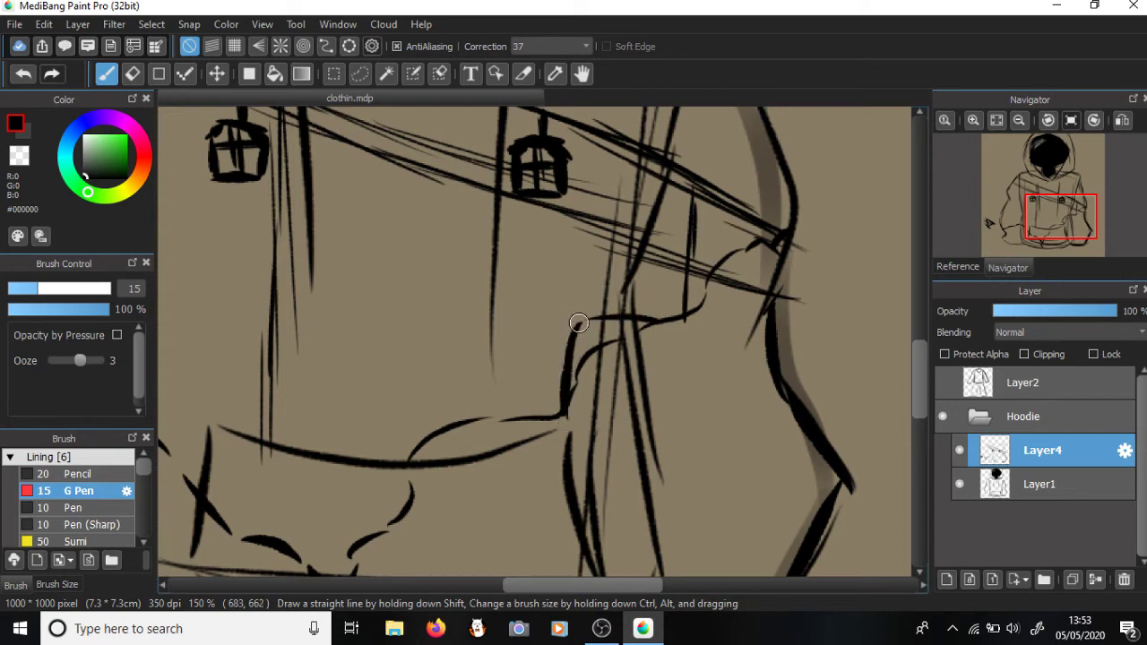
key("ctrl+z")
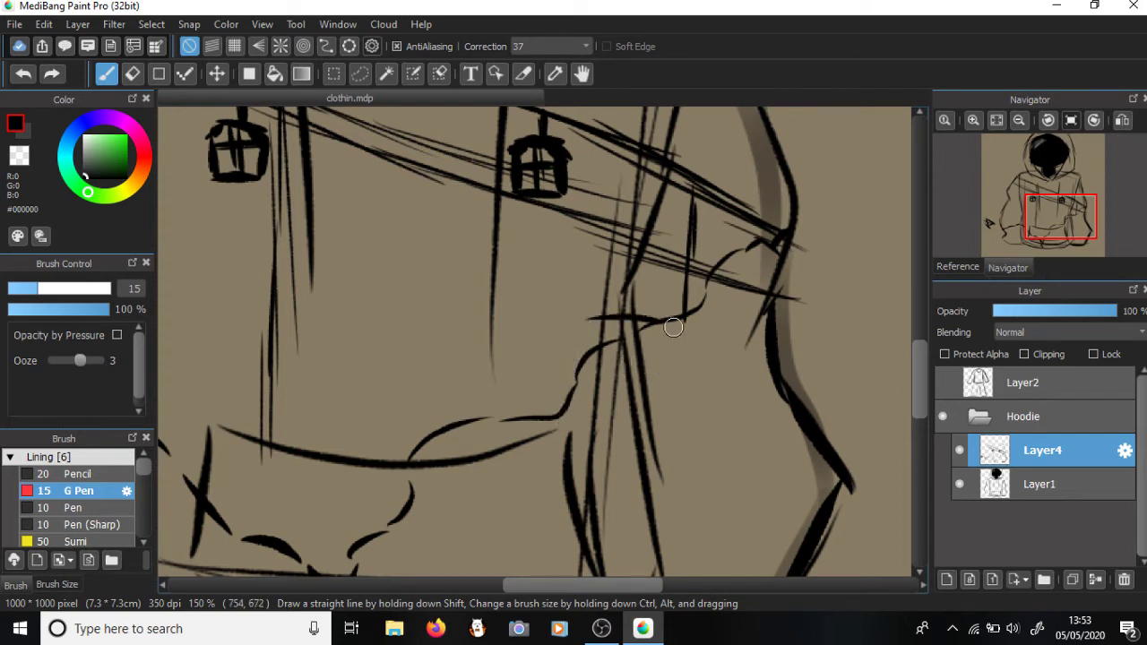
key("ctrl+z")
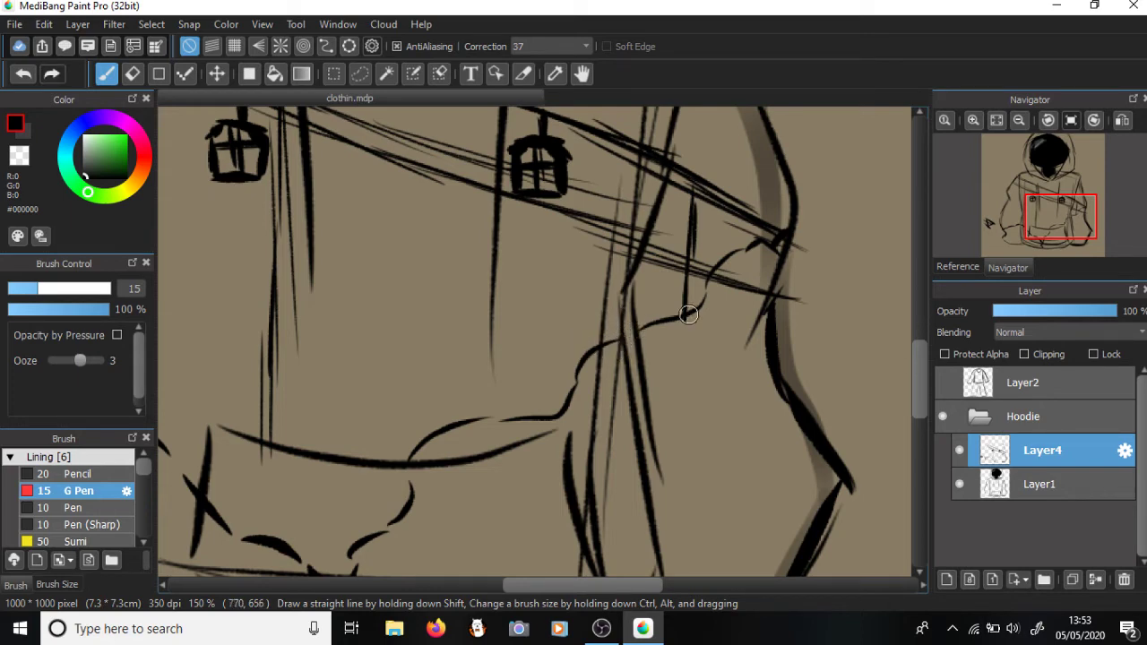
- Try a thicker curved stroke over the wavy line at the torso's right edge and check it against the whole hoodie
mouse_move(695, 307)
left_mouse_down()
mouse_move(630, 309)
mouse_move(608, 342)
mouse_move(659, 321)
mouse_move(625, 342)
mouse_move(630, 319)
mouse_move(625, 339)
mouse_move(647, 324)
mouse_move(619, 325)
mouse_move(657, 324)
left_mouse_up()
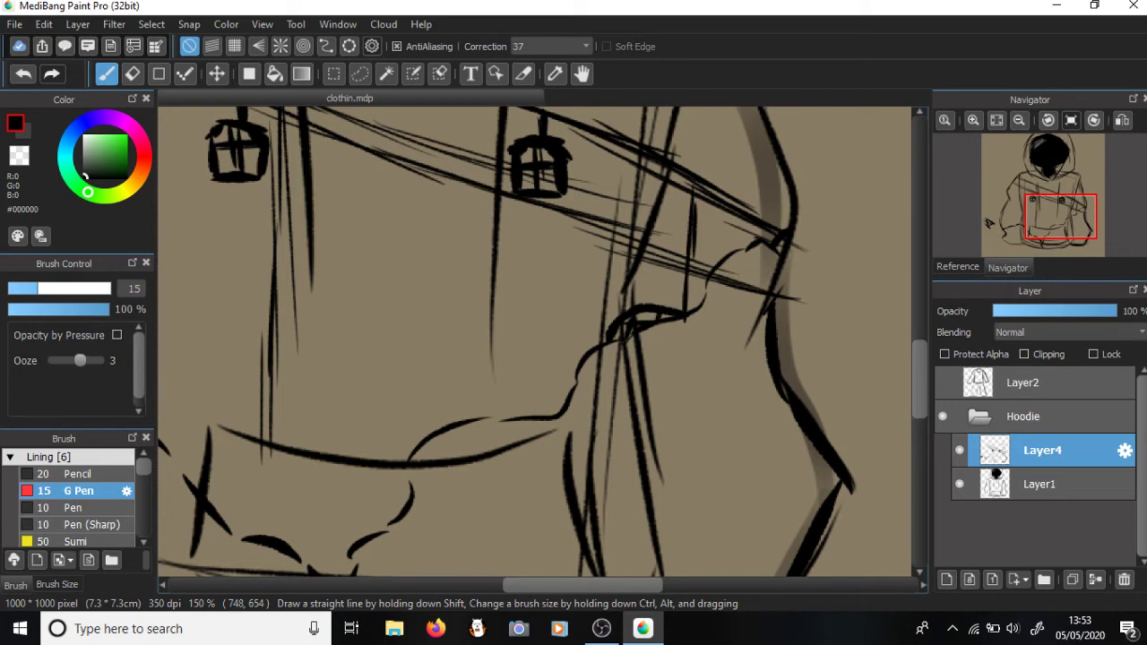
scroll(612, 219, "down", 1)
scroll(611, 219, "down", 1)
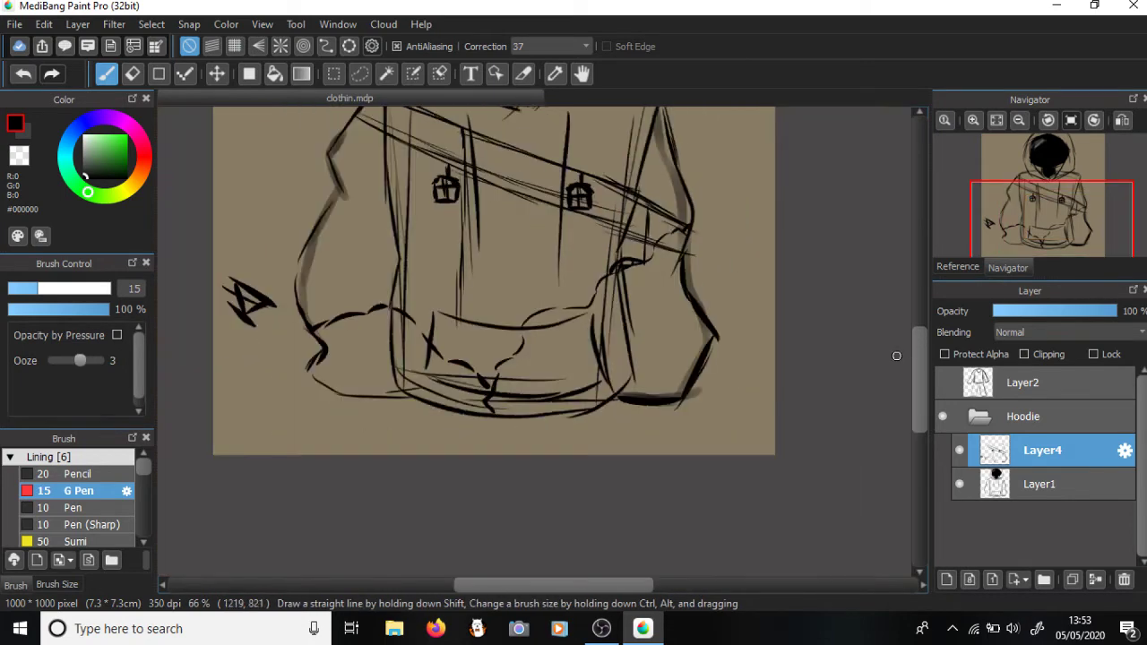
left_click_drag(919, 367, 918, 339)
scroll(903, 396, "down", 1)
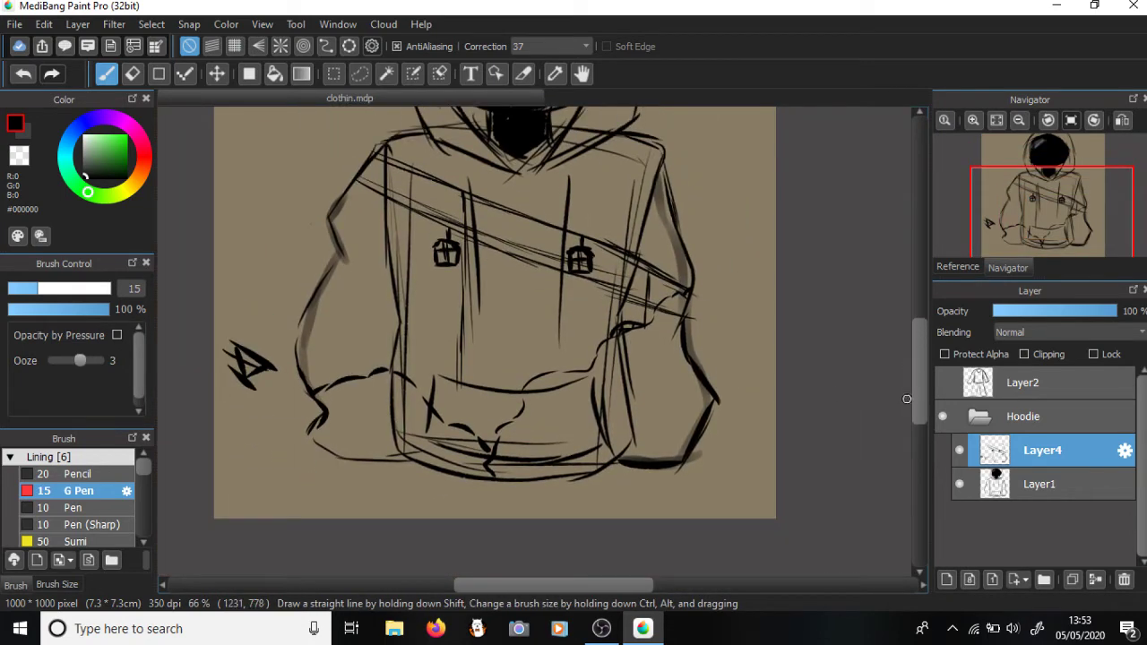
scroll(904, 398, "down", 2)
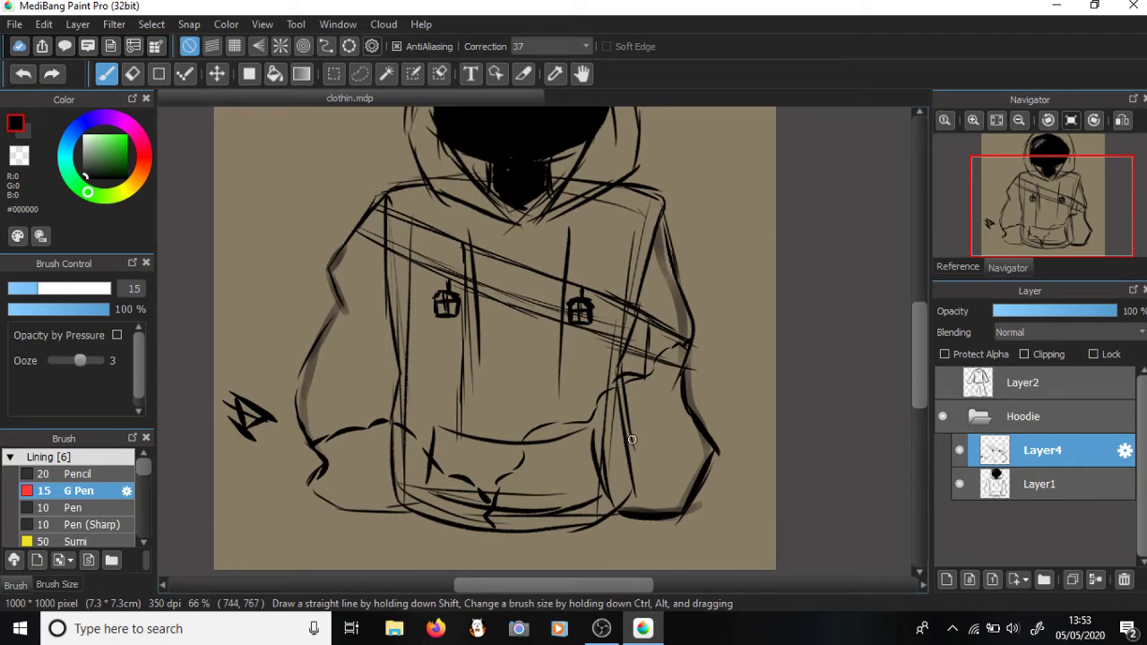
mouse_move(918, 379)
left_mouse_down()
mouse_move(918, 360)
mouse_move(919, 379)
left_mouse_up()
scroll(495, 338, "up", 2)
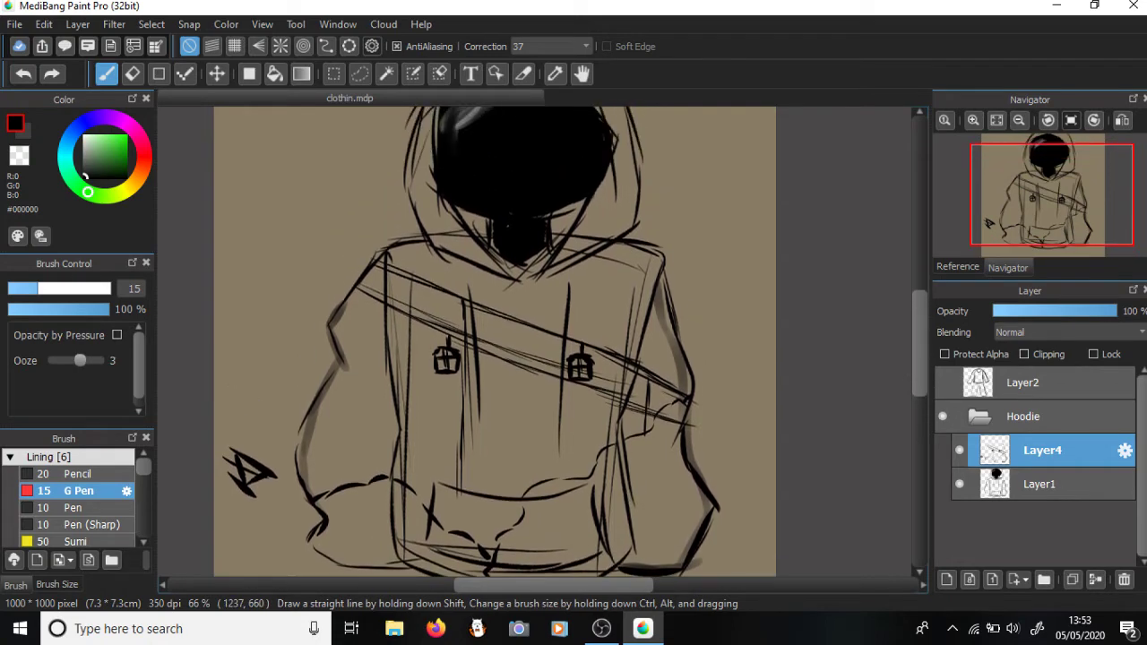
- Hide Layer1 to check the design strokes on their own, and show it again
left_click(959, 484)
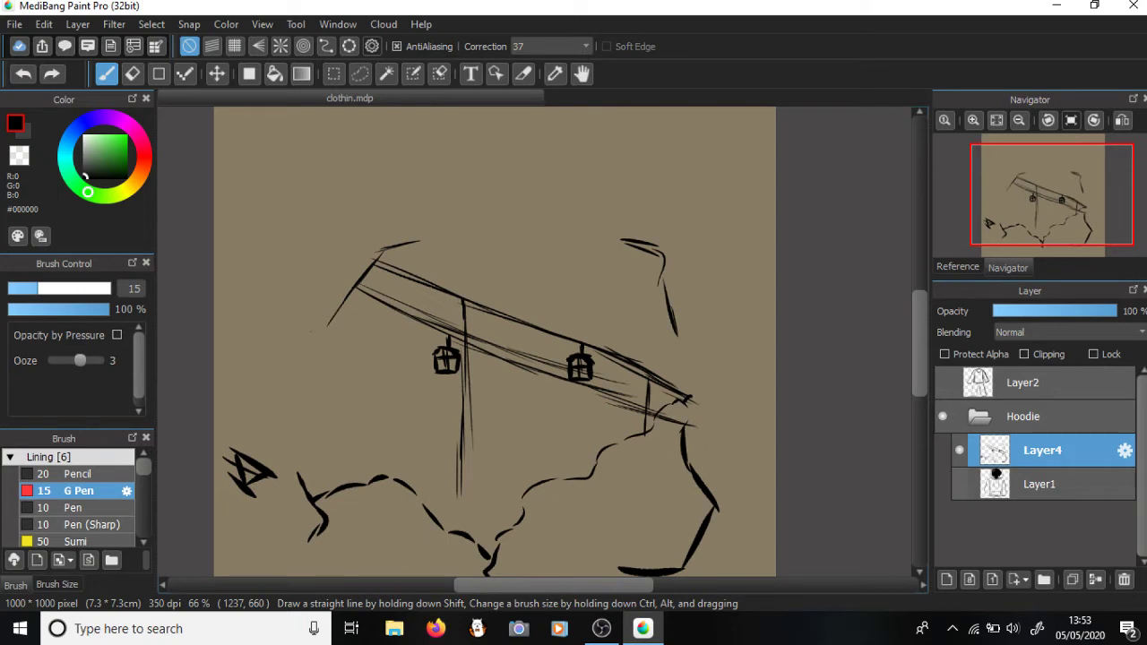
left_click(1040, 484)
left_click(959, 484)
left_click(1056, 450)
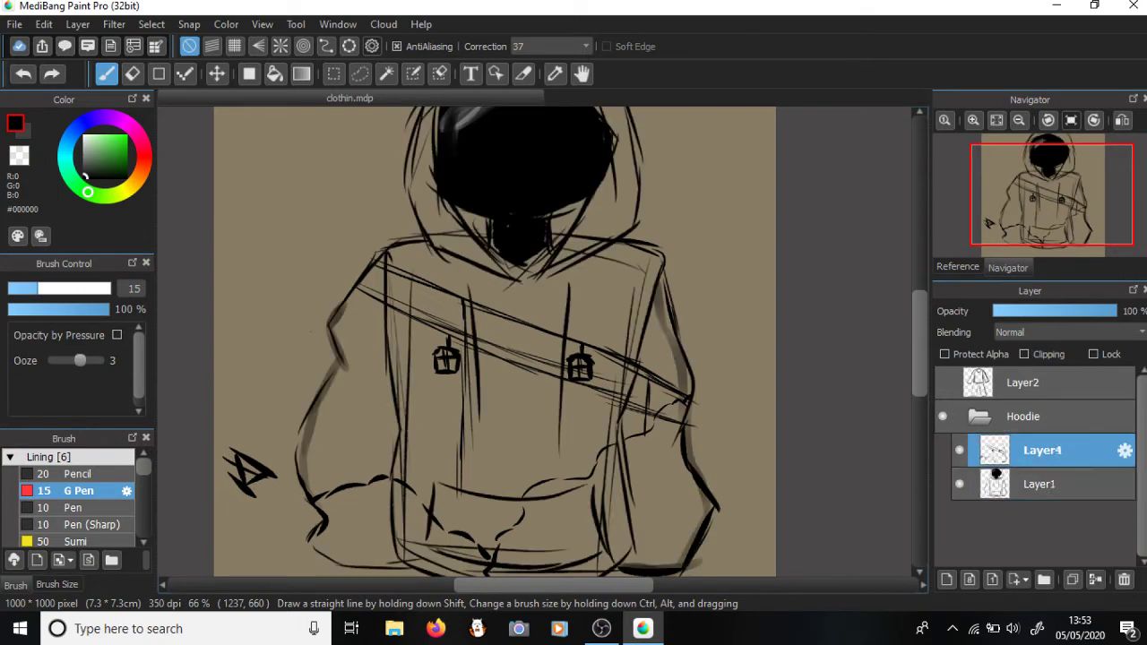
- Fade the sketch by lowering the opacity of Layer1 to 54% and Layer4 to 73%
left_click(1056, 484)
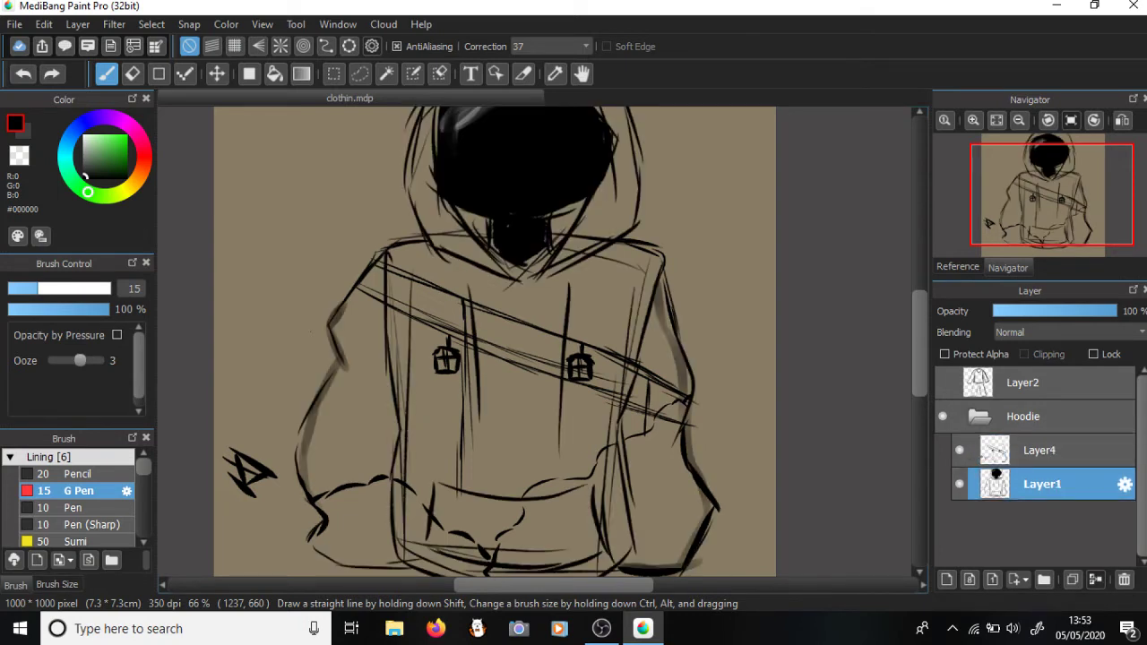
left_click(1031, 311)
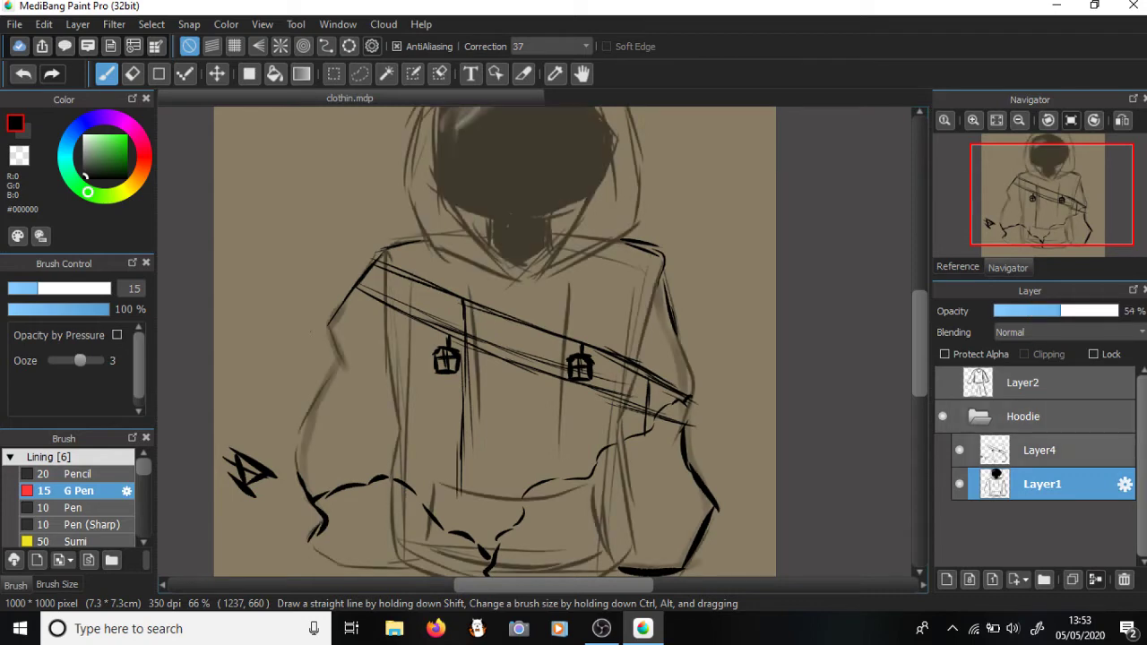
left_click(1040, 450)
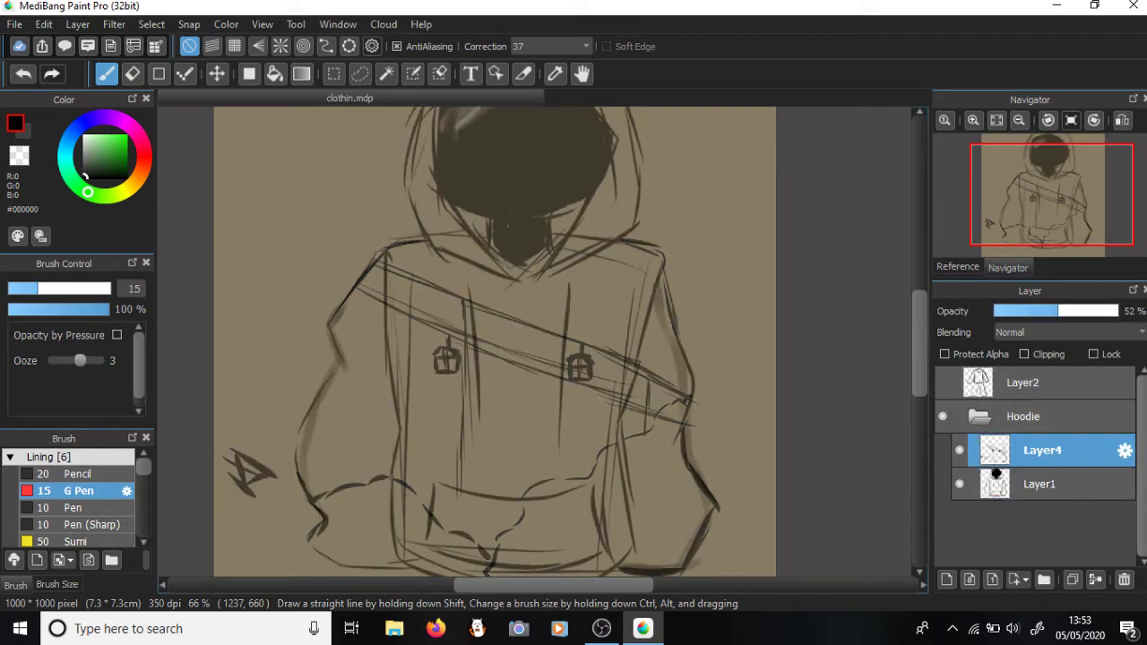
left_click(1086, 311)
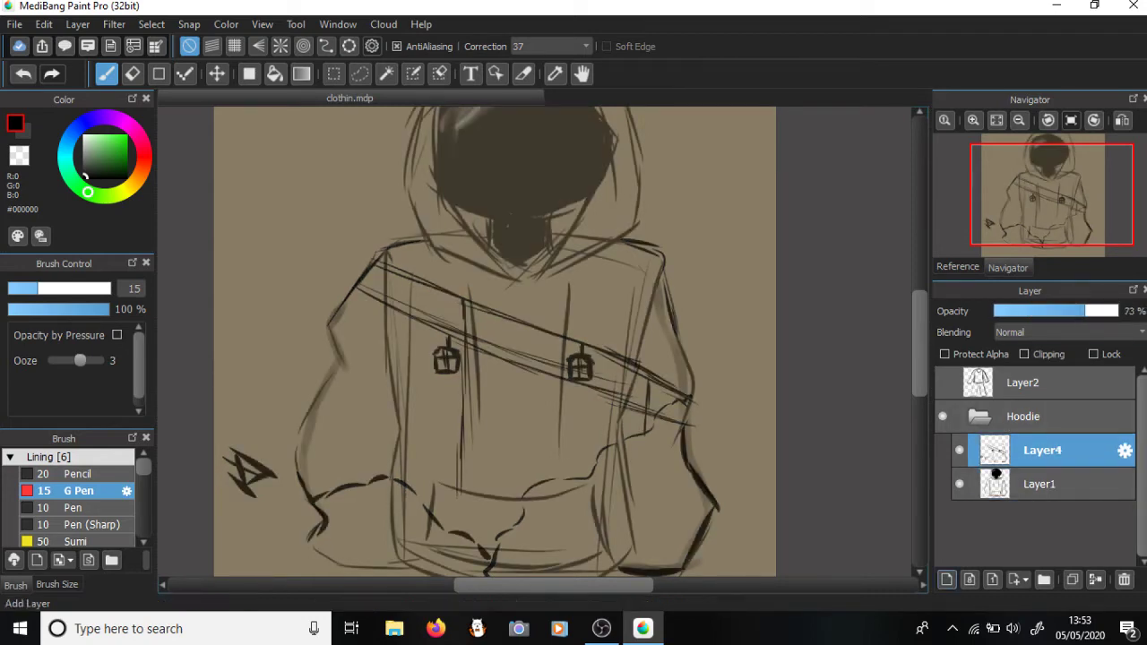
- Add a layer above Layer4 and draw a grey (#7B7B7B) vertical line from the band's upper edge down to the wavy line in the pocket
left_click(947, 579)
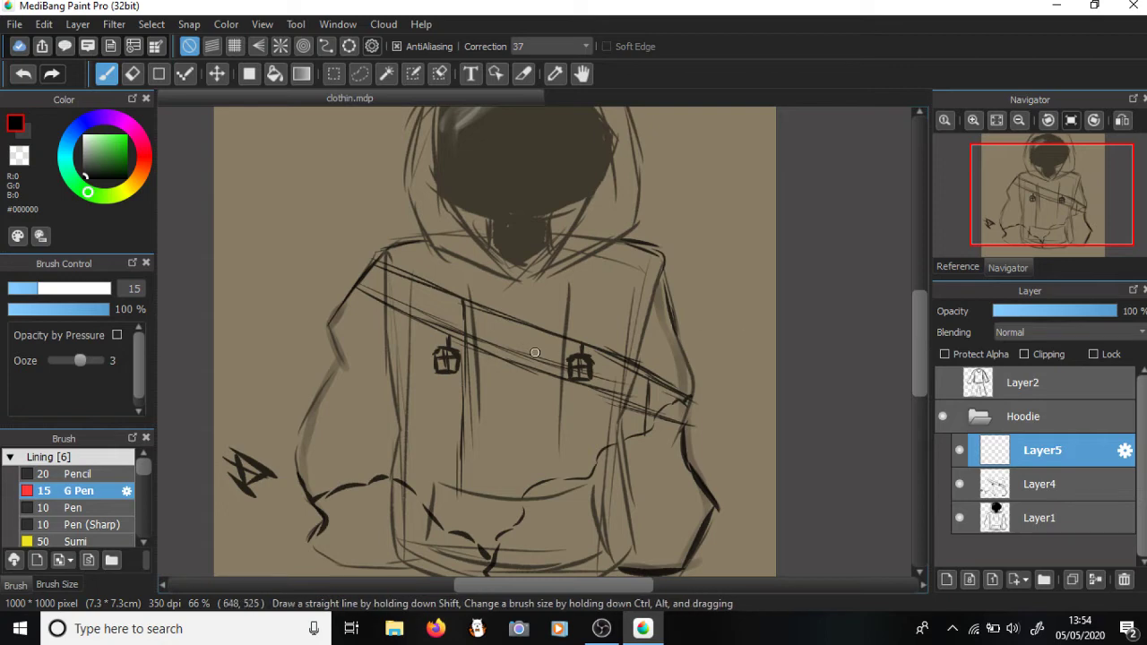
left_click(87, 160)
left_click_drag(87, 160, 84, 158)
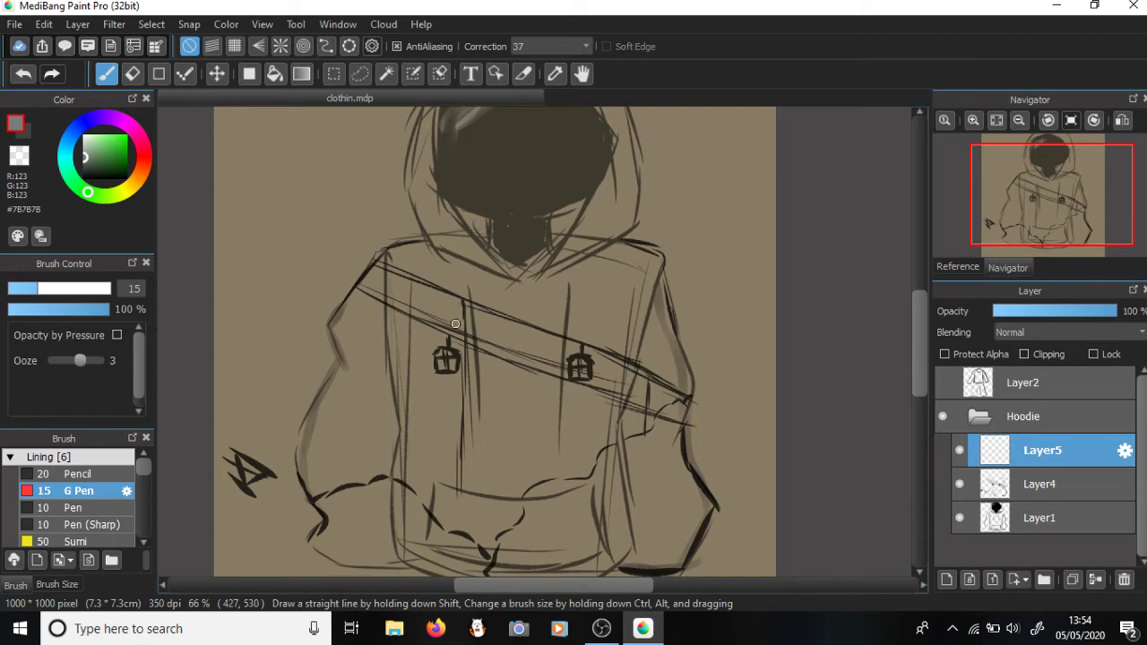
left_click_drag(462, 307, 461, 531)
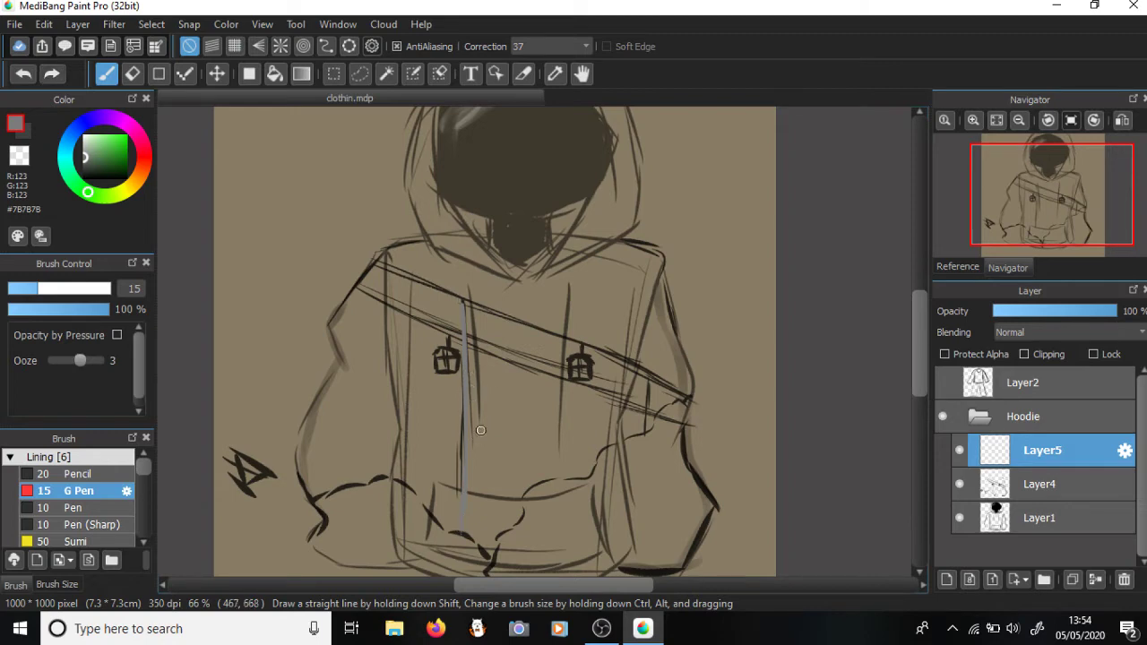
key("ctrl+z")
left_click_drag(464, 303, 457, 537)
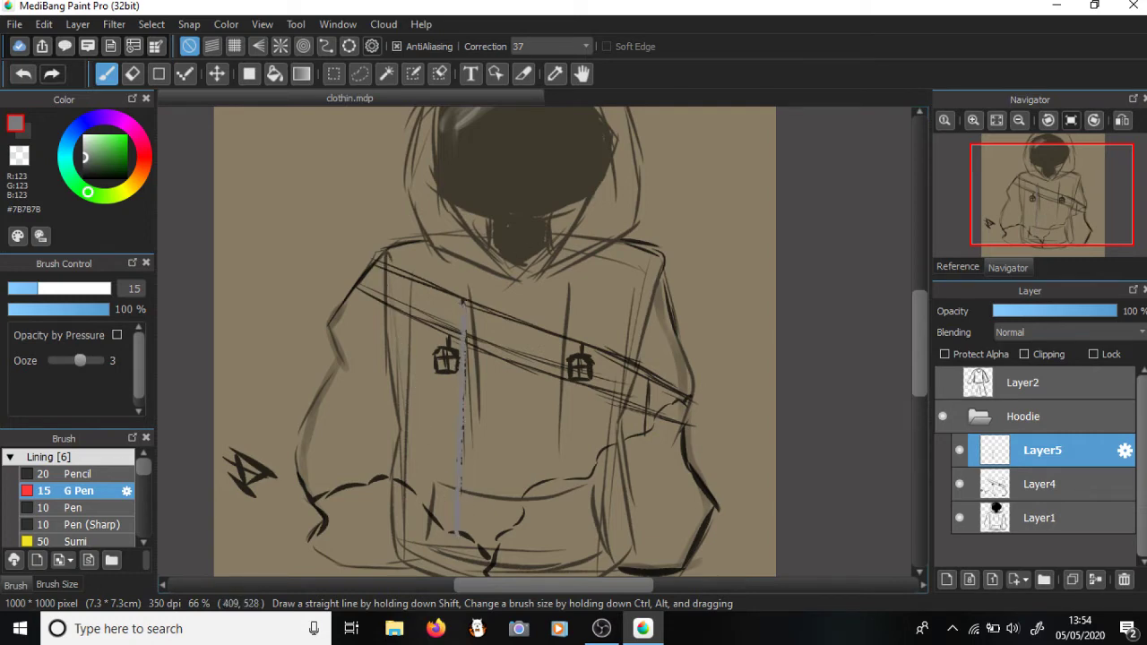
- Trace the band's lower edge from the left sleeve to the right sleeve in darker grey (#5A5E5A) at brush size 10.4
left_click(21, 288)
left_click_drag(377, 266, 691, 399)
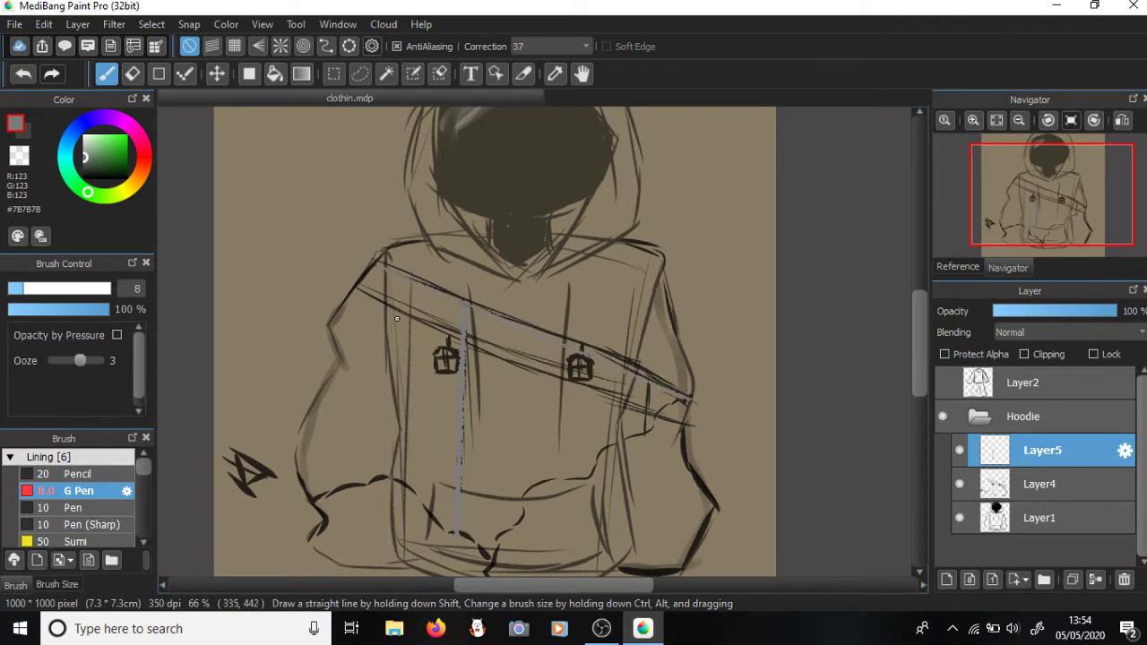
left_click_drag(85, 156, 85, 163)
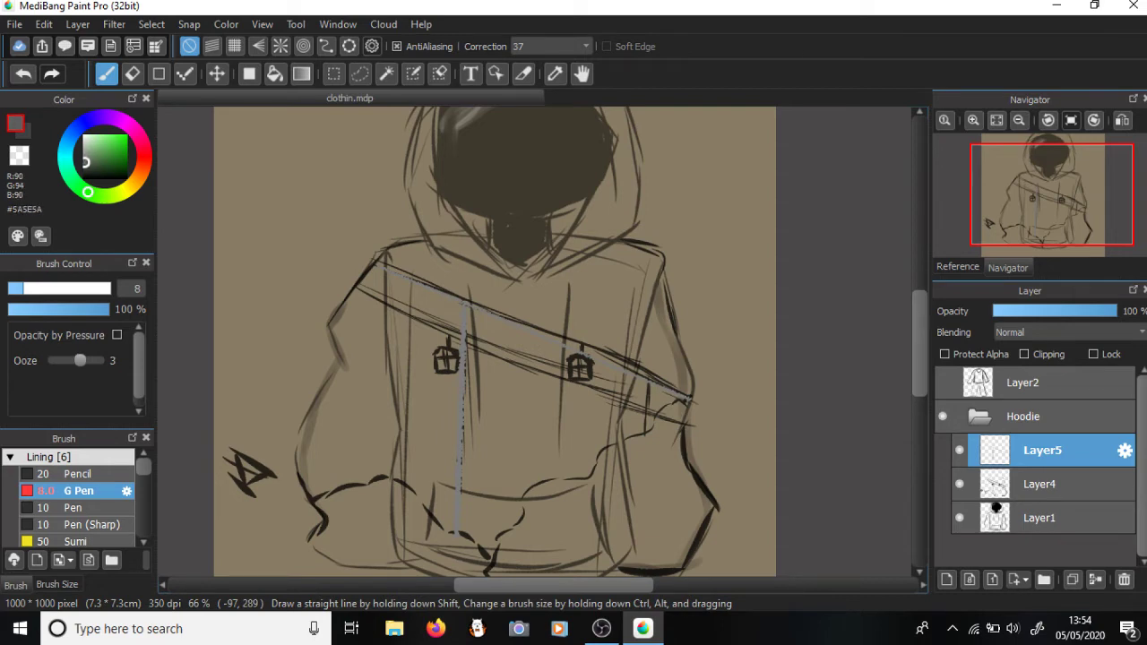
key("ctrl+z")
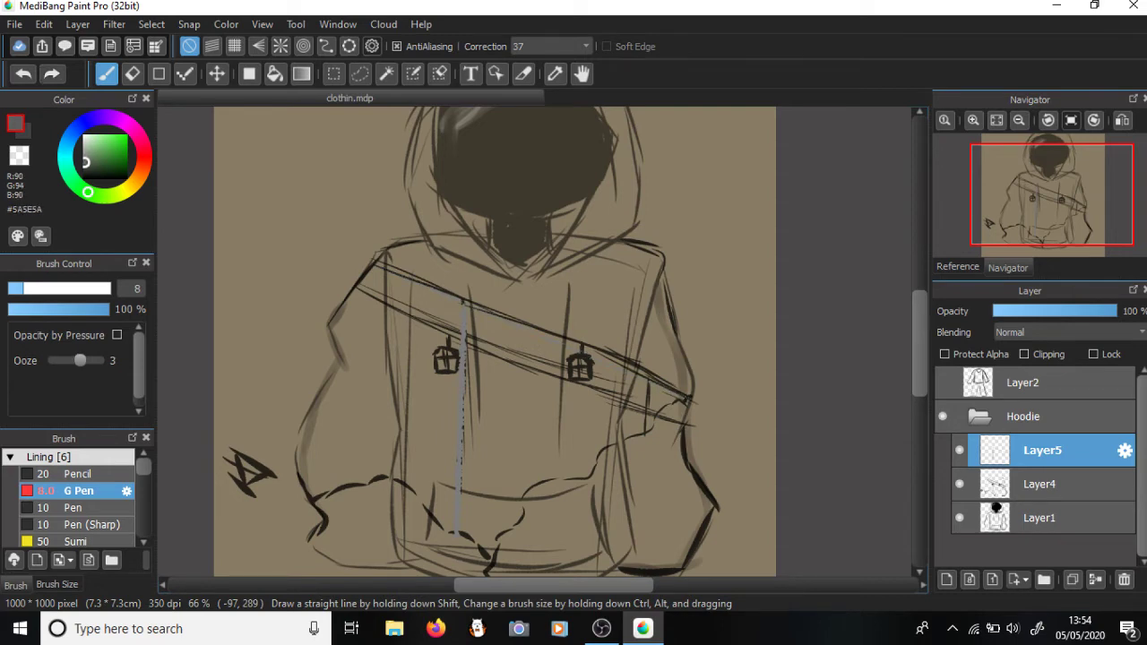
left_click_drag(23, 288, 27, 289)
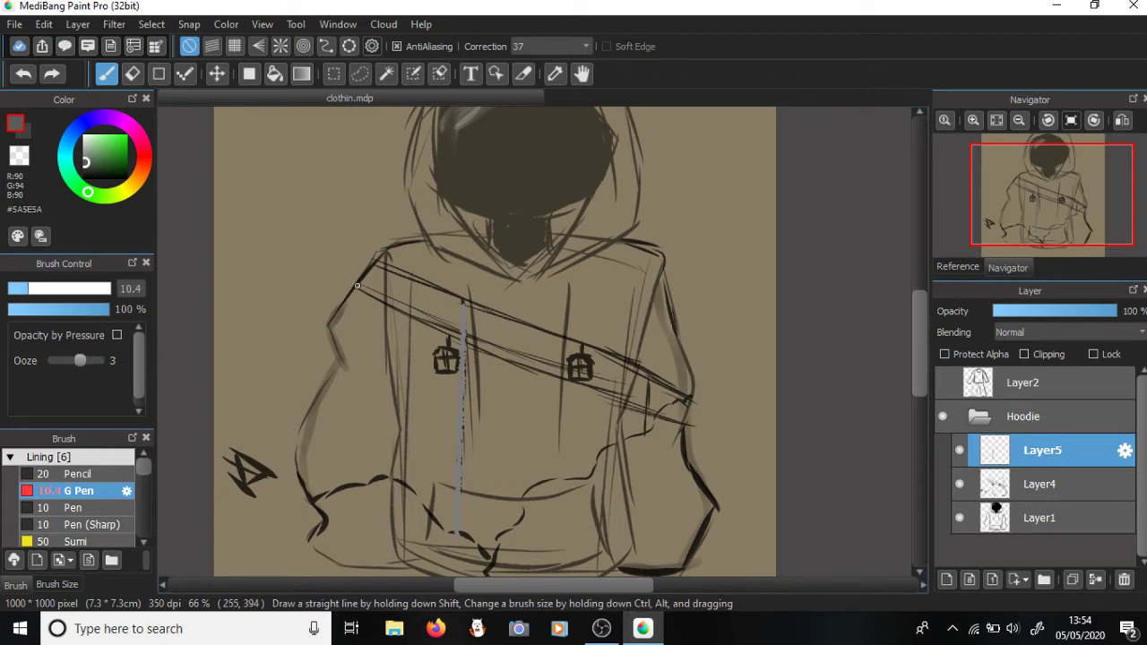
left_click_drag(358, 286, 682, 427)
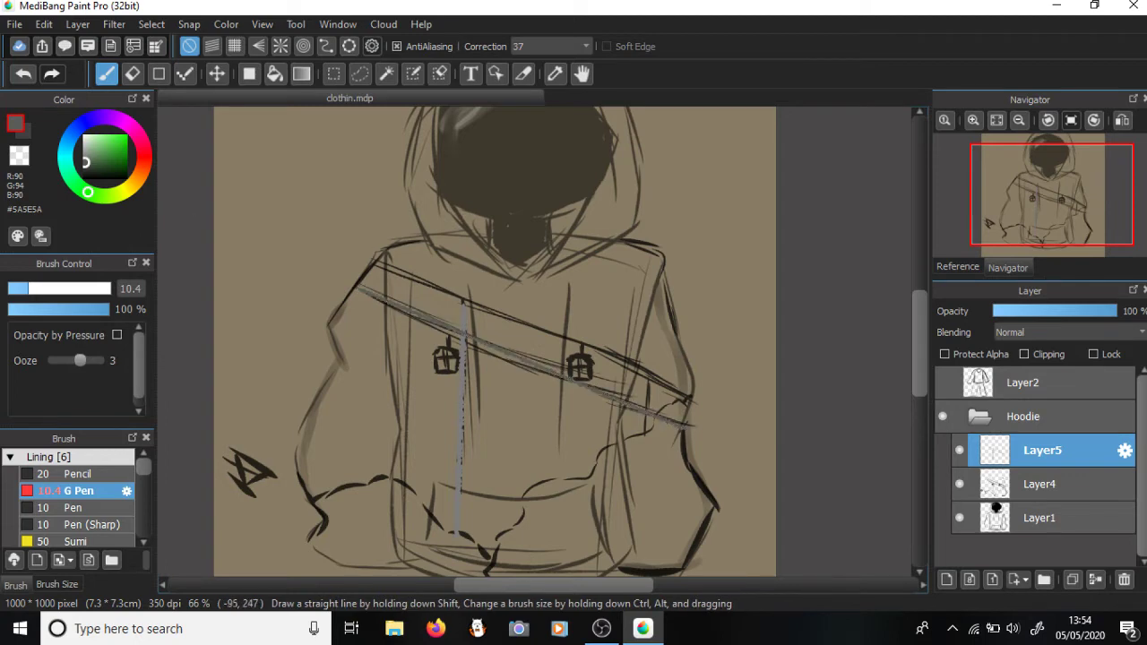
- Undo the darker trace along the band's lower edge and sample the grey (#7B7B7B) of the vertical line for the brush
left_click_drag(85, 163, 85, 156)
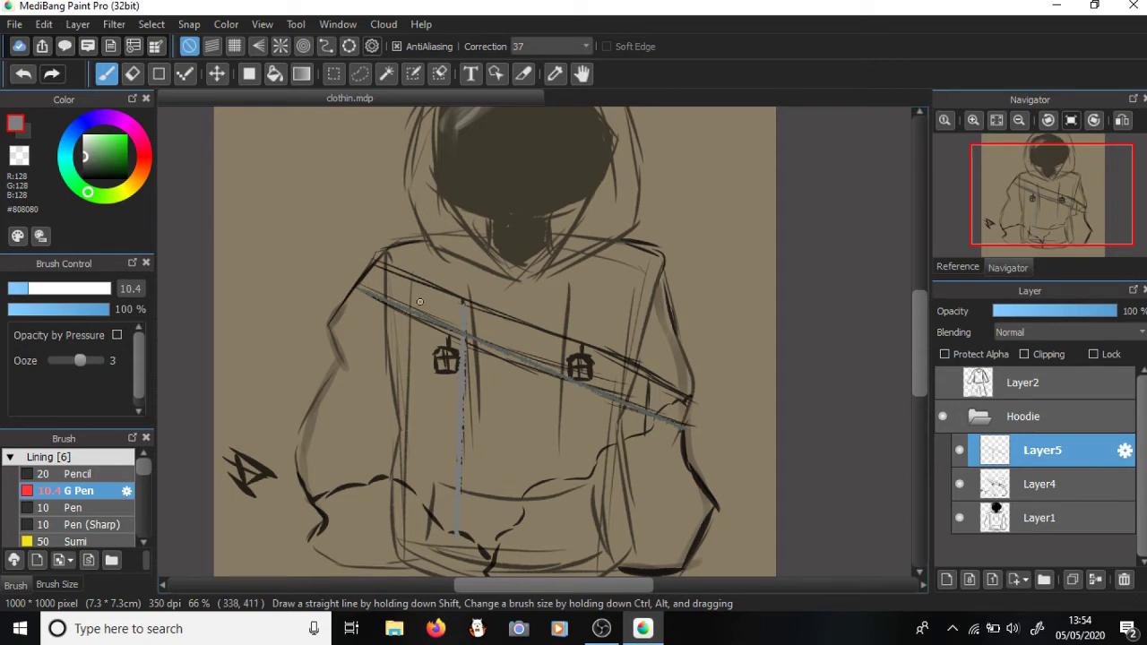
scroll(419, 302, "up", 6)
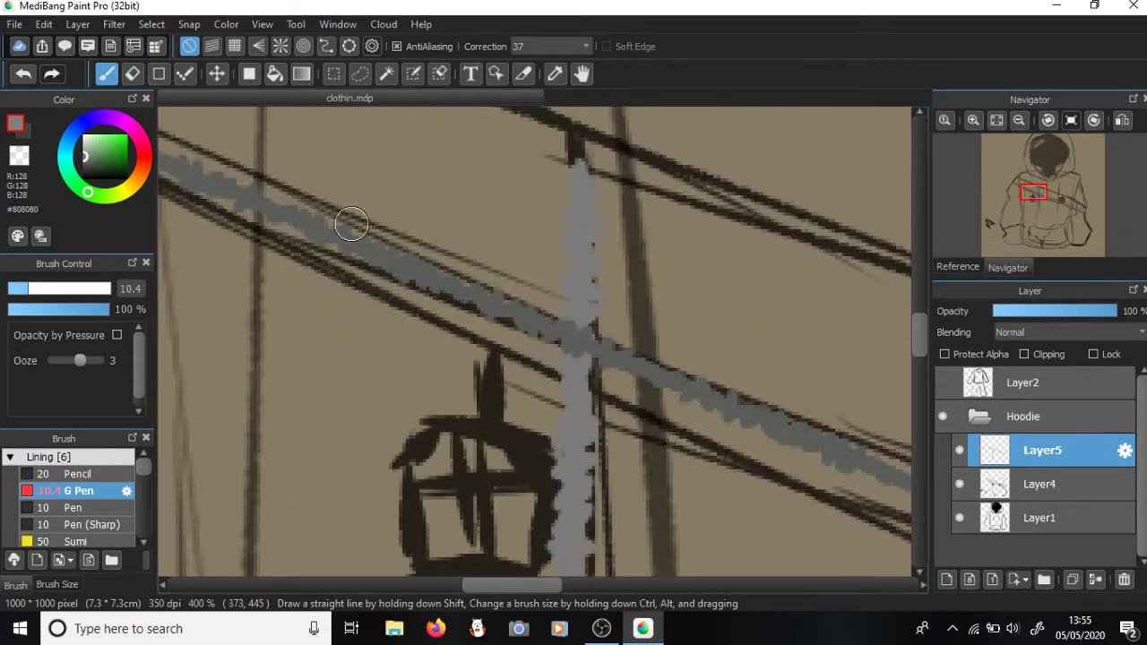
scroll(352, 224, "down", 6)
key("ctrl+z")
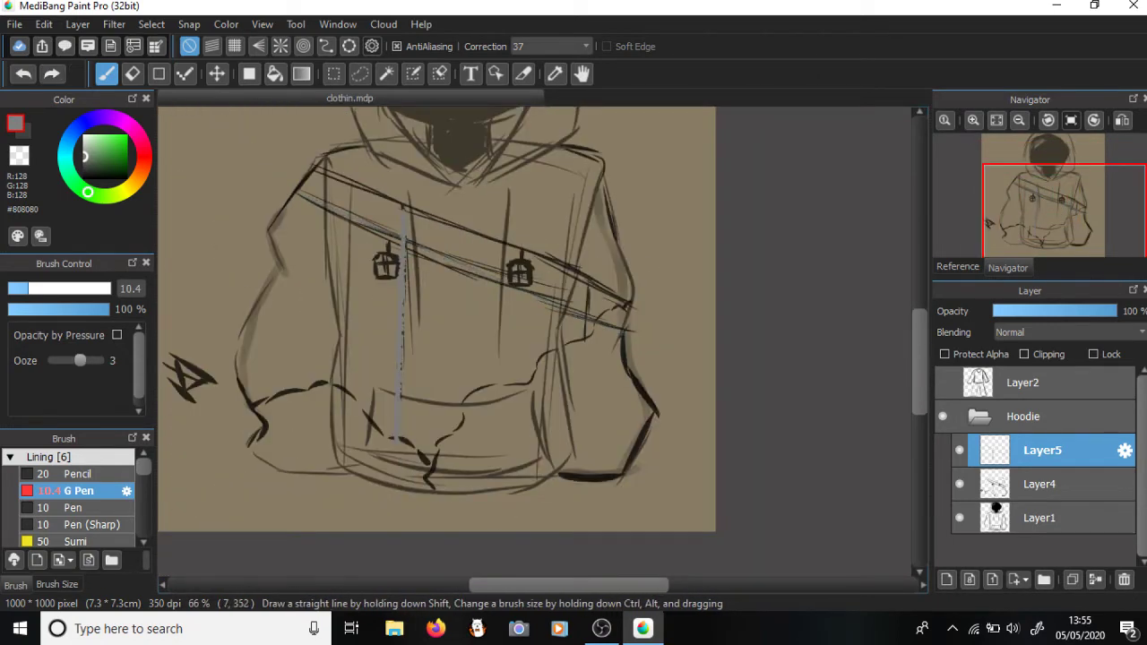
scroll(421, 399, "up", 3)
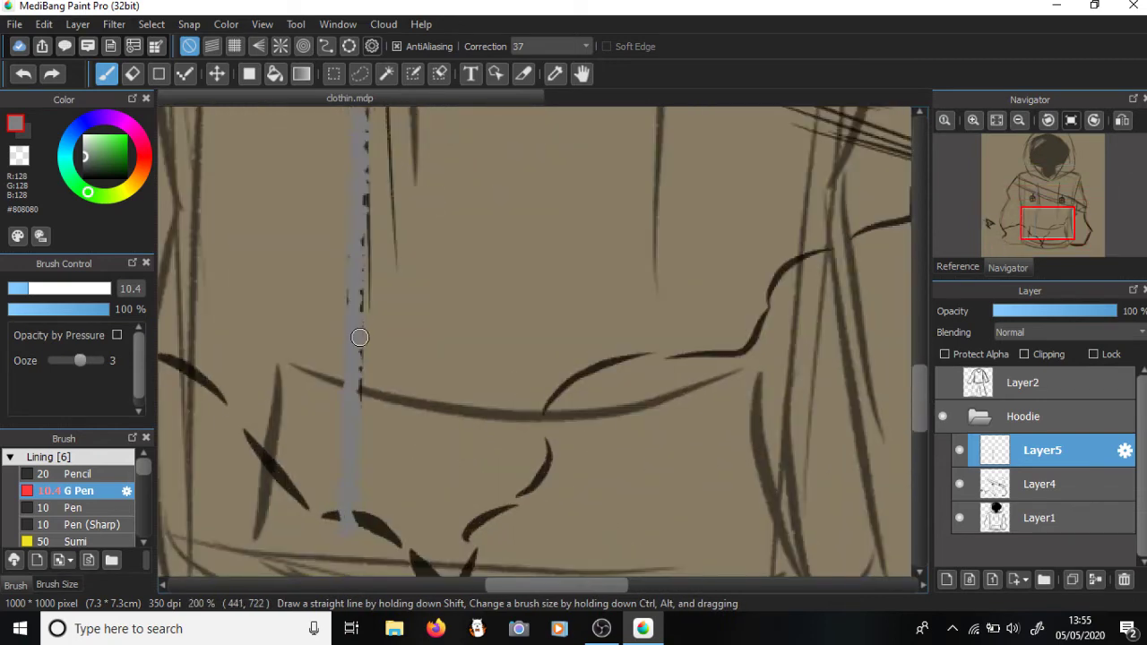
left_click(360, 339, "alt")
scroll(448, 241, "down", 5)
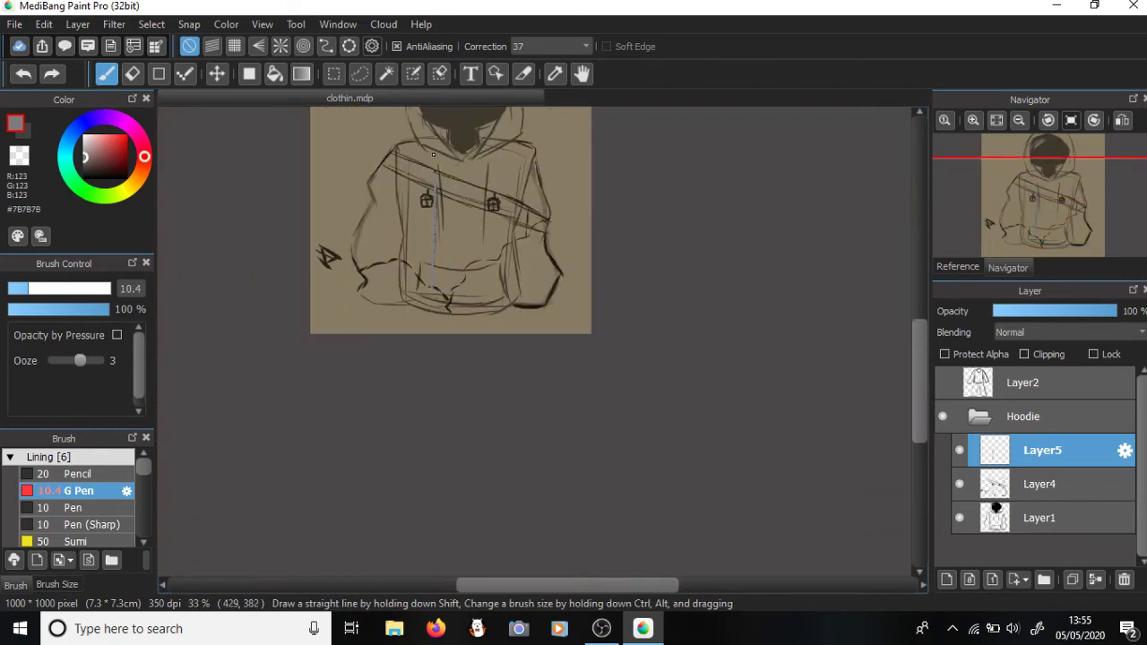
- Trace the band's upper and lower edges from sleeve to sleeve in the sampled grey (#7B7B7B) at brush size 5.7
scroll(462, 179, "up", 2)
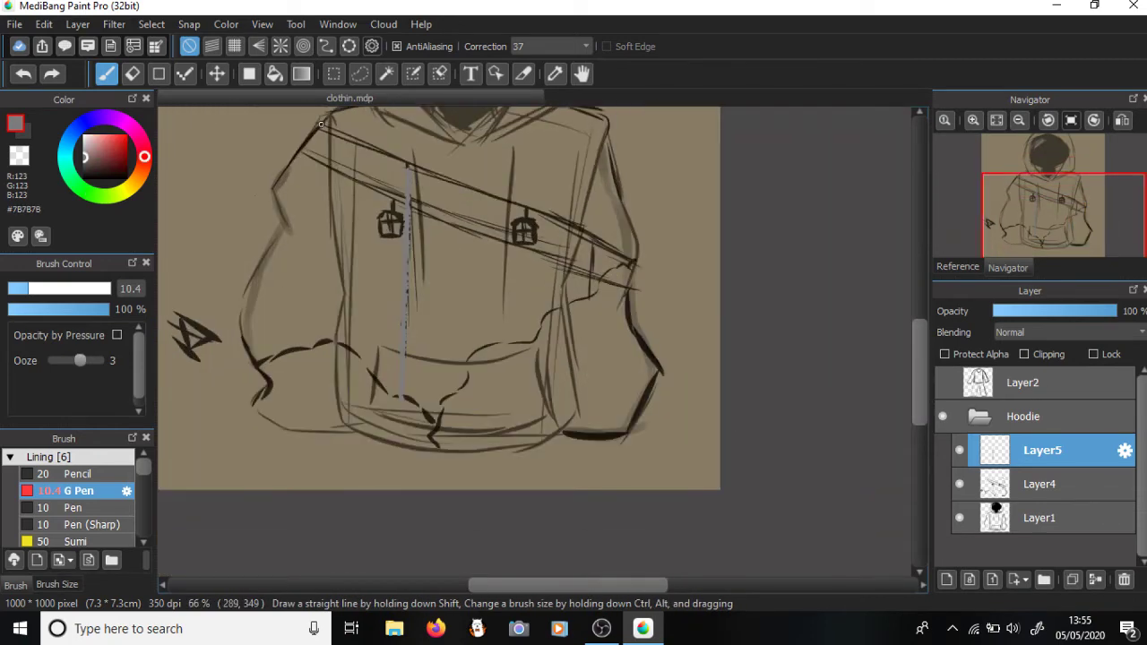
left_click(20, 288)
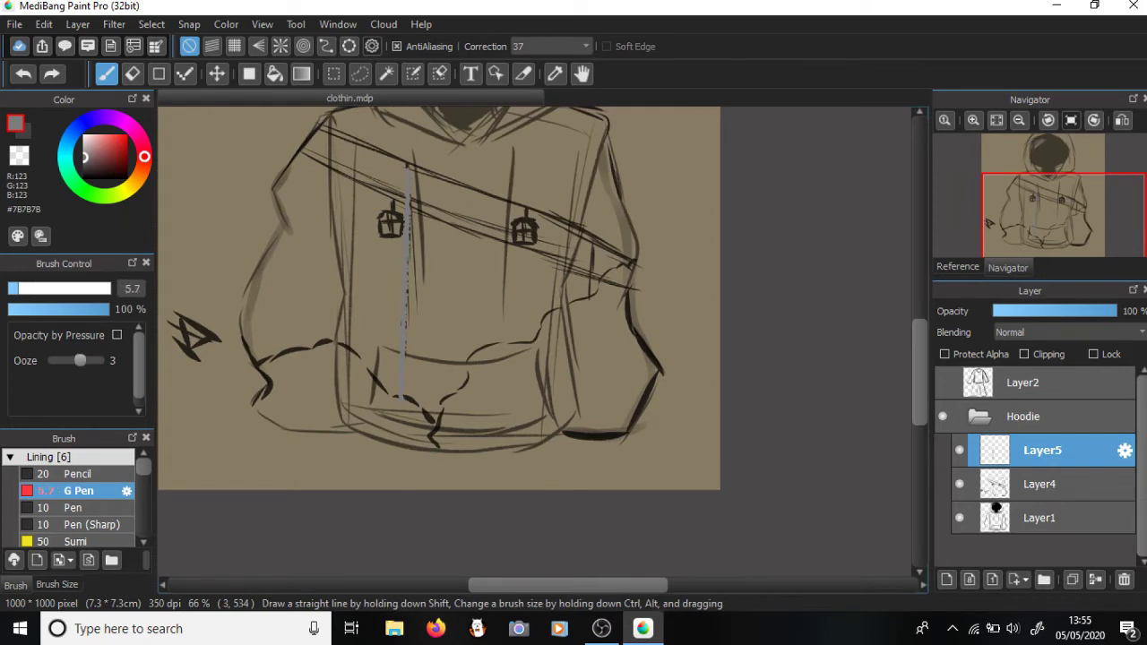
left_click_drag(318, 129, 636, 264)
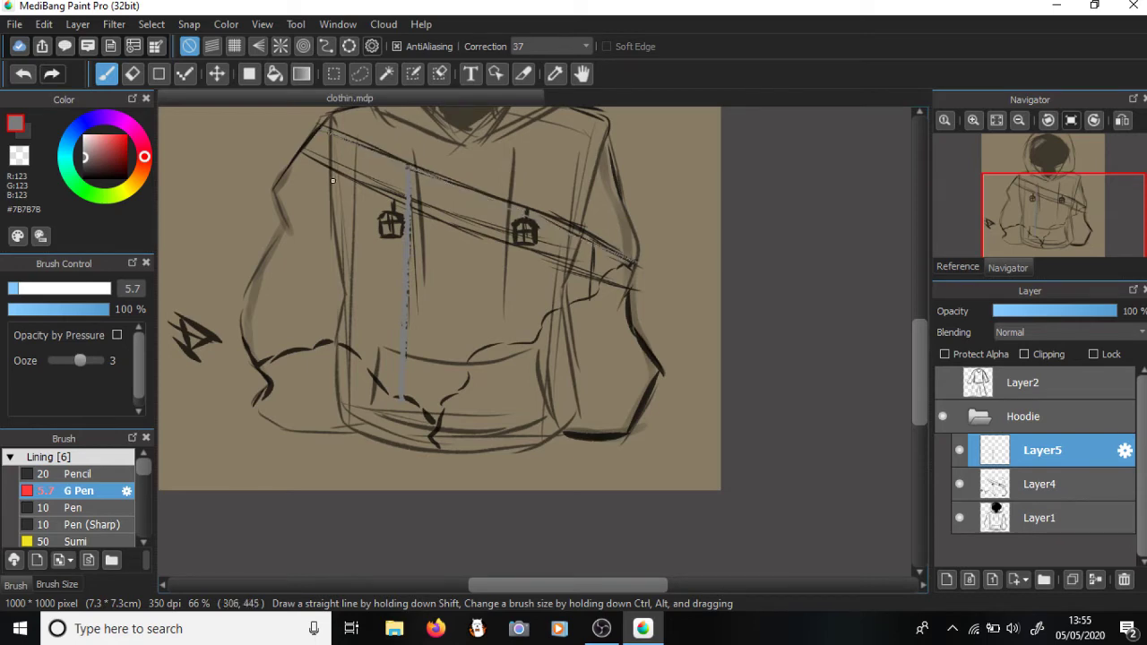
left_click_drag(85, 158, 86, 161)
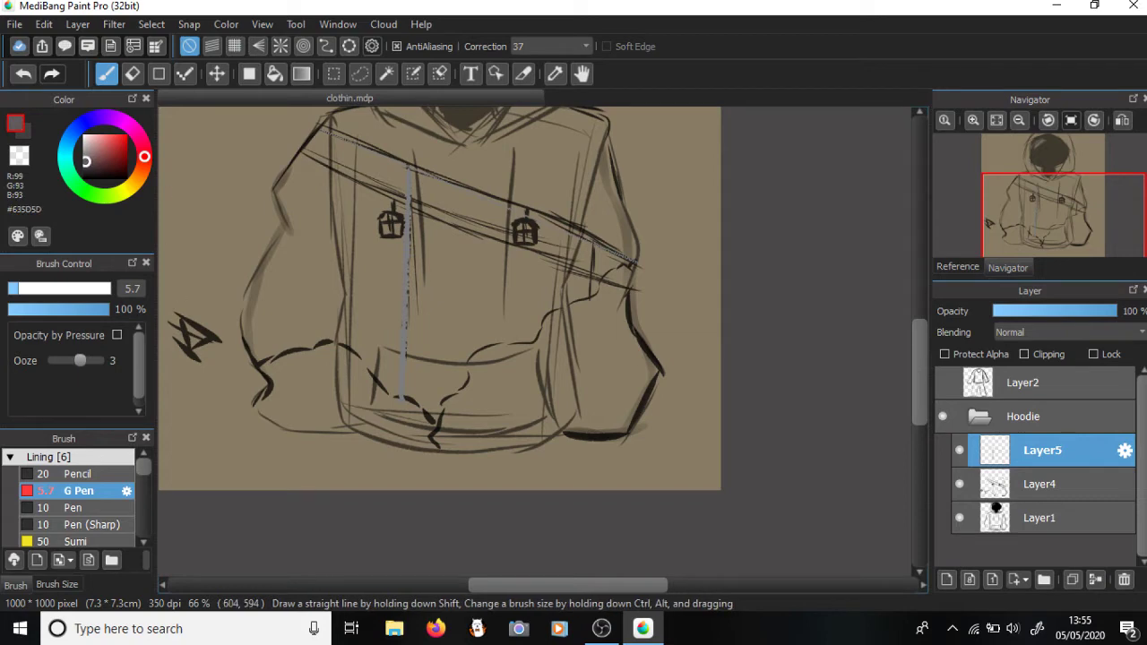
scroll(408, 242, "up", 5)
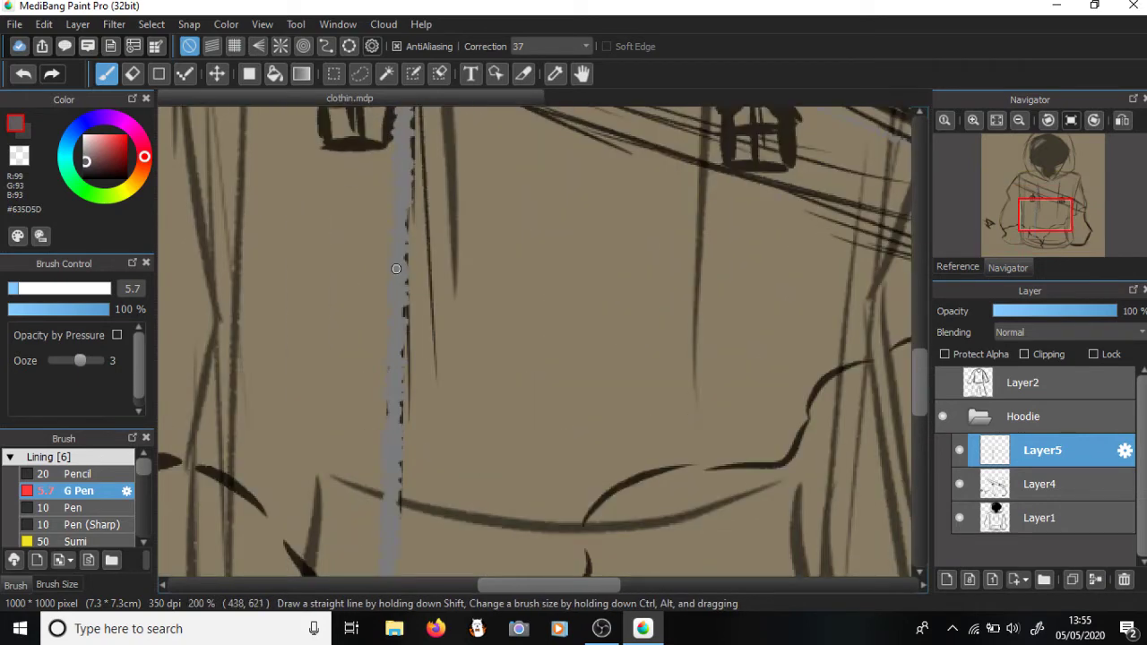
left_click(399, 262, "alt")
scroll(422, 242, "down", 5)
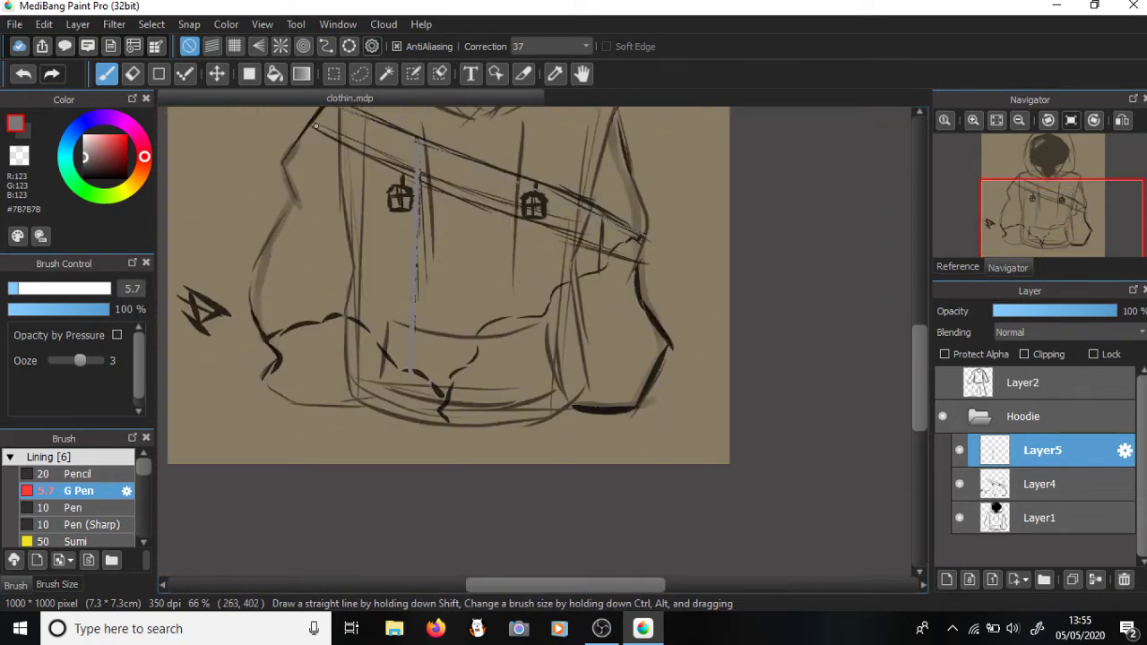
left_click_drag(309, 125, 646, 266)
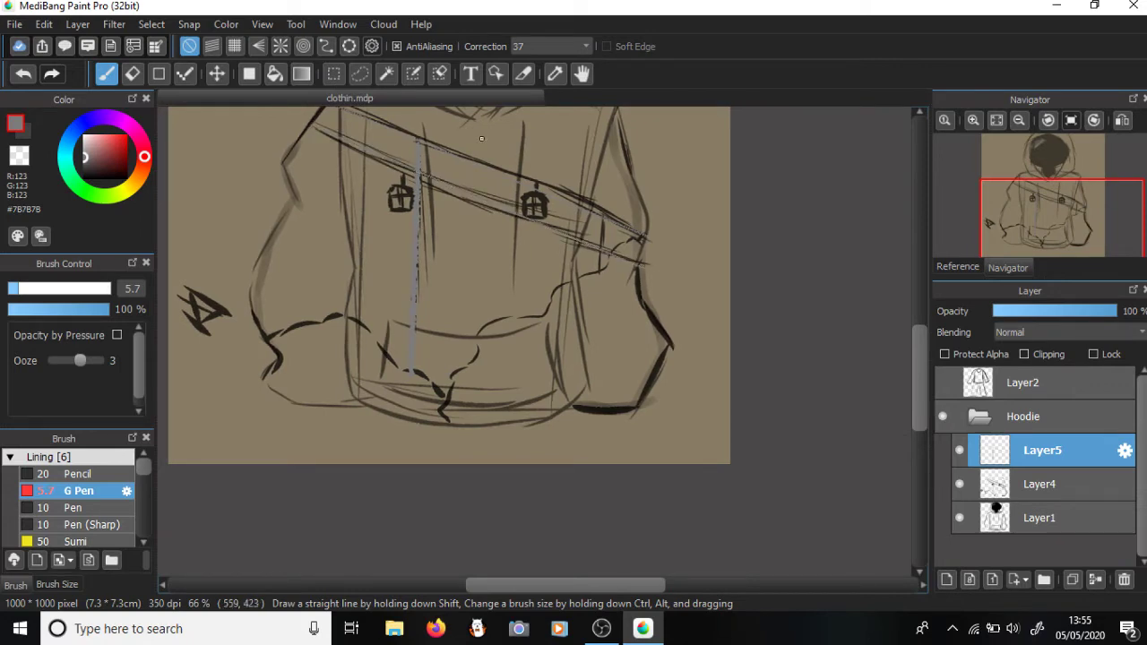
scroll(583, 205, "up", 5)
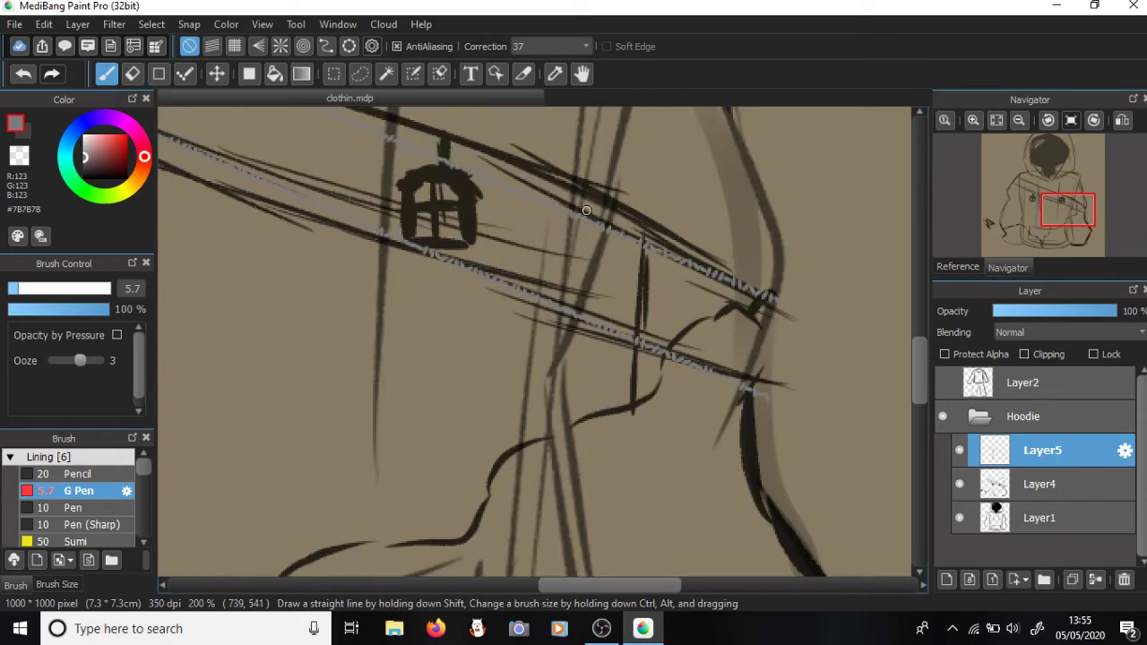
scroll(582, 205, "down", 3)
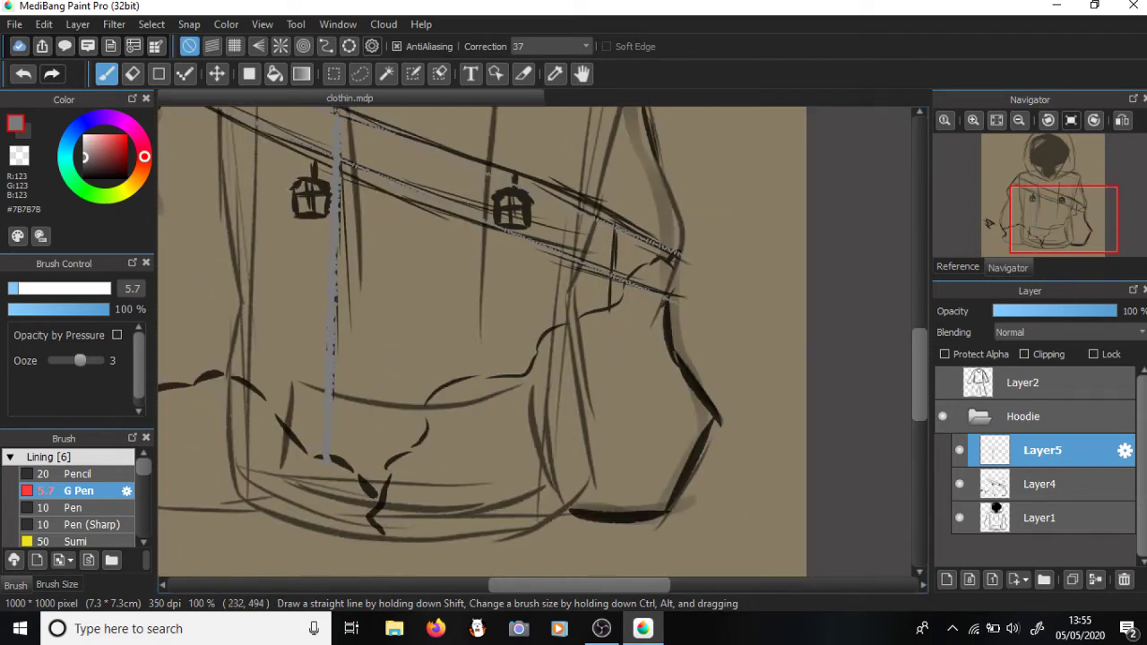
- Retrace the band's lower edge in the same grey with a thicker brush, and its upper edge at brush size 11.1
scroll(438, 341, "down", 2)
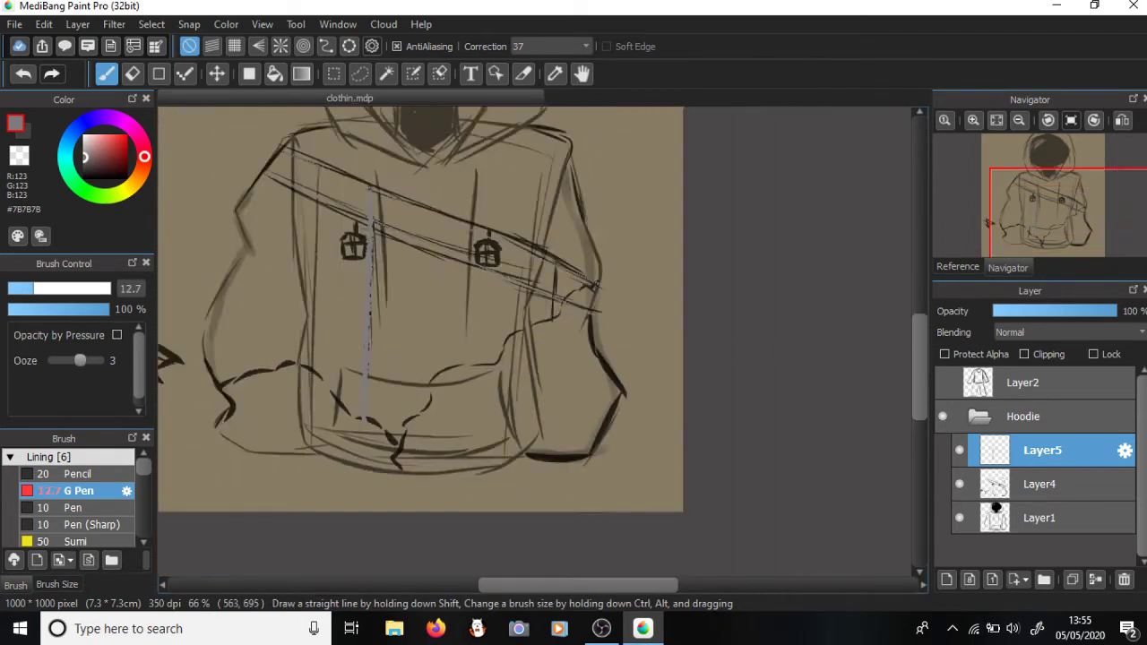
scroll(377, 257, "up", 1)
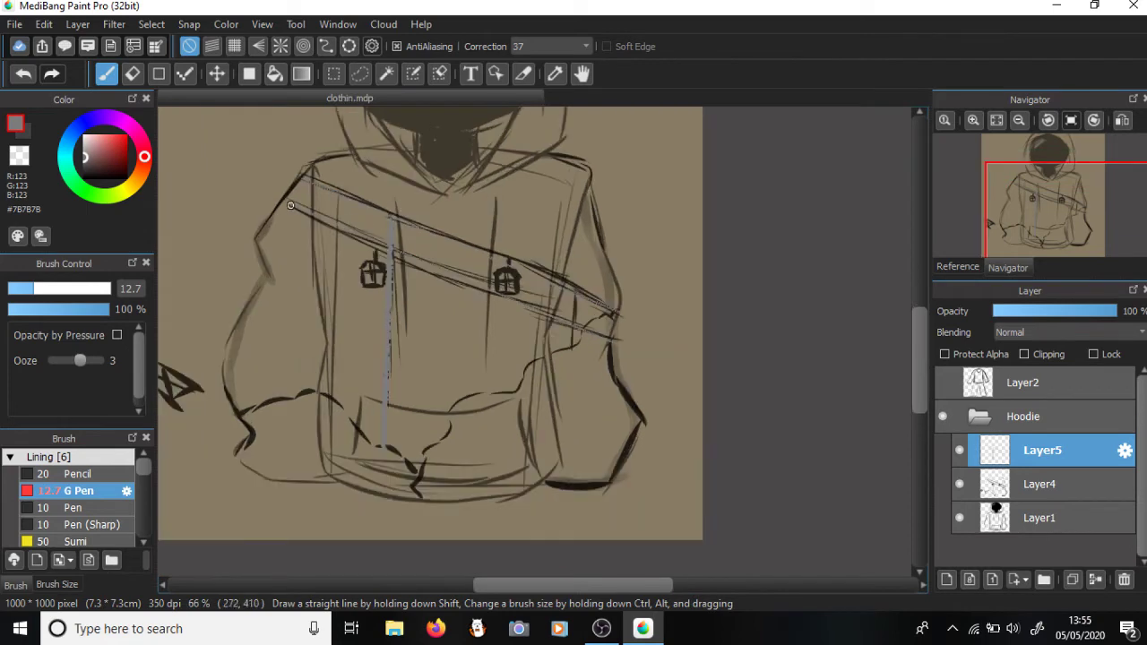
left_click(620, 346, "shift")
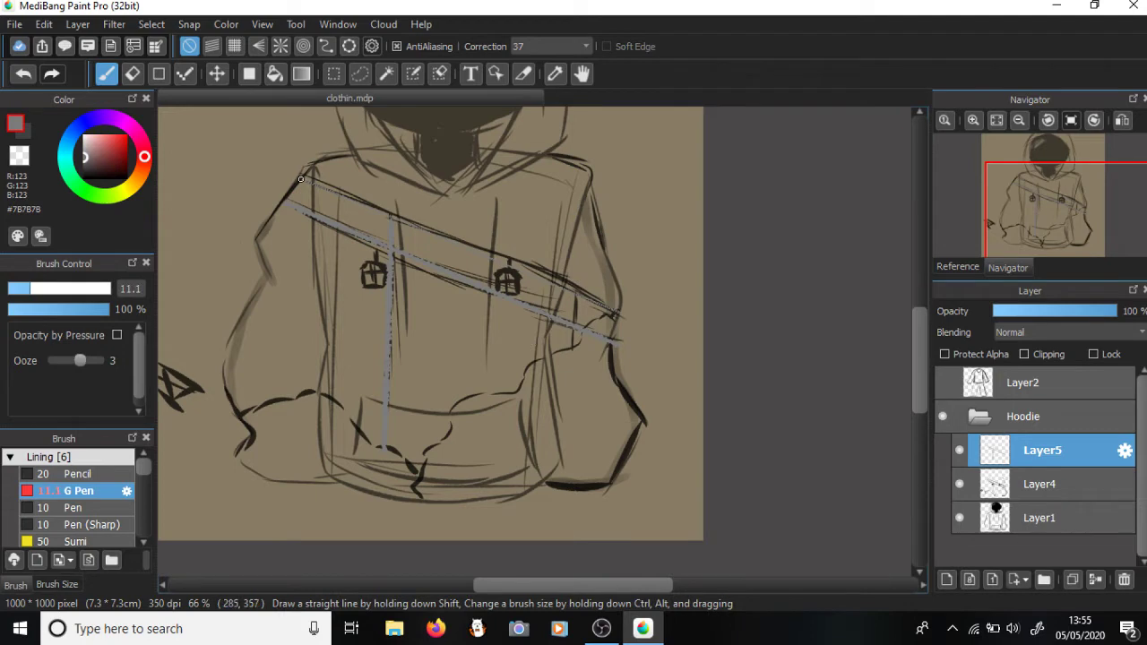
mouse_move(302, 179)
left_mouse_down()
mouse_move(556, 269)
mouse_move(622, 317)
left_mouse_up()
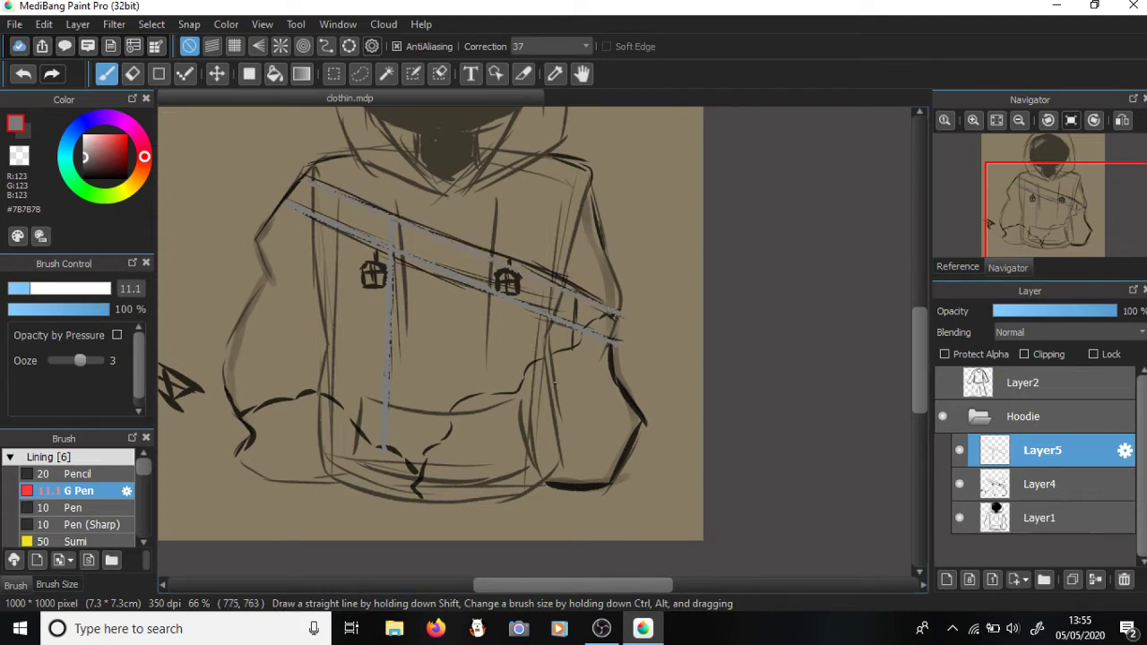
- Trace the short vertical line near the right sleeve, from the band's upper edge down to the wavy line
scroll(445, 264, "up", 3)
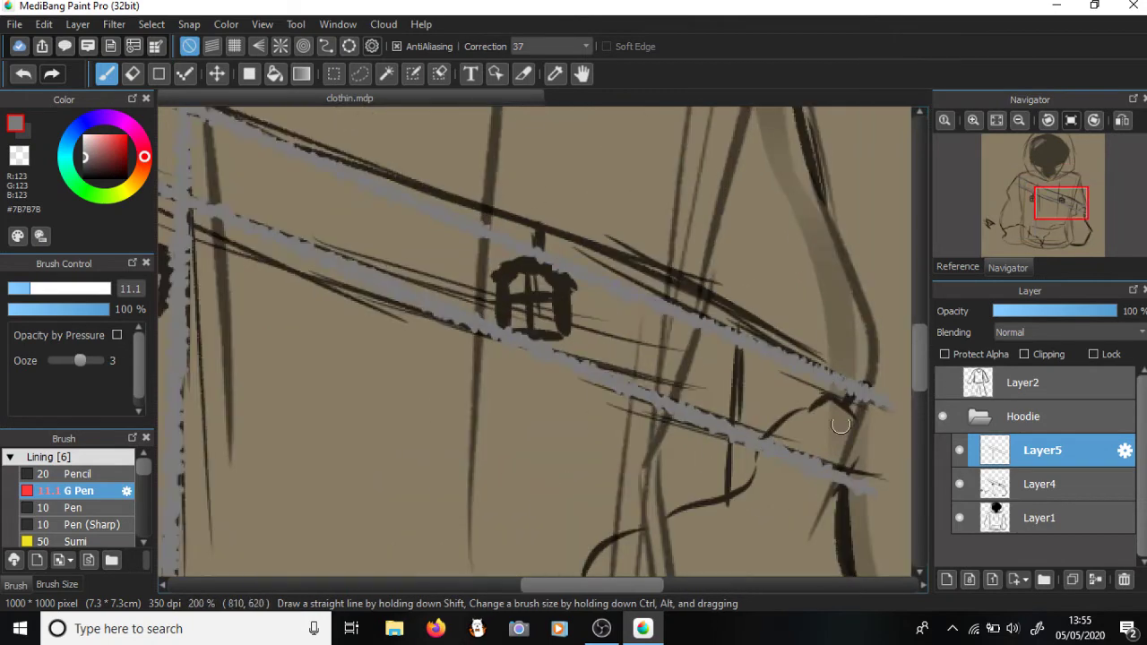
scroll(432, 280, "down", 2)
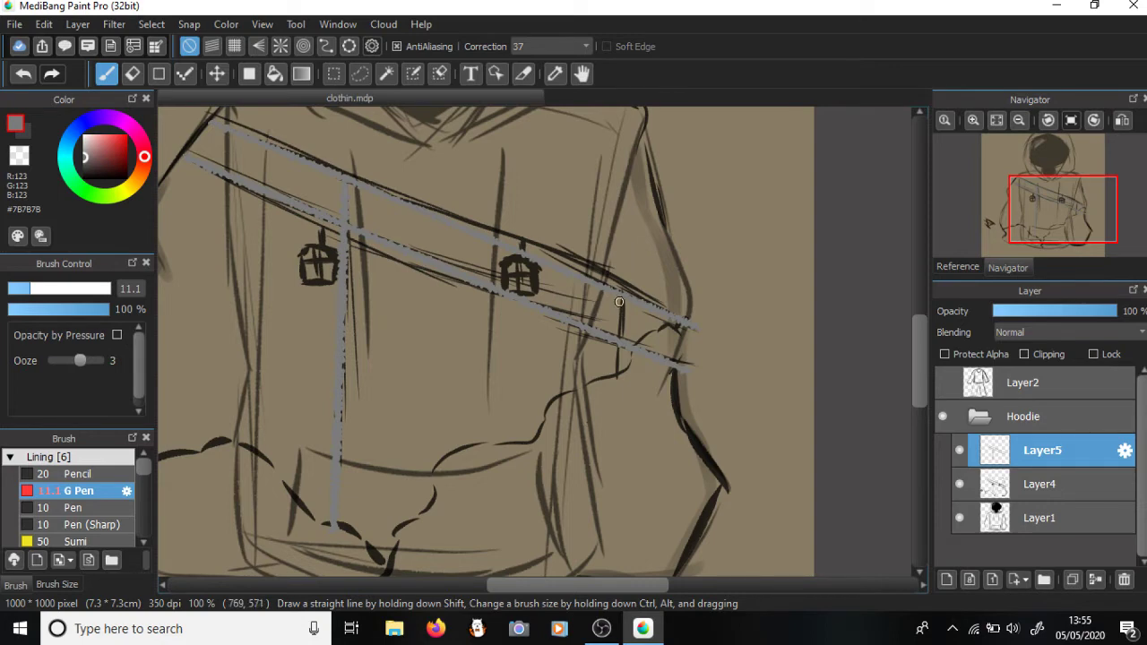
mouse_move(621, 301)
left_mouse_down()
mouse_move(606, 398)
mouse_move(618, 412)
mouse_move(618, 377)
left_mouse_up()
- Trace the left emblem's hanging stem, curved top, sides and base in #7B7B7B at brush size 11.1
scroll(670, 299, "down", 1)
scroll(422, 265, "up", 6)
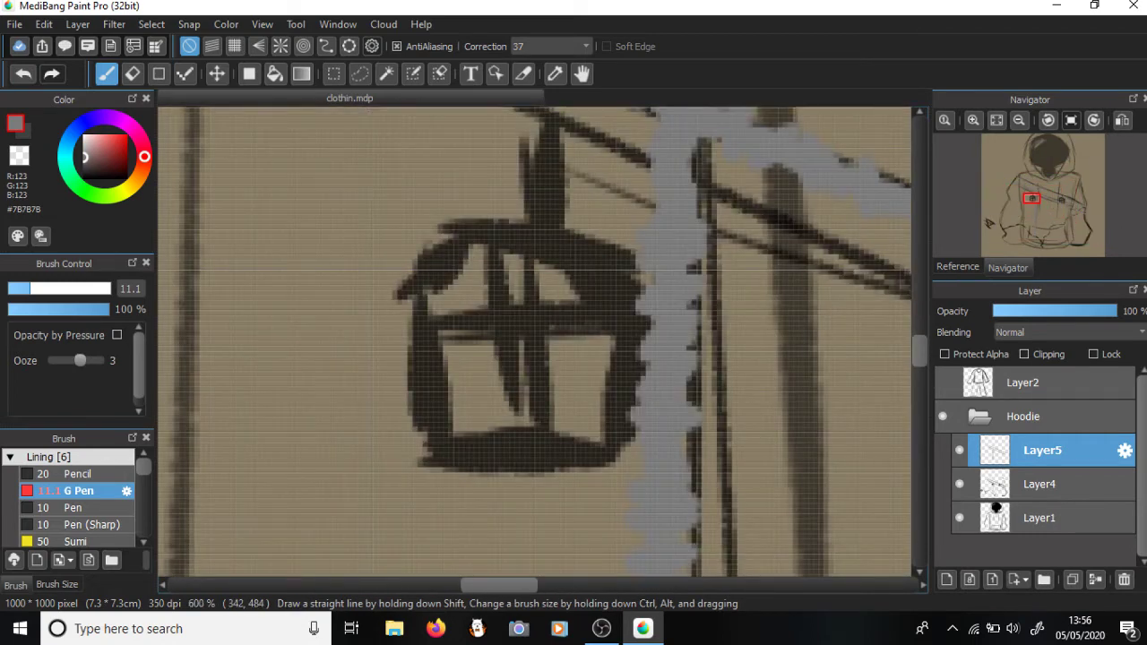
mouse_move(144, 157)
left_mouse_down()
mouse_move(136, 181)
mouse_move(143, 165)
mouse_move(84, 154)
left_mouse_up()
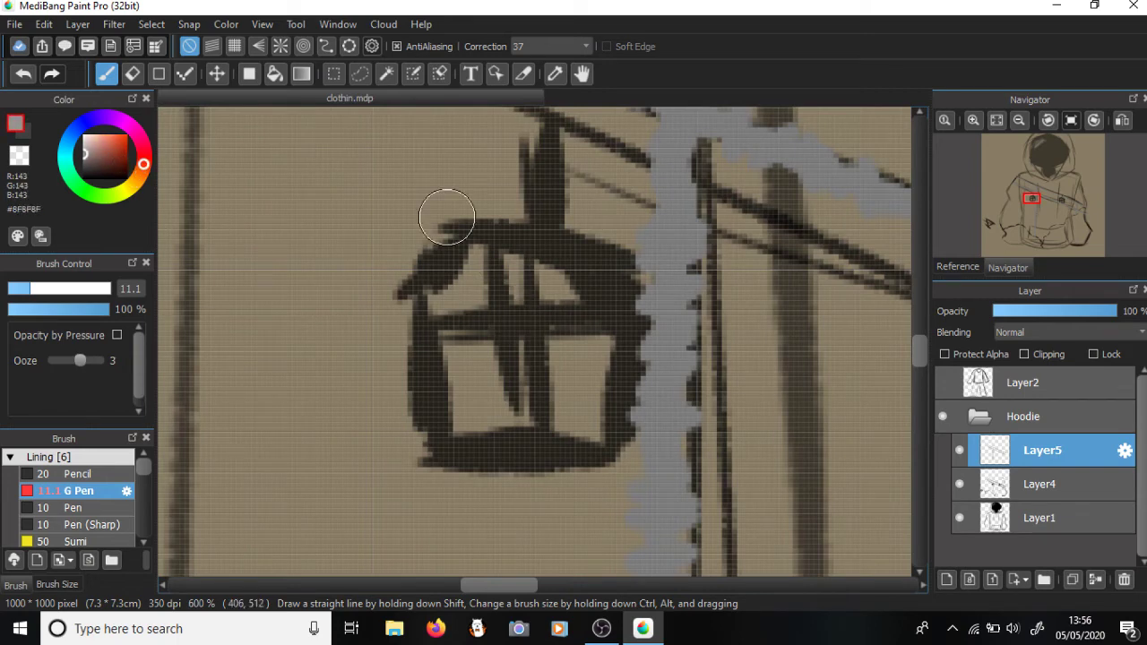
scroll(446, 218, "down", 2)
left_click(561, 178, "alt")
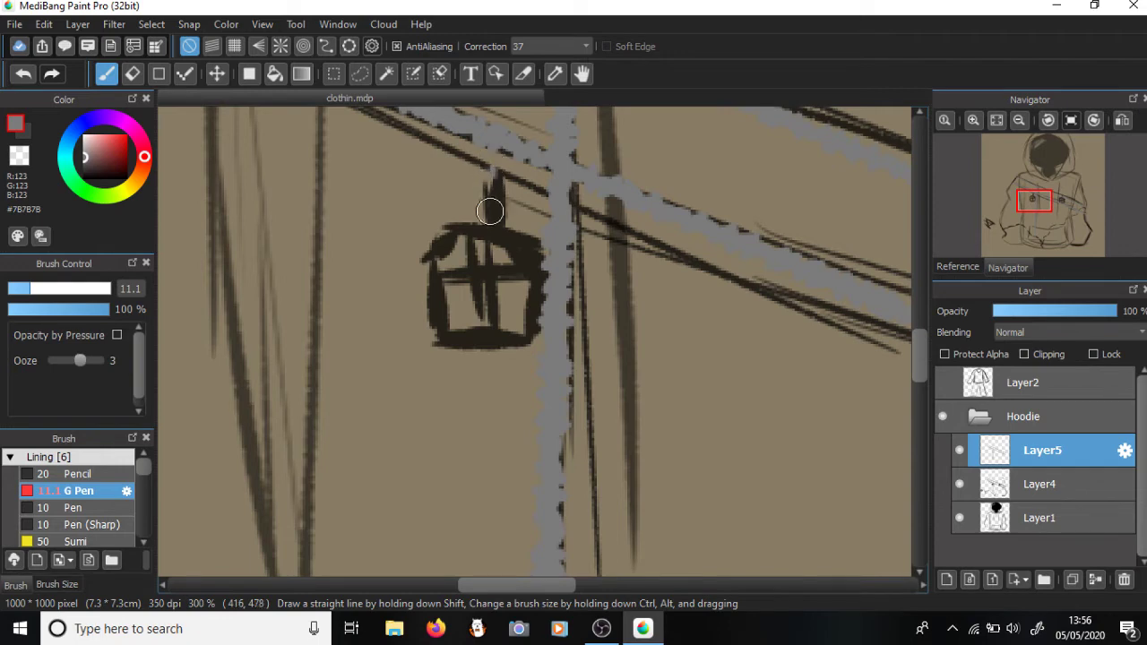
mouse_move(490, 212)
left_mouse_down()
mouse_move(498, 143)
mouse_move(495, 207)
mouse_move(479, 202)
mouse_move(429, 235)
mouse_move(487, 208)
mouse_move(508, 217)
mouse_move(535, 249)
mouse_move(493, 217)
mouse_move(538, 242)
mouse_move(525, 334)
mouse_move(524, 233)
mouse_move(524, 307)
left_mouse_up()
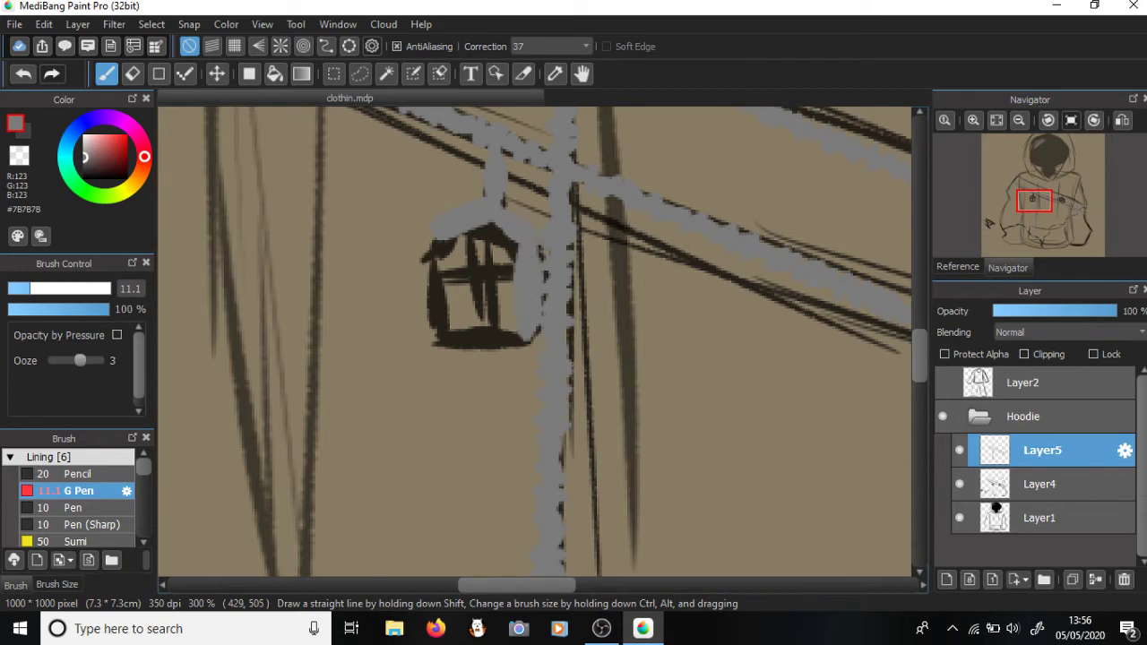
mouse_move(458, 241)
left_mouse_down()
mouse_move(428, 242)
mouse_move(427, 330)
left_mouse_up()
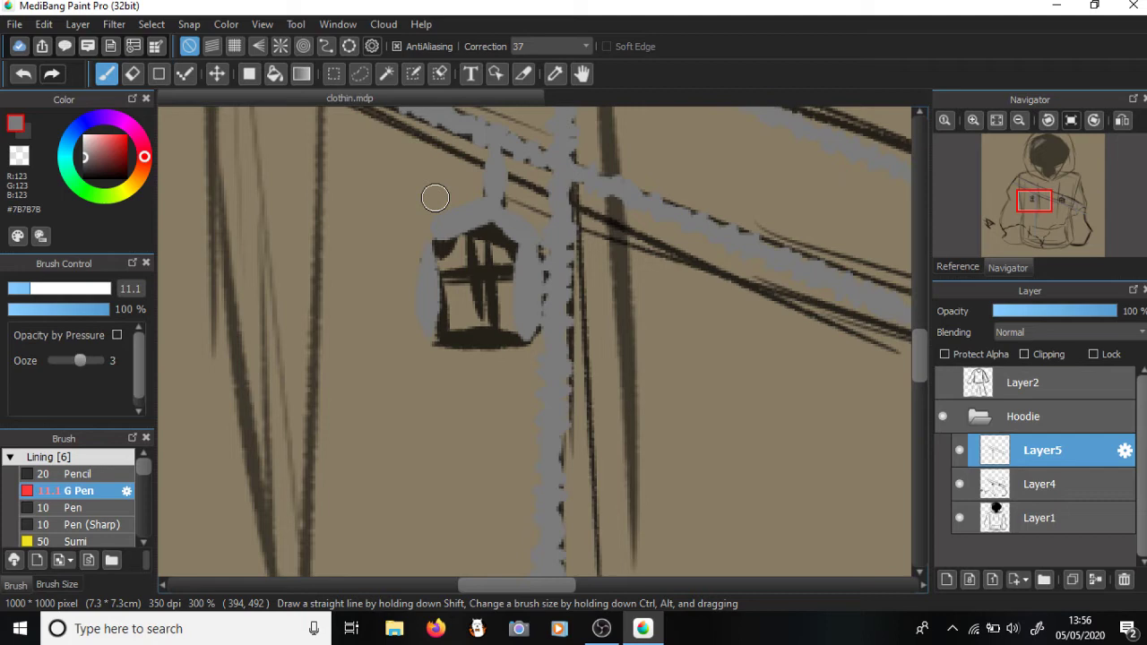
left_click_drag(433, 328, 512, 335)
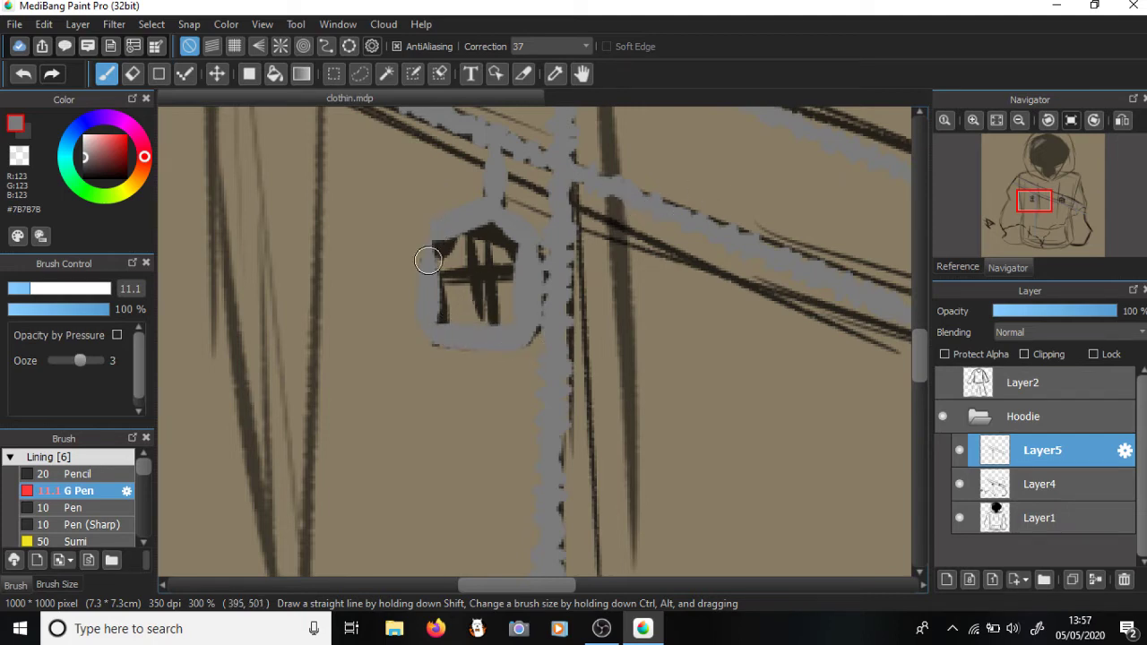
- Try to paint over the left emblem's roof and inner window bars, and undo the strokes back to its outline
mouse_move(429, 260)
left_mouse_down()
mouse_move(452, 239)
mouse_move(517, 256)
mouse_move(481, 230)
mouse_move(496, 232)
mouse_move(471, 237)
mouse_move(489, 244)
mouse_move(468, 252)
mouse_move(475, 243)
mouse_move(477, 316)
left_mouse_up()
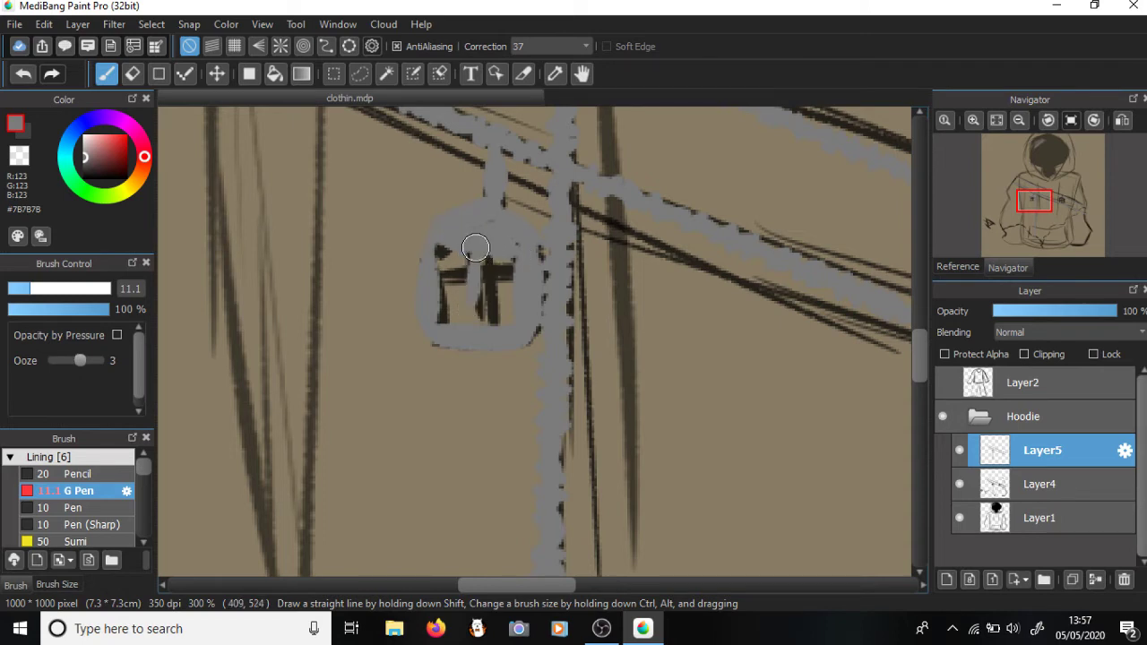
mouse_move(475, 247)
left_mouse_down()
mouse_move(474, 329)
mouse_move(479, 243)
mouse_move(476, 316)
mouse_move(476, 277)
mouse_move(502, 262)
mouse_move(488, 267)
mouse_move(536, 325)
mouse_move(458, 288)
mouse_move(429, 252)
mouse_move(423, 327)
mouse_move(437, 243)
mouse_move(436, 327)
mouse_move(496, 254)
mouse_move(430, 242)
mouse_move(521, 243)
mouse_move(423, 249)
mouse_move(546, 248)
mouse_move(436, 233)
mouse_move(469, 213)
mouse_move(415, 251)
left_mouse_up()
key("ctrl+z")
key("ctrl+z")
key("ctrl+z")
key("ctrl+z")
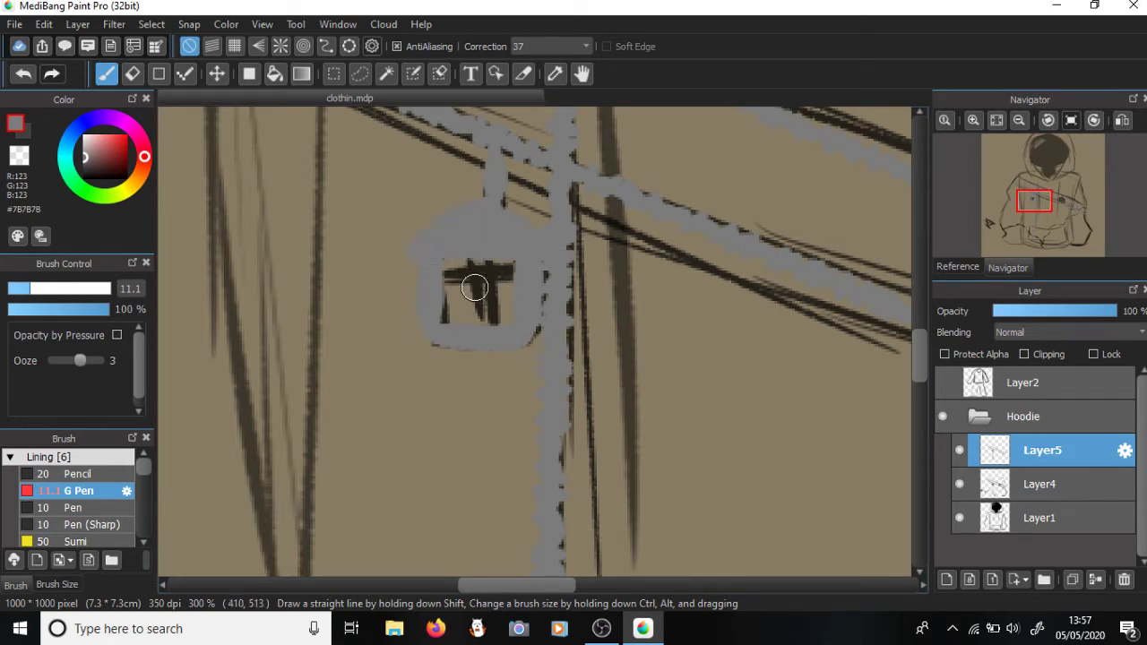
mouse_move(475, 287)
left_mouse_down()
mouse_move(476, 321)
mouse_move(479, 252)
mouse_move(475, 306)
mouse_move(480, 331)
mouse_move(493, 331)
mouse_move(474, 326)
mouse_move(451, 258)
mouse_move(459, 329)
left_mouse_up()
key("ctrl+z")
key("ctrl+z")
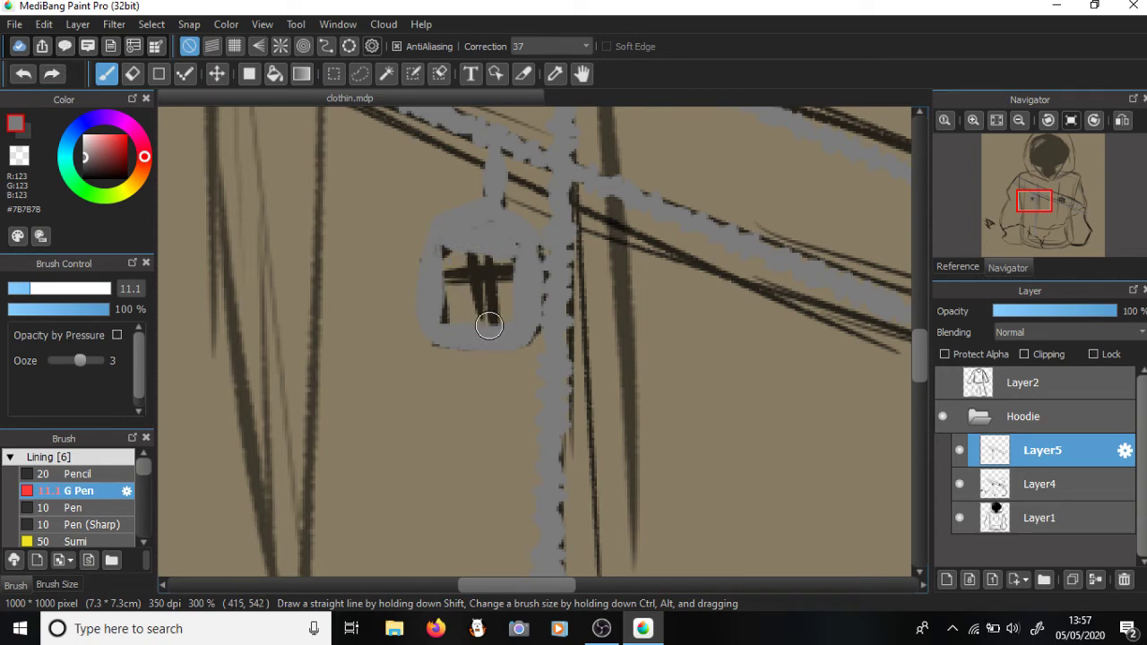
key("ctrl+z")
key("ctrl+z")
key("ctrl+z")
key("ctrl+z")
key("ctrl+z")
key("ctrl+z")
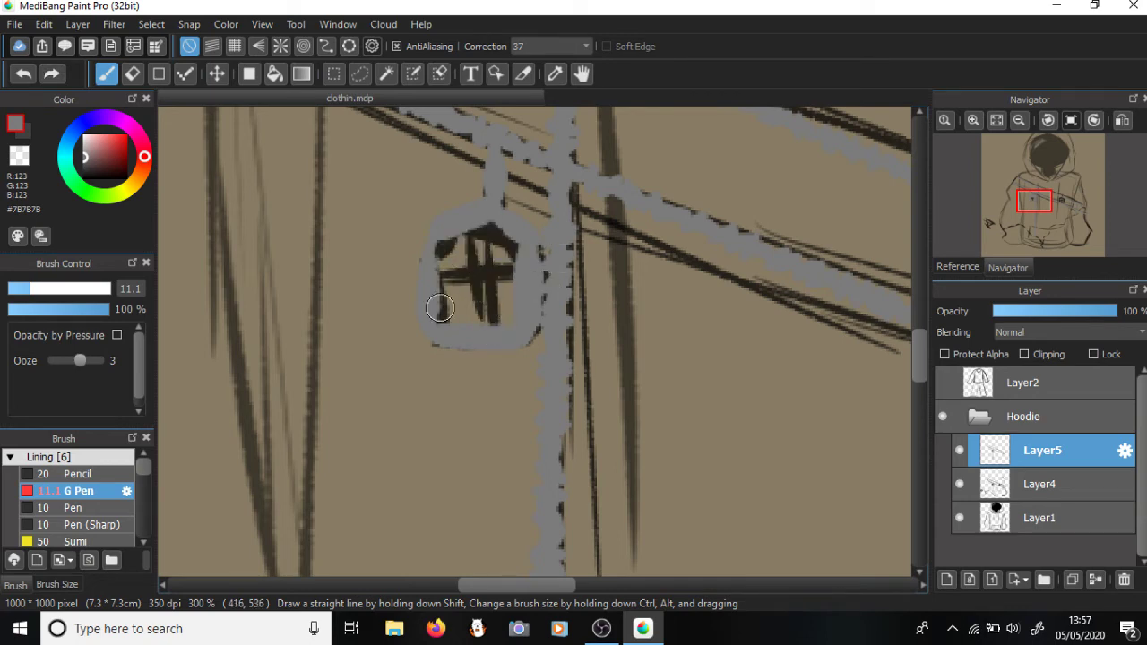
- Fill the inside of the left emblem's outline with solid grey (#7B7B7B), covering the sketched window bars
left_click_drag(417, 312, 511, 320)
left_click_drag(448, 282, 444, 320)
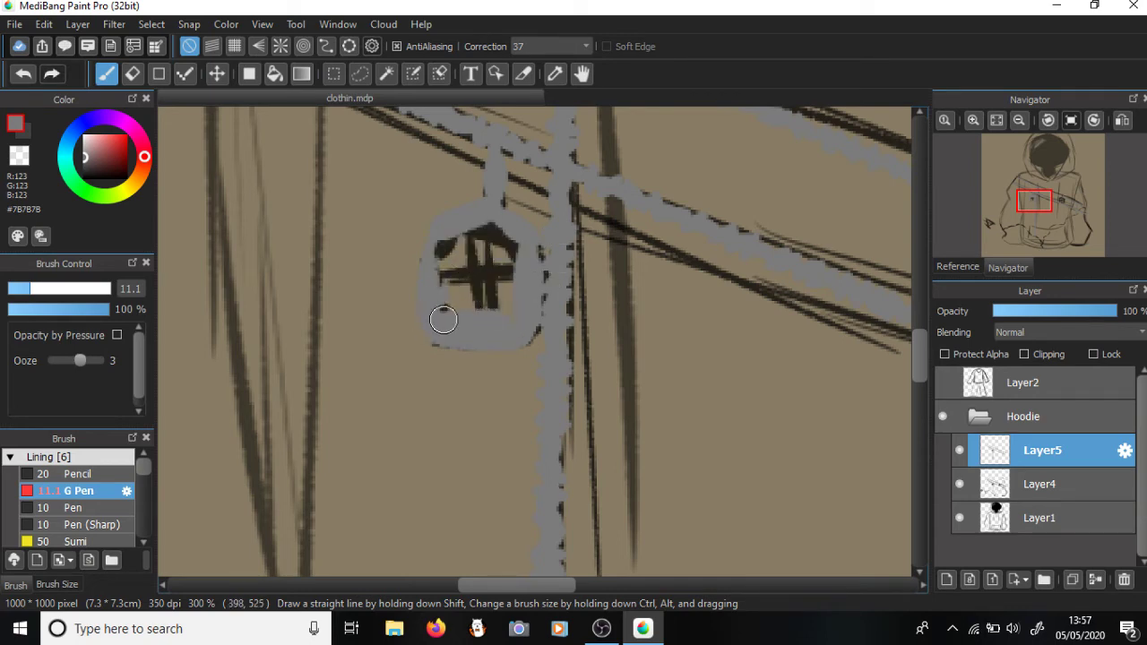
key("ctrl+z")
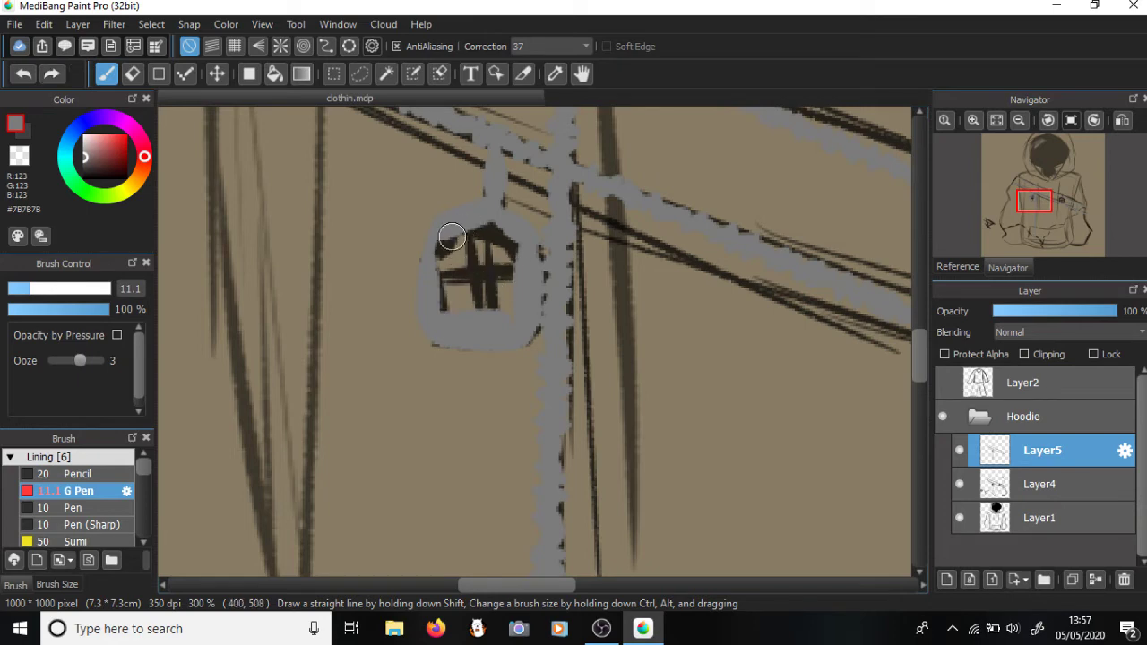
mouse_move(452, 236)
left_mouse_down()
mouse_move(421, 260)
mouse_move(475, 224)
mouse_move(439, 278)
mouse_move(494, 242)
mouse_move(475, 296)
mouse_move(505, 256)
mouse_move(500, 248)
mouse_move(504, 267)
mouse_move(474, 243)
mouse_move(441, 255)
mouse_move(490, 232)
mouse_move(452, 243)
left_mouse_up()
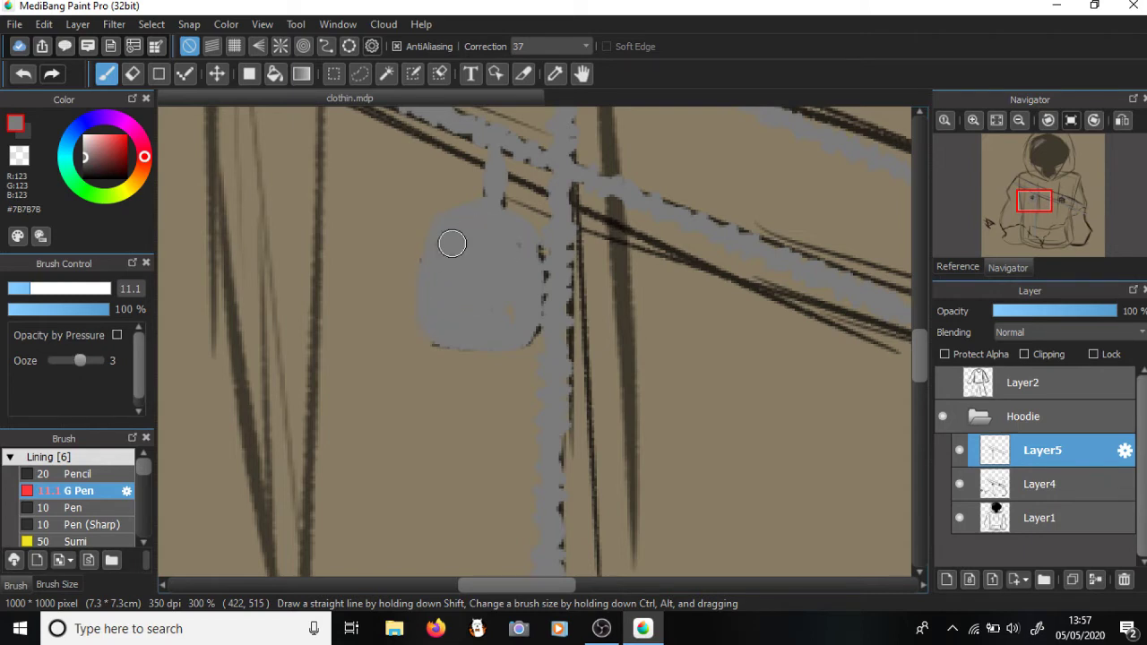
- Try to paint a lighter grey (#ACA9A9) patch inside the left emblem, and undo the strokes
left_click_drag(85, 157, 85, 149)
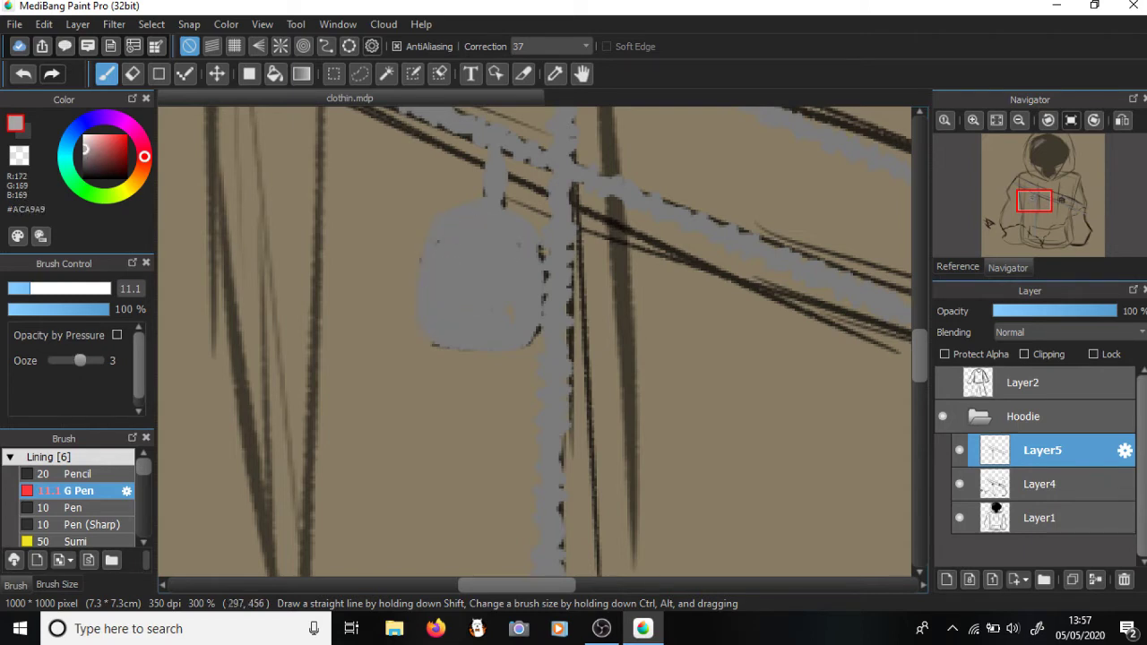
mouse_move(468, 253)
left_mouse_down()
mouse_move(440, 267)
mouse_move(483, 249)
mouse_move(446, 286)
mouse_move(495, 273)
mouse_move(475, 300)
left_mouse_up()
key("ctrl+z")
key("ctrl+z")
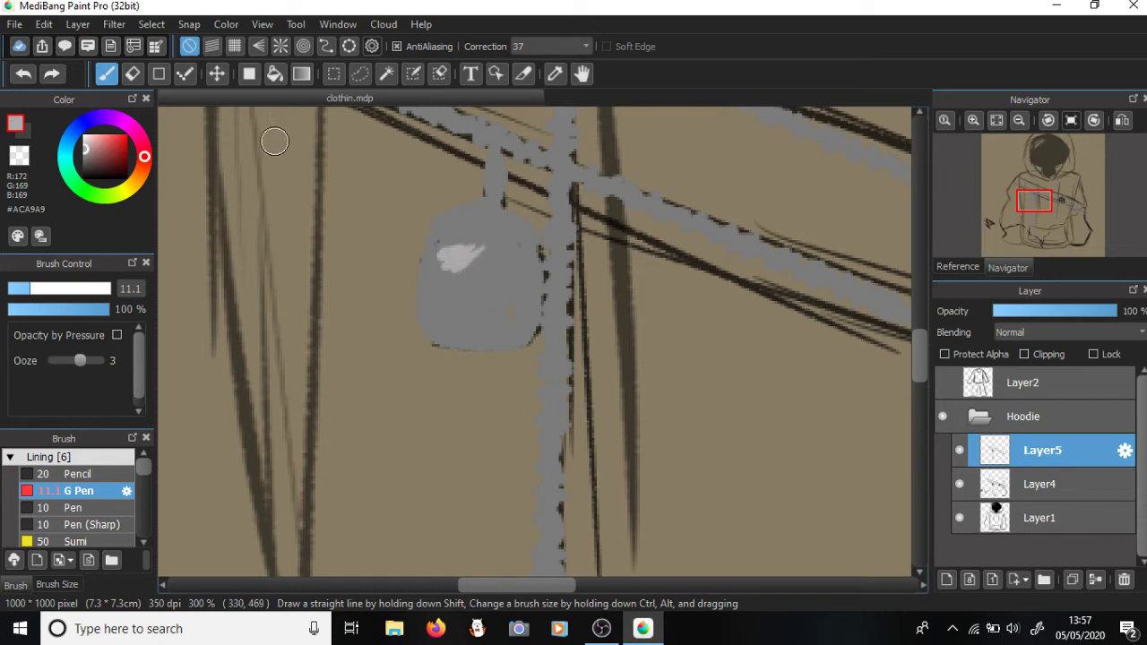
key("ctrl+z")
key("ctrl+z")
key("ctrl+z")
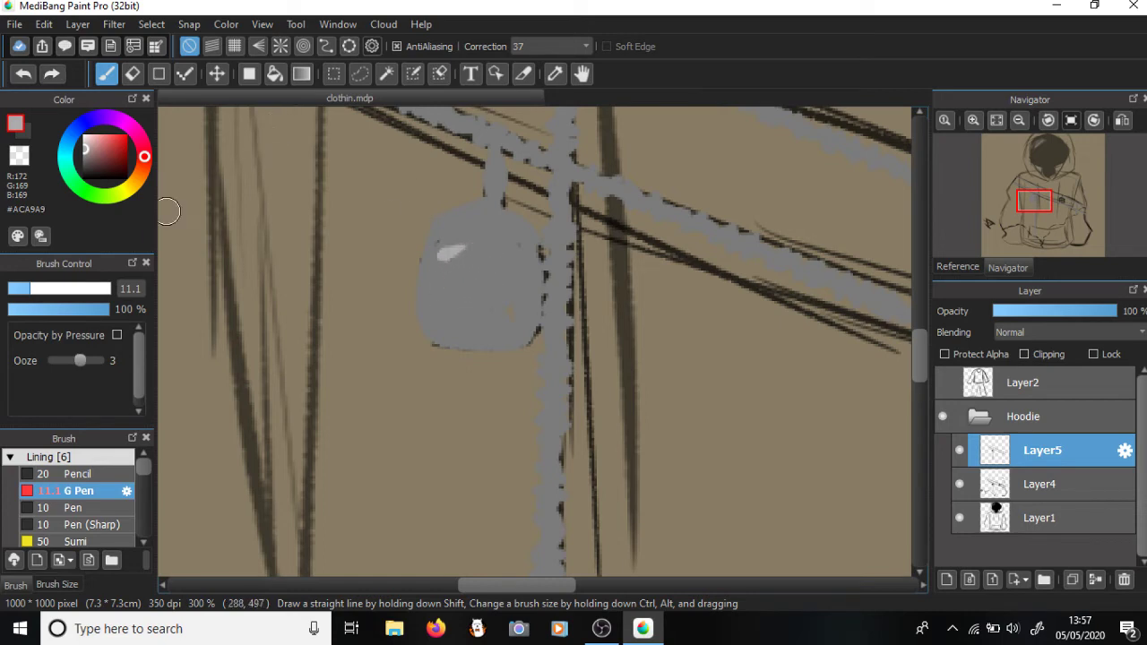
- Cut a rectangular window out of the left emblem's grey fill on Layer5 and clear the selection
left_click(334, 74)
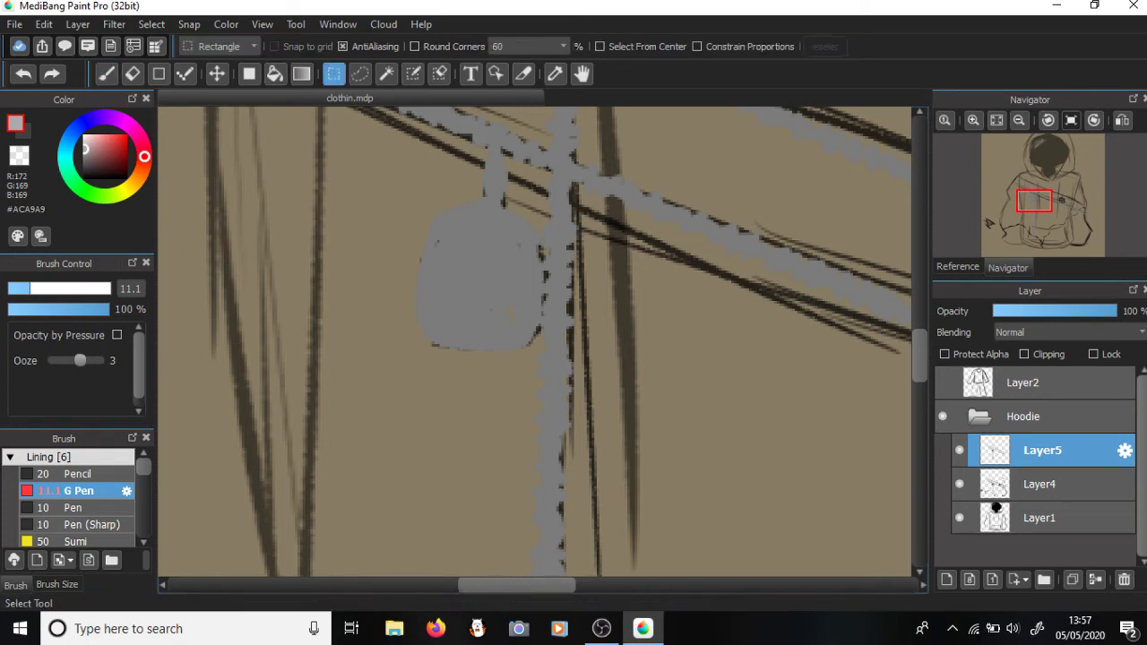
left_click_drag(442, 243, 516, 309)
key("Delete")
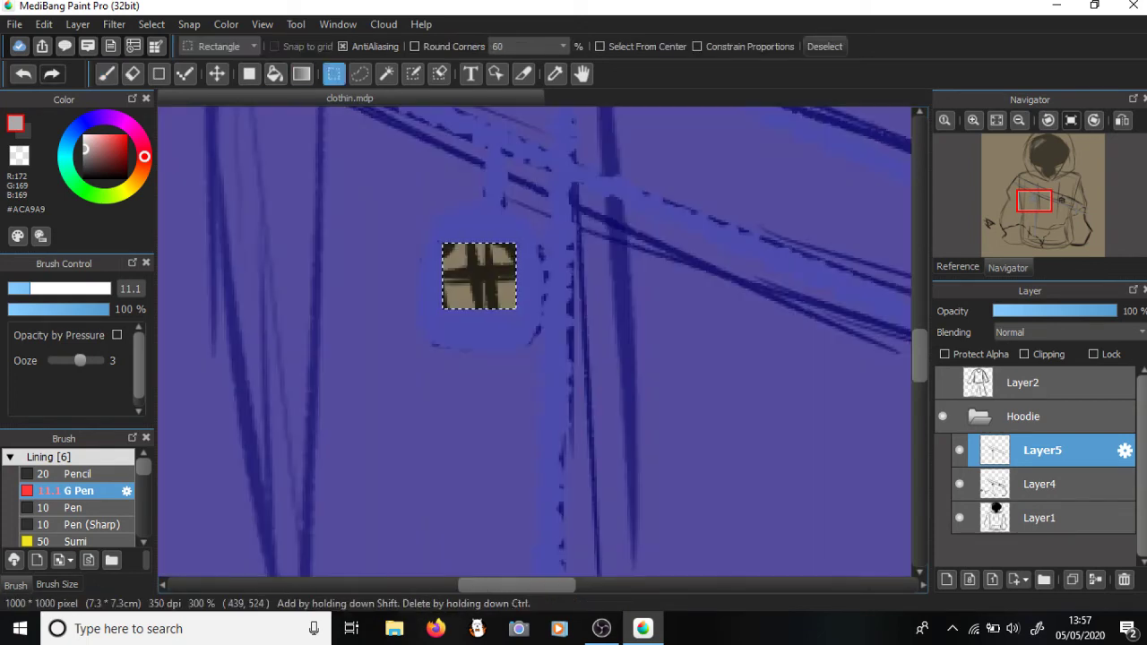
key("ctrl+d")
- Trace the right emblem with its stem, outline and window bars in #7B7B7B at brush size 11.1
scroll(540, 233, "down", 4)
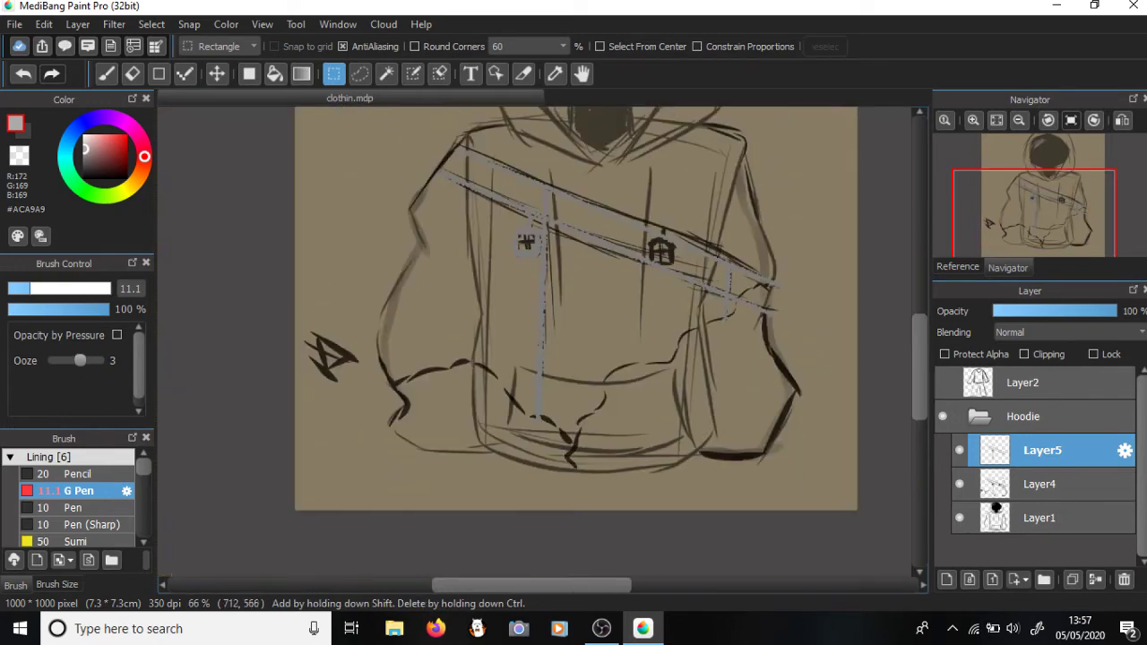
scroll(672, 276, "up", 3)
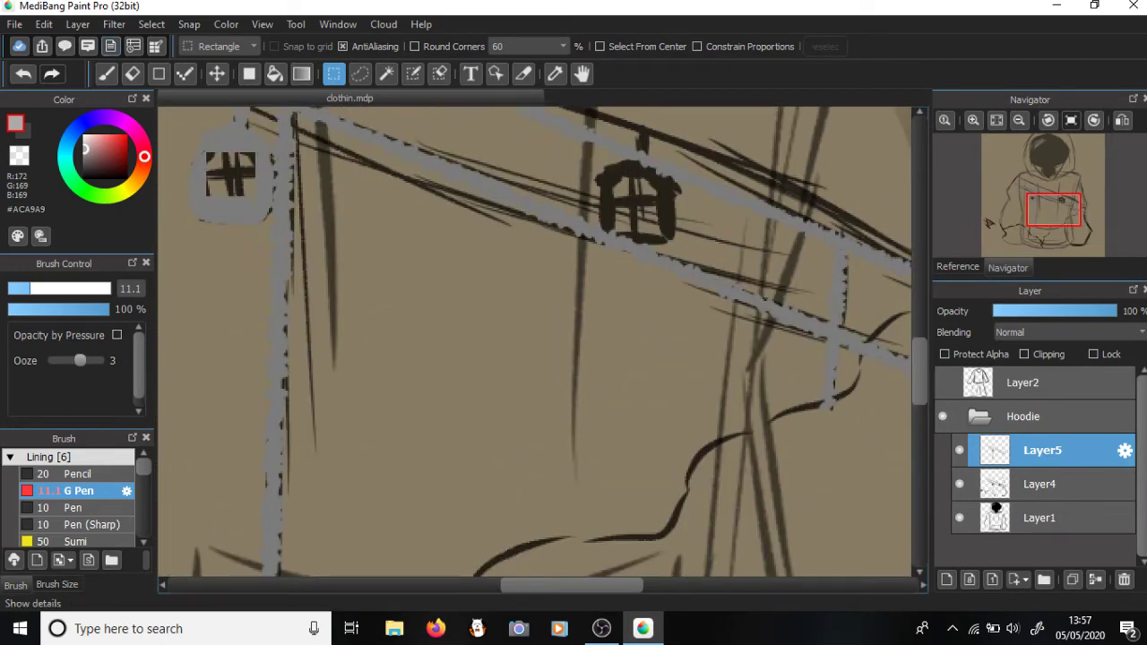
key("b")
left_click_drag(638, 157, 637, 173)
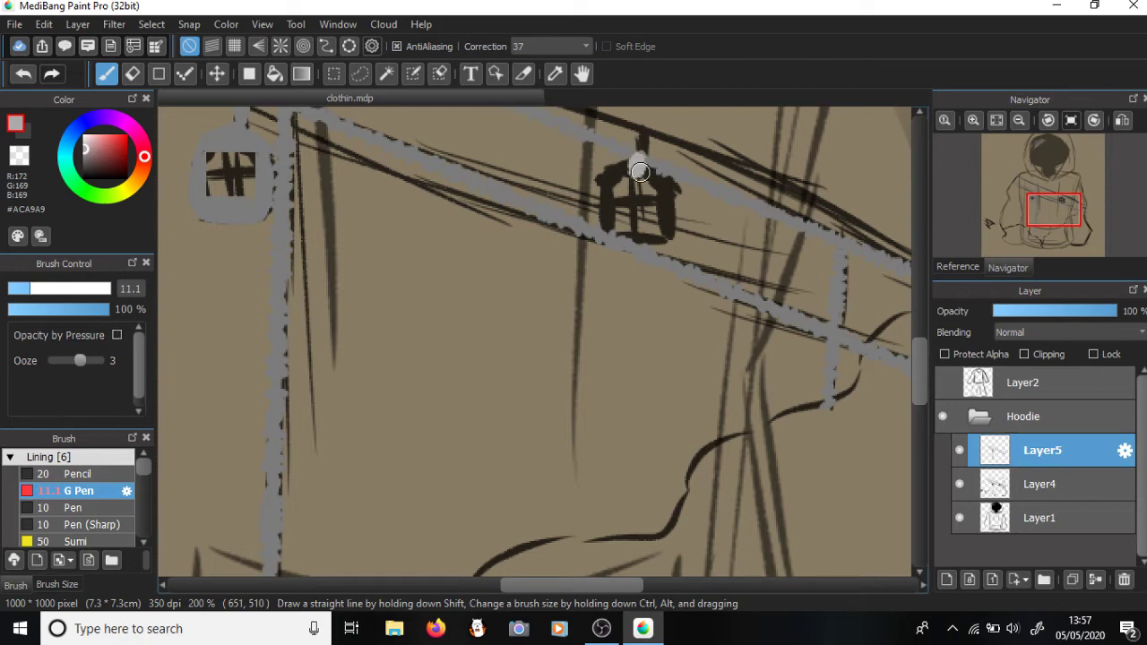
key("ctrl+z")
left_click(578, 226, "alt")
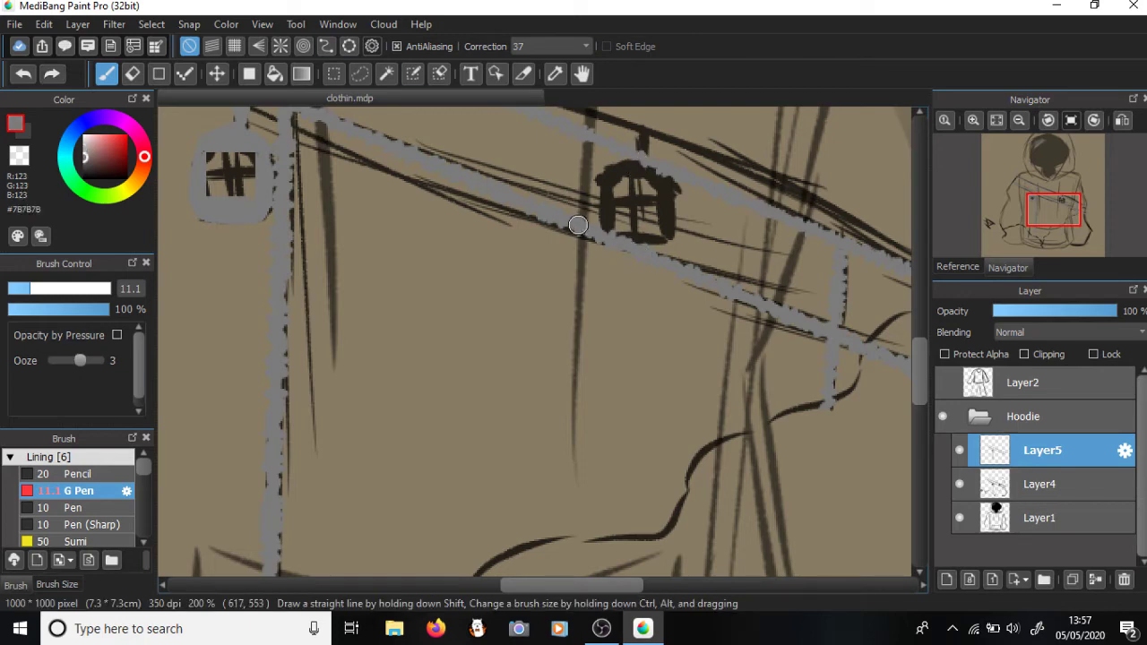
mouse_move(646, 156)
left_mouse_down()
mouse_move(610, 189)
mouse_move(645, 180)
mouse_move(663, 203)
mouse_move(637, 176)
mouse_move(608, 194)
mouse_move(666, 201)
mouse_move(614, 191)
mouse_move(606, 203)
mouse_move(608, 194)
mouse_move(610, 243)
mouse_move(614, 191)
mouse_move(611, 242)
mouse_move(657, 241)
mouse_move(659, 201)
mouse_move(656, 226)
mouse_move(631, 190)
mouse_move(623, 206)
mouse_move(643, 183)
mouse_move(635, 244)
mouse_move(635, 196)
mouse_move(634, 212)
mouse_move(603, 216)
mouse_move(658, 222)
mouse_move(606, 165)
left_mouse_up()
scroll(606, 169, "down", 2)
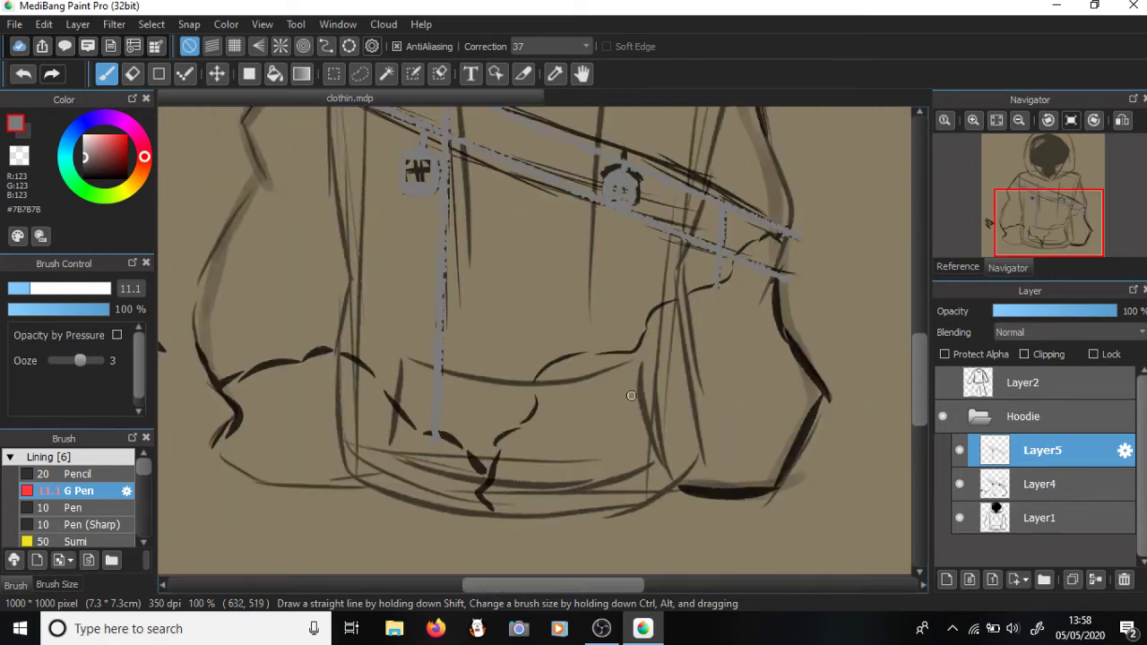
- Hide the Layer4 sketch to examine the grey tracing over the hoodie, and show it again
left_click_drag(919, 381, 919, 316)
scroll(909, 367, "down", 5)
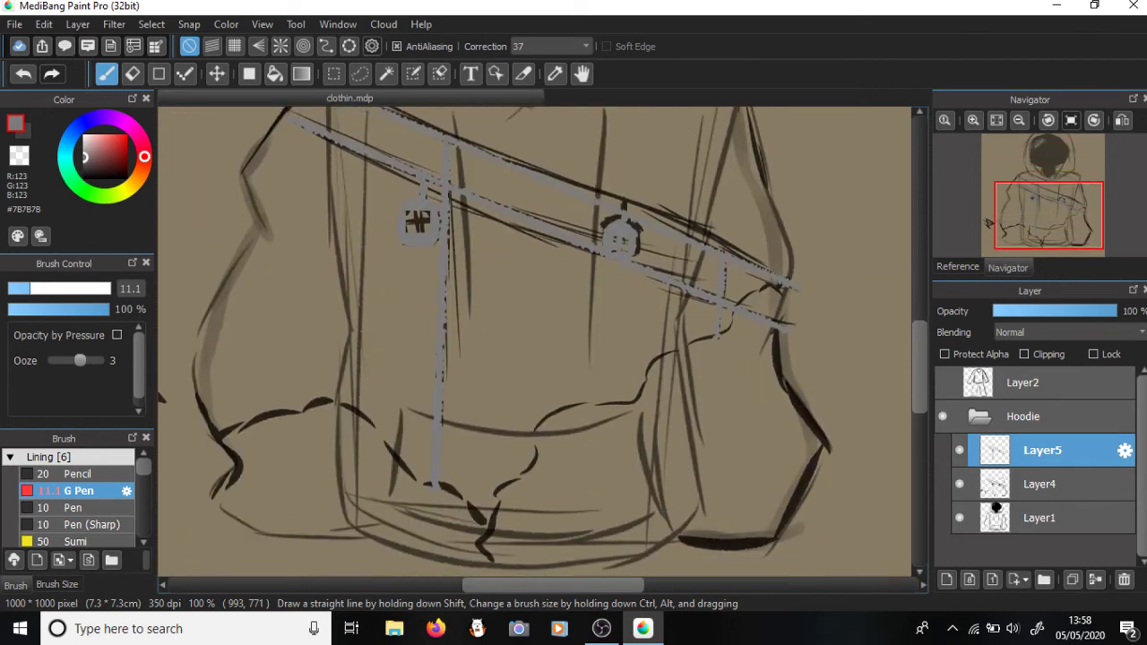
left_click(959, 484)
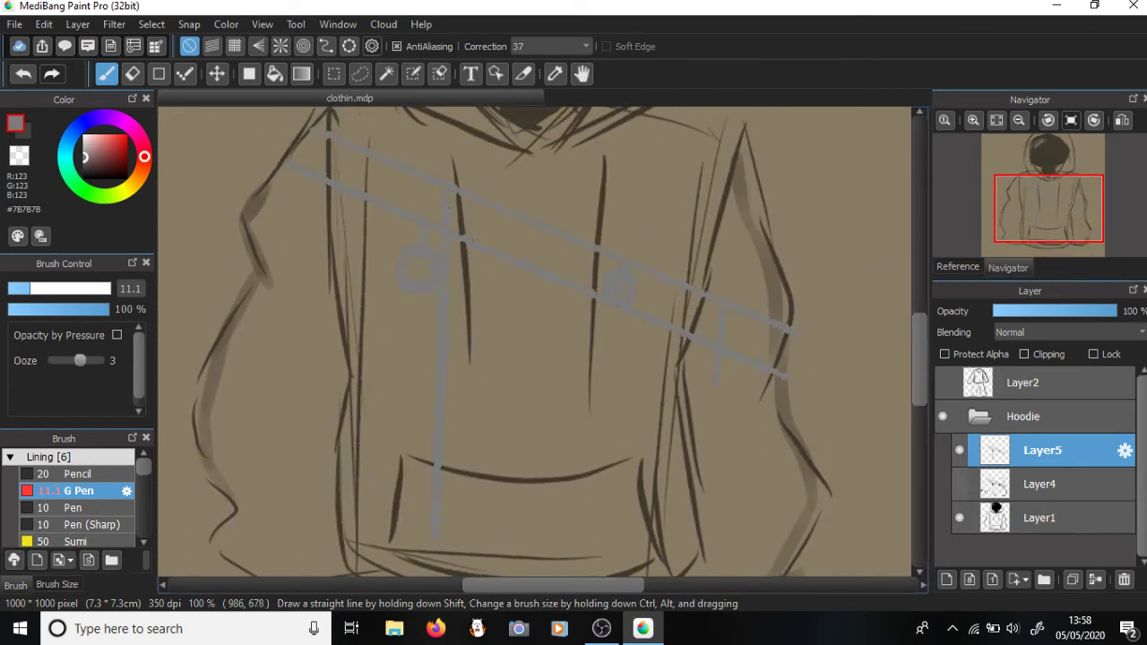
left_click(959, 484)
left_click(959, 484)
scroll(670, 205, "down", 1)
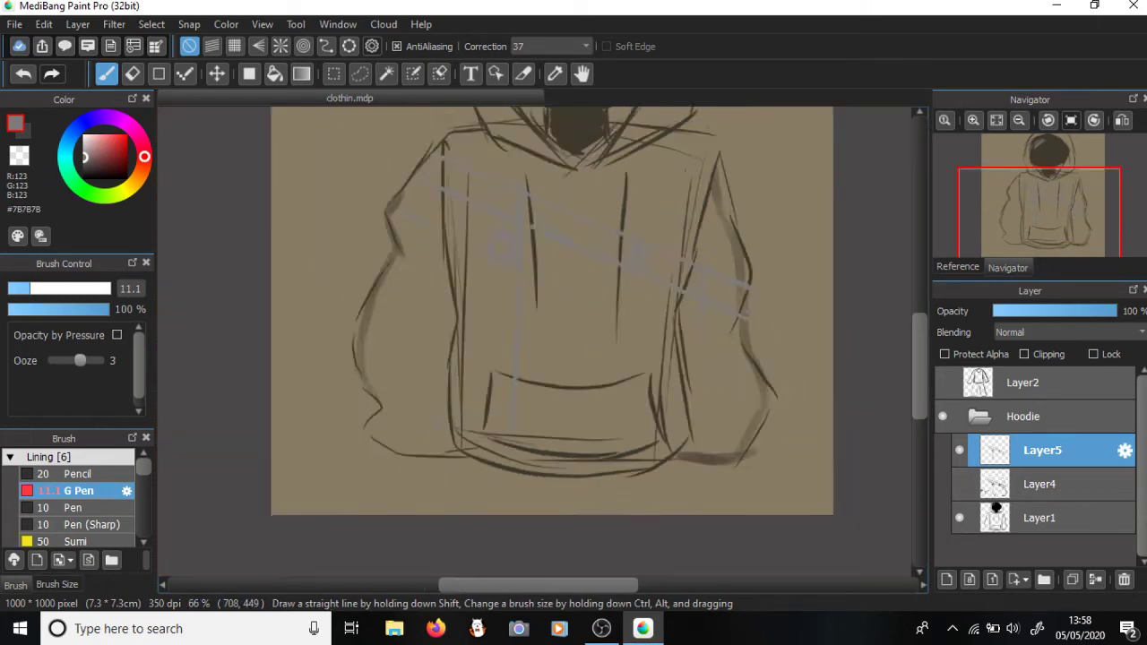
scroll(688, 269, "down", 1)
scroll(693, 266, "up", 1)
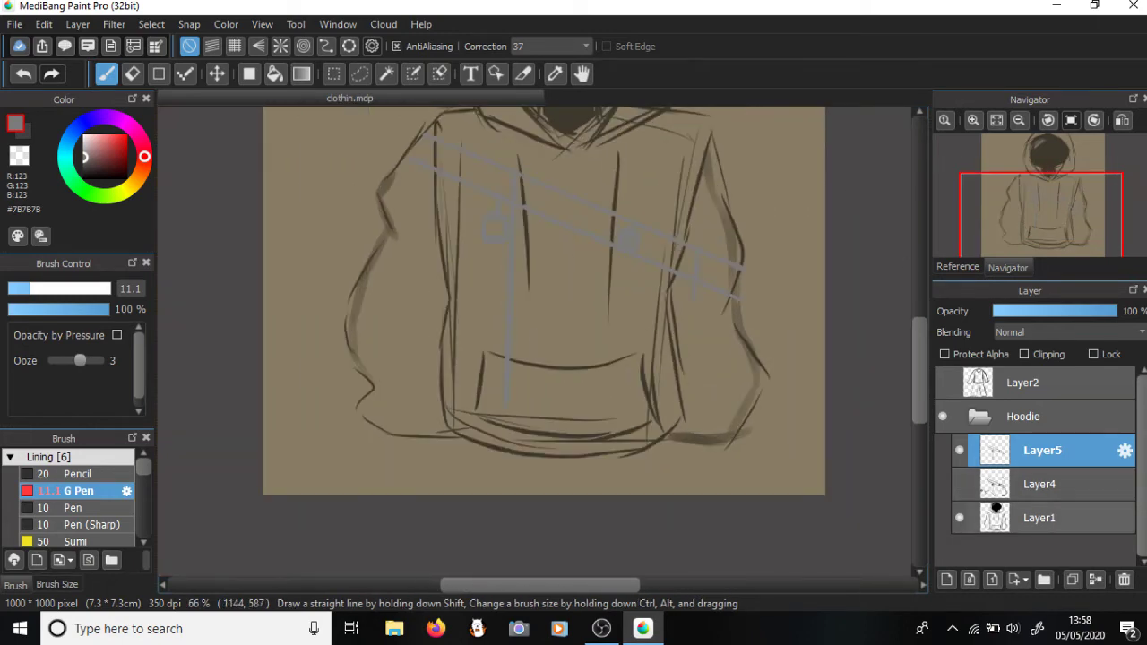
left_click(960, 484)
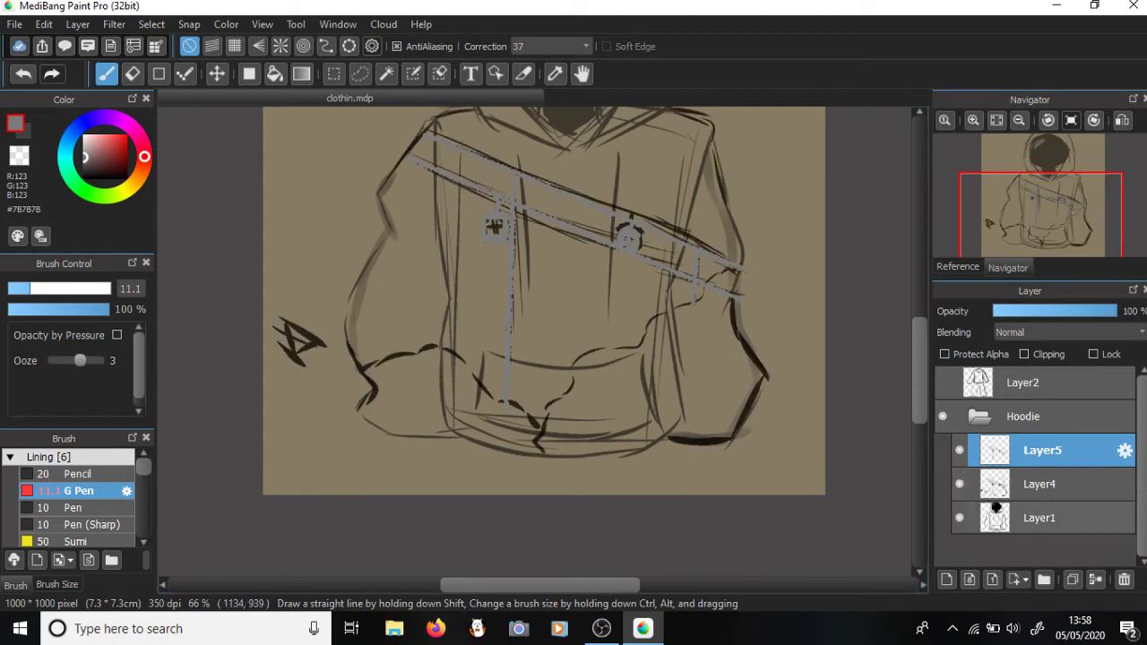
- Add a new layer above Layer5 in the Hoodie folder and set the colour to dark green #0E4013
left_click(947, 579)
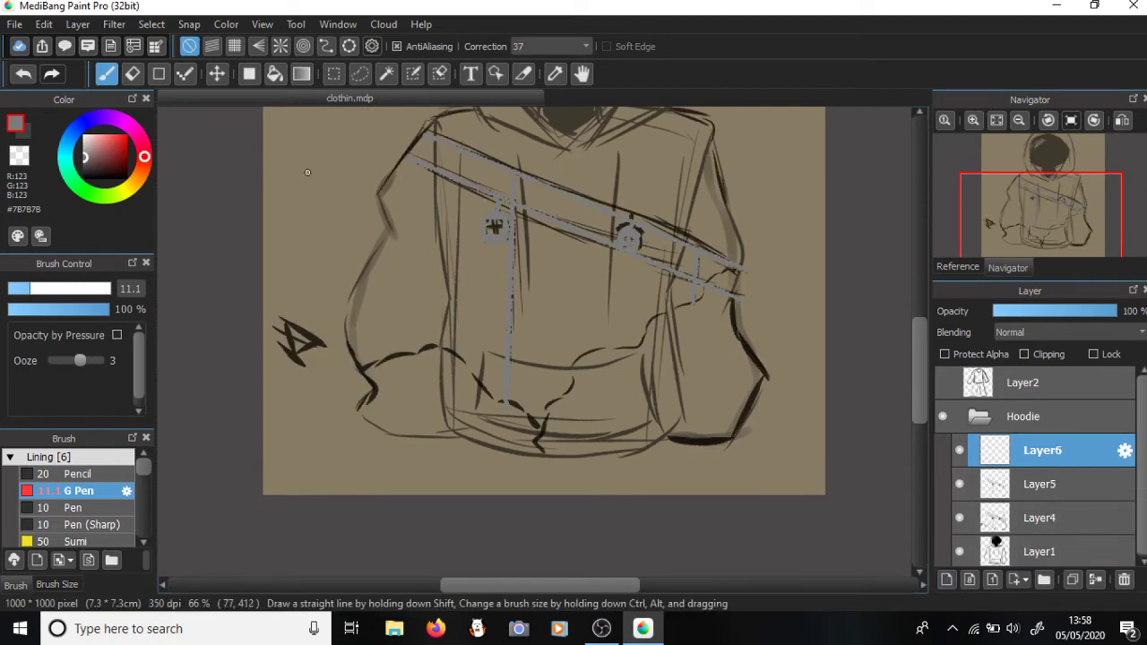
left_click(81, 188)
left_click(116, 169)
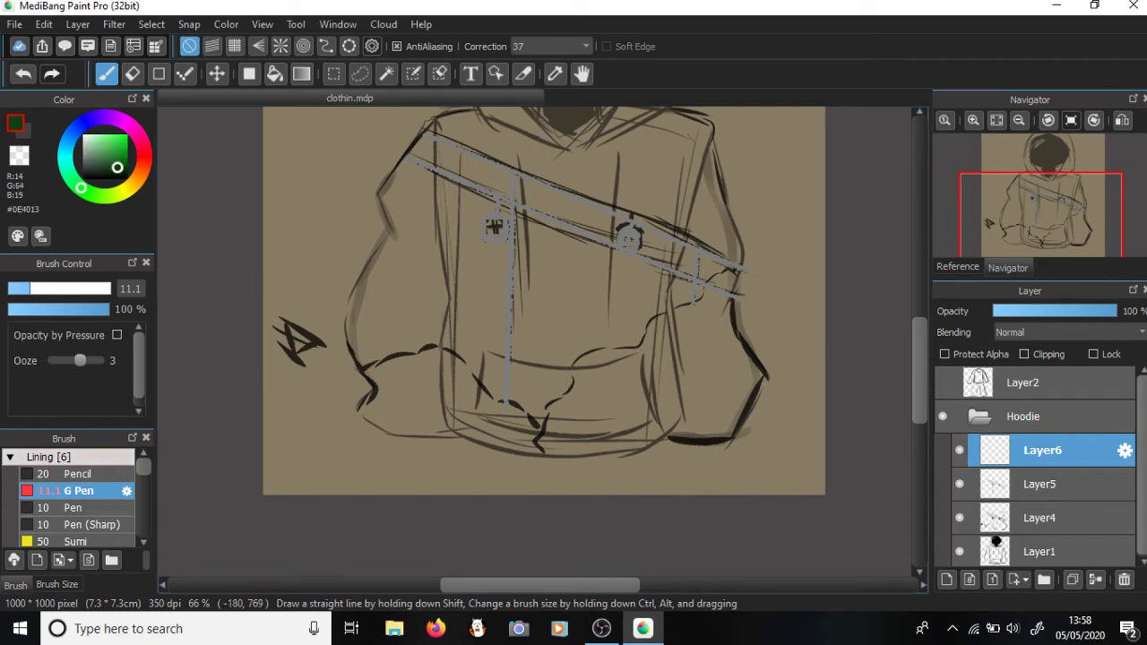
- Try to paint the lower-right wavy line in green with the Fluffy Watercolor brush at size 50, and undo the strokes
scroll(68, 498, "down", 6)
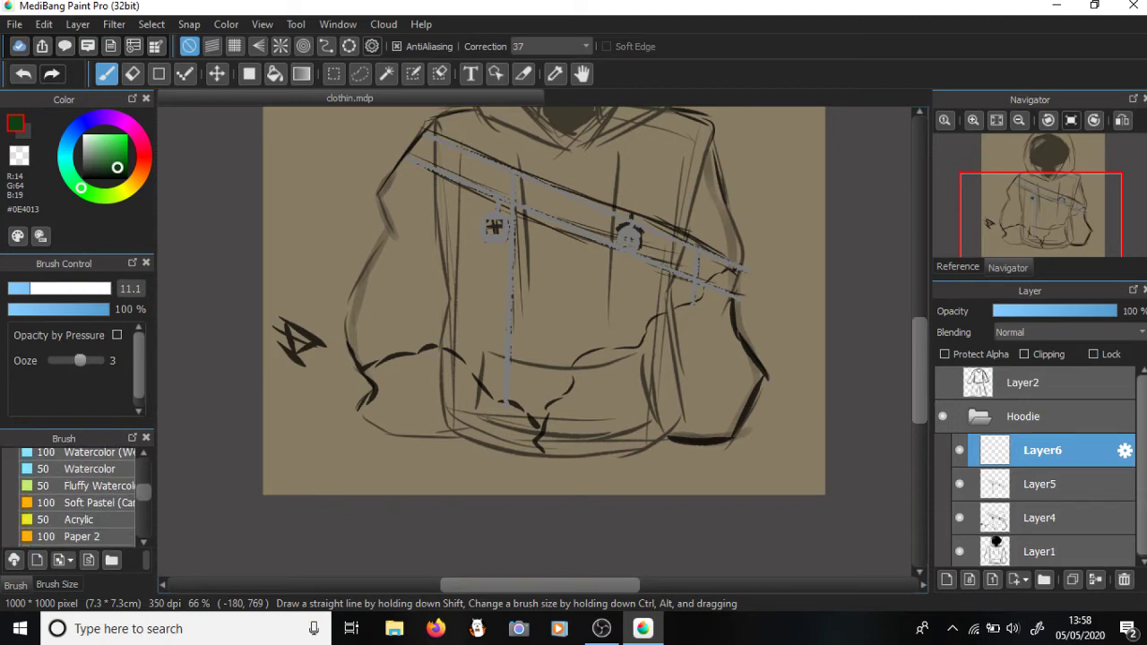
scroll(68, 497, "down", 2)
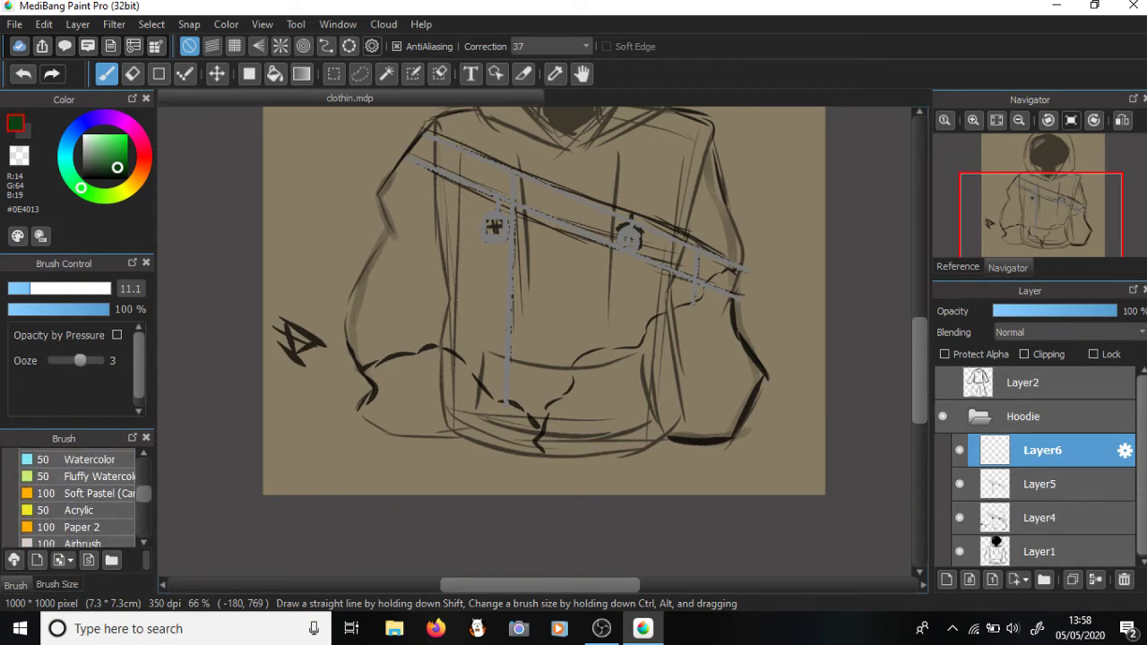
left_click(89, 476)
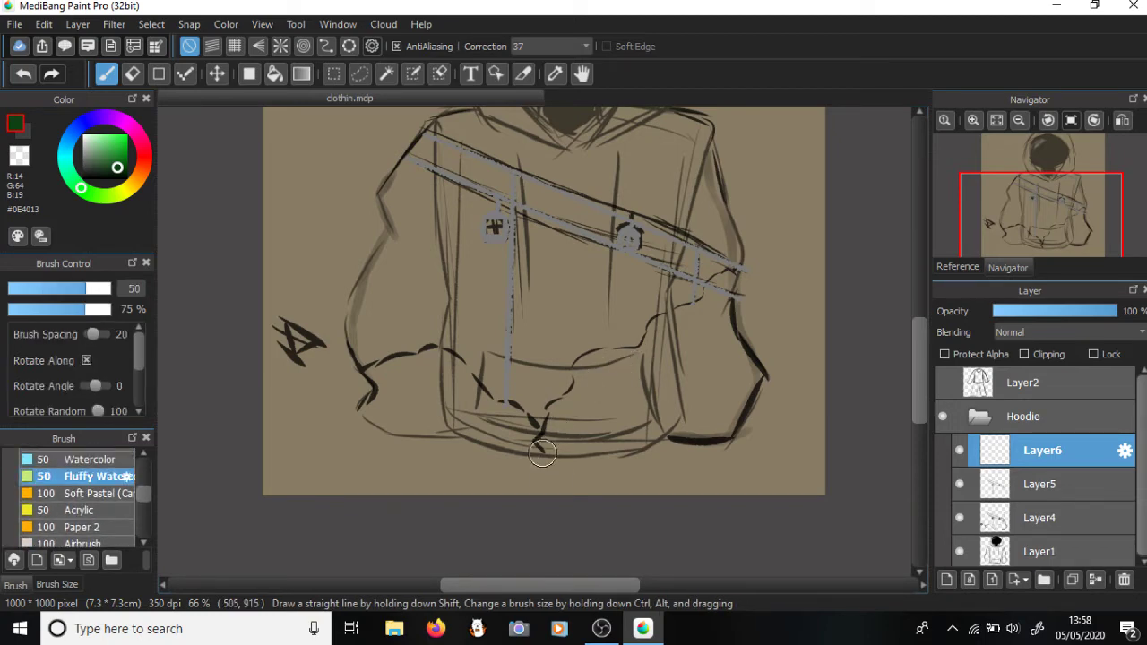
mouse_move(542, 453)
left_mouse_down()
mouse_move(549, 411)
mouse_move(607, 354)
mouse_move(584, 355)
mouse_move(629, 343)
mouse_move(563, 368)
mouse_move(583, 364)
mouse_move(549, 450)
mouse_move(554, 421)
left_mouse_up()
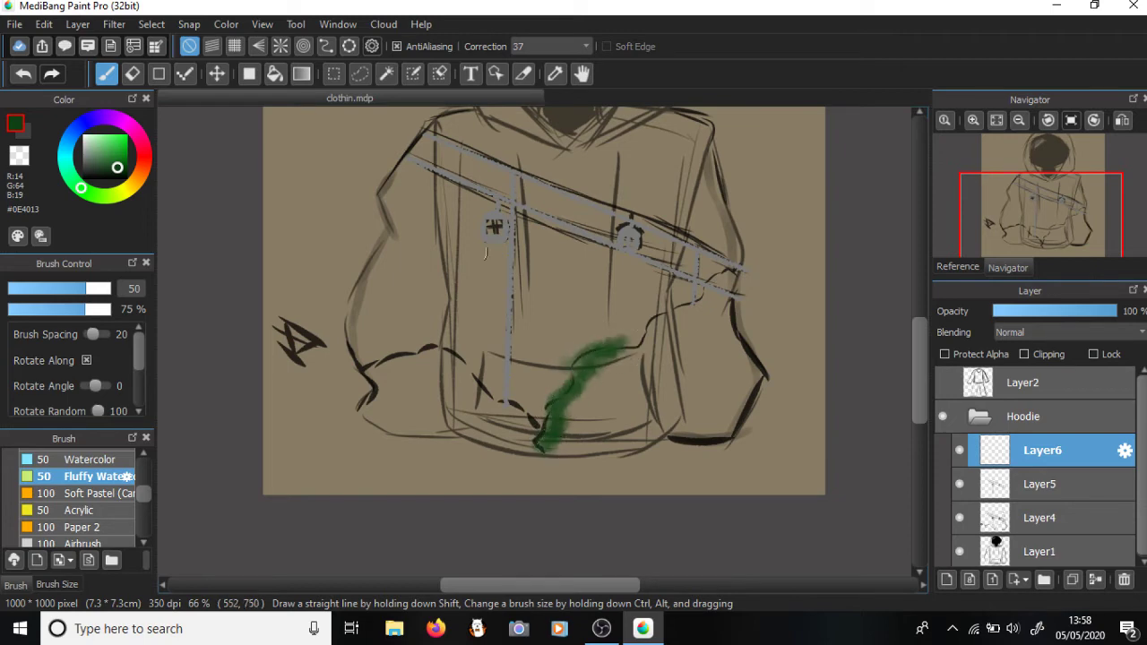
key("ctrl+z")
key("ctrl+z")
key("ctrl+z")
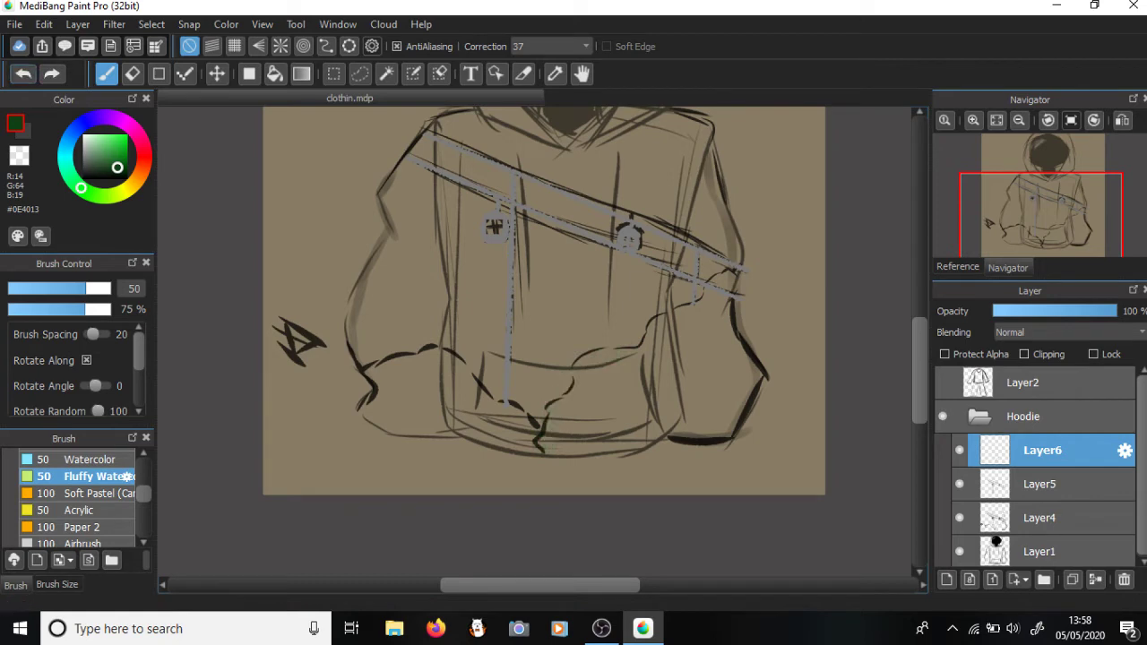
- Outline the hoodie's lower-right section with the G Pen in #0E4013, and undo the stroke begun on the lower-left wavy line
left_click_drag(144, 494, 143, 461)
left_click(90, 490)
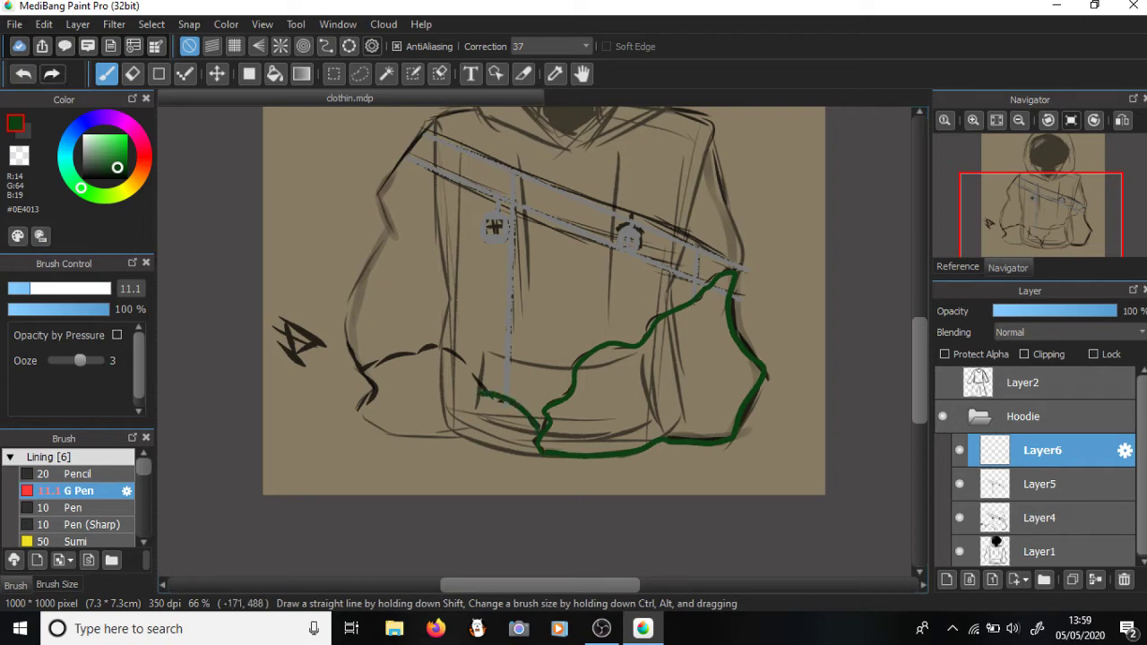
left_click(23, 73)
- Outline the hoodie's lower-left section along the wavy line, cuff and hem in darker green #062309
left_click(24, 131)
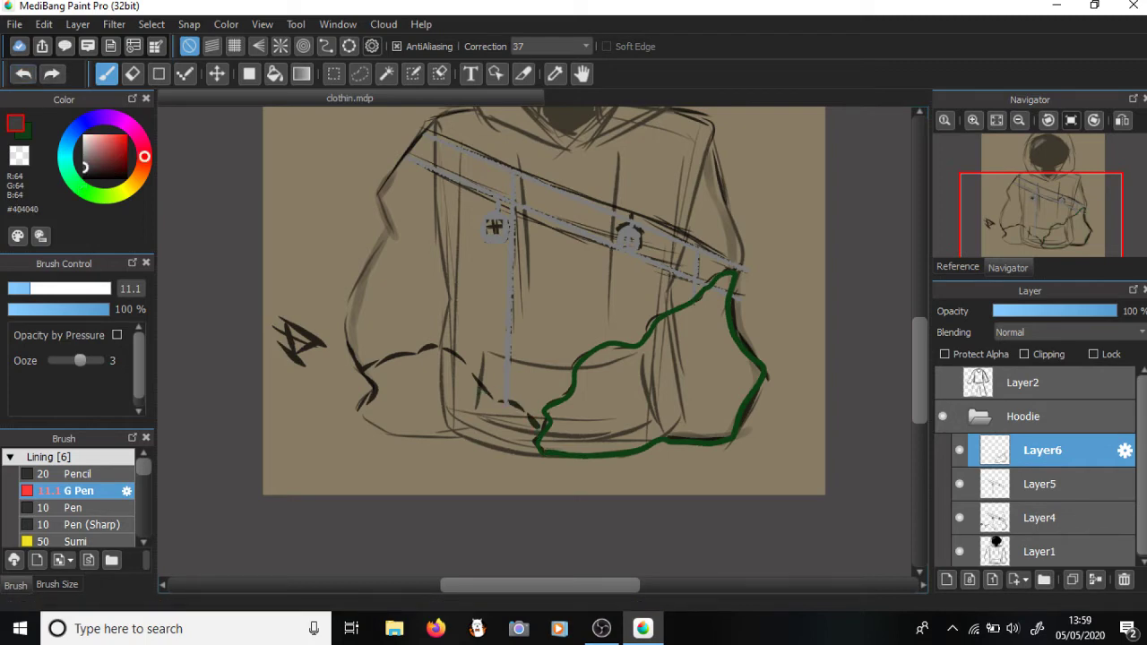
left_click(742, 353, "alt")
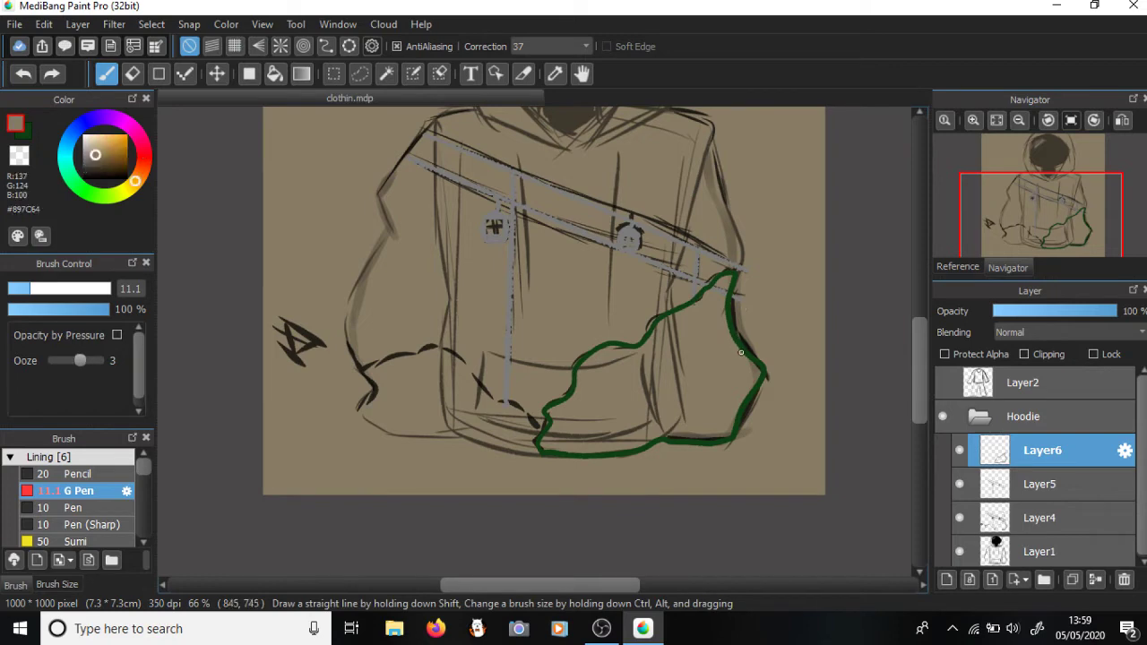
left_click(743, 354, "alt")
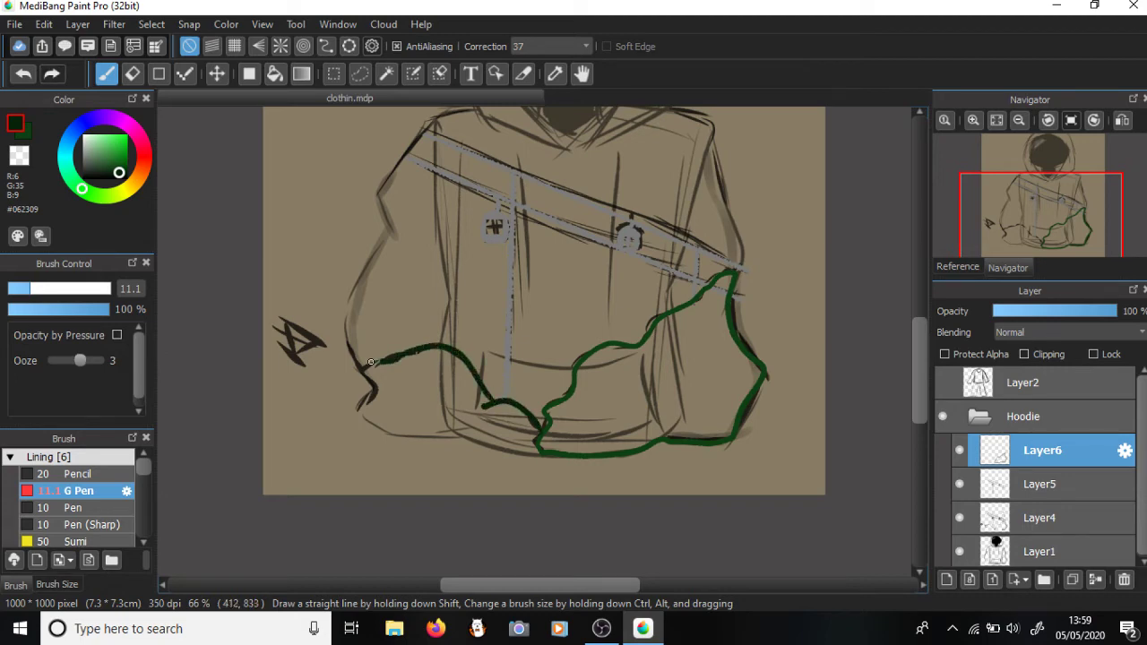
mouse_move(363, 394)
left_mouse_down()
mouse_move(372, 424)
mouse_move(441, 436)
left_mouse_up()
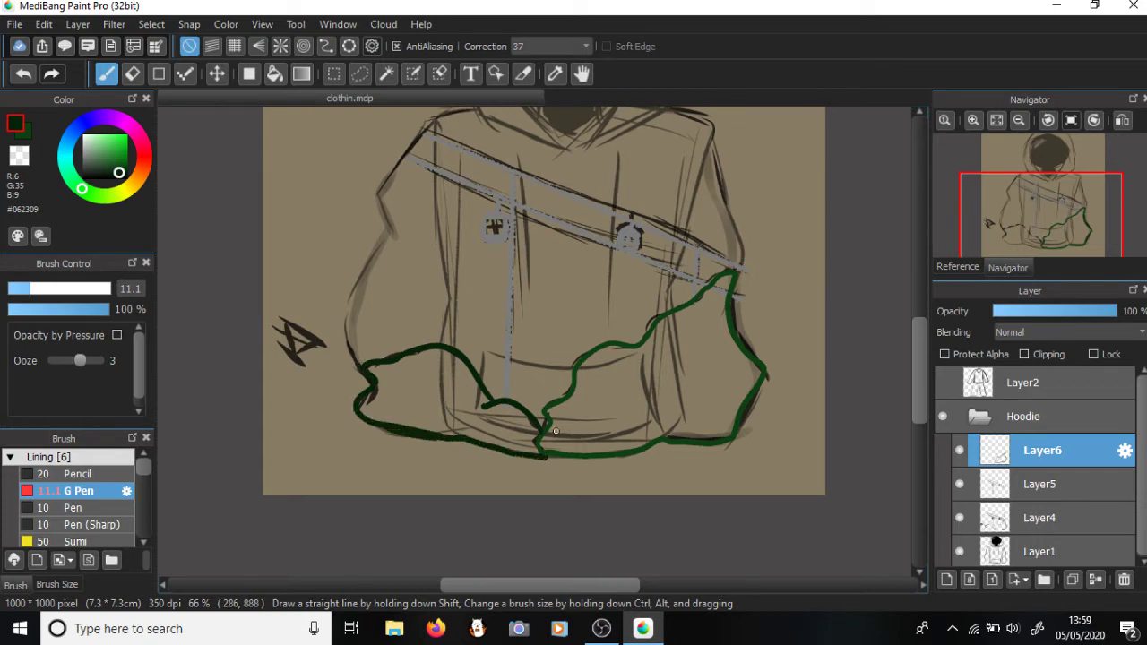
left_click_drag(540, 434, 538, 443)
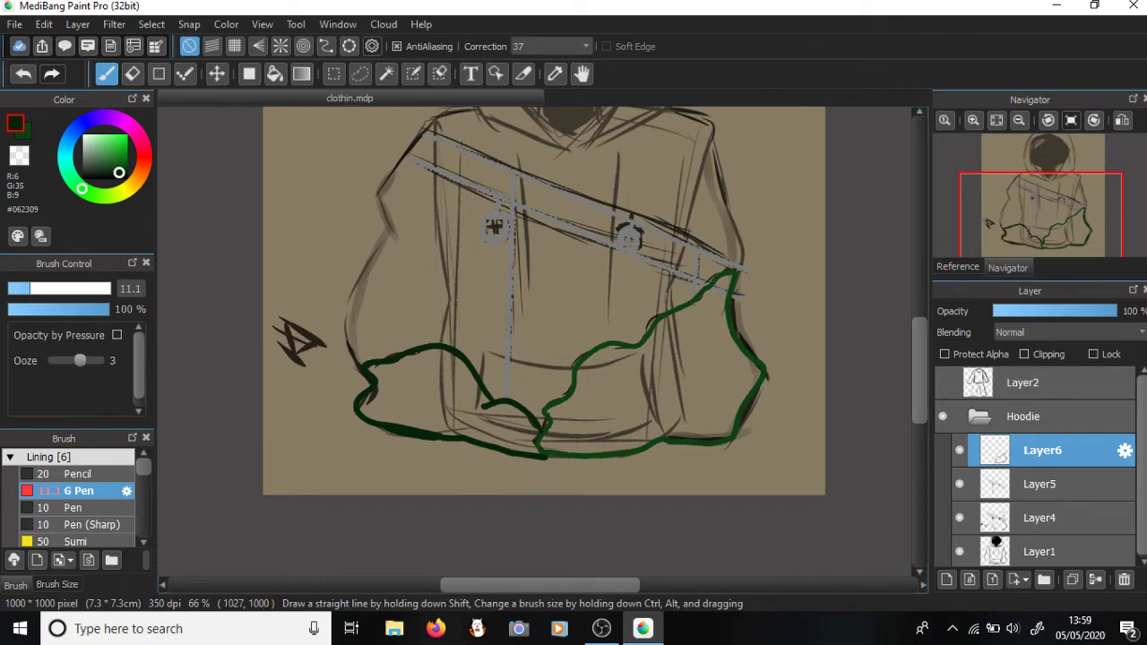
- Hide Layer4 and Layer1, and bucket-fill the lower-left outline with #062309
left_click(959, 518)
left_click(959, 551)
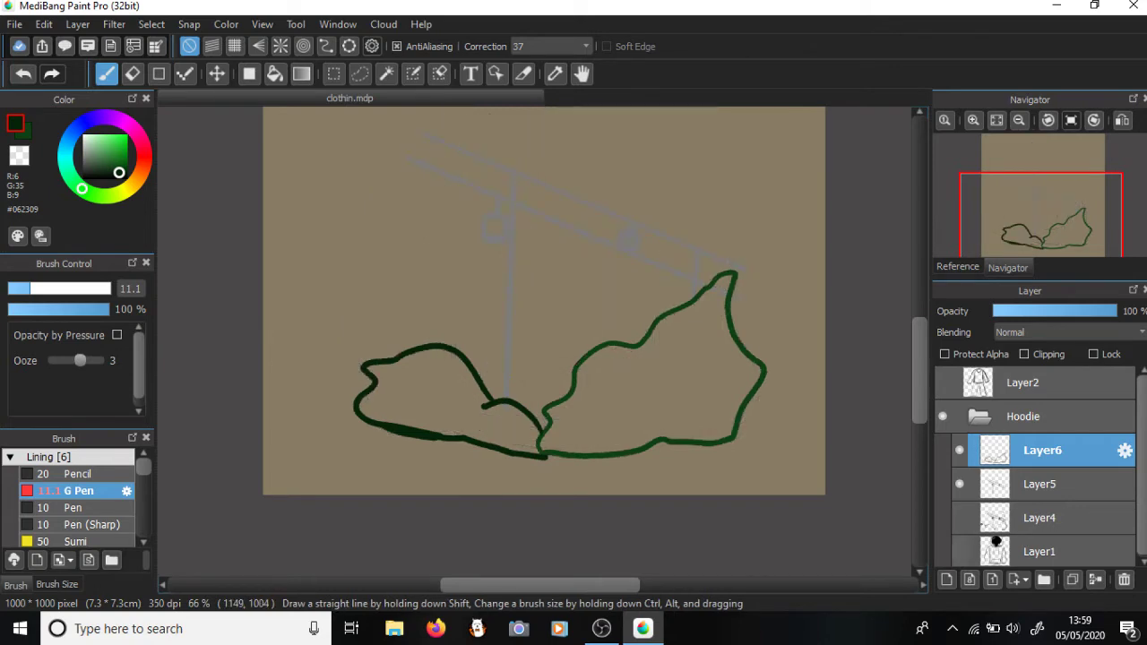
left_click(276, 74)
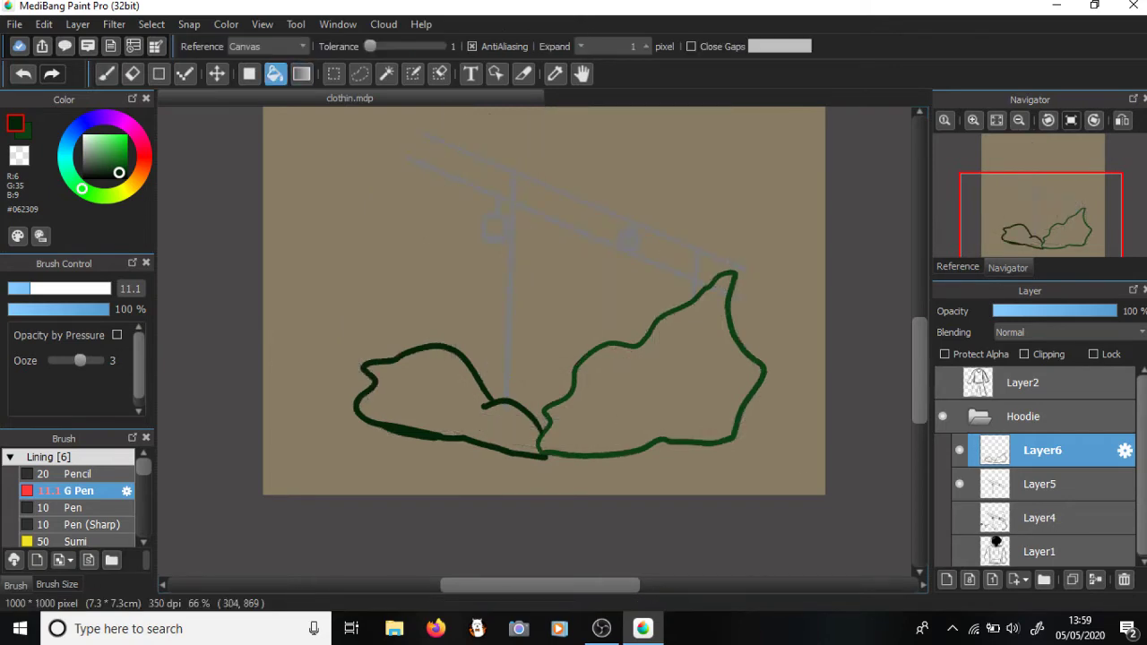
left_click(439, 394)
scroll(528, 431, "up", 3)
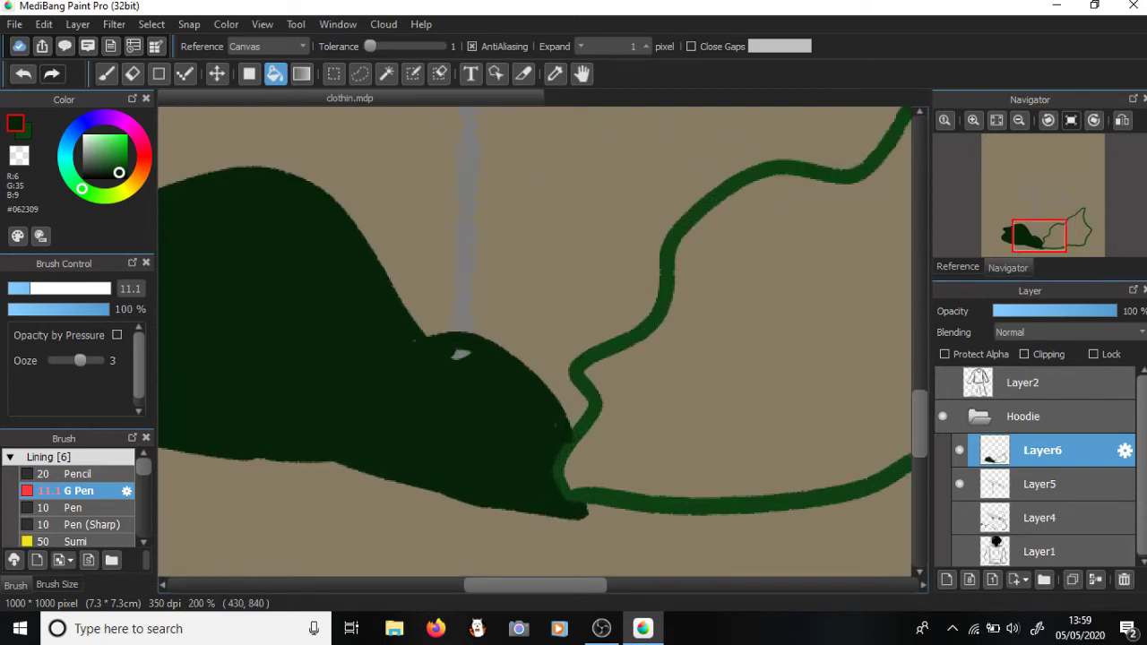
right_click(532, 352)
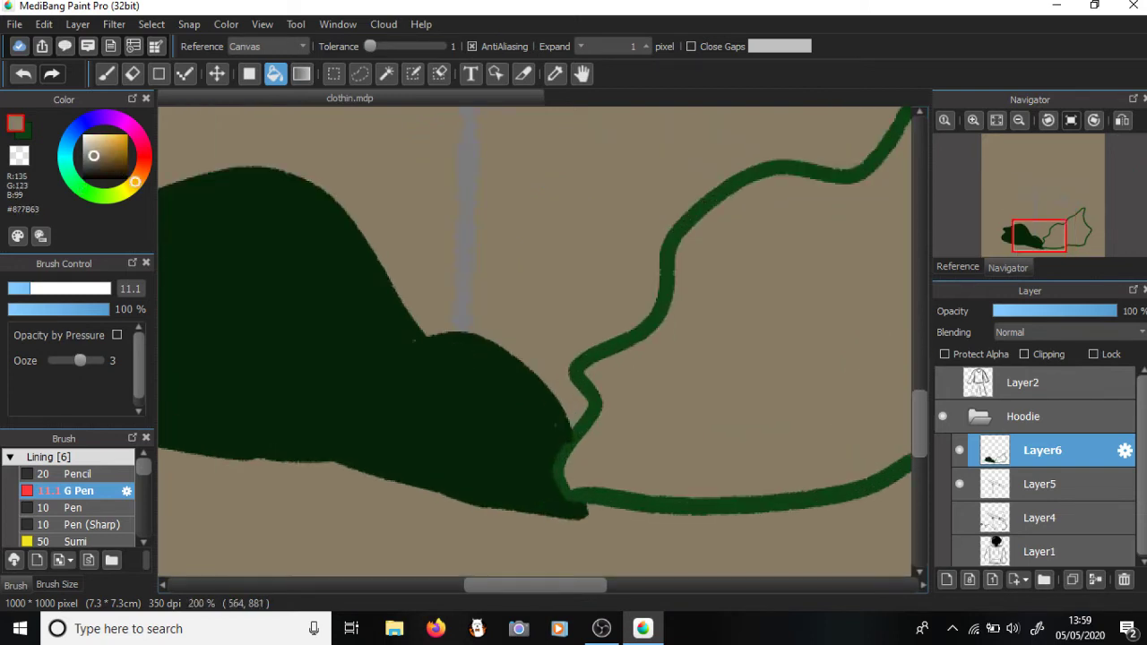
left_click(682, 386)
scroll(367, 243, "down", 2)
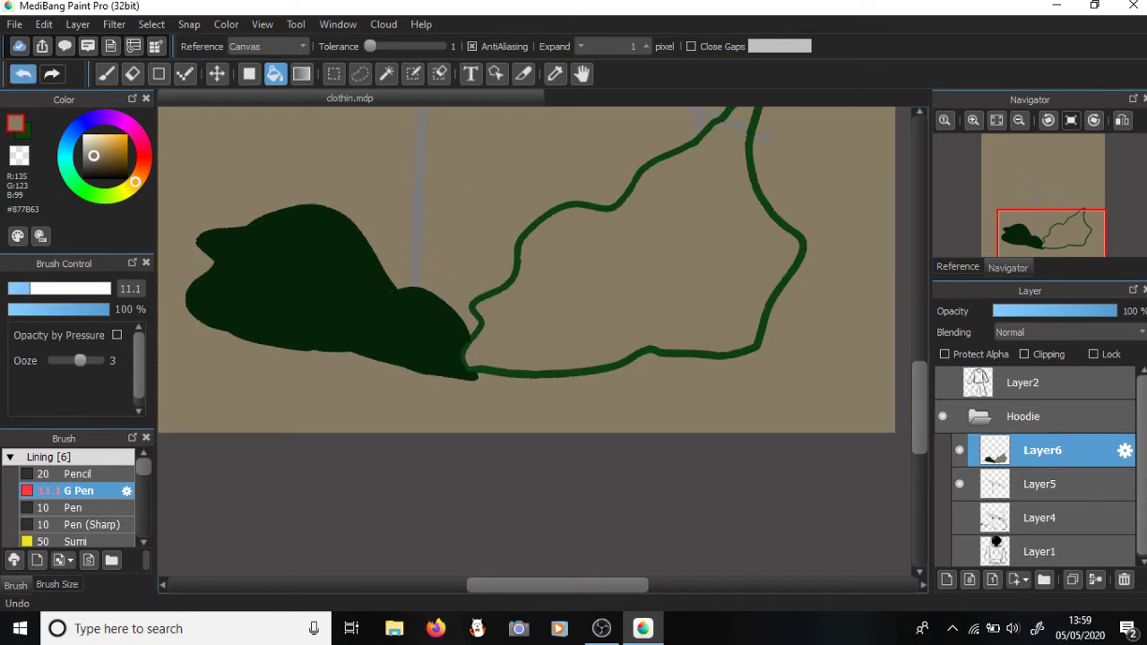
left_click(24, 74)
- Fill the lower-right outline with the green of its own border (#0E4013)
scroll(510, 311, "up", 2)
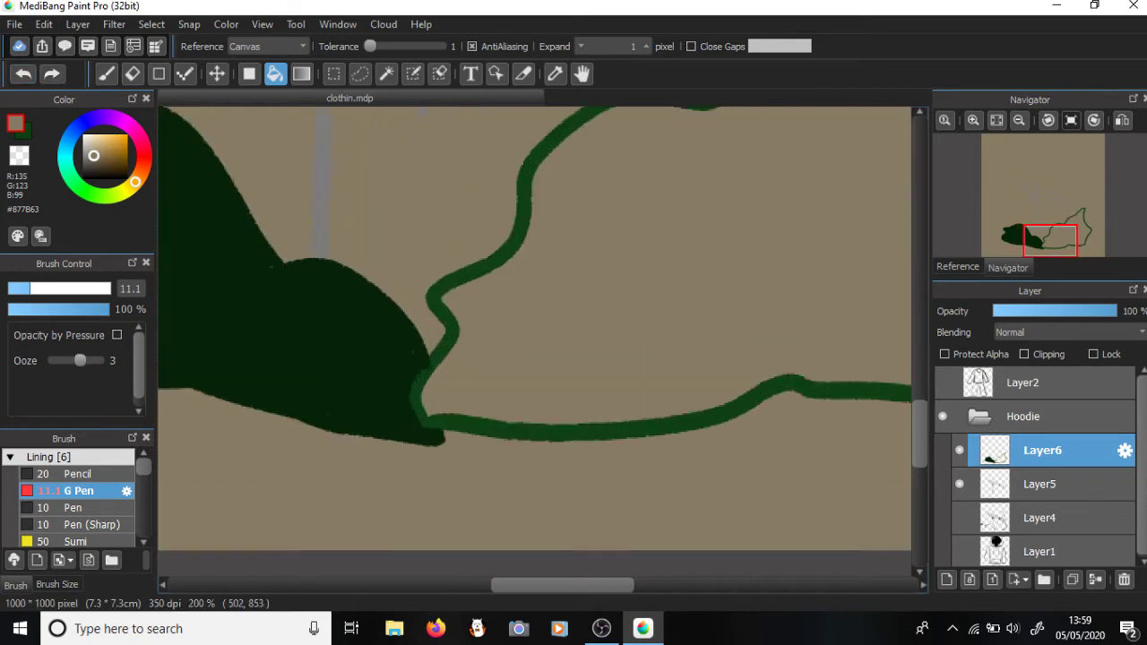
left_click(436, 311, "alt")
left_click(590, 337)
scroll(459, 233, "down", 3)
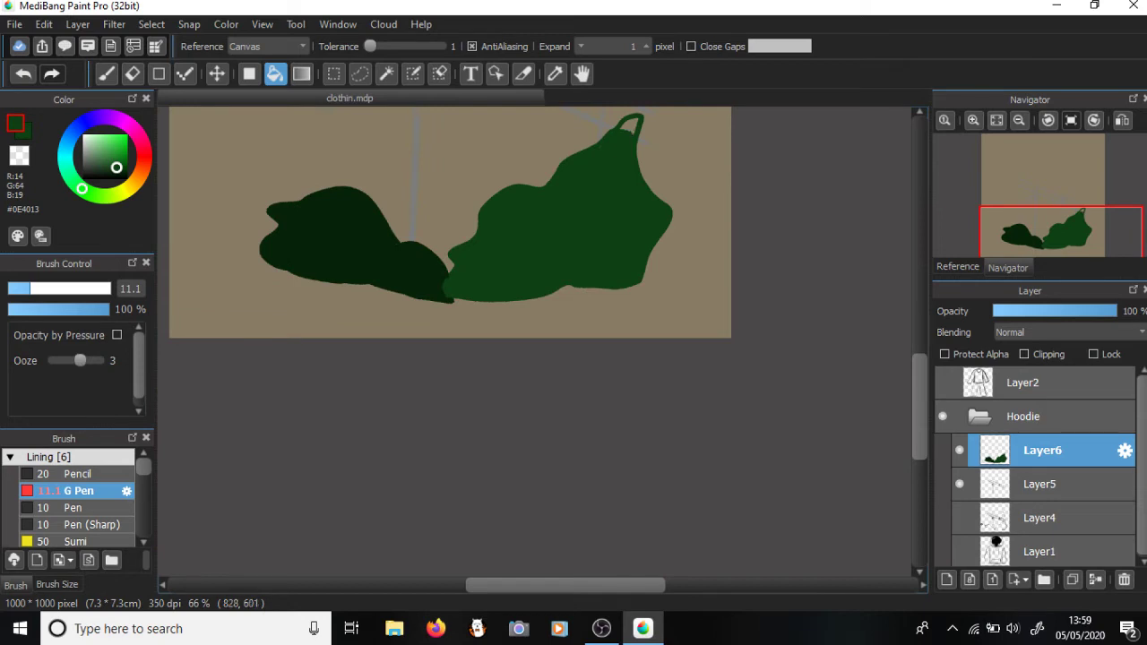
- Feather the upper edge of the lower-right green section with the Fluffy Watercolor brush in #0E4013
left_click_drag(919, 412, 919, 395)
scroll(71, 502, "down", 5)
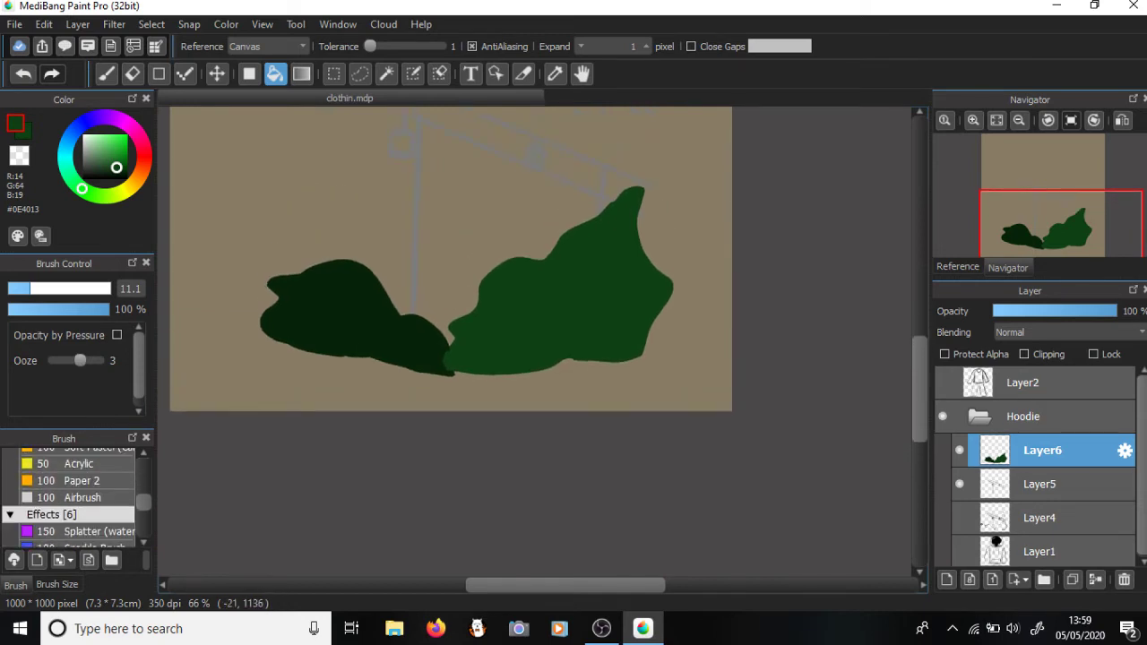
scroll(72, 502, "up", 2)
left_click(77, 501)
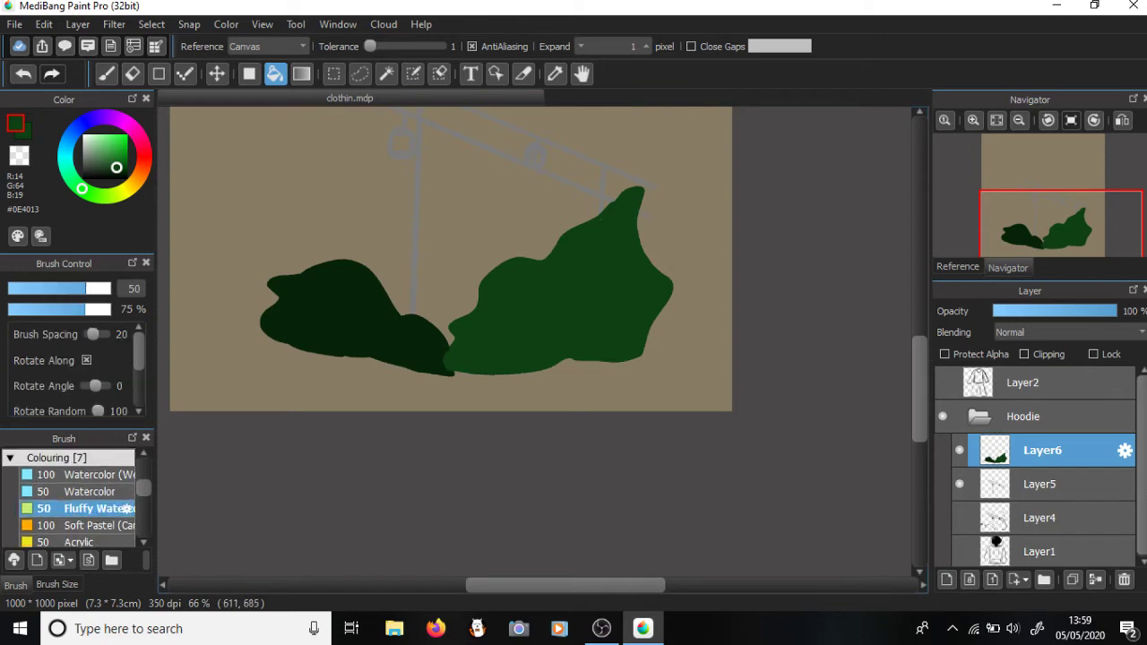
left_click(105, 74)
left_click_drag(632, 192, 539, 269)
mouse_move(503, 259)
left_mouse_down()
mouse_move(480, 320)
mouse_move(486, 287)
mouse_move(445, 328)
mouse_move(472, 344)
mouse_move(447, 349)
mouse_move(464, 370)
left_mouse_up()
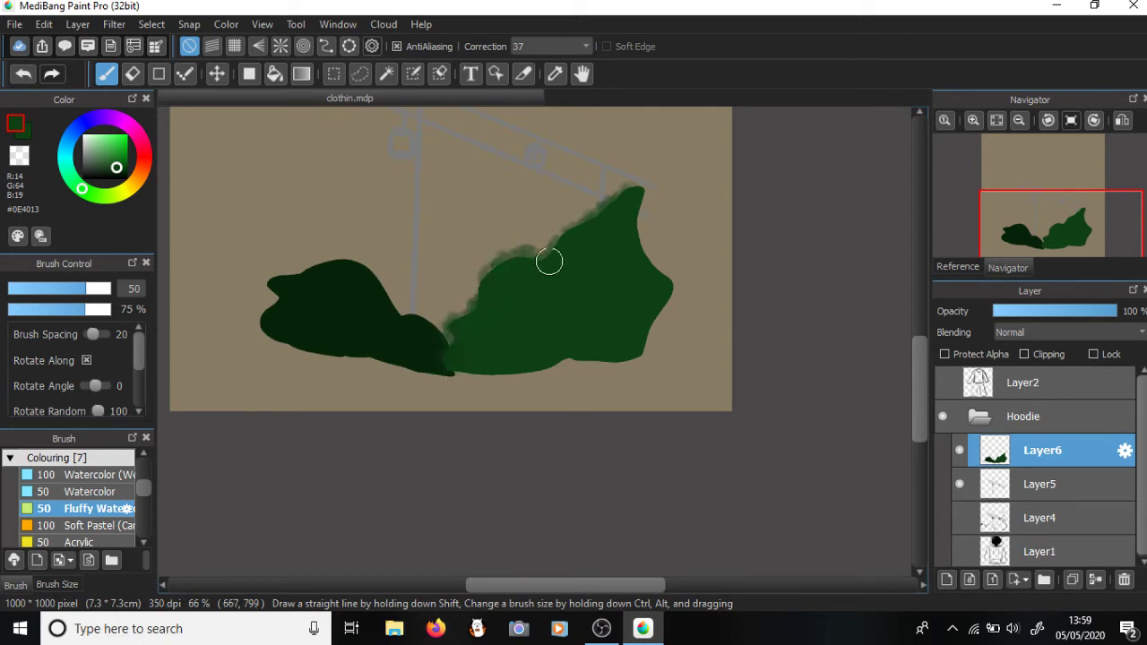
- Paint lighter green #1A4F1F along the upper slope of the lower-right section, softening its edge further
left_click(111, 168)
left_click(112, 165)
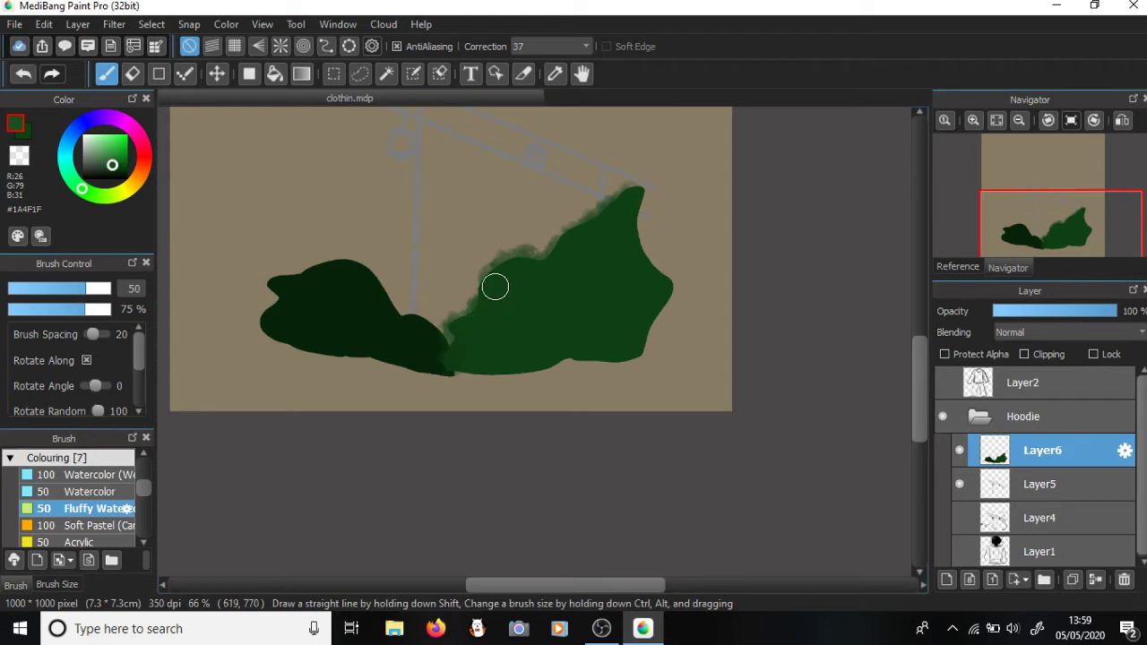
mouse_move(487, 303)
left_mouse_down()
mouse_move(625, 213)
mouse_move(548, 277)
mouse_move(624, 202)
left_mouse_up()
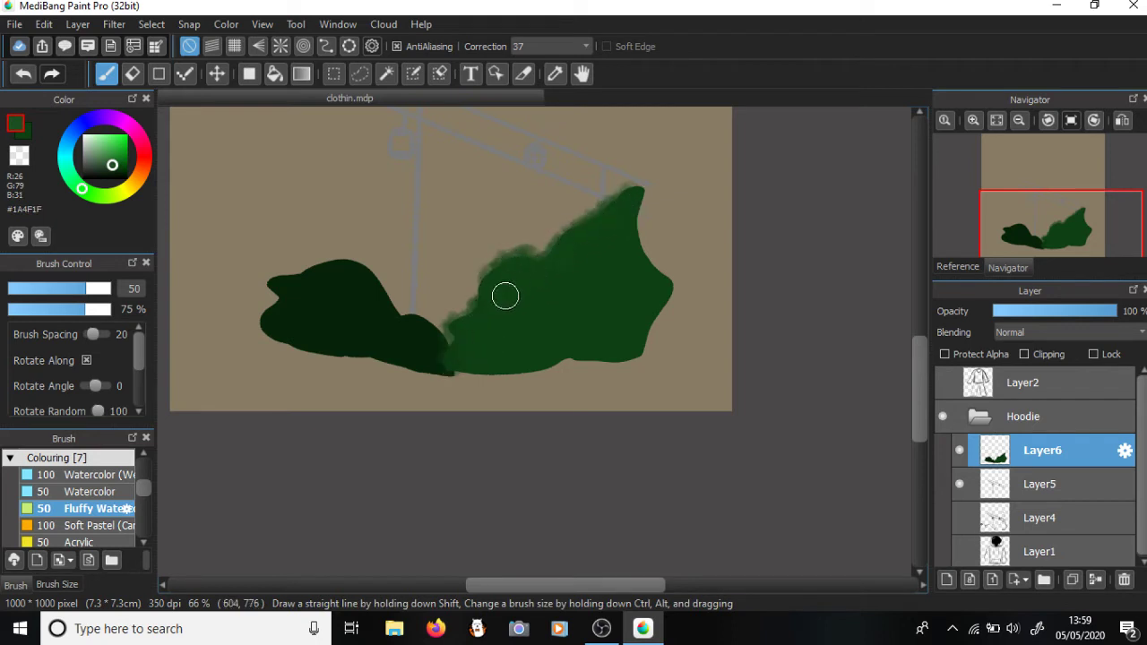
scroll(526, 291, "up", 3)
scroll(448, 295, "up", 2)
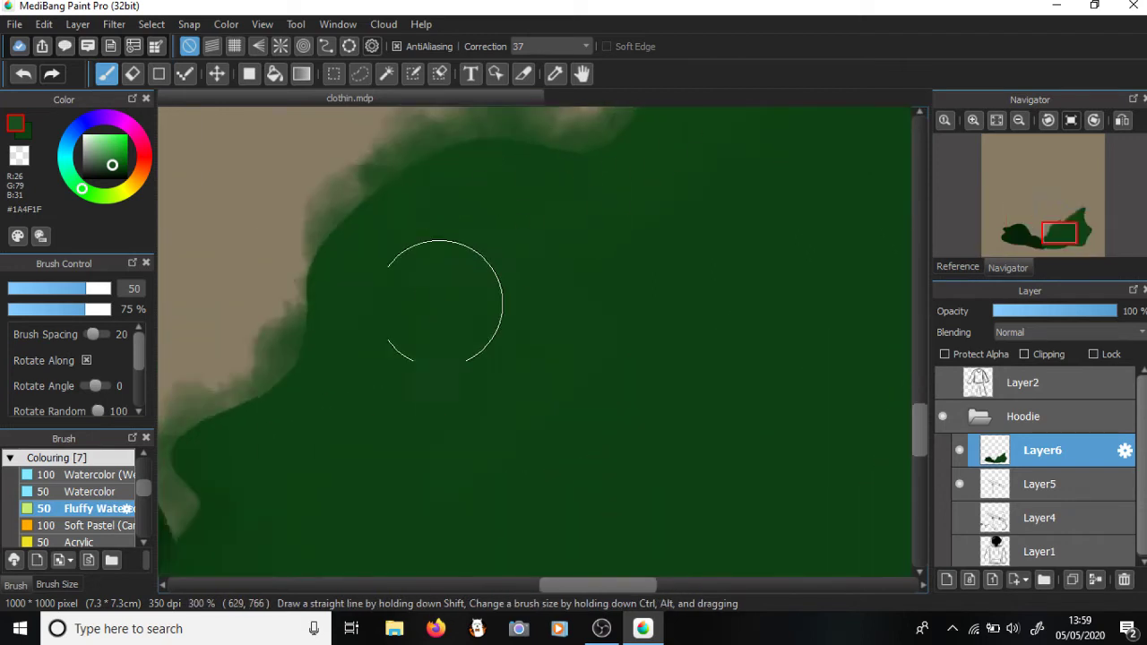
mouse_move(297, 336)
left_mouse_down()
mouse_move(267, 419)
mouse_move(438, 213)
mouse_move(496, 171)
mouse_move(420, 446)
mouse_move(477, 251)
mouse_move(286, 344)
mouse_move(214, 426)
mouse_move(216, 506)
left_mouse_up()
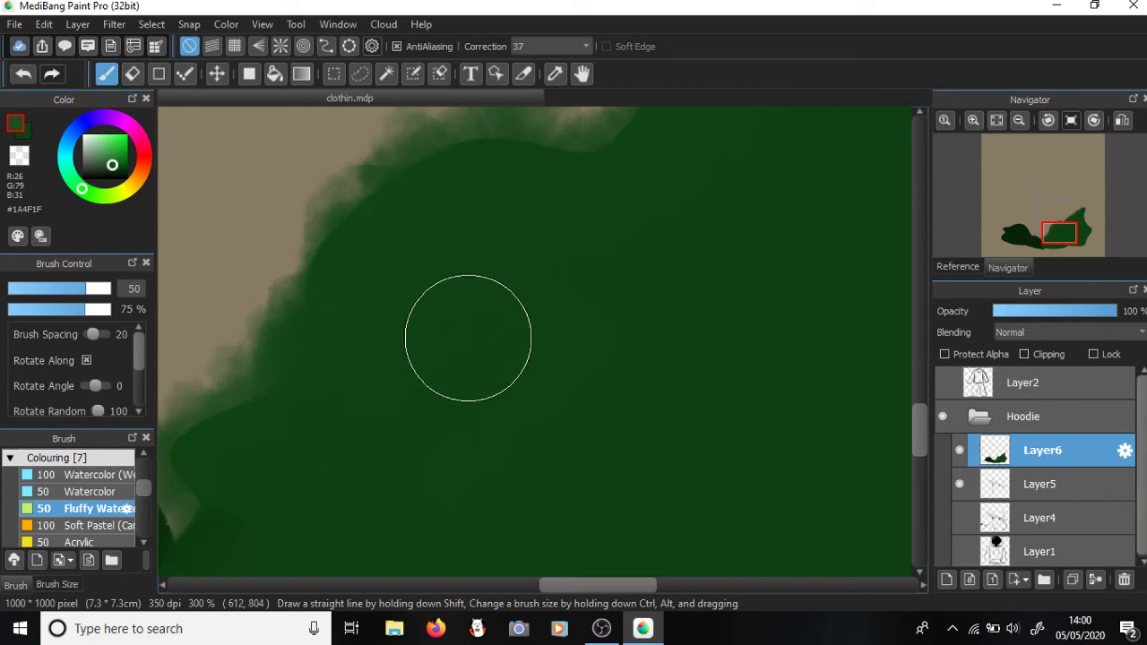
- Sample the lower-left section's dark green (#062309) and feather that section's side and upper edges
scroll(510, 541, "down", 3)
left_click_drag(595, 584, 529, 585)
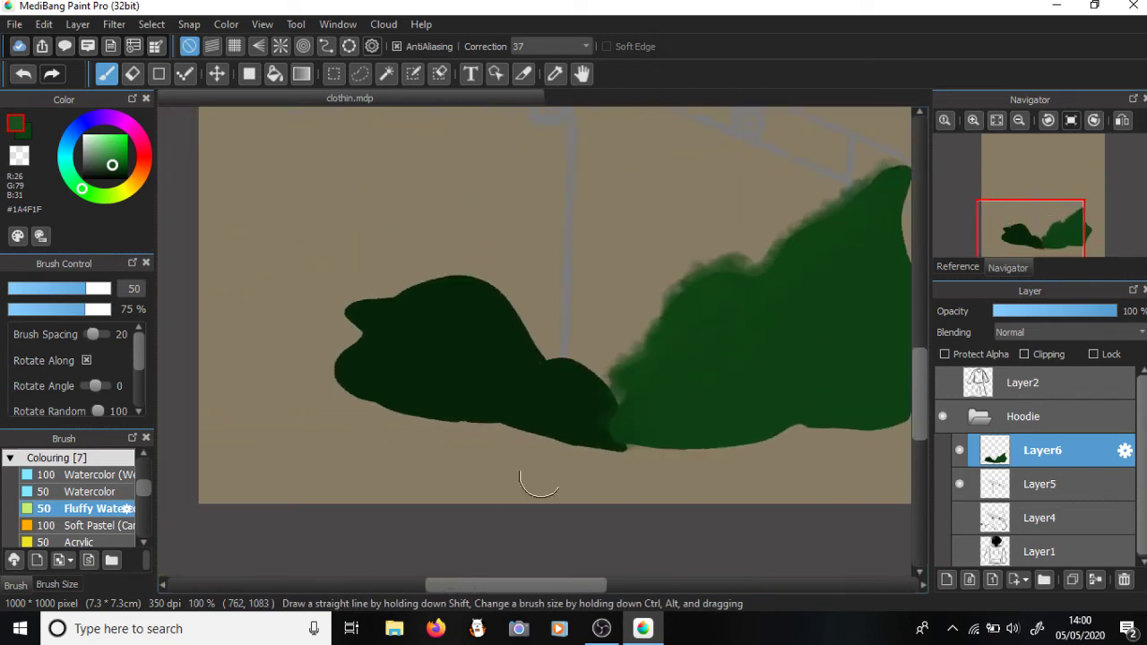
right_click(463, 363)
mouse_move(347, 353)
left_mouse_down()
mouse_move(326, 387)
mouse_move(372, 334)
mouse_move(343, 334)
mouse_move(351, 307)
mouse_move(483, 285)
mouse_move(522, 307)
mouse_move(545, 364)
mouse_move(571, 347)
mouse_move(619, 389)
mouse_move(626, 418)
mouse_move(561, 350)
mouse_move(628, 405)
mouse_move(529, 347)
mouse_move(502, 296)
mouse_move(426, 282)
mouse_move(374, 317)
mouse_move(432, 278)
mouse_move(486, 286)
mouse_move(343, 317)
mouse_move(367, 347)
mouse_move(337, 362)
mouse_move(345, 392)
mouse_move(463, 409)
left_mouse_up()
mouse_move(586, 393)
left_mouse_down()
mouse_move(616, 436)
mouse_move(620, 394)
mouse_move(610, 441)
mouse_move(620, 399)
mouse_move(592, 384)
mouse_move(609, 442)
mouse_move(621, 366)
mouse_move(528, 341)
left_mouse_up()
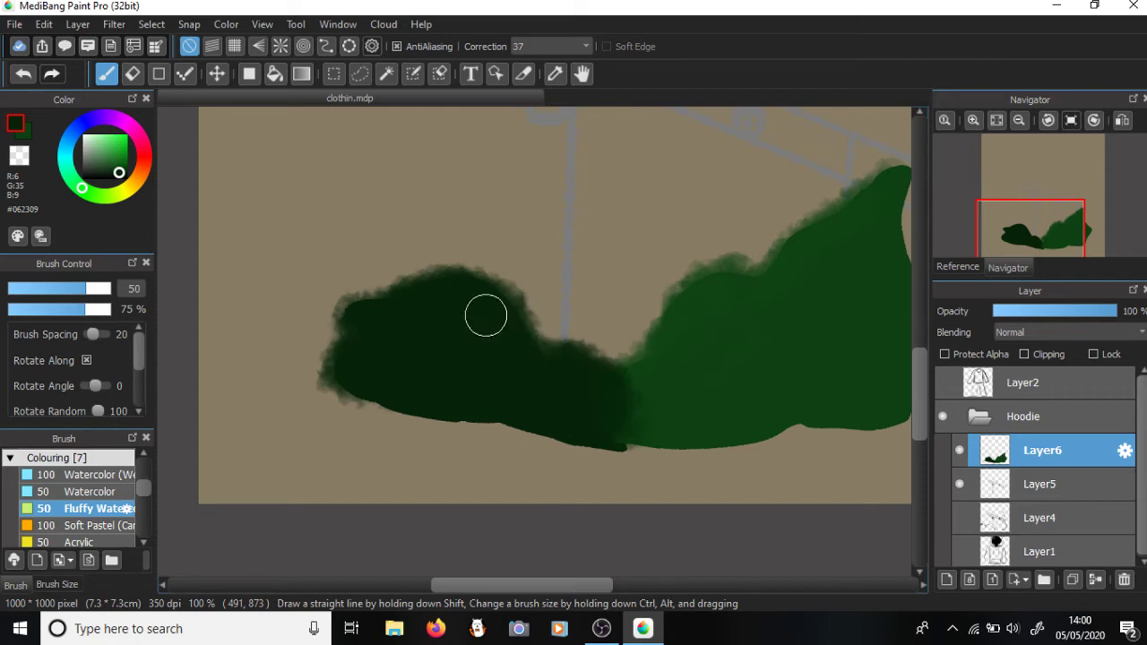
- Blend the seam between the two green sections with green sampled from the lower-right section
left_click(116, 172)
left_click(104, 170)
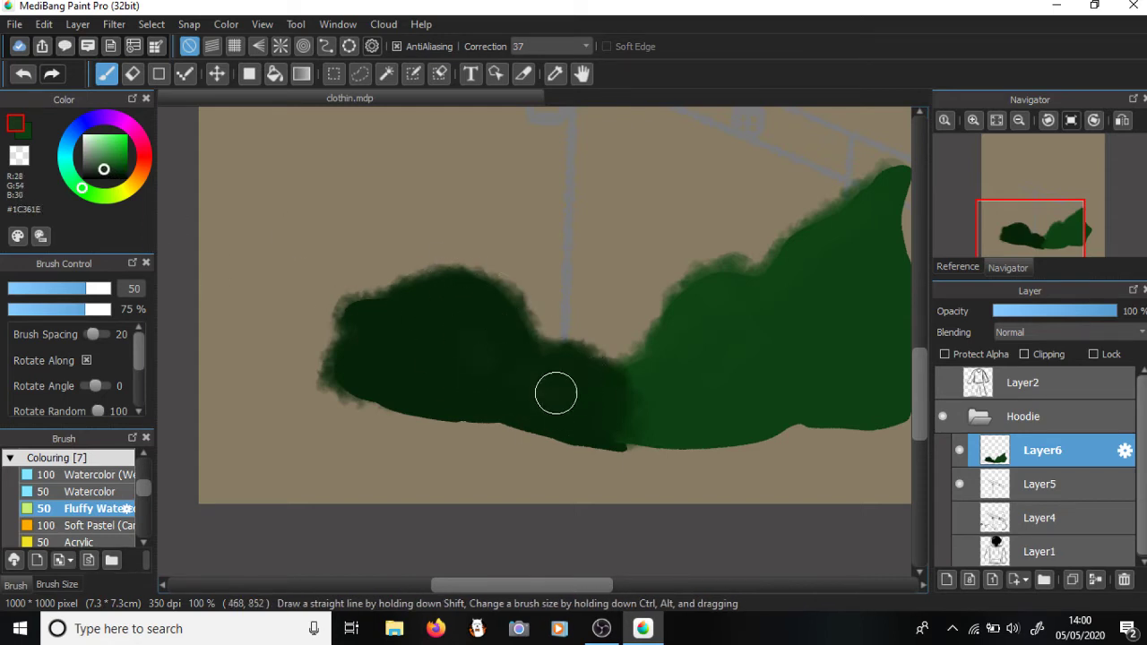
left_click(682, 365, "alt")
mouse_move(607, 425)
left_mouse_down()
mouse_move(597, 425)
mouse_move(666, 425)
mouse_move(593, 442)
left_mouse_up()
- Shade the upper part of the lower-left section with a variation of its own sampled dark green
left_click(456, 359, "alt")
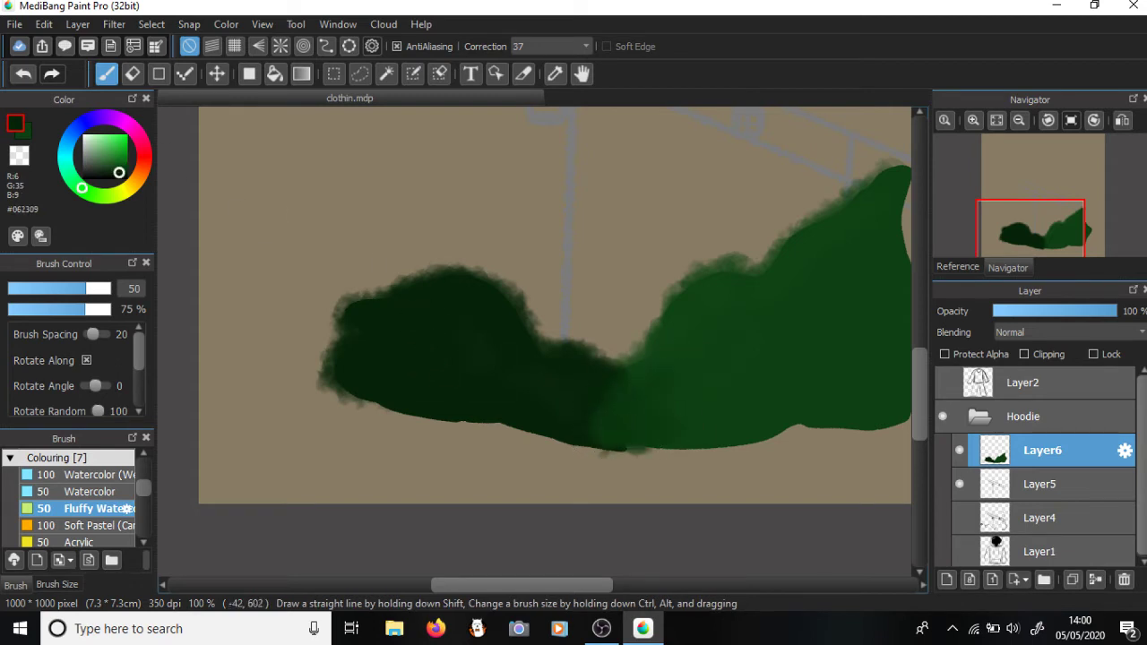
left_click_drag(120, 173, 101, 176)
mouse_move(511, 340)
left_mouse_down()
mouse_move(515, 376)
mouse_move(582, 379)
mouse_move(522, 388)
mouse_move(583, 397)
mouse_move(565, 424)
mouse_move(587, 388)
mouse_move(584, 366)
mouse_move(527, 408)
mouse_move(546, 372)
mouse_move(469, 308)
mouse_move(427, 328)
mouse_move(435, 297)
mouse_move(364, 336)
mouse_move(387, 309)
mouse_move(473, 306)
mouse_move(495, 325)
mouse_move(475, 291)
mouse_move(510, 324)
mouse_move(513, 380)
mouse_move(555, 411)
left_mouse_up()
- Dab light green #9CECA3 highlights onto the upper part of the lower-right section
right_click(704, 386)
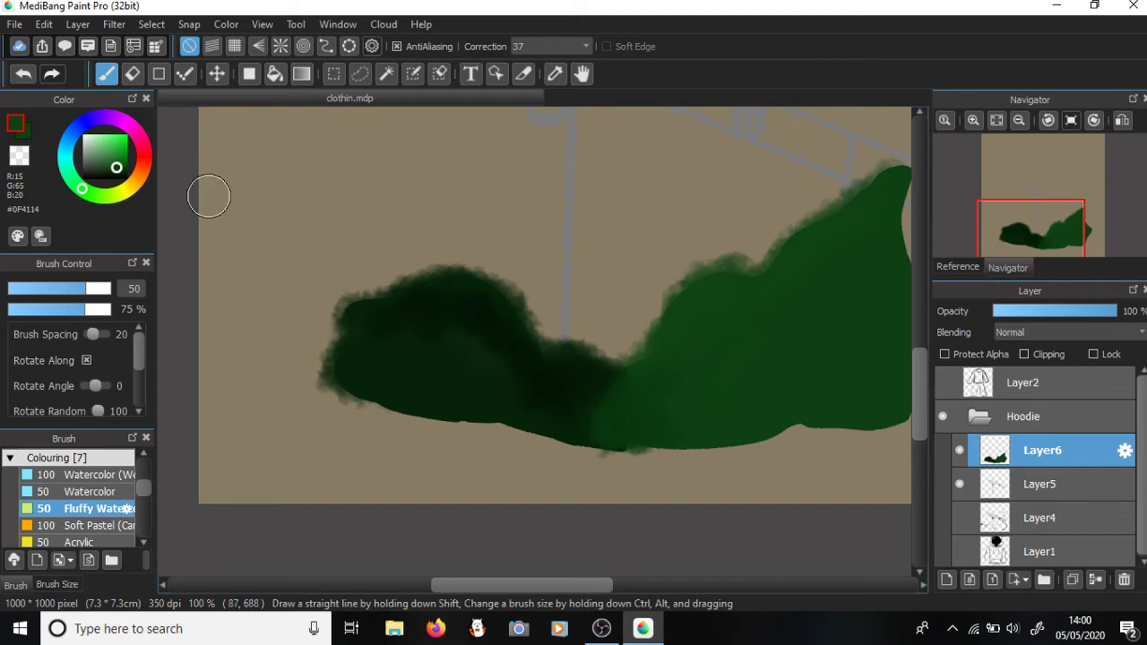
left_click(100, 148)
left_click(97, 138)
mouse_move(866, 274)
left_mouse_down()
mouse_move(833, 237)
mouse_move(809, 266)
mouse_move(726, 287)
mouse_move(694, 320)
mouse_move(817, 311)
mouse_move(737, 335)
mouse_move(669, 377)
mouse_move(807, 318)
left_mouse_up()
- Make the hoodie sketch on Layer1 visible again
scroll(574, 269, "down", 4)
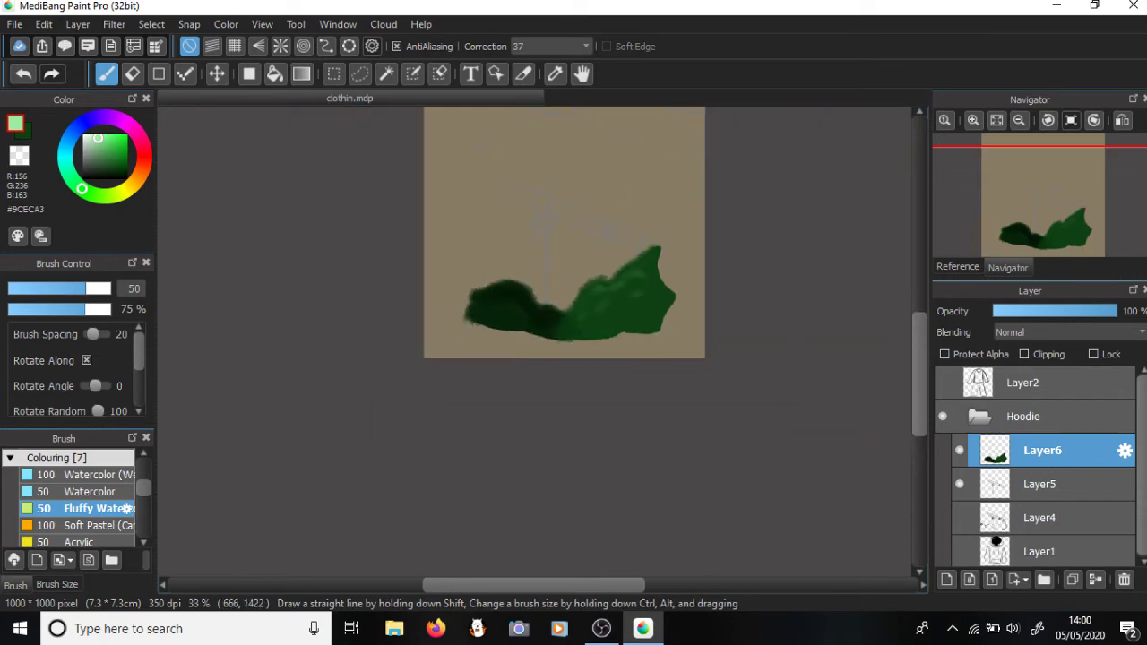
left_click_drag(919, 361, 920, 347)
left_click(959, 551)
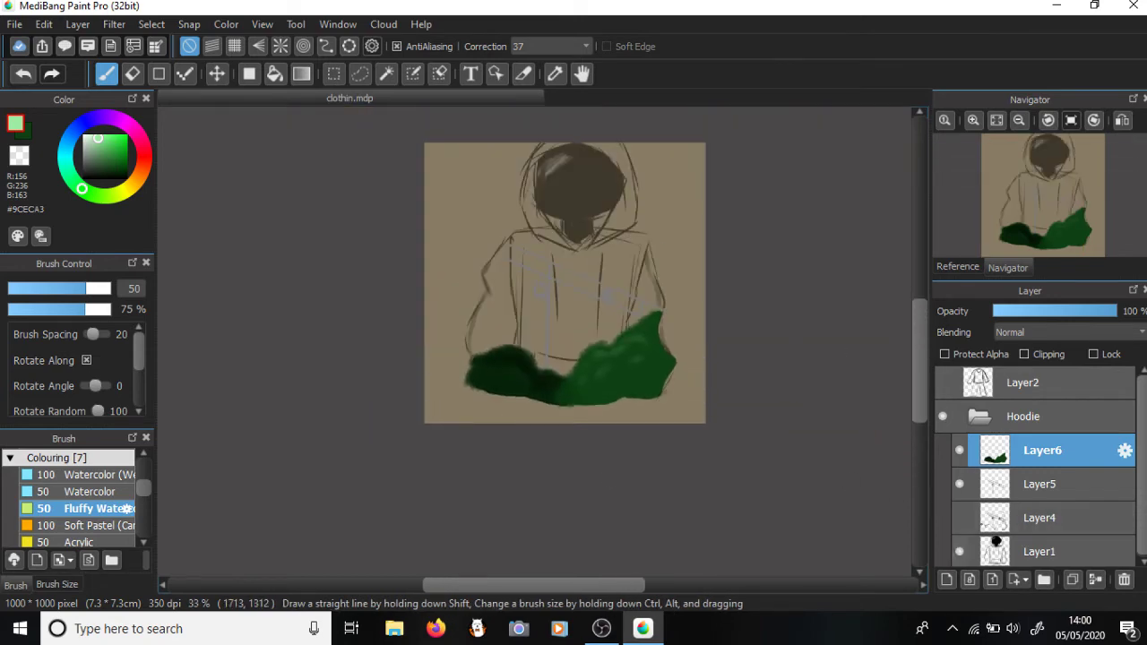
- Add a new layer directly above Layer1 and set the drawing colour to dark grey #2D2D2D
scroll(583, 274, "up", 2)
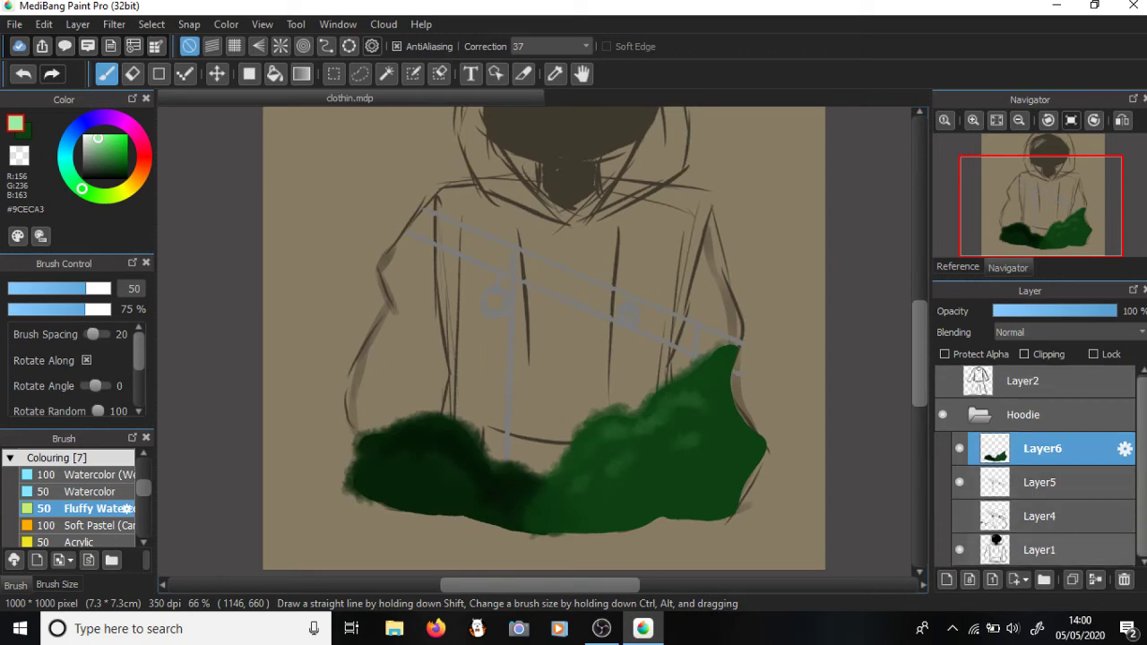
left_click(1039, 550)
left_click(947, 580)
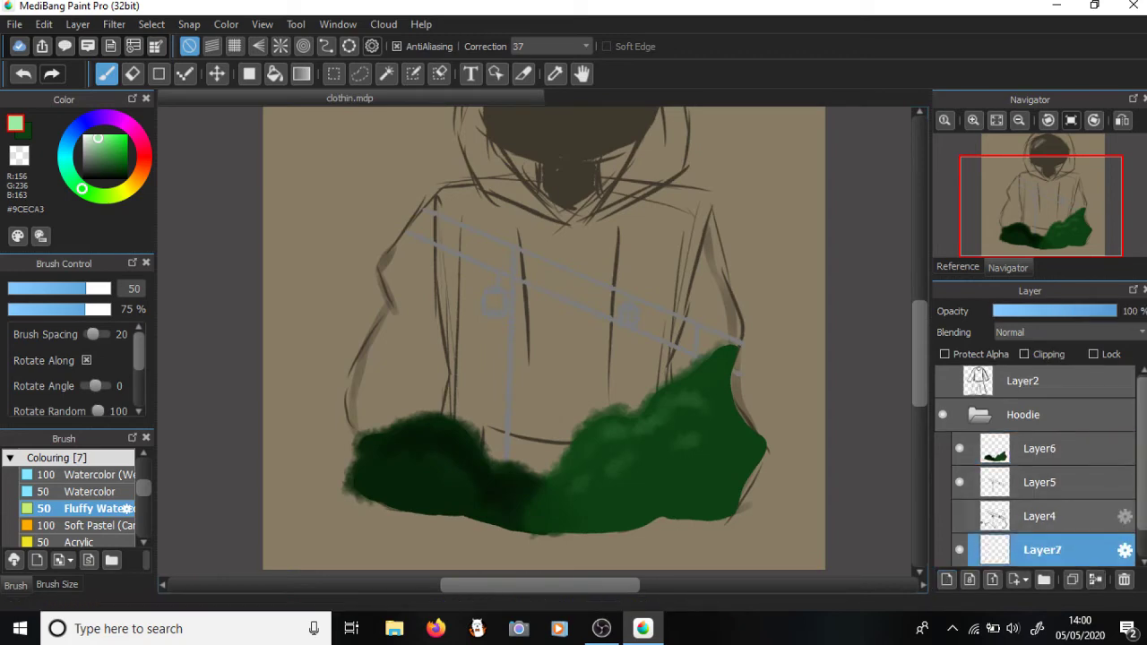
scroll(1040, 502, "down", 1)
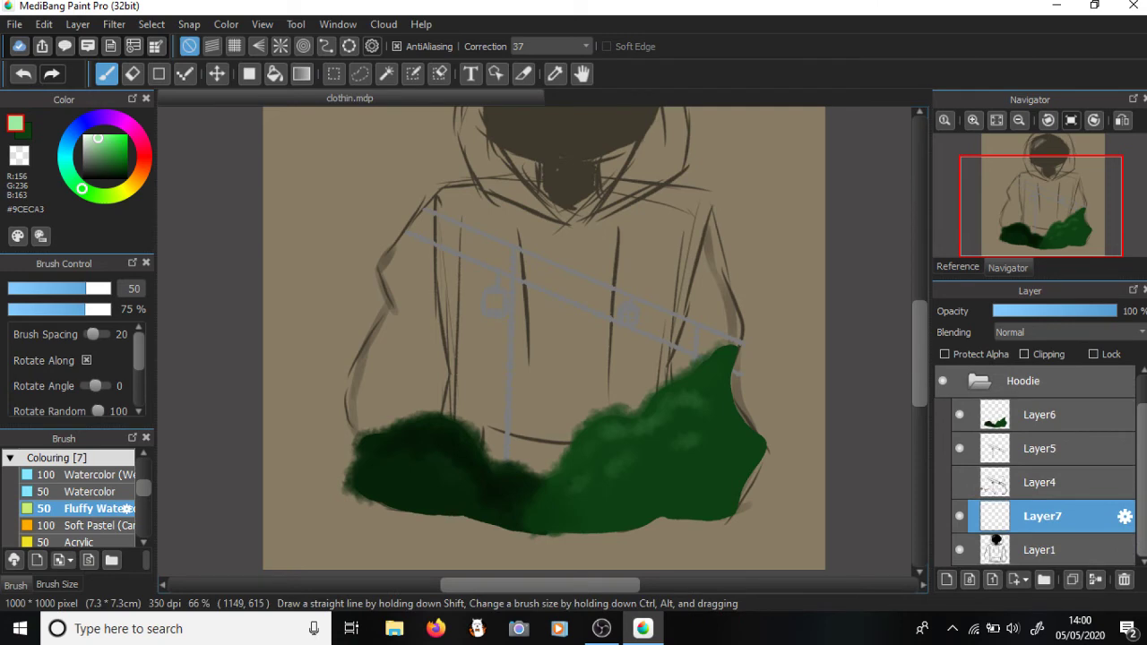
scroll(582, 269, "up", 3)
left_click_drag(98, 140, 85, 170)
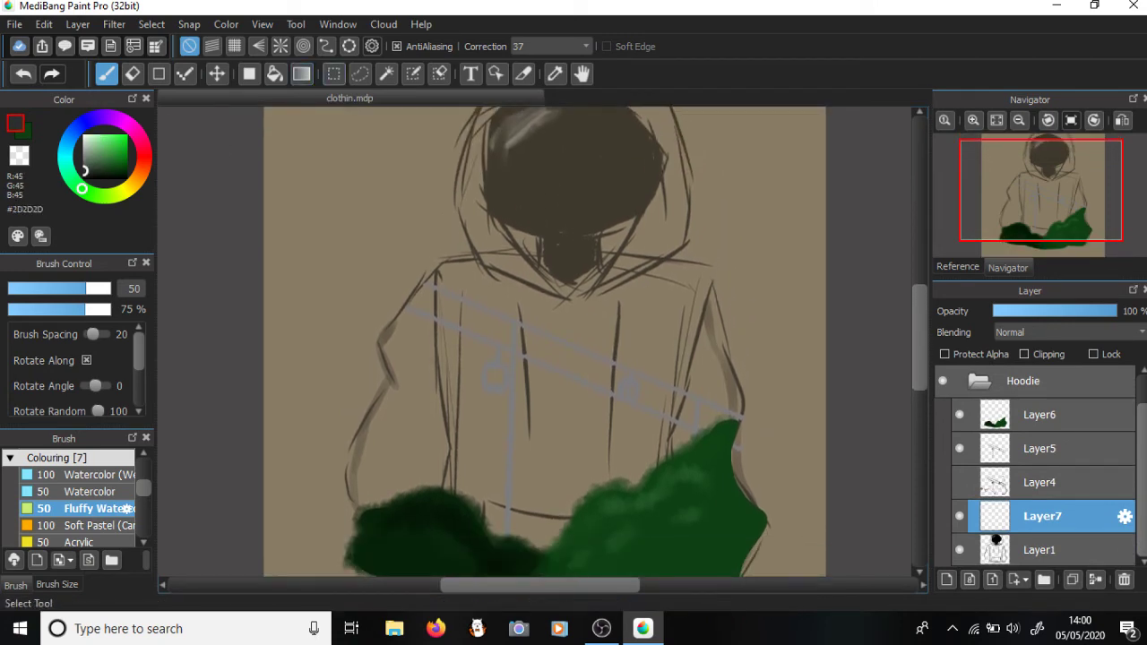
left_click(360, 74)
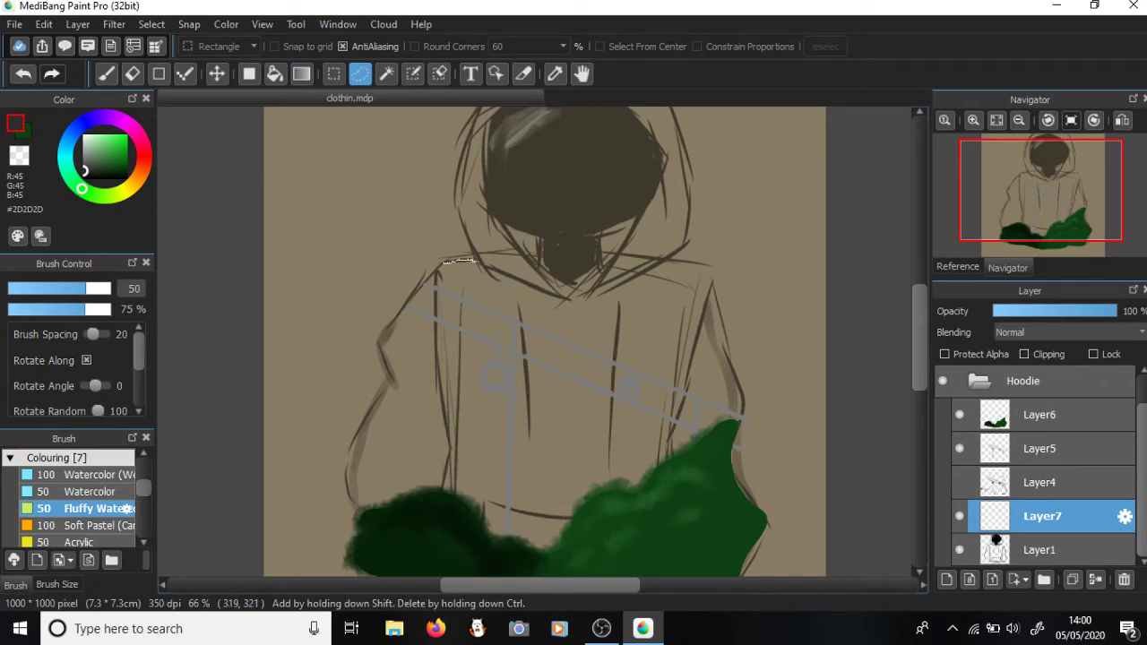
left_click_drag(382, 330, 382, 331)
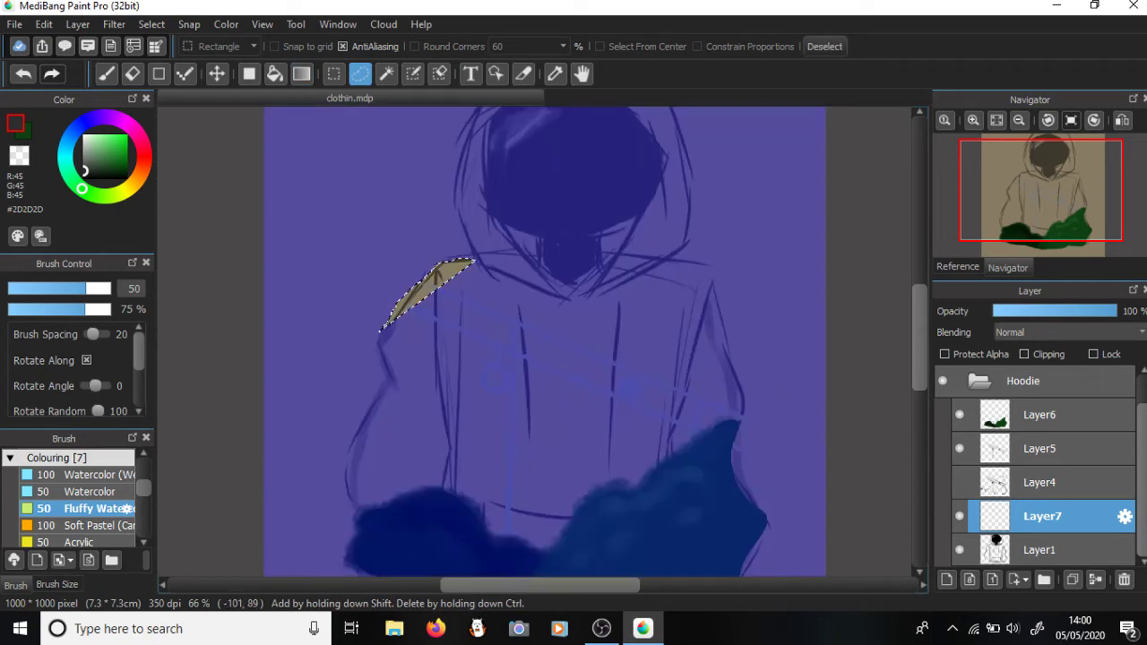
key("ctrl+d")
- Outline the hoodie's left shoulder and sleeve down to the dark green section with the 10 px Pen in #2D2D2D
key("b")
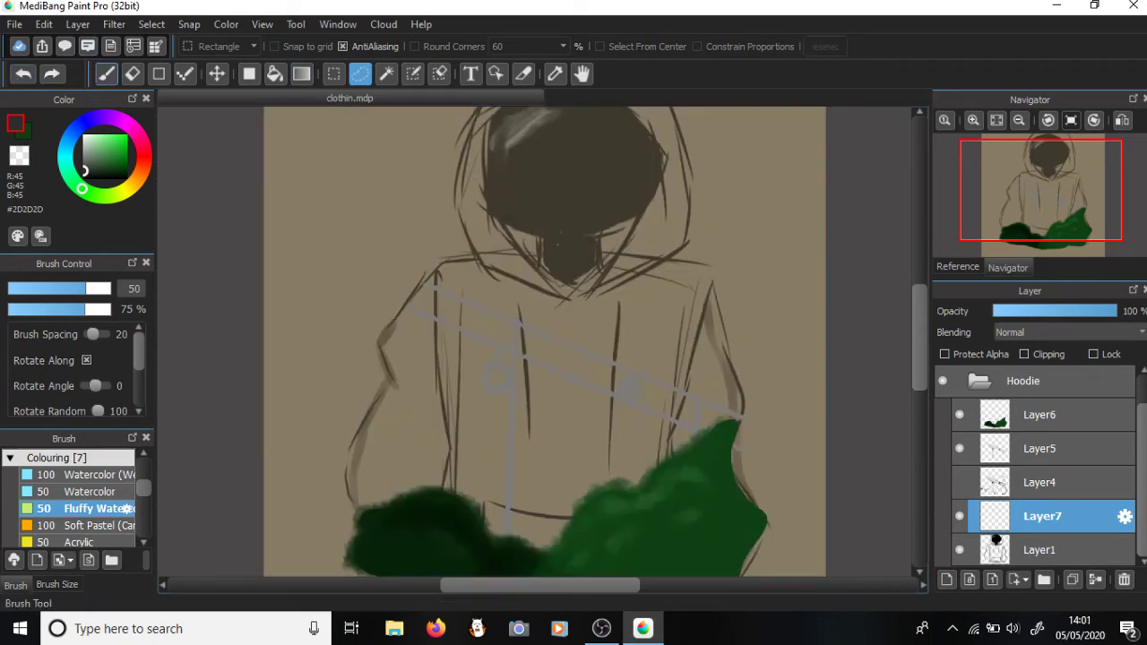
scroll(89, 502, "up", 5)
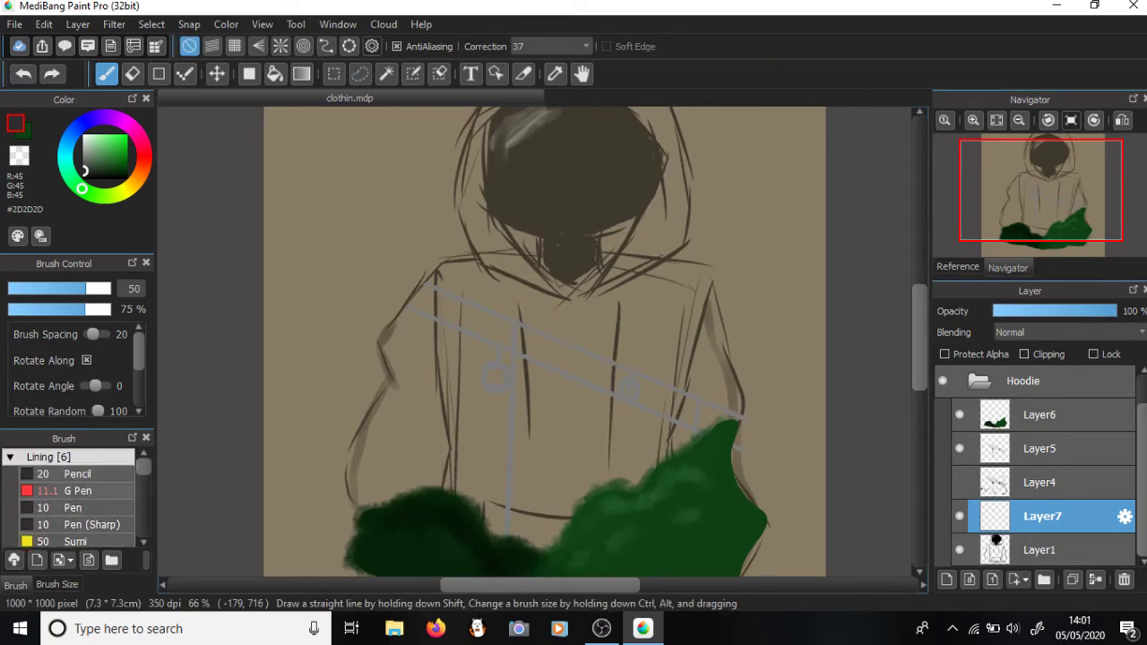
left_click(80, 491)
left_click(81, 474)
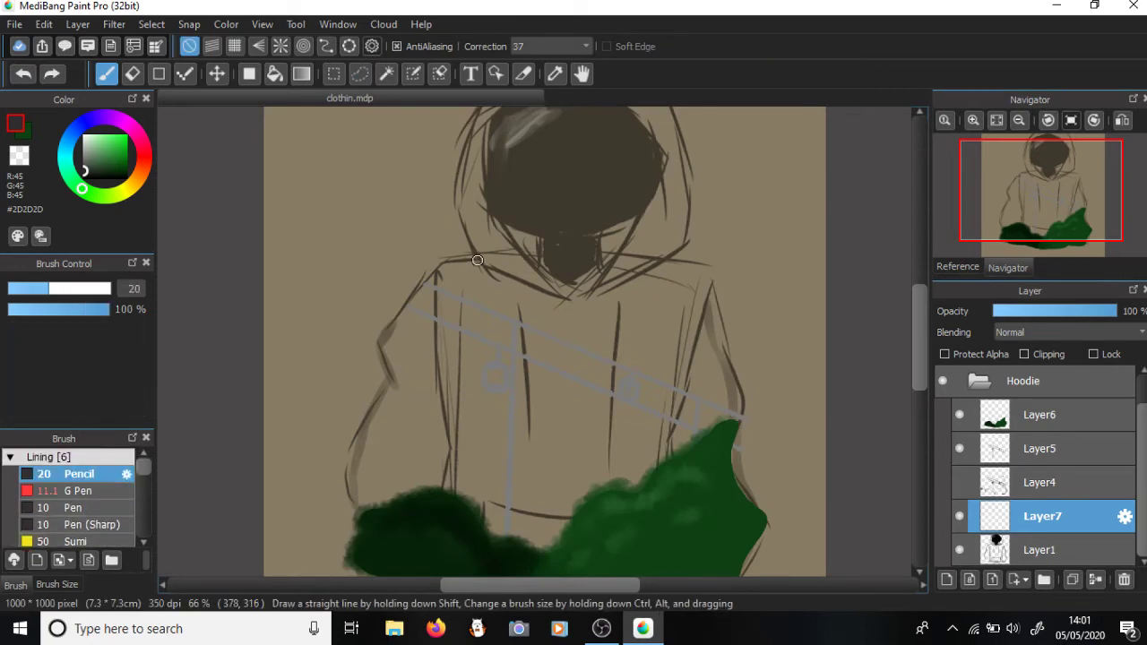
left_click(77, 507)
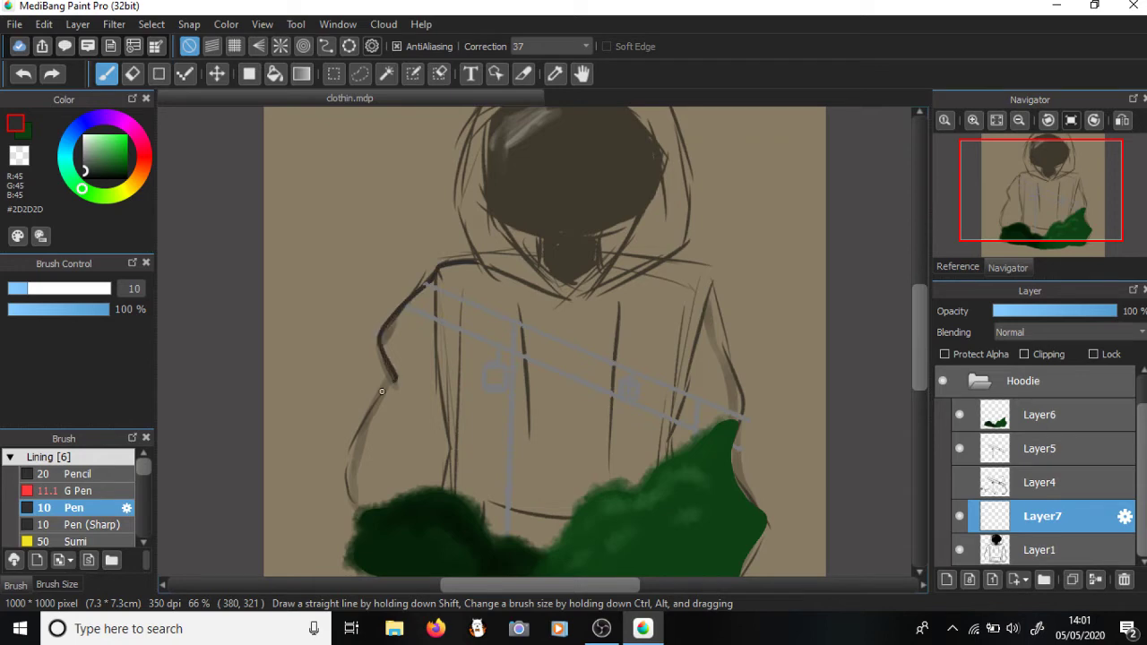
left_click(359, 514)
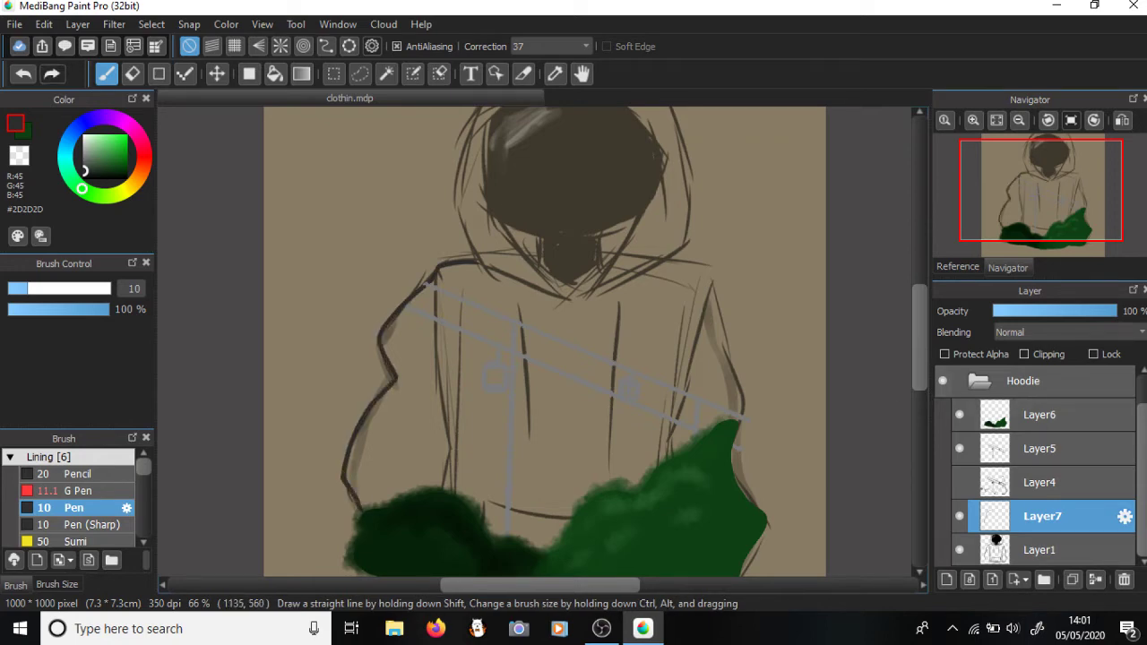
- Outline the hood, the face opening, and the right shoulder and sleeve down to the green section
scroll(486, 154, "up", 2)
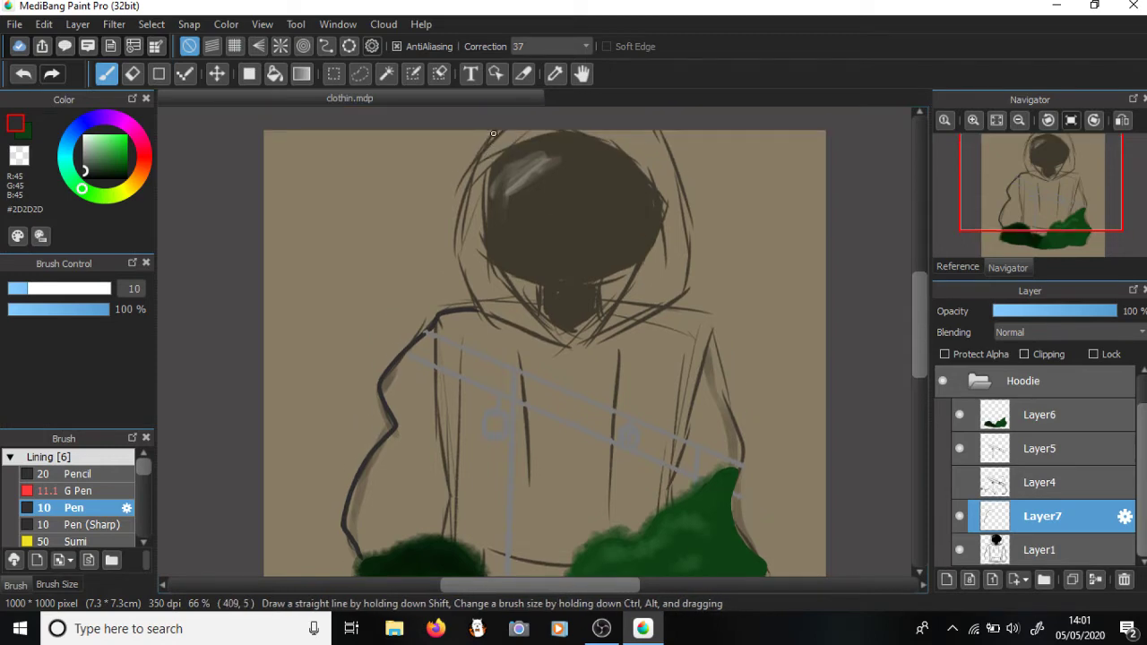
left_click_drag(493, 135, 461, 185)
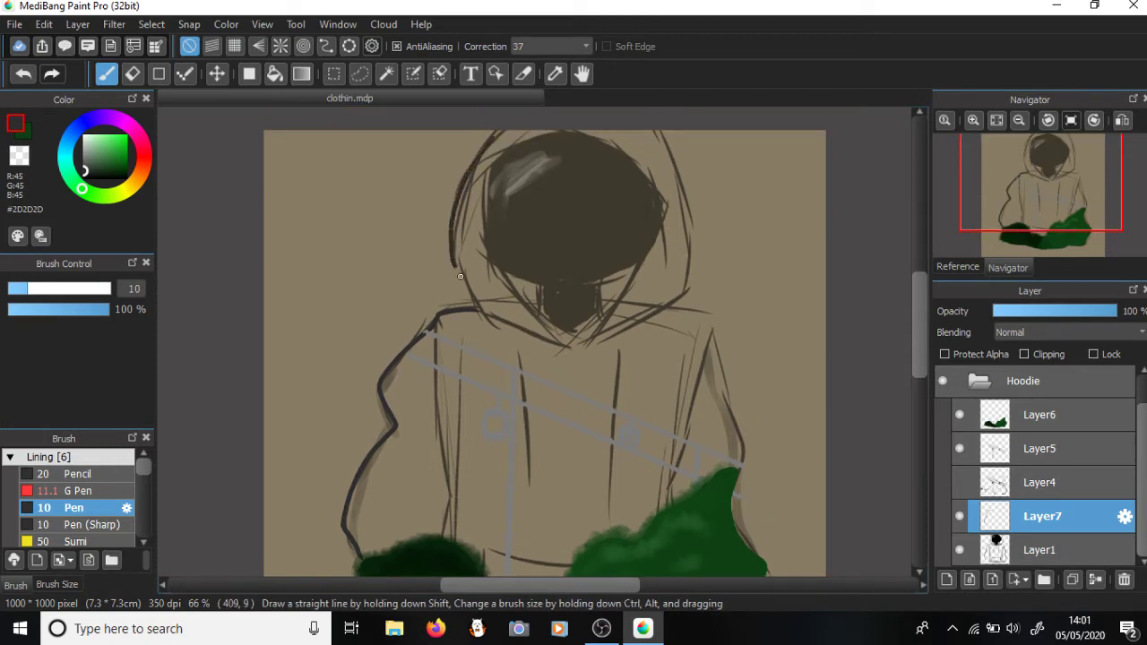
left_click_drag(476, 305, 484, 312)
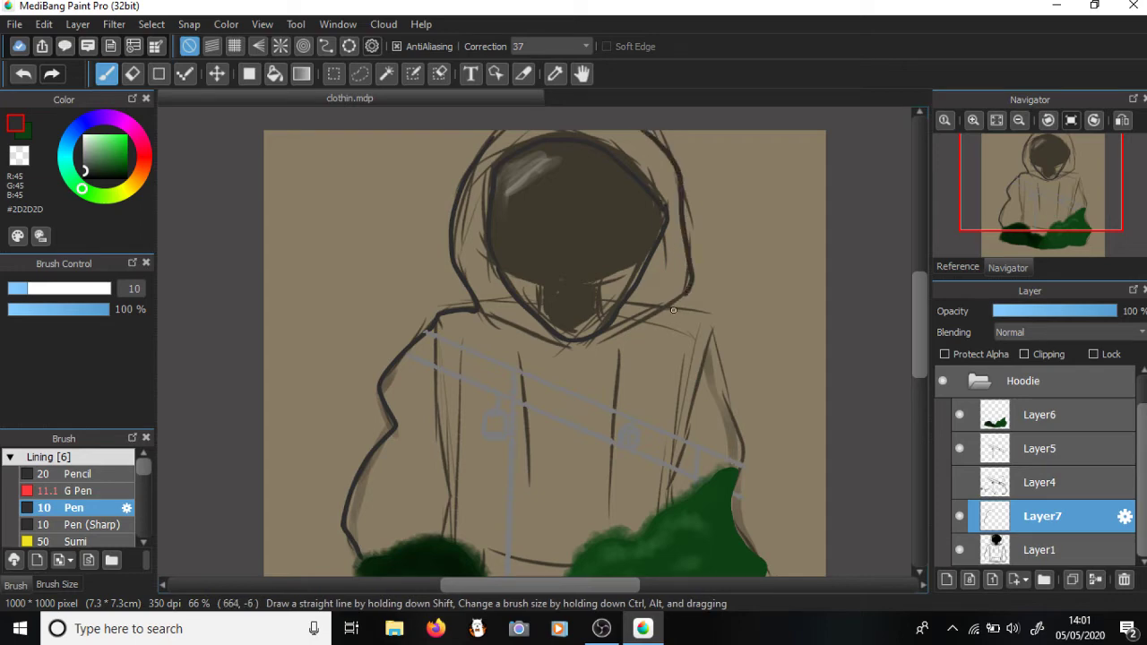
left_click_drag(673, 310, 631, 328)
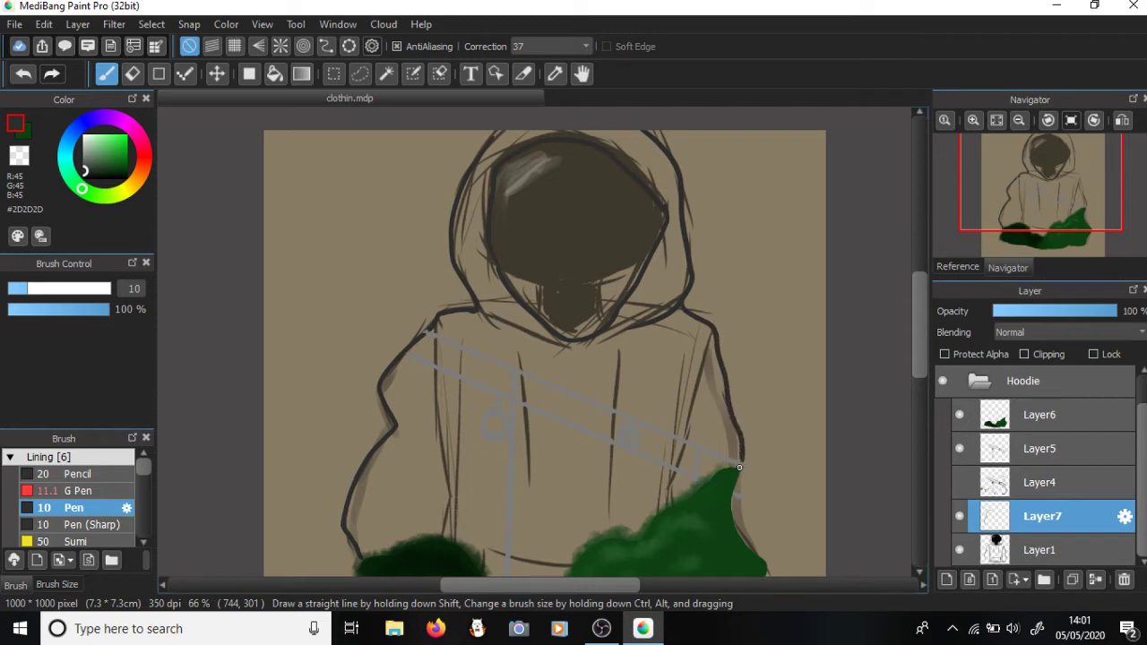
- Trace the body's wavy lower boundary on Layer7 to join both sleeves, and hide Layer6, Layer5 and Layer1
scroll(545, 341, "down", 5)
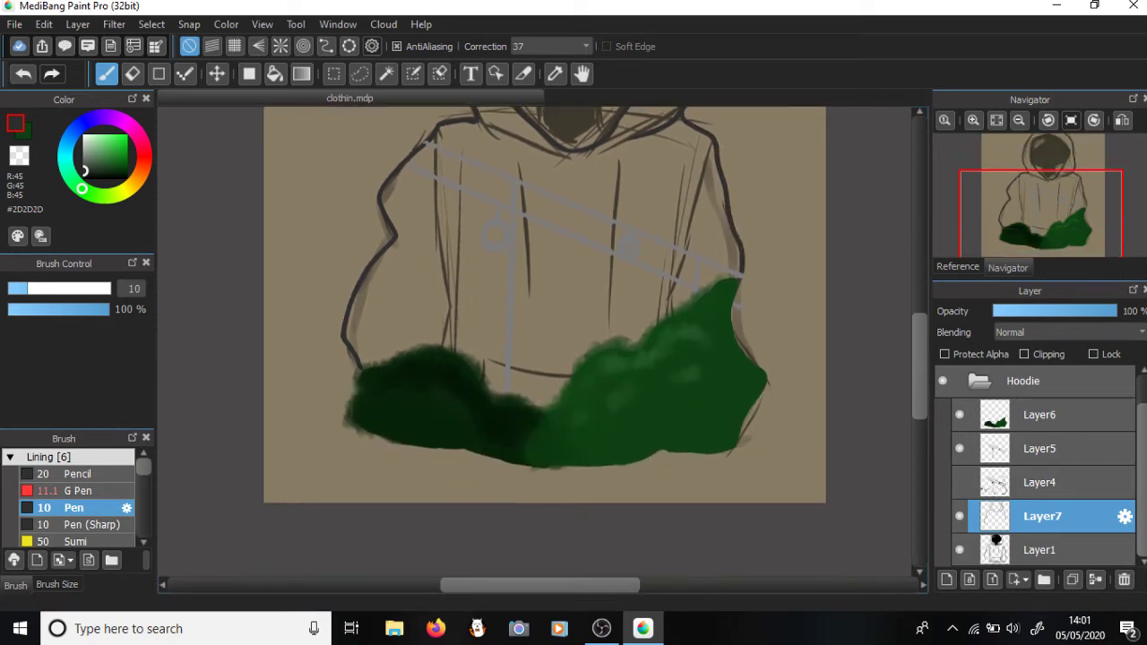
scroll(545, 341, "up", 3)
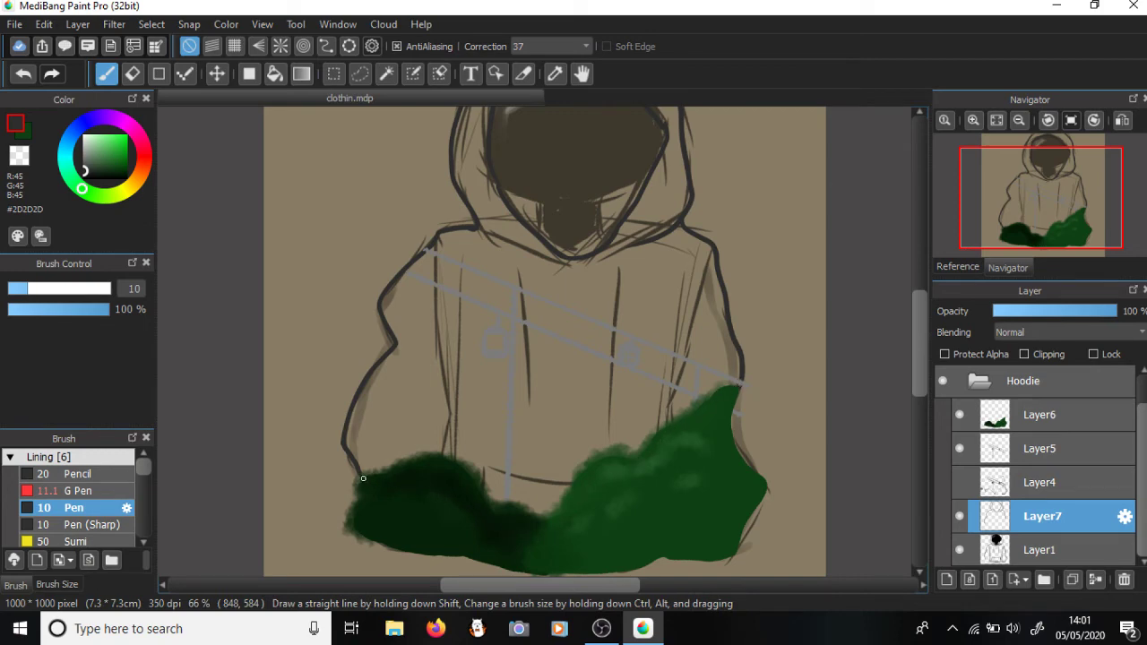
left_click(959, 415)
left_click(959, 448)
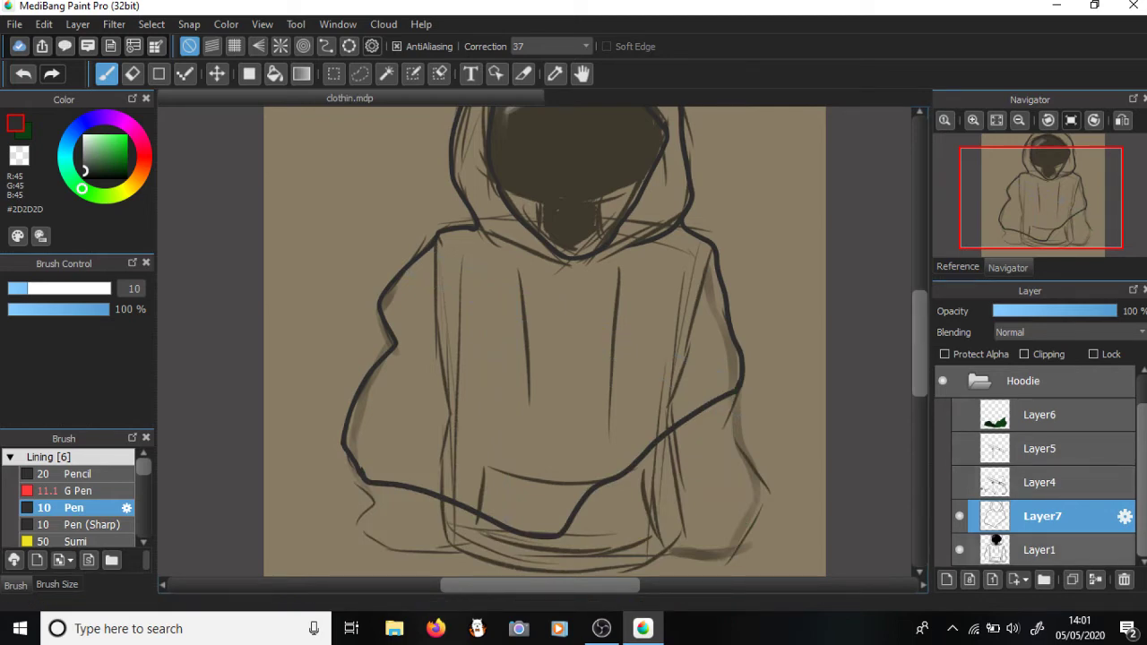
left_click(959, 550)
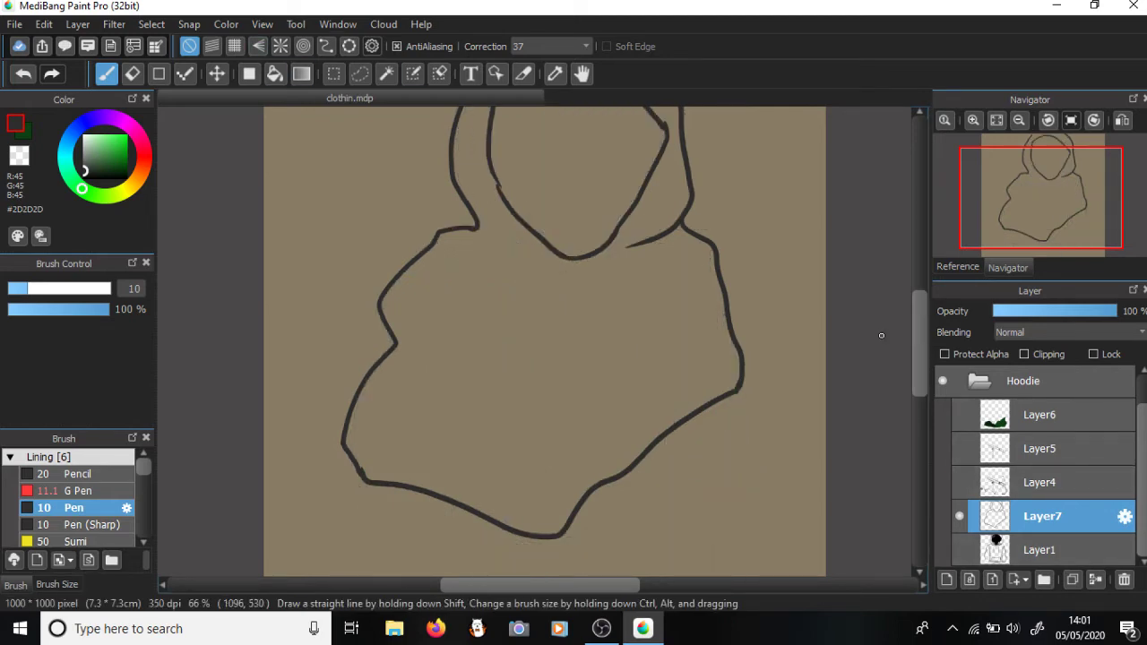
- Fill the outlined hoodie body and hood on Layer7 with dark grey #2D2D2D, keeping the layer unclipped and the face opening empty
scroll(910, 363, "up", 4)
scroll(538, 269, "down", 3)
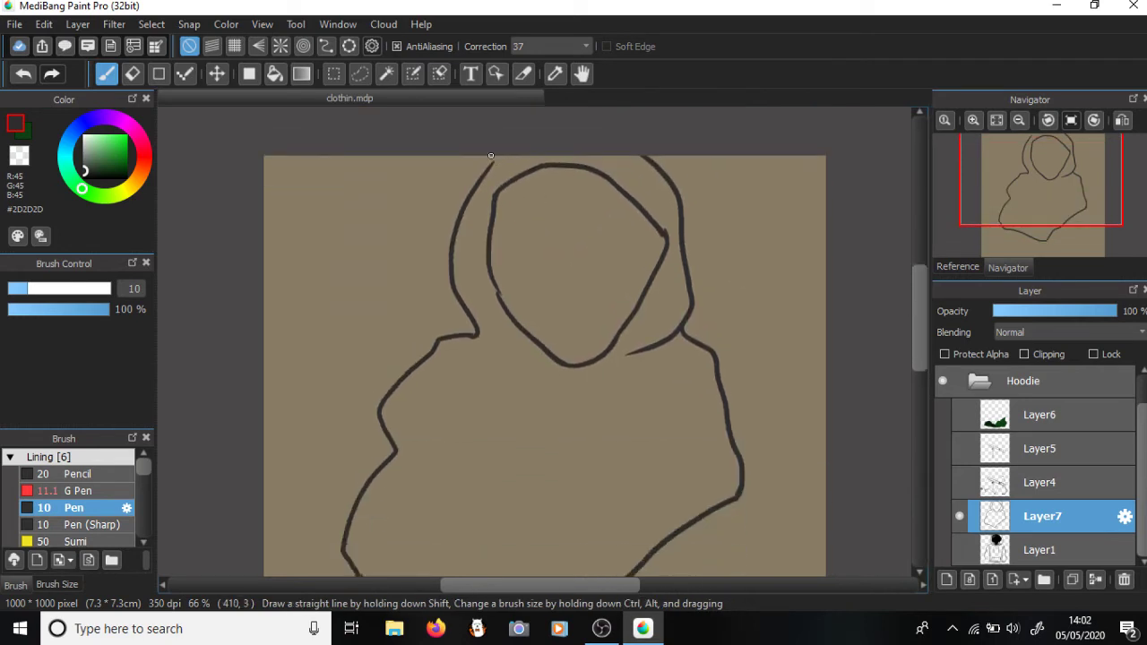
left_click(275, 73)
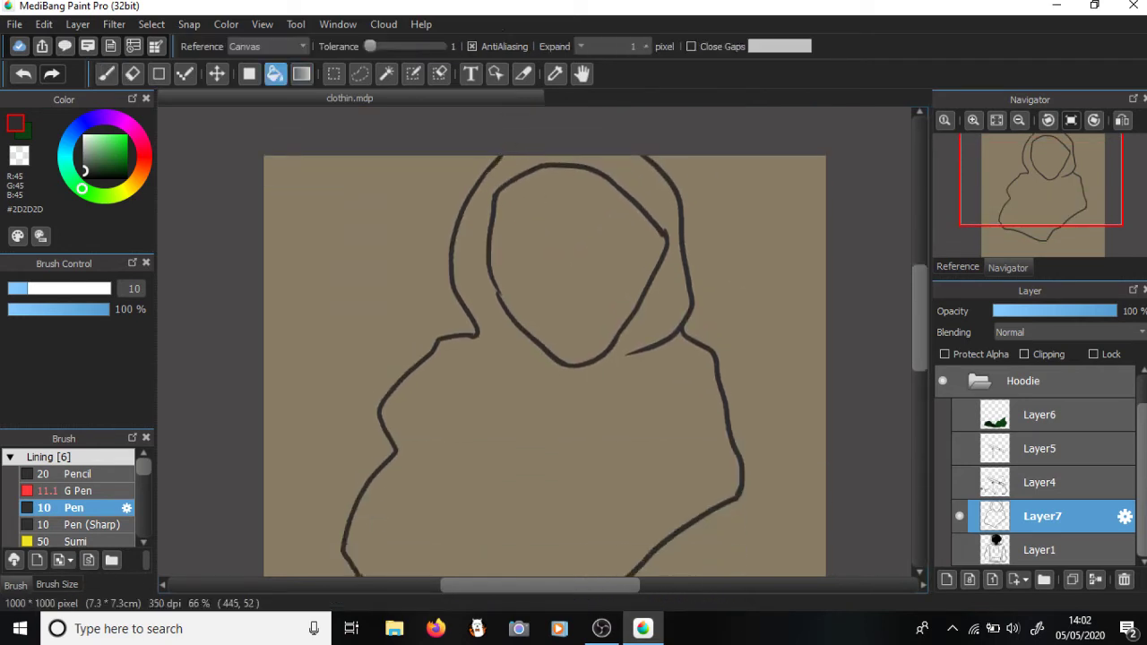
left_click_drag(919, 356, 919, 394)
left_click(471, 206)
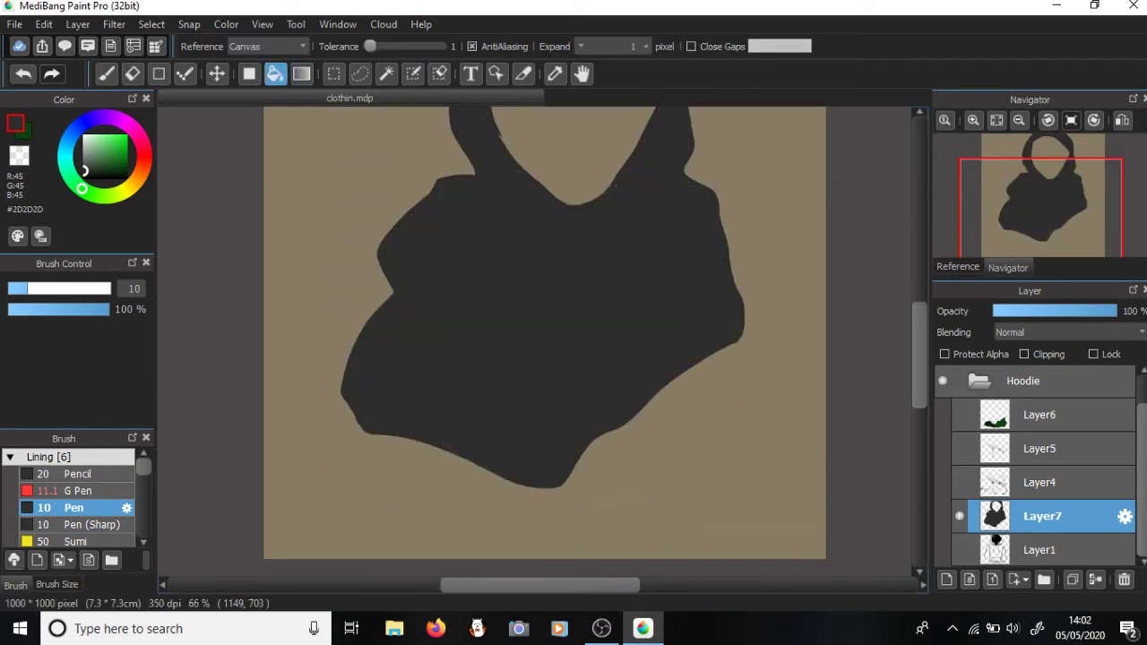
scroll(545, 340, "up", 3)
scroll(545, 341, "down", 1)
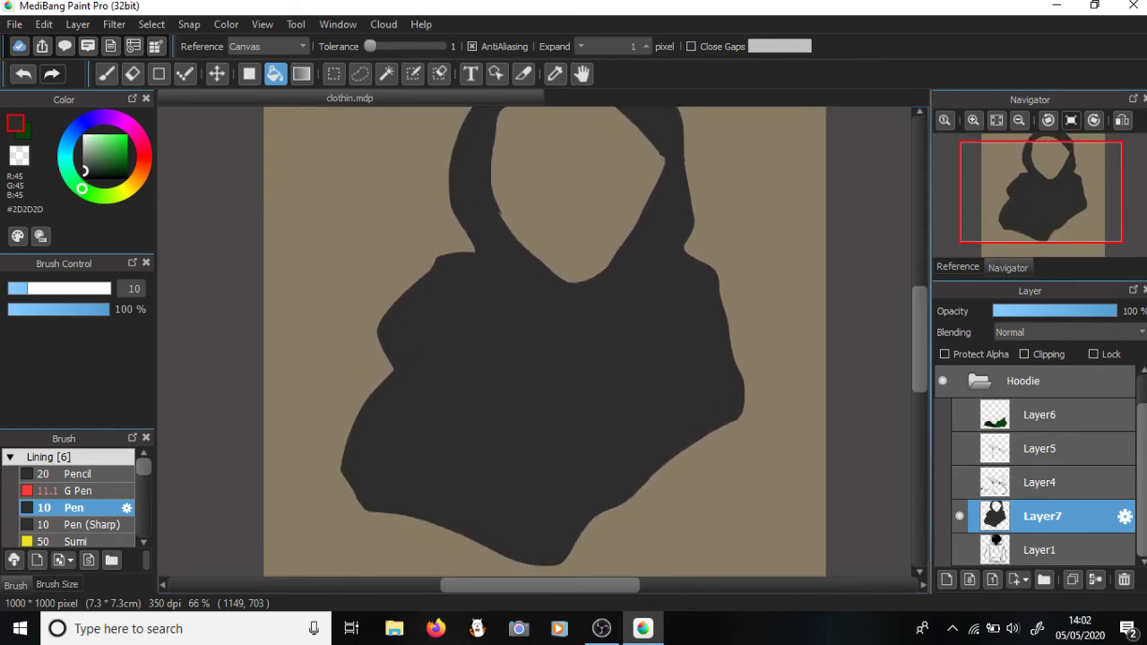
left_click(1024, 354)
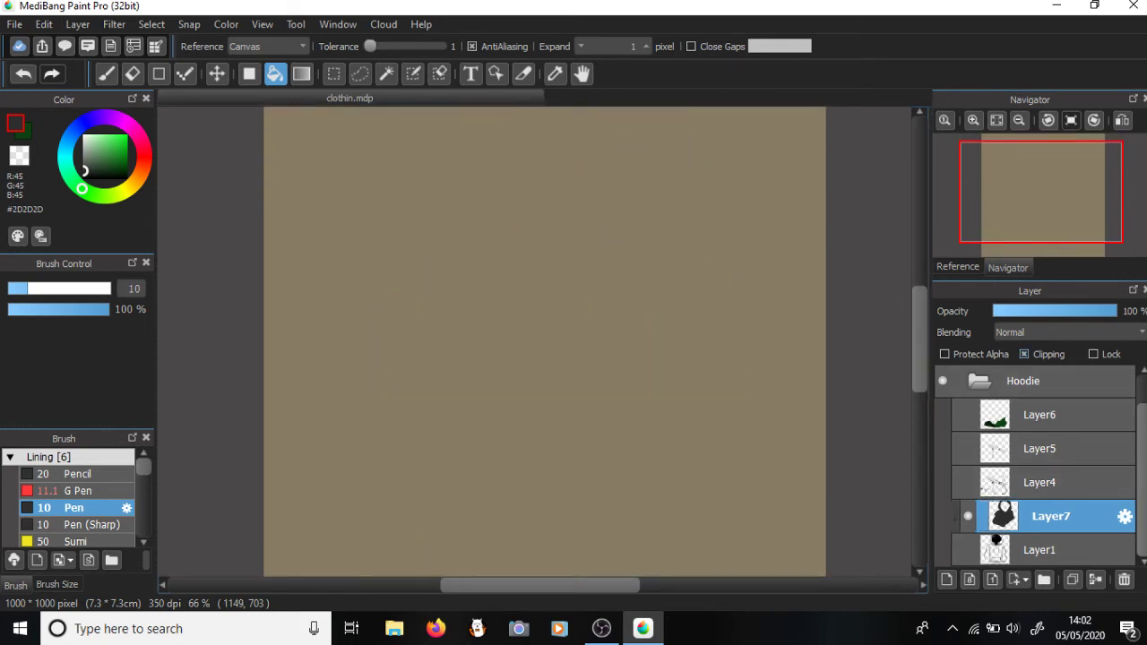
left_click(1025, 354)
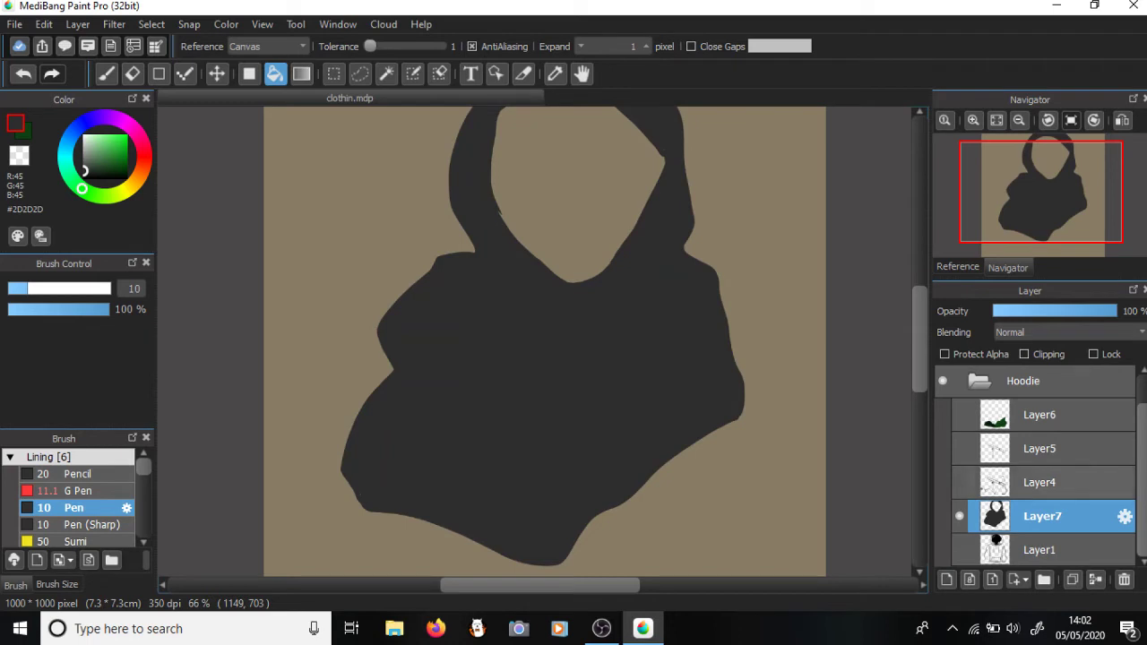
- Show Layer5 and Layer6 again and move Layer1 to the top of the Hoodie folder
left_click(1040, 482)
left_click(959, 448)
left_click(959, 414)
left_click_drag(1040, 549, 1040, 398)
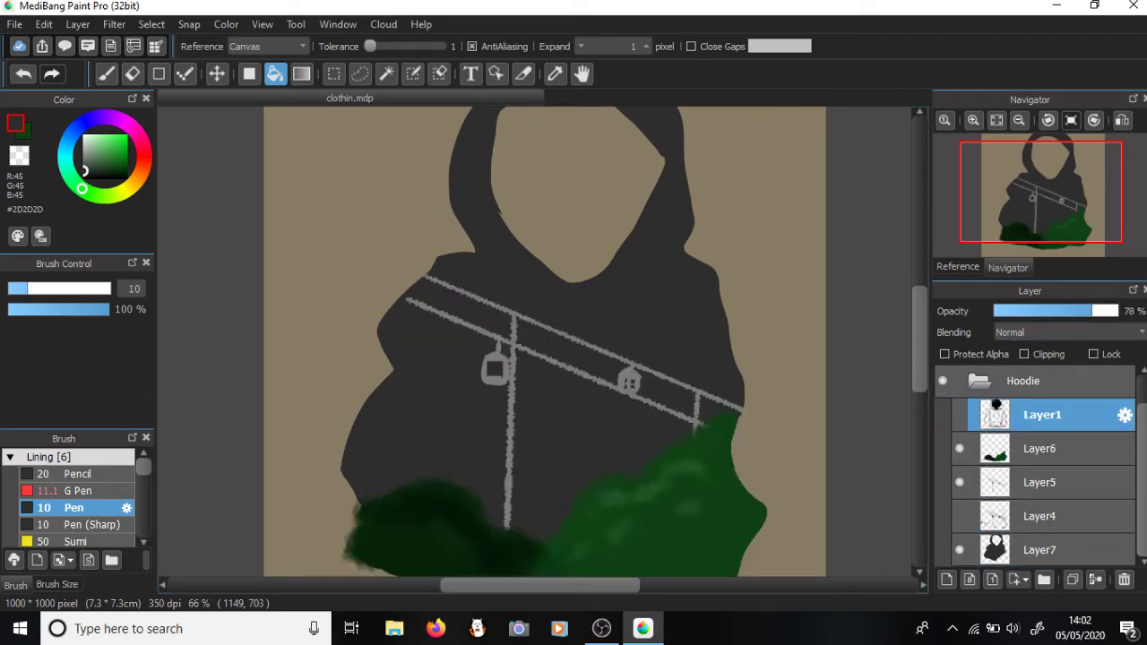
- Show Layer1 at 100% opacity and paint the gaps at the base of the neck black #000000 with the 10 px Pen
left_click(960, 414)
left_click(1079, 311)
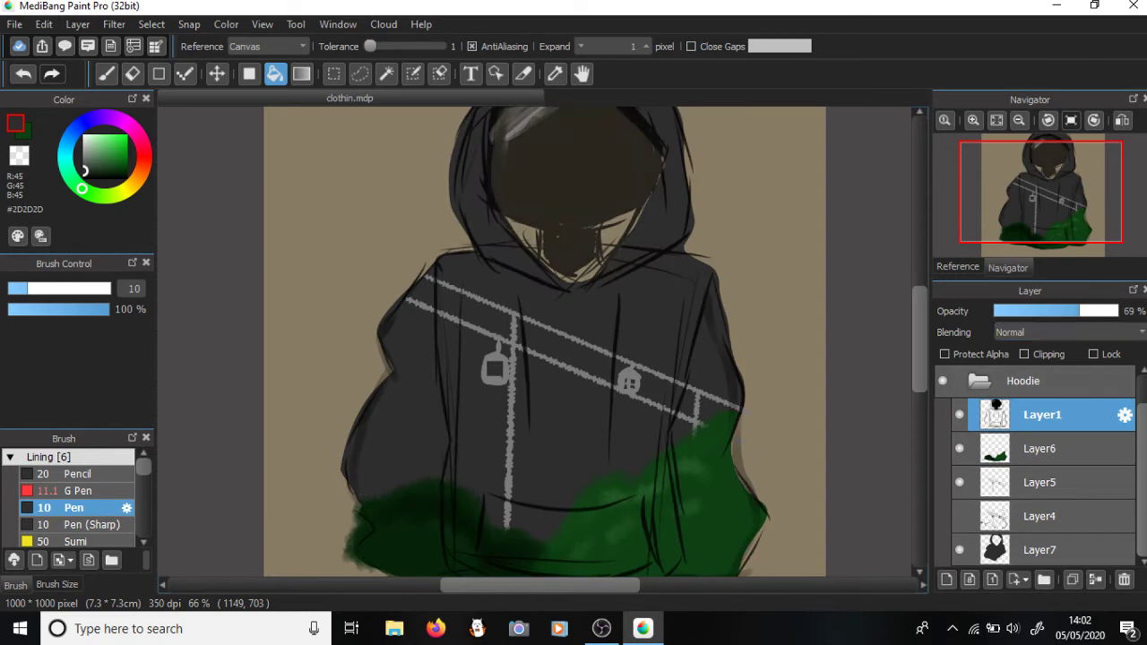
left_click_drag(1080, 311, 1118, 311)
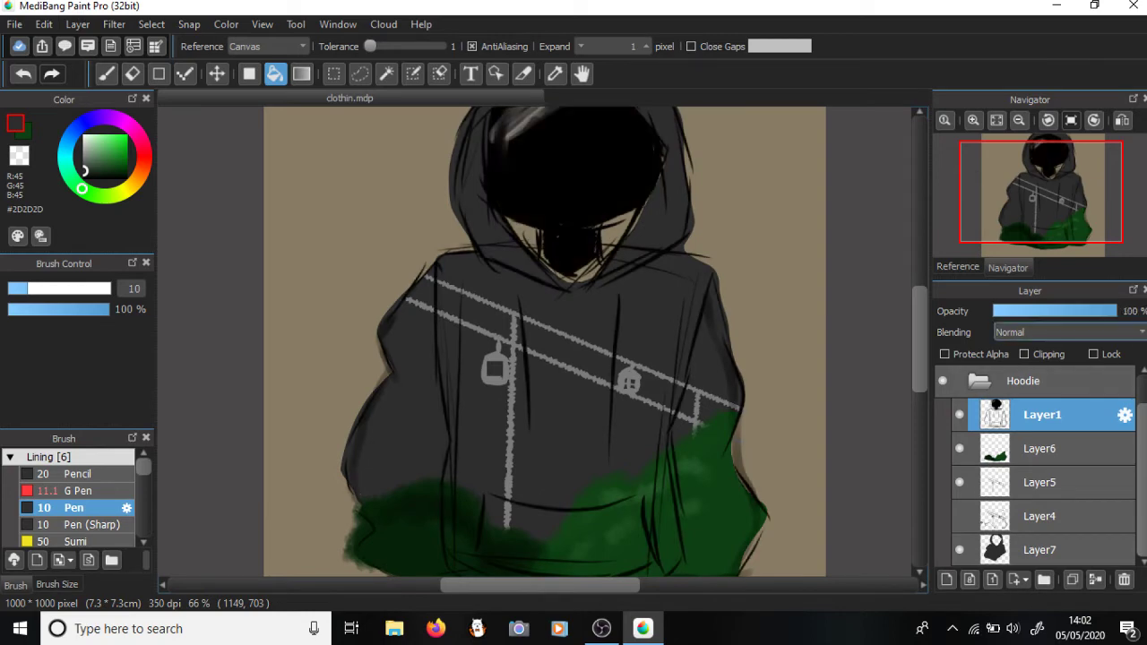
right_click(565, 166)
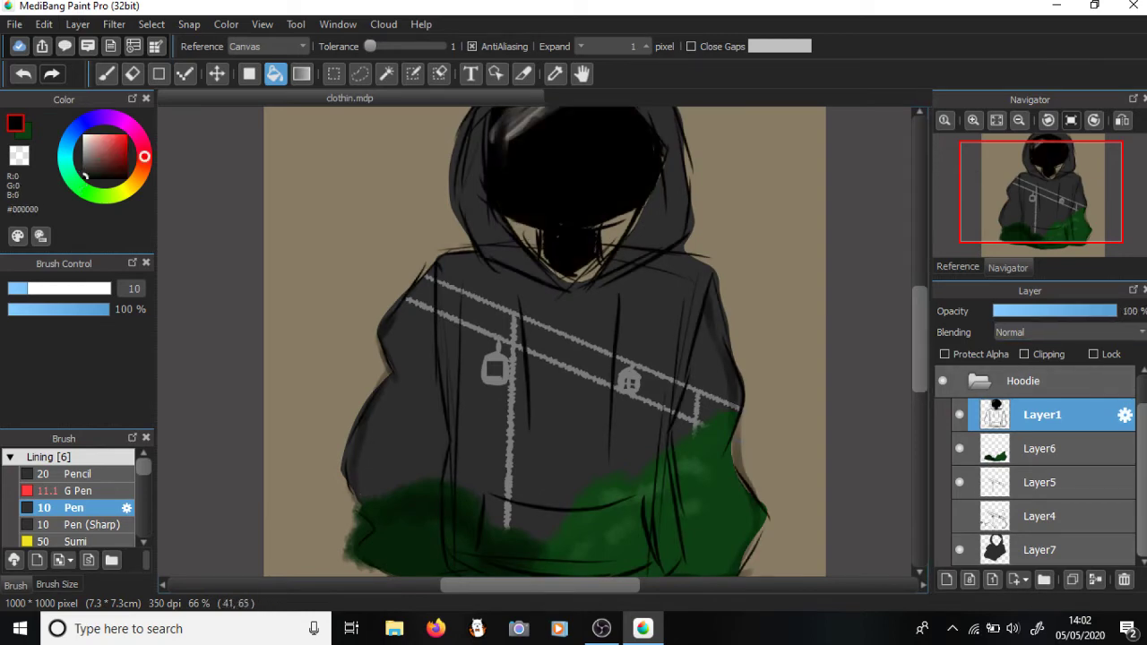
left_click(107, 73)
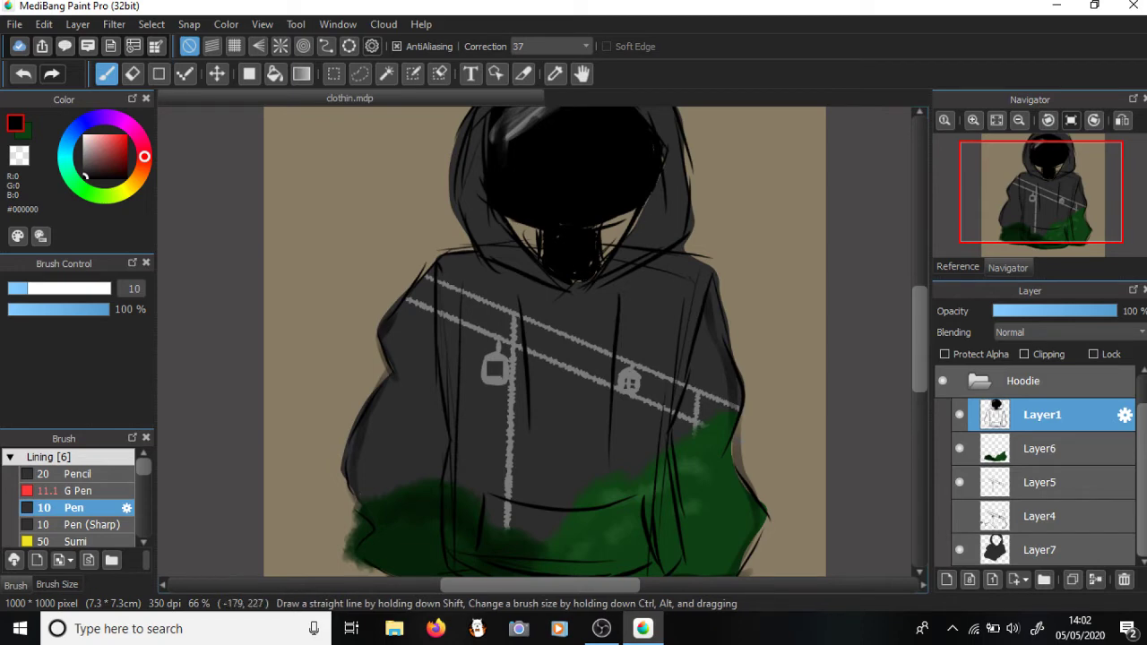
- Add a new layer beneath Layer7 and paint the openings on both sides of the neck light grey #ACACAC
left_click(85, 148)
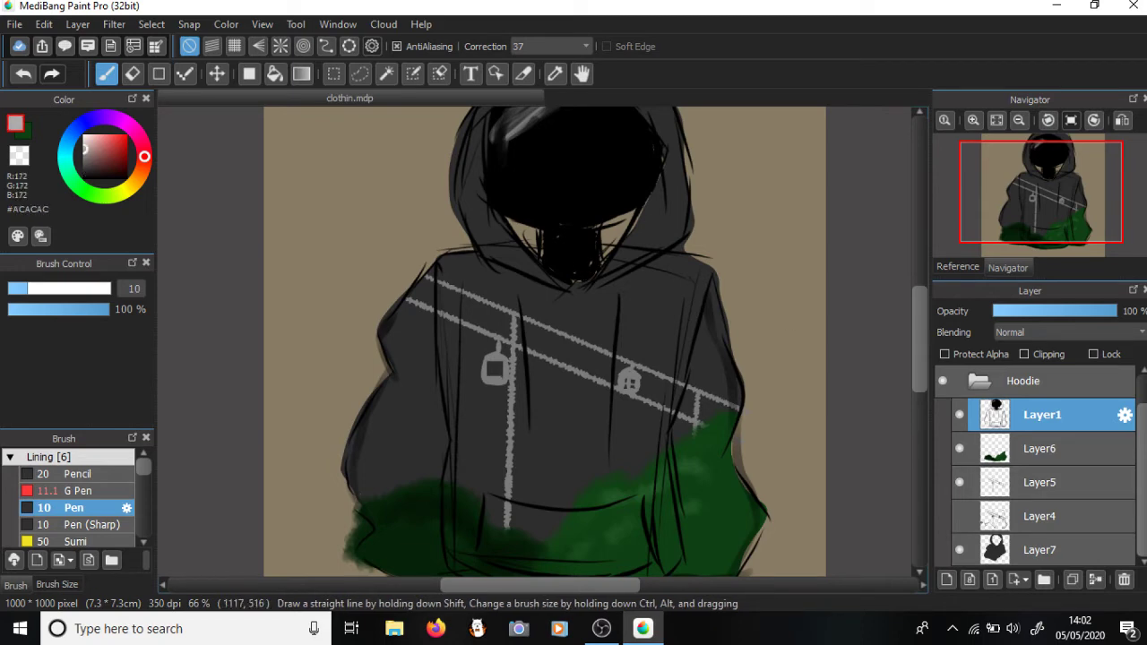
left_click(1075, 549)
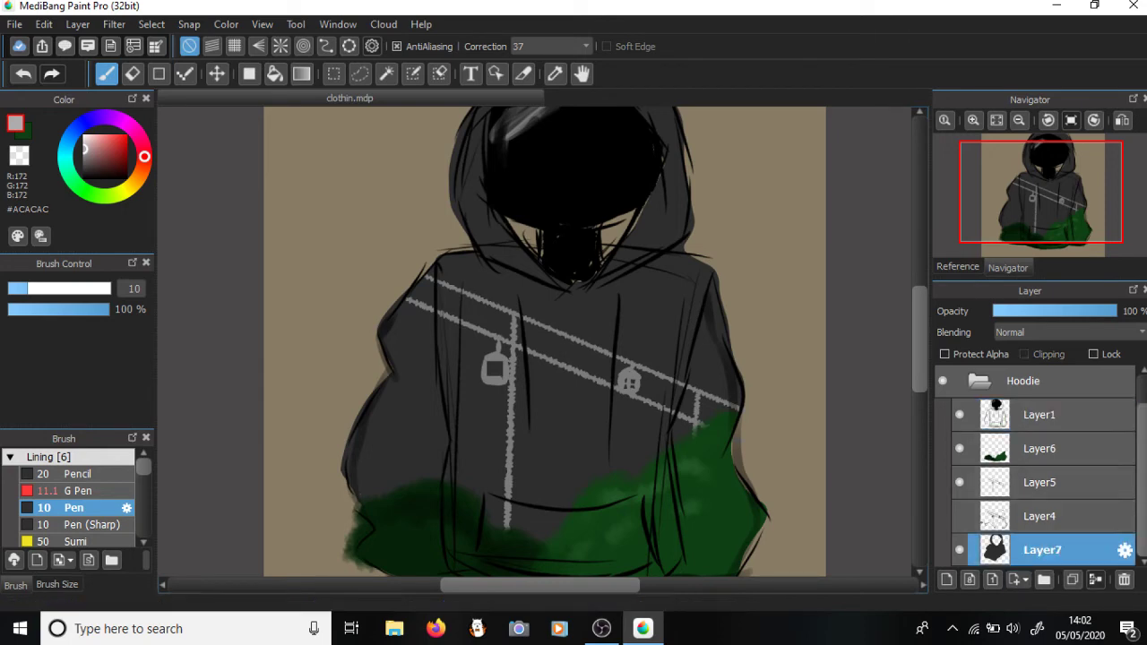
left_click(946, 580)
scroll(1076, 516, "down", 1)
left_click_drag(1076, 550, 1040, 502)
left_click(1042, 550)
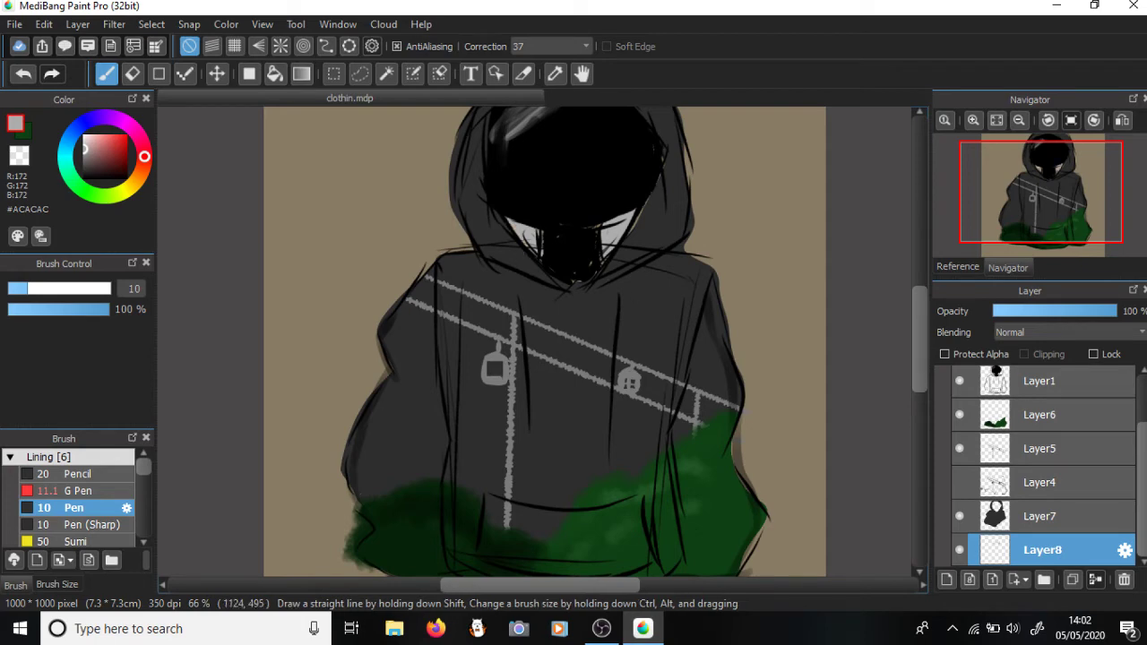
- Touch up the edges of the hood on Layer7 with the dark grey #2D2D2D sampled from the hood
scroll(611, 292, "up", 2)
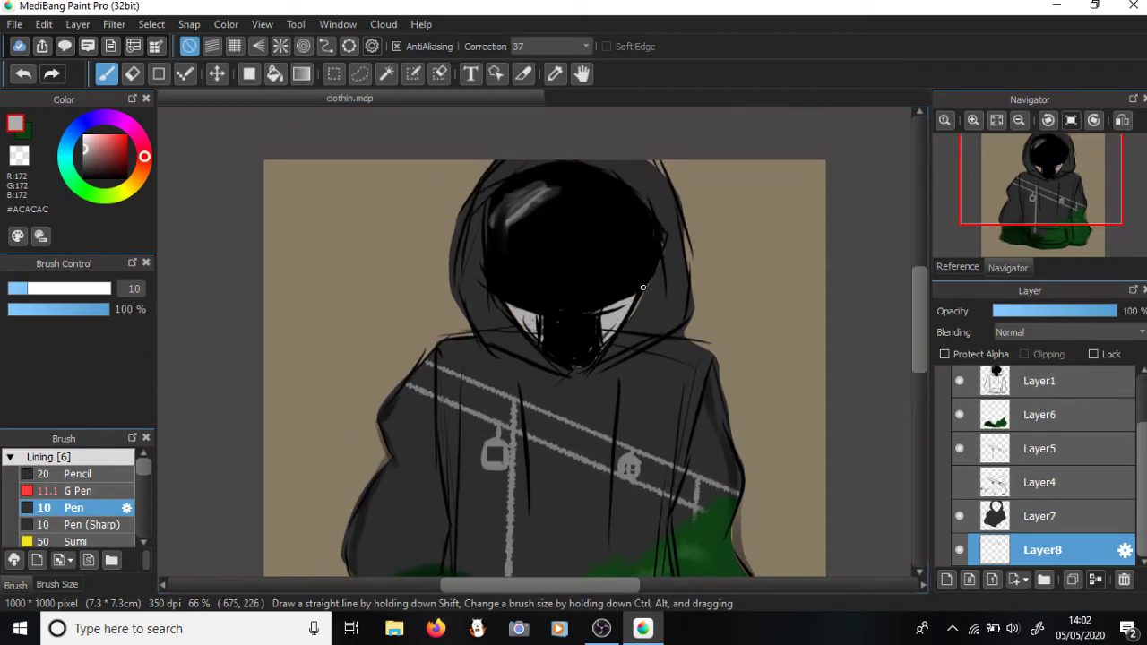
left_click(1040, 517)
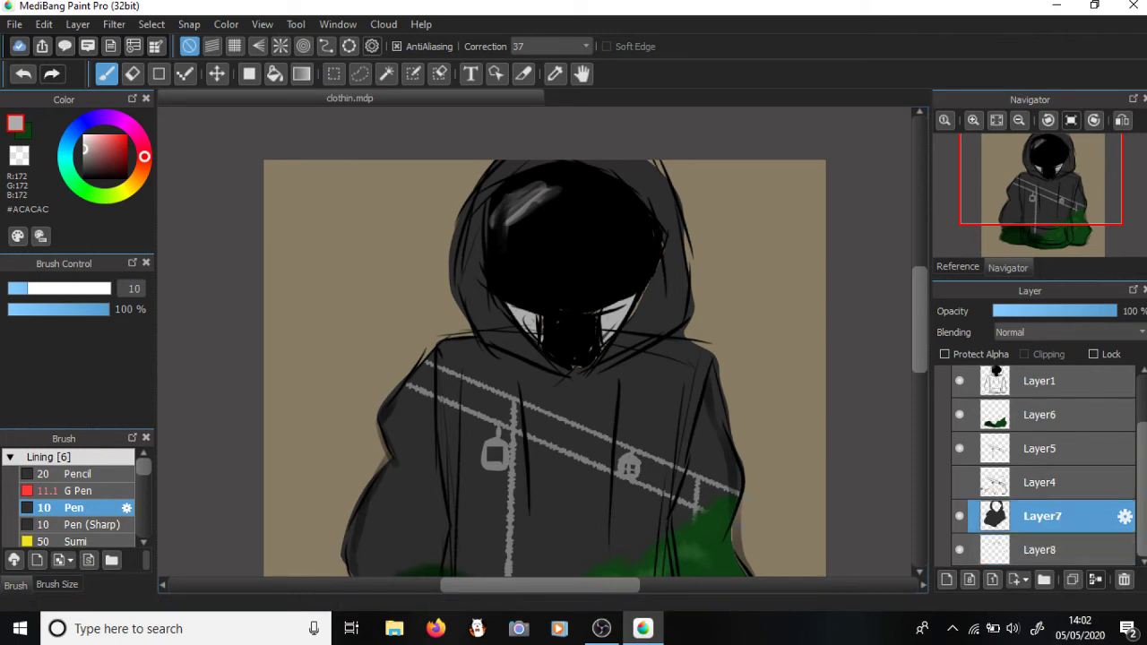
left_click(1040, 550)
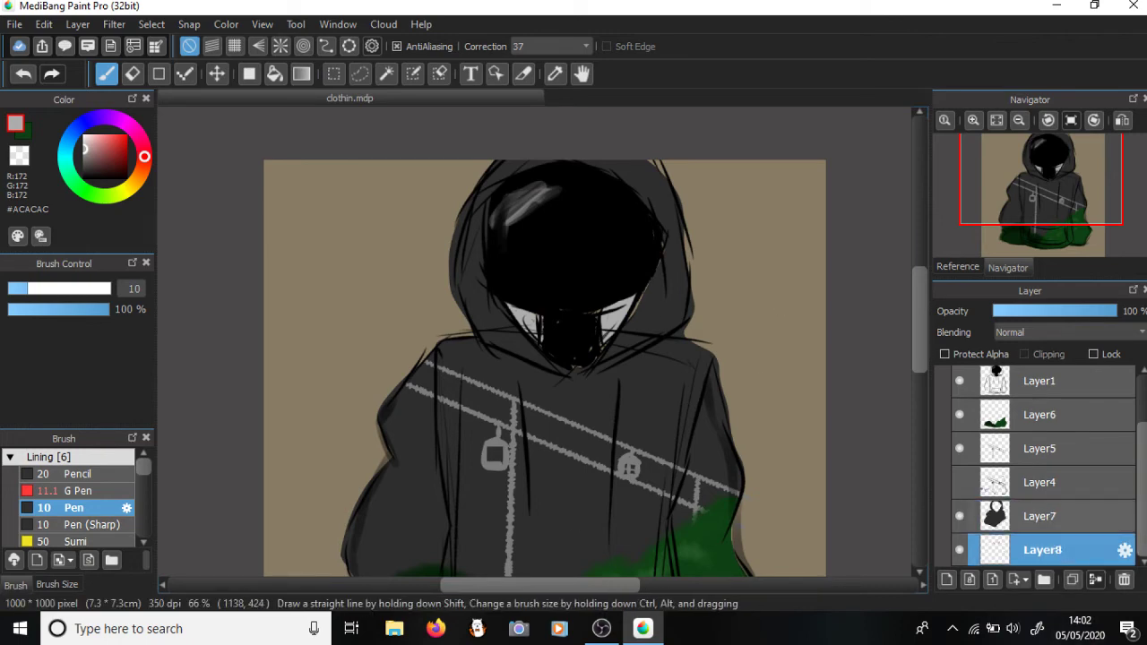
left_click(1040, 517)
right_click(656, 290)
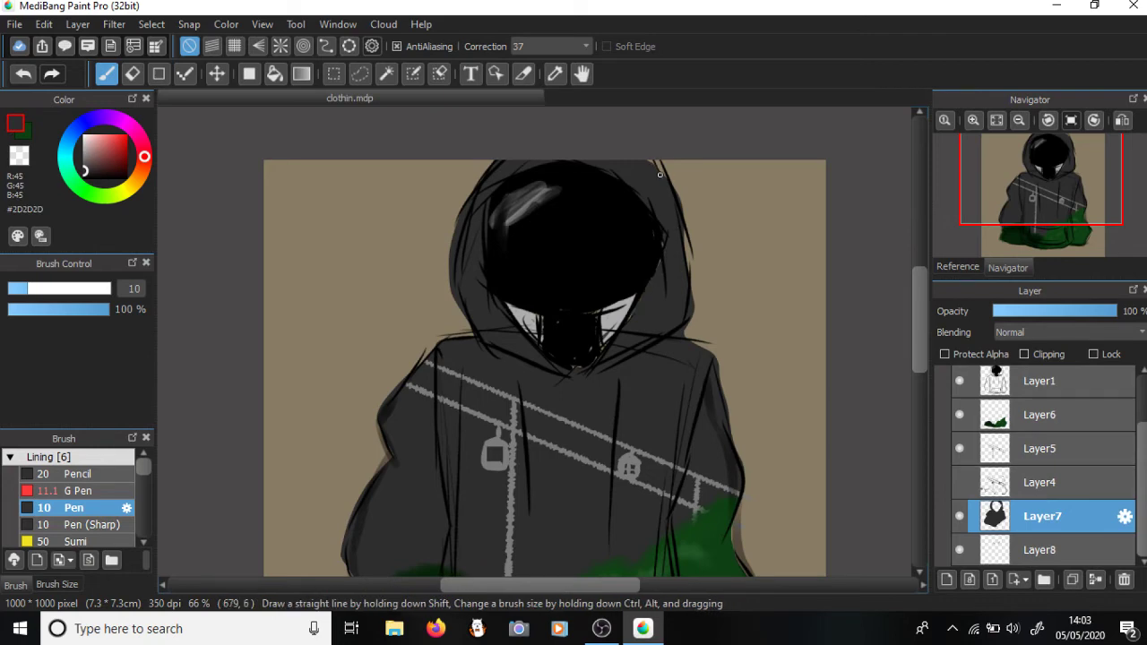
- Clean up the small window openings of the emblem inside the diagonal band on Layer5 with the Eraser
scroll(545, 340, "down", 5)
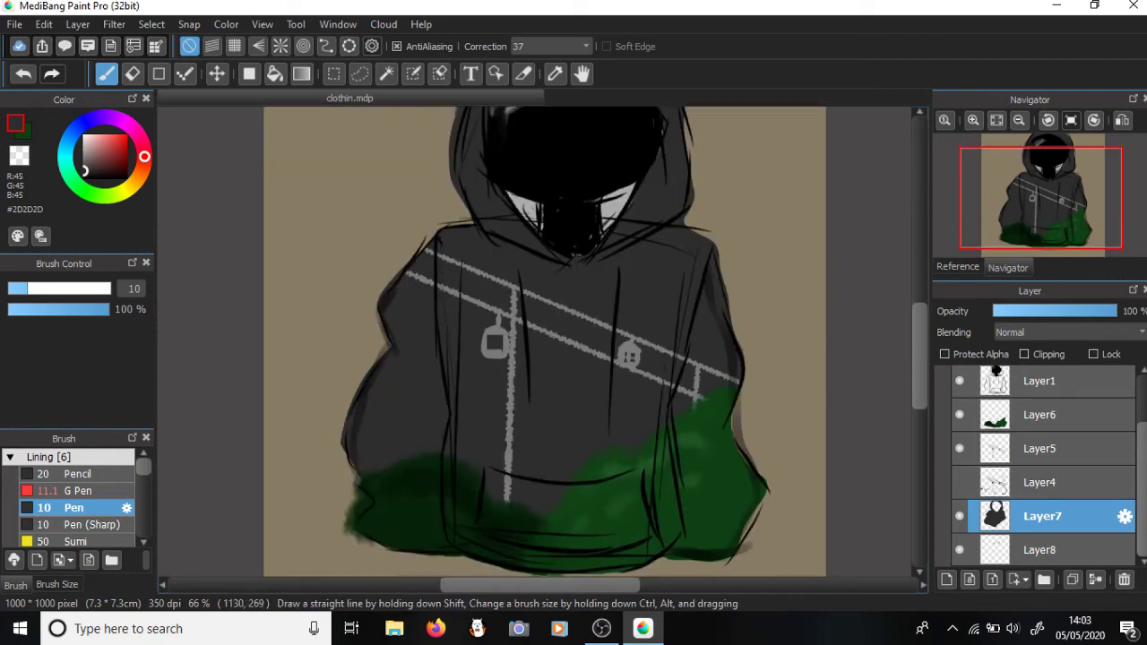
left_click(1039, 482)
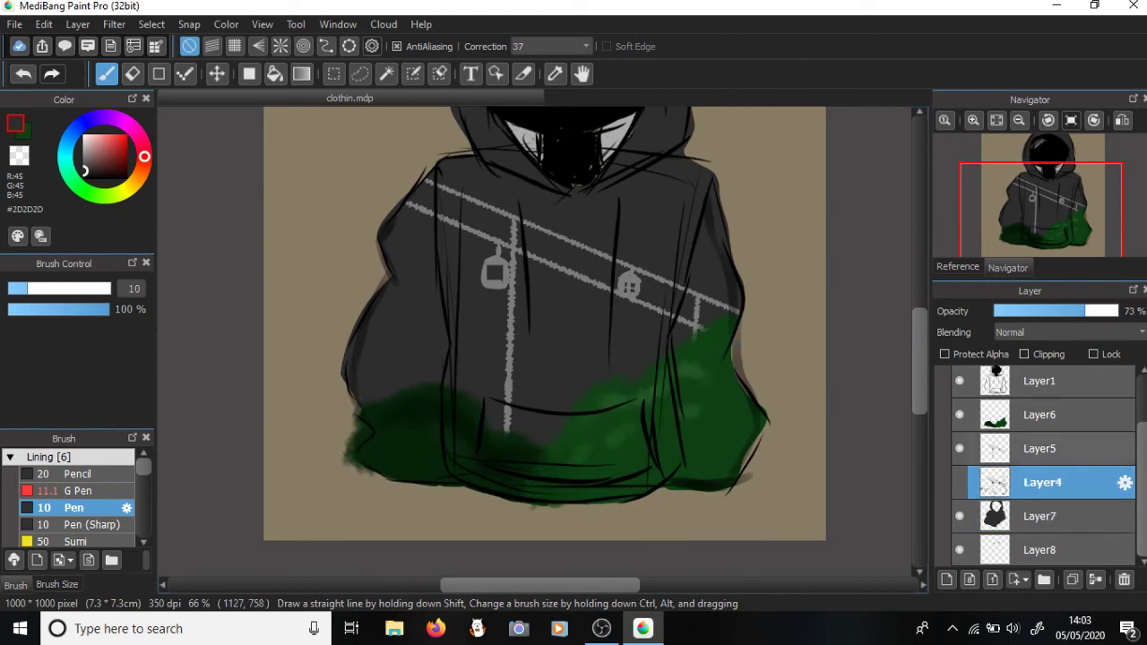
left_click(1040, 448)
left_click(959, 448)
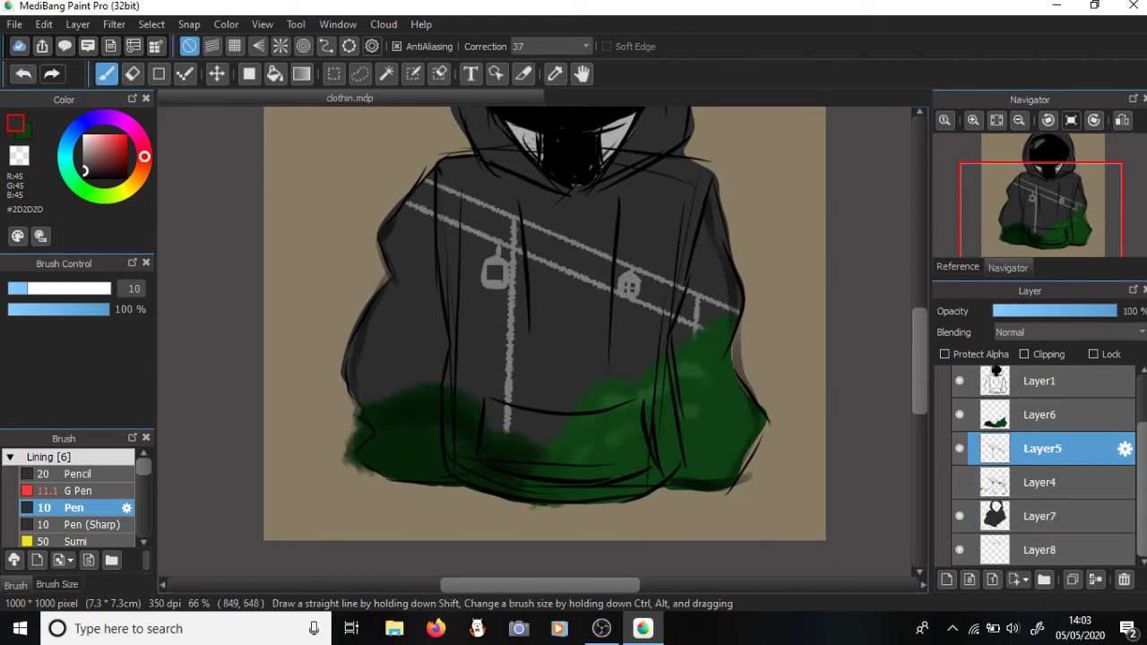
scroll(646, 273, "up", 5)
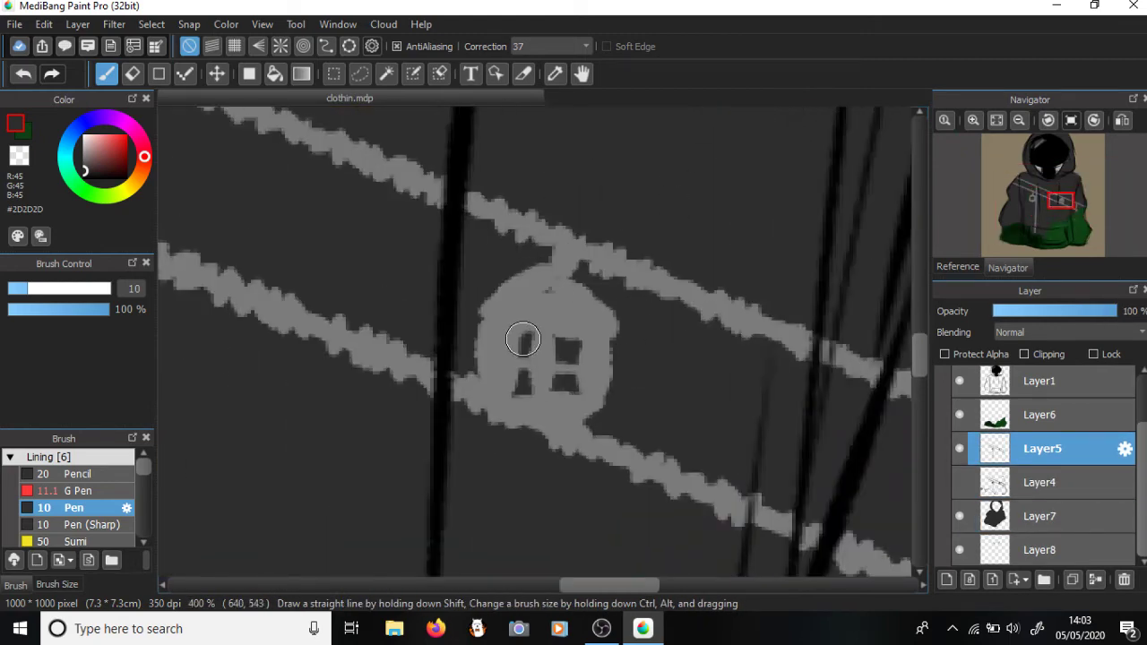
key("e")
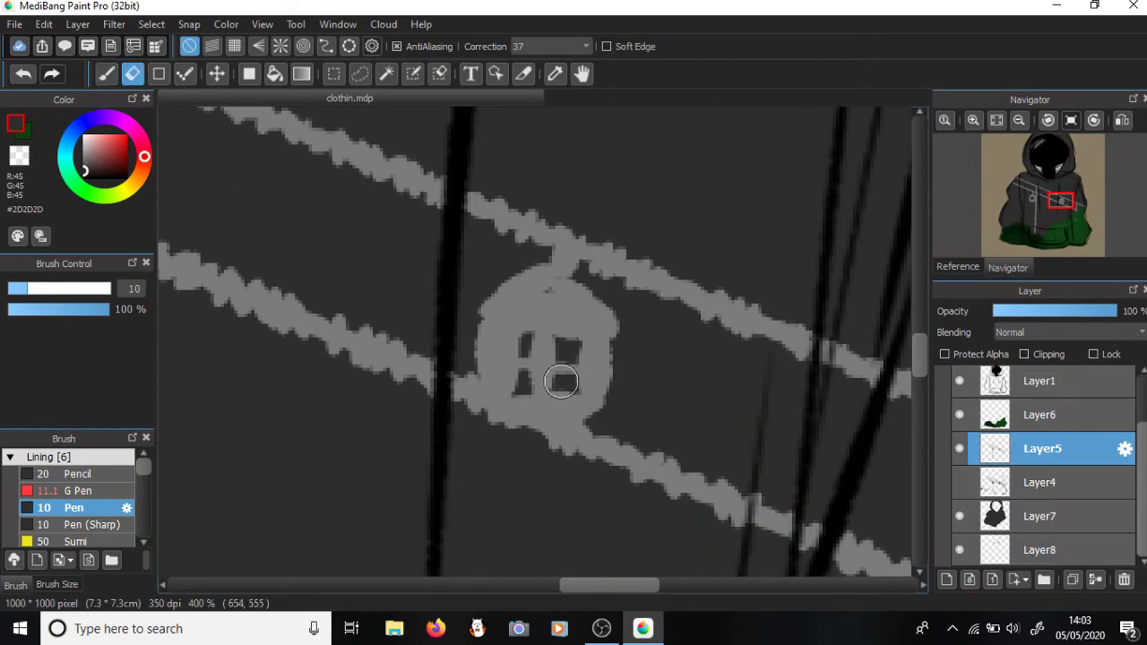
mouse_move(507, 341)
left_mouse_down()
mouse_move(572, 346)
mouse_move(562, 381)
mouse_move(520, 383)
mouse_move(521, 343)
mouse_move(516, 388)
mouse_move(501, 345)
mouse_move(501, 389)
mouse_move(495, 331)
mouse_move(584, 349)
mouse_move(580, 380)
mouse_move(566, 342)
mouse_move(544, 363)
left_mouse_up()
- Sample grey #7B7B7B from the square-holed emblem beside the vertical line and ready the 10 px Pen for retouching it
left_click_drag(591, 582, 481, 583)
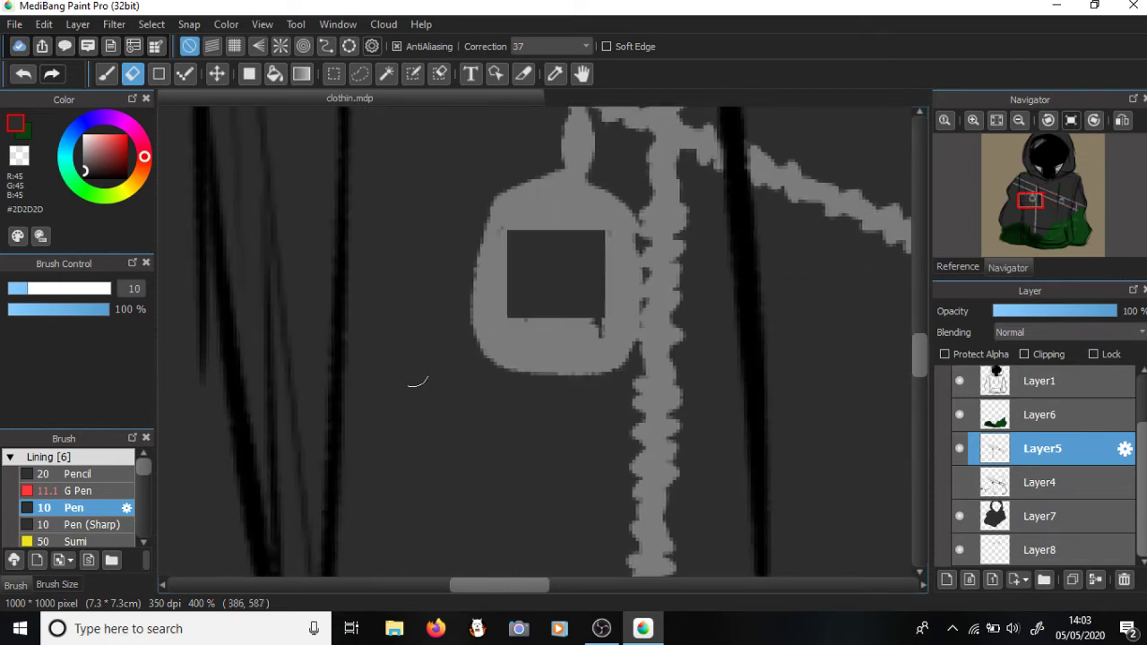
key("b")
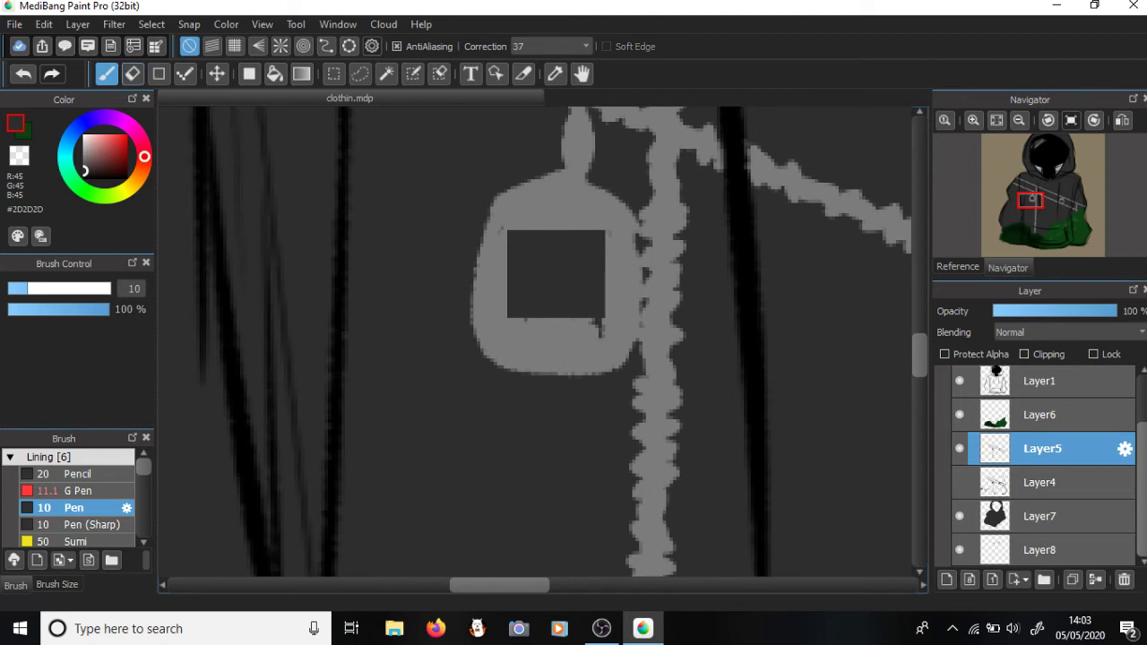
left_click(561, 225, "alt")
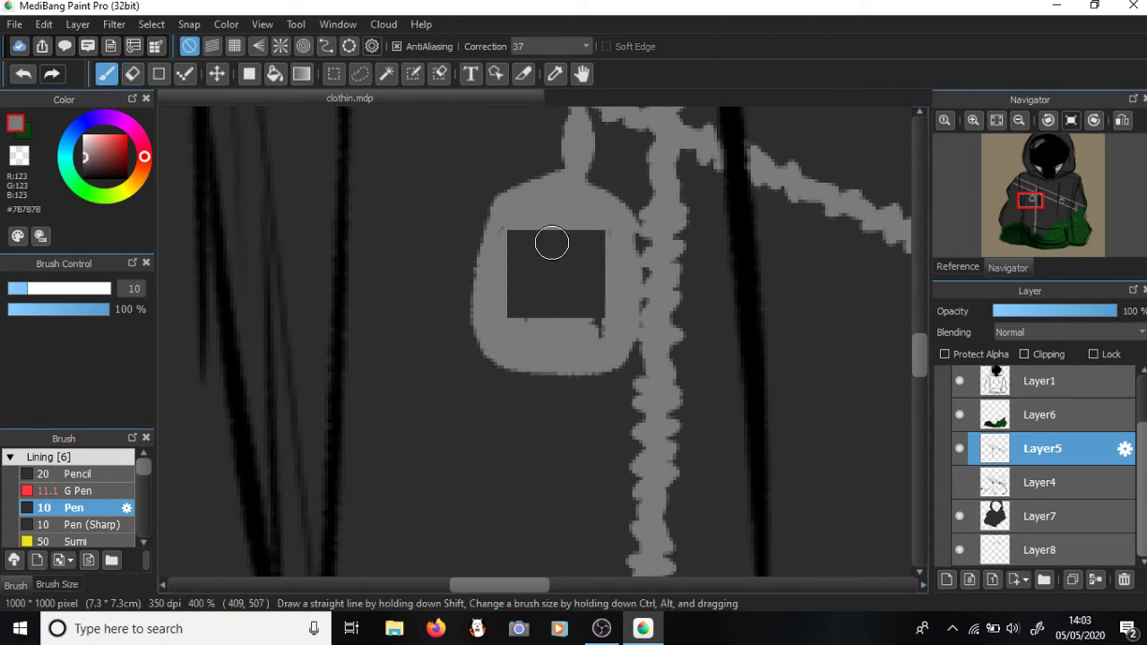
- Draw a grey vertical bar through the dark opening of the hanging buckle and even out the opening's edges
left_click_drag(547, 233, 548, 357)
key("ctrl+z")
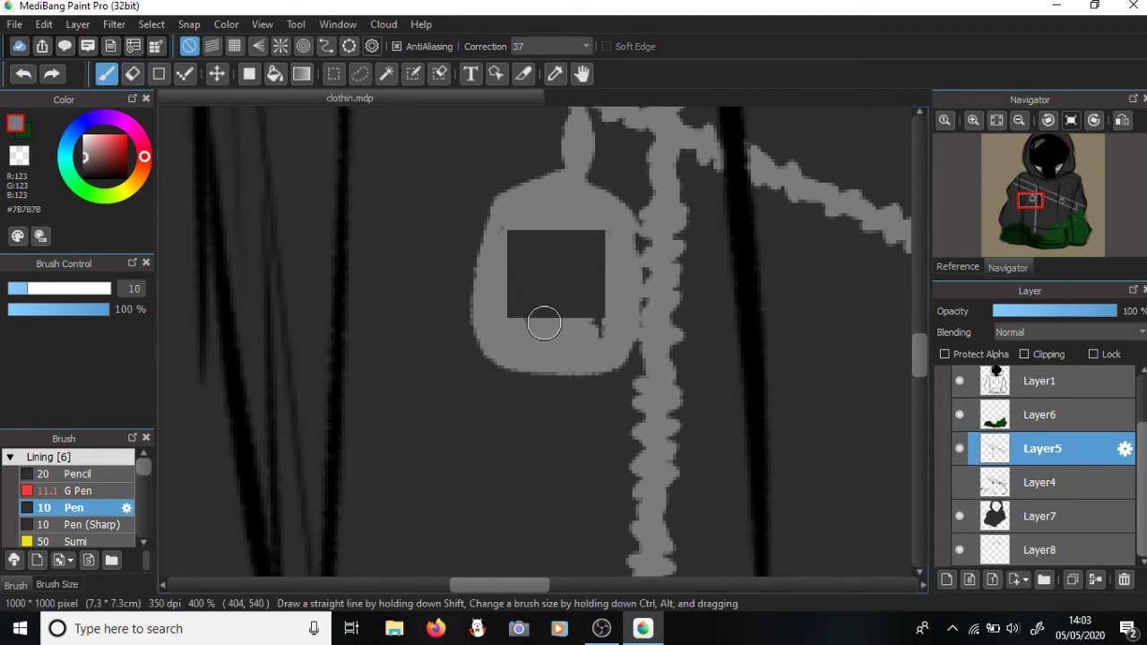
left_click_drag(557, 234, 564, 335)
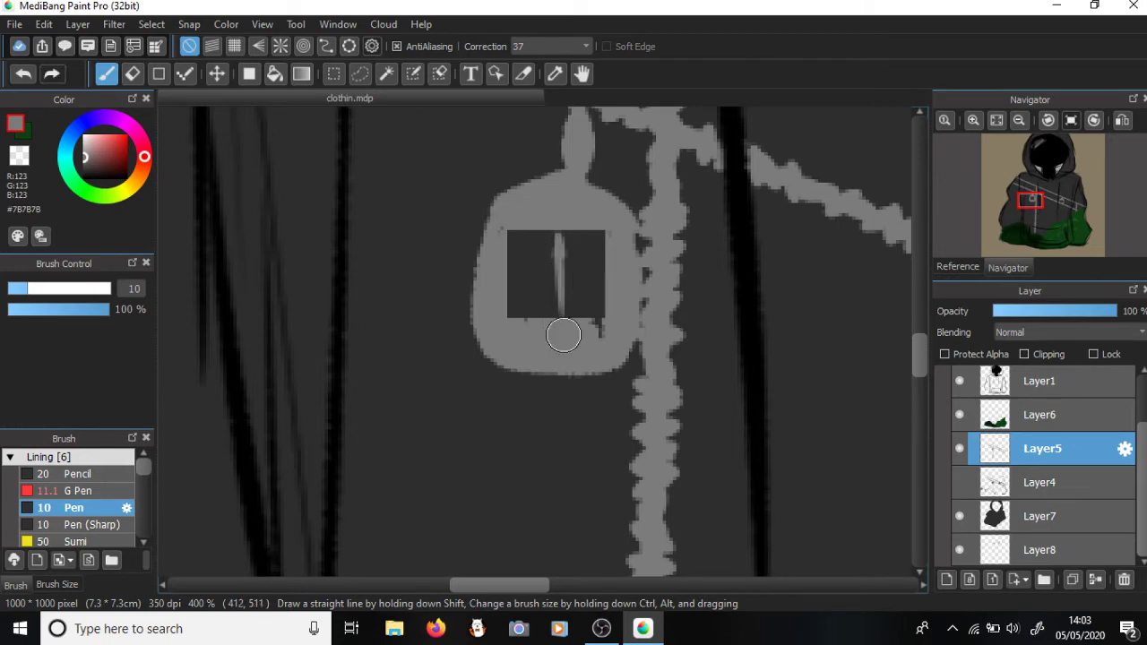
mouse_move(613, 306)
left_mouse_down()
mouse_move(590, 353)
mouse_move(610, 322)
mouse_move(557, 354)
mouse_move(509, 221)
mouse_move(503, 328)
mouse_move(499, 295)
mouse_move(517, 351)
left_mouse_up()
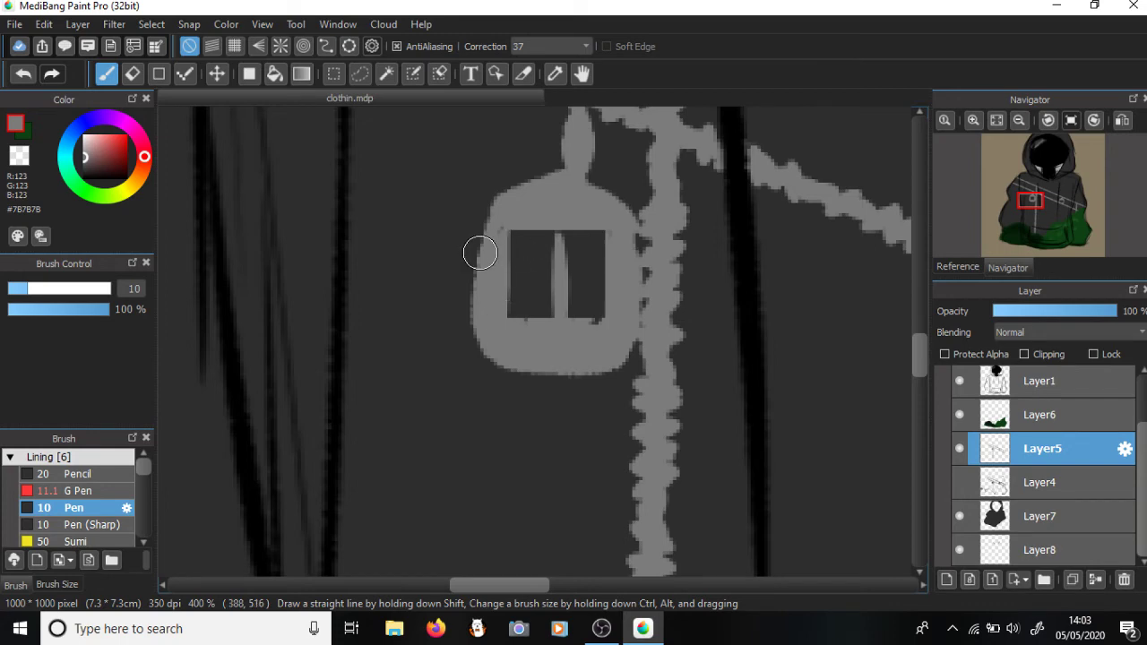
- Draw a grey vertical bar through the opening of the round buckle between the diagonal straps and thicken its frame
scroll(478, 251, "down", 2)
scroll(479, 256, "down", 1)
scroll(708, 283, "up", 2)
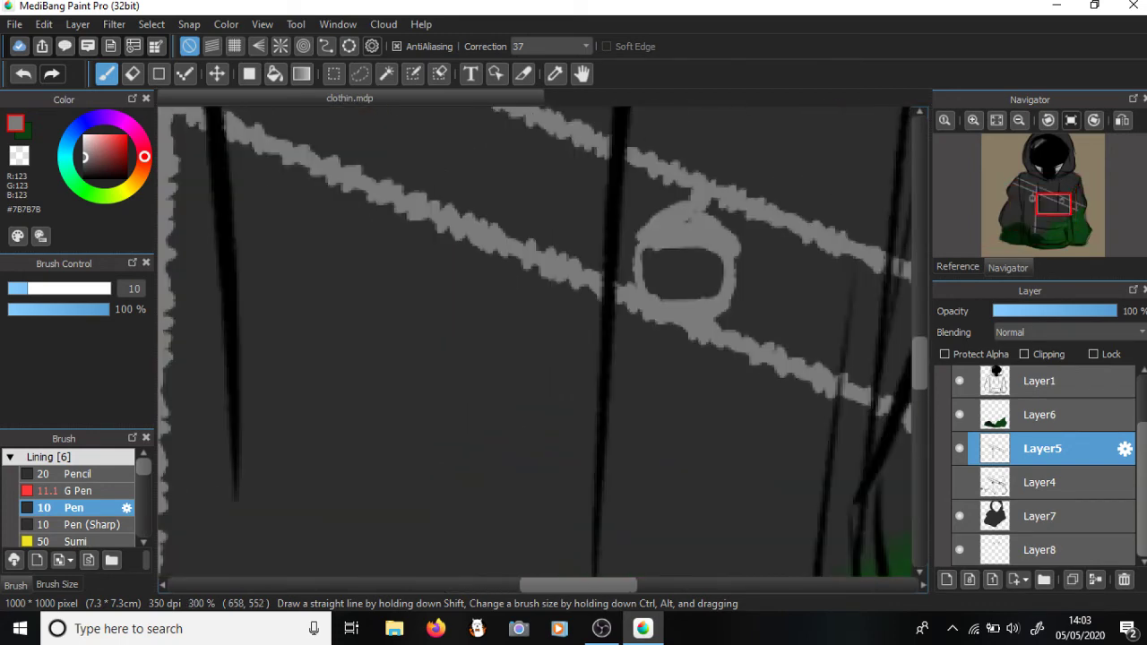
left_click_drag(670, 238, 672, 305)
left_click_drag(628, 229, 625, 305)
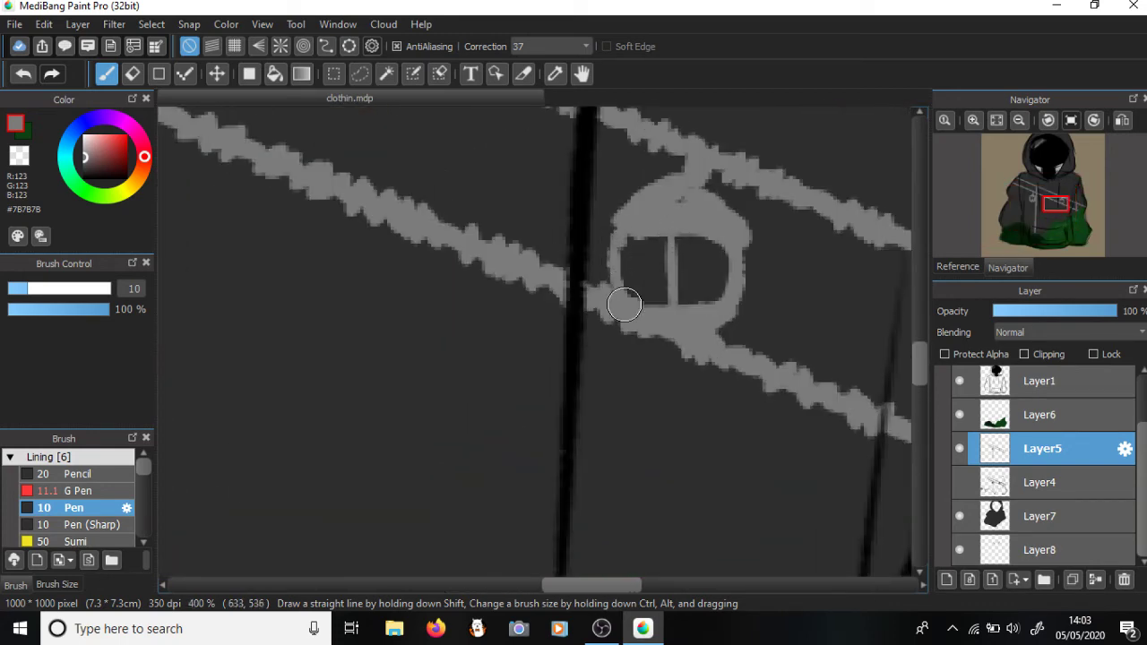
- Examine the straps, buckles and green lower part of the hoodie, both close up and as a whole
scroll(597, 295, "down", 1)
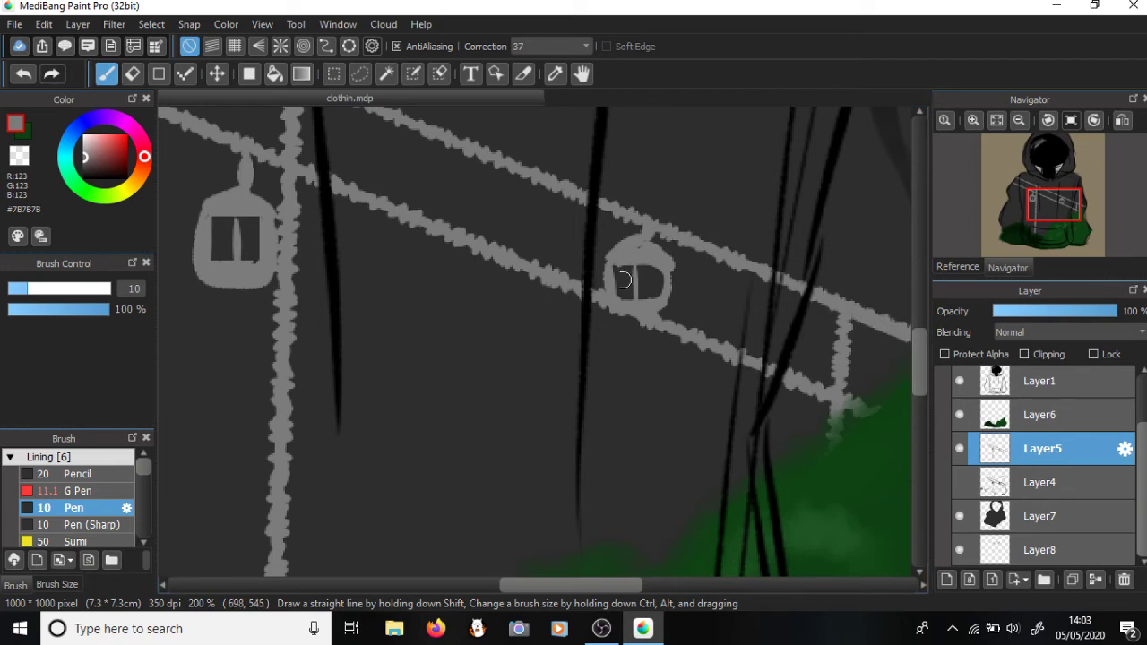
scroll(623, 280, "down", 1)
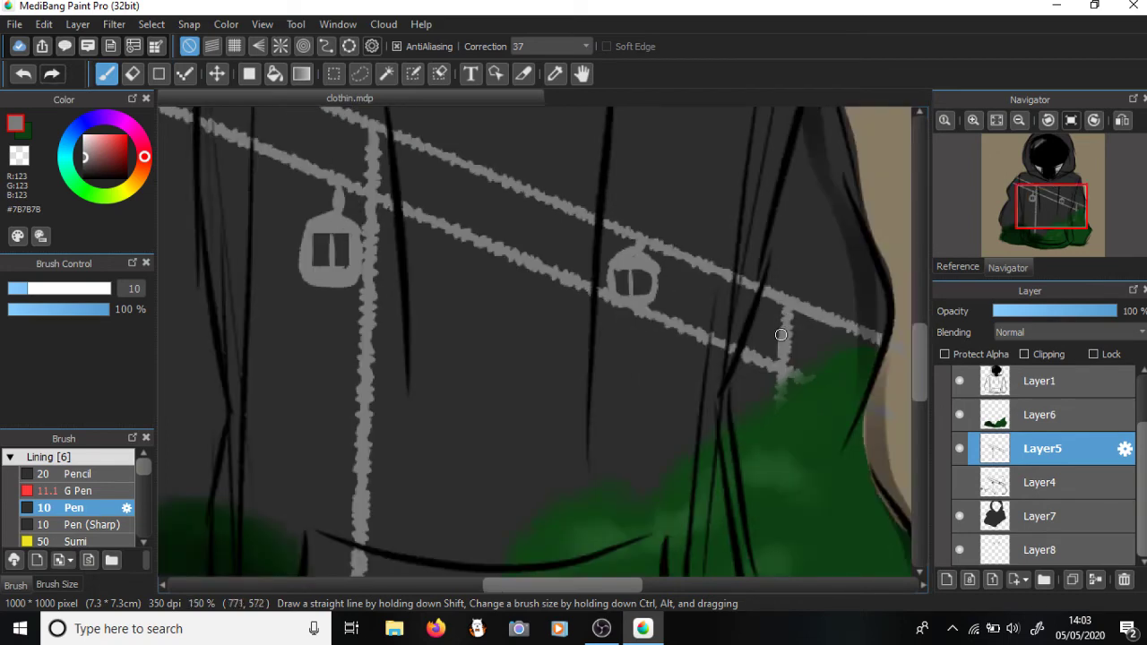
scroll(693, 295, "down", 2)
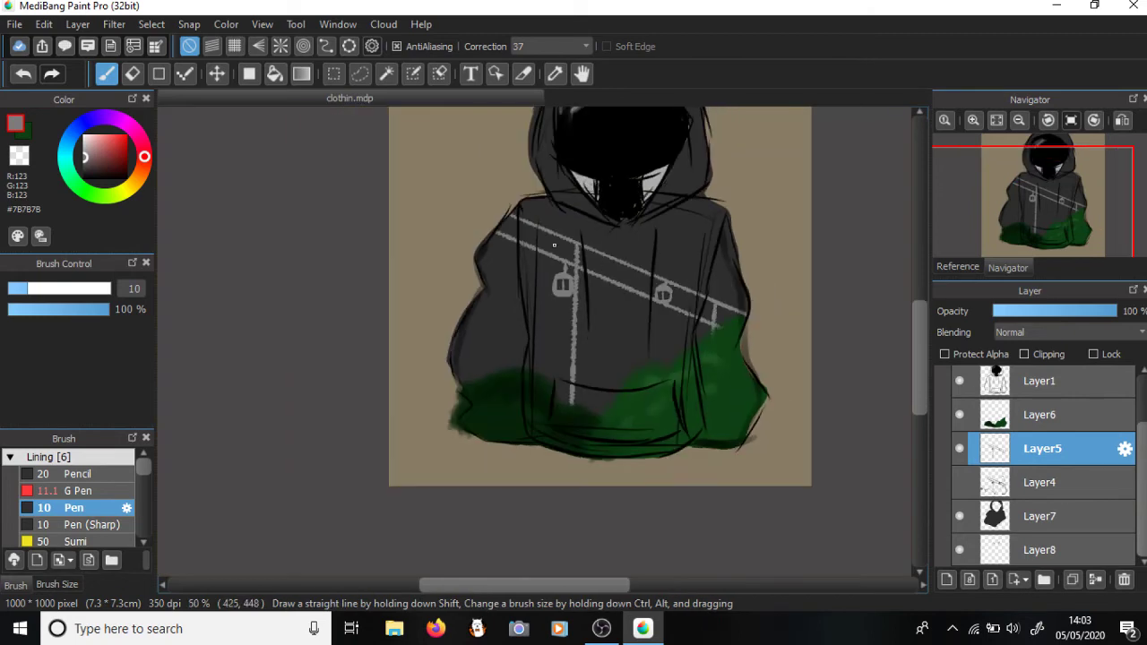
scroll(551, 283, "up", 2)
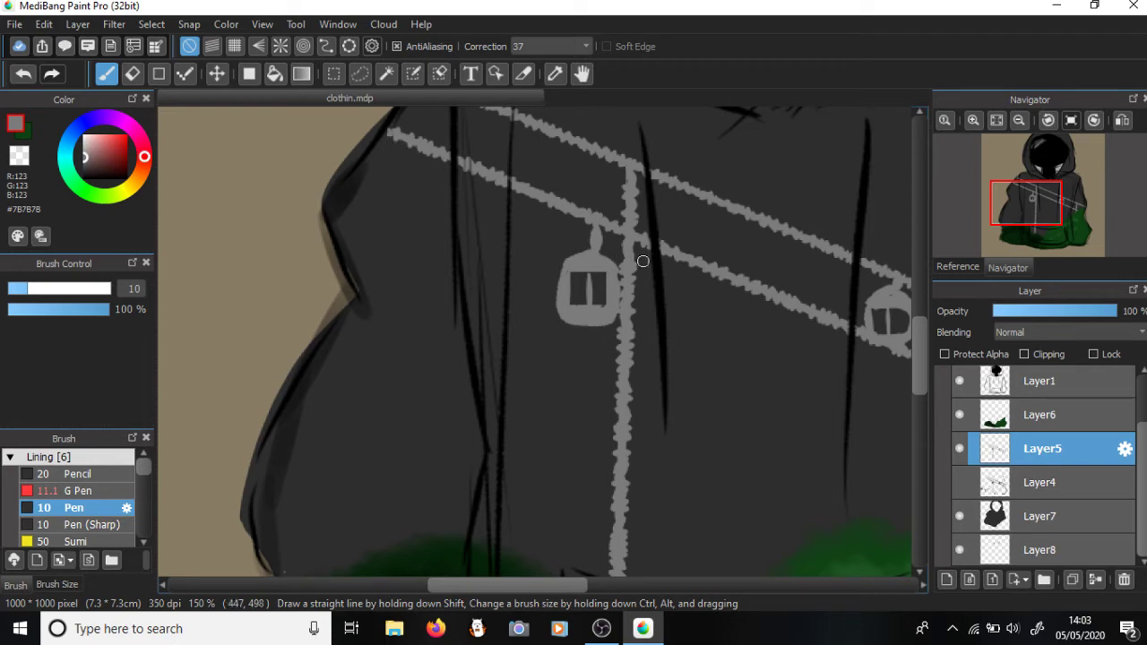
scroll(443, 214, "down", 2)
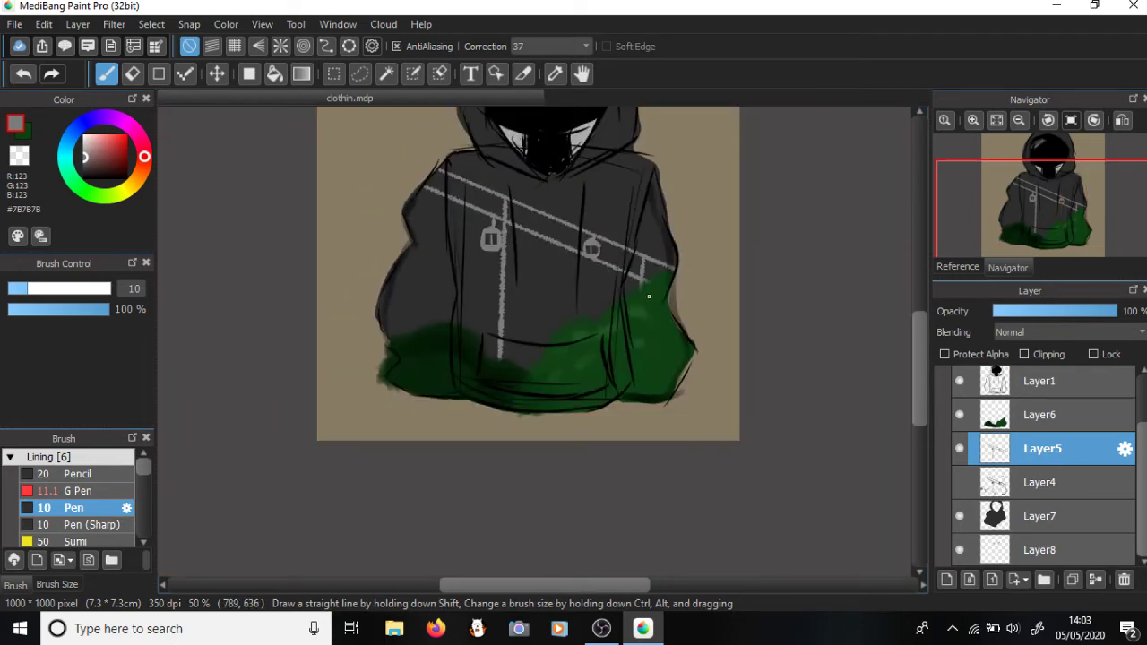
scroll(537, 352, "up", 1)
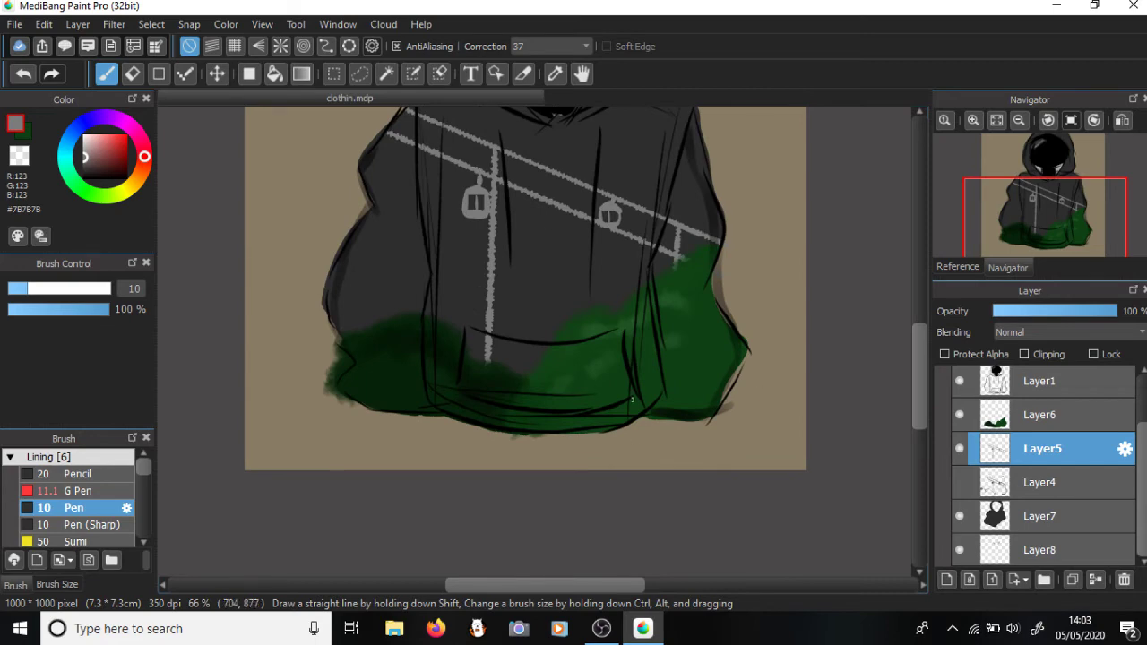
scroll(682, 227, "up", 3)
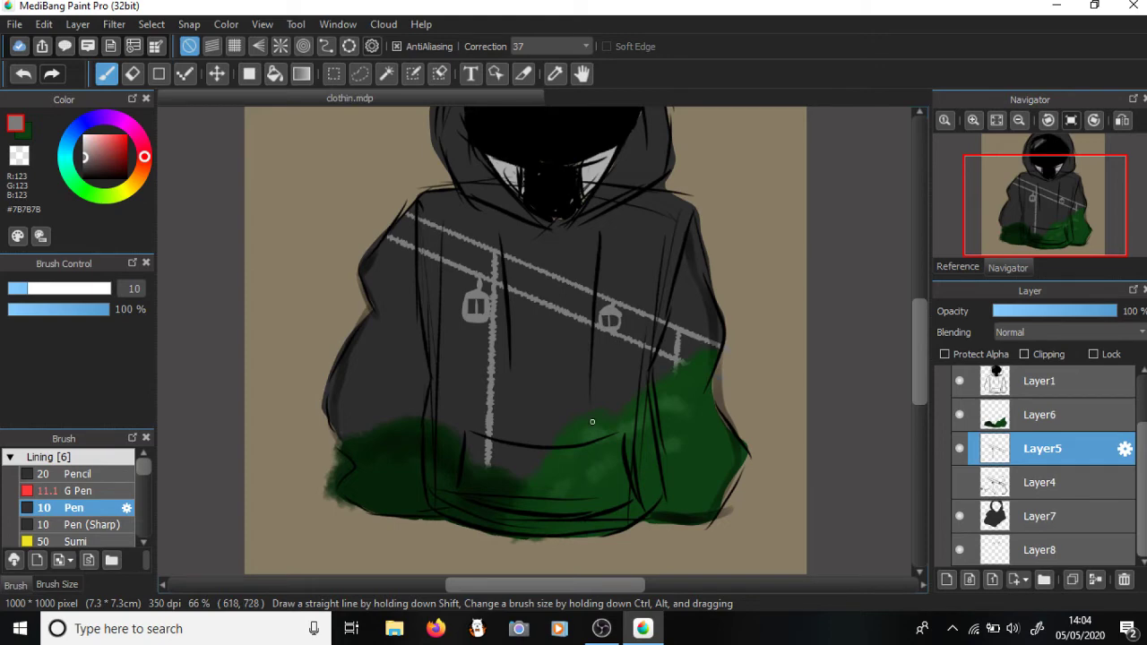
scroll(592, 421, "up", 3)
scroll(532, 518, "down", 1)
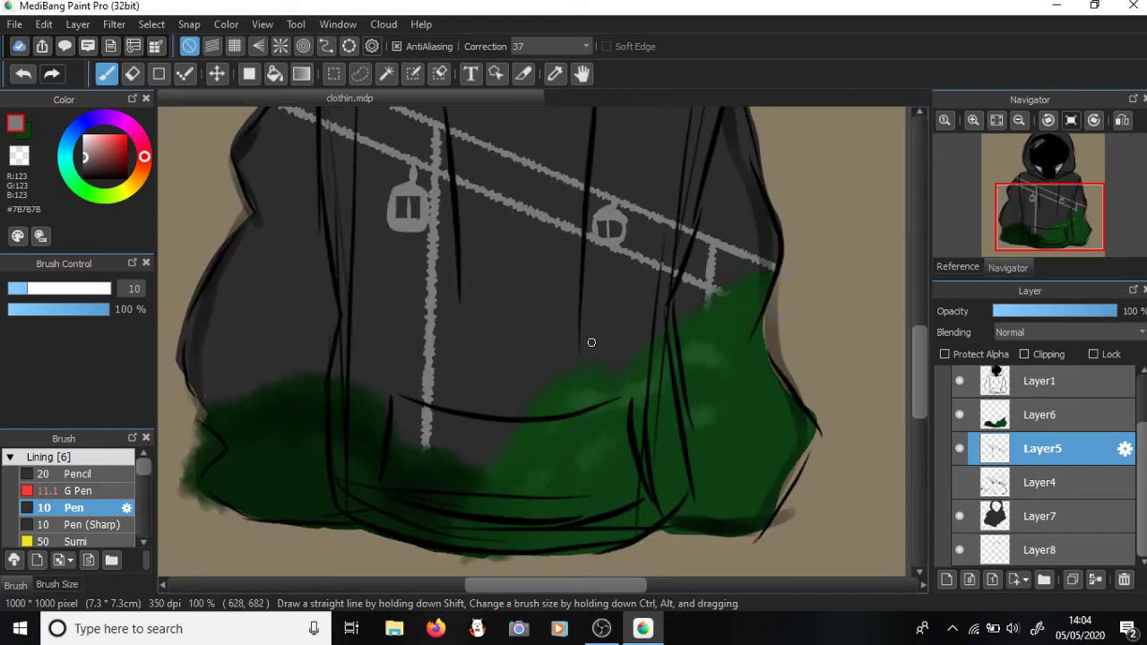
scroll(592, 342, "down", 1)
scroll(592, 342, "down", 1)
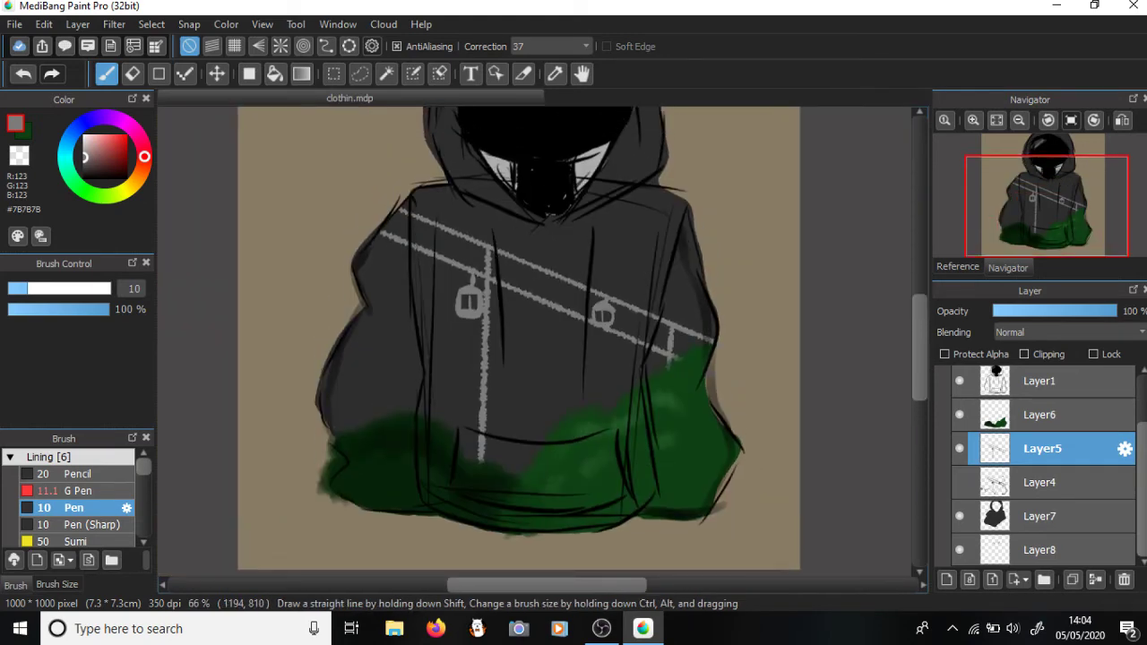
left_click_drag(919, 351, 920, 347)
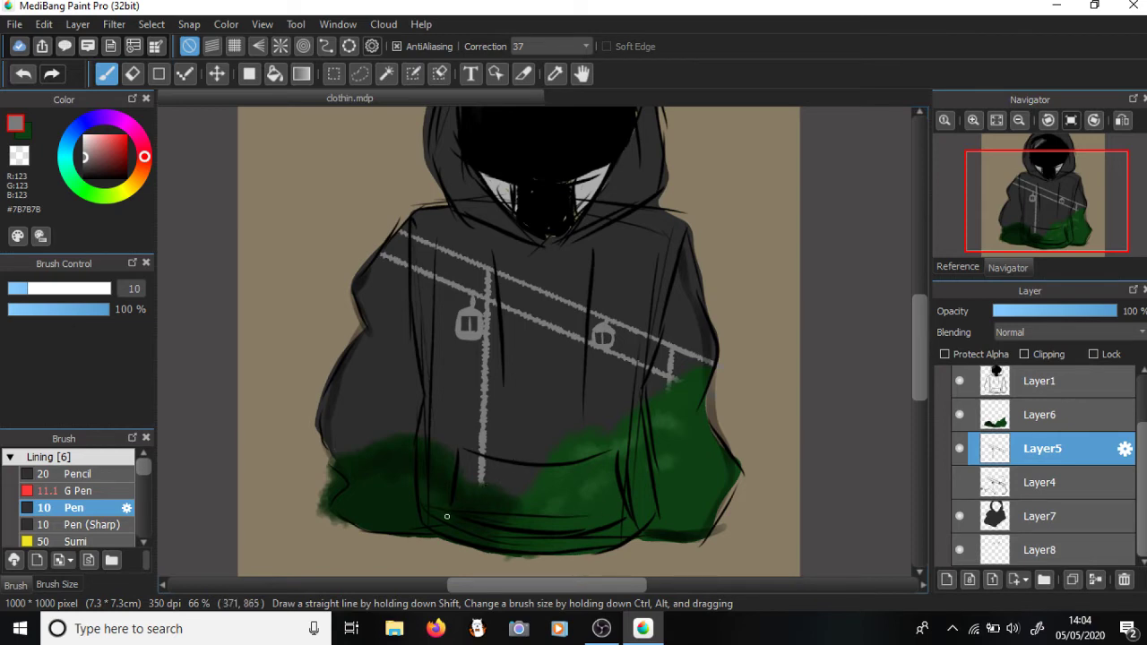
scroll(447, 516, "up", 3)
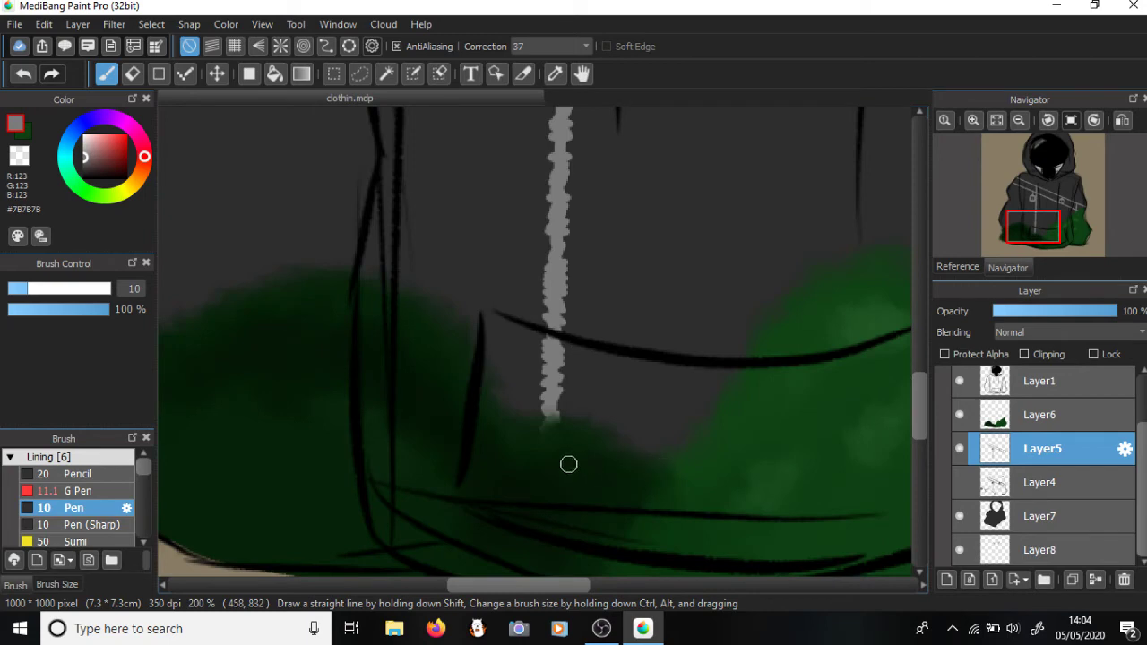
scroll(538, 402, "down", 4)
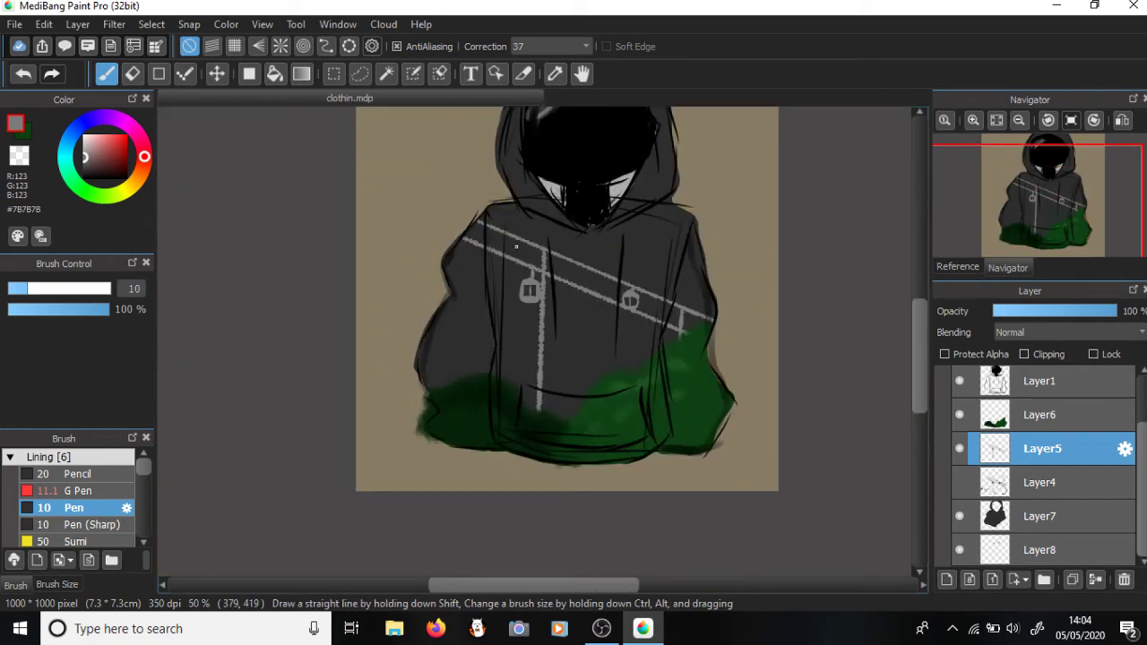
- Add a new layer directly above Layer6, which holds the green areas
scroll(513, 435, "up", 4)
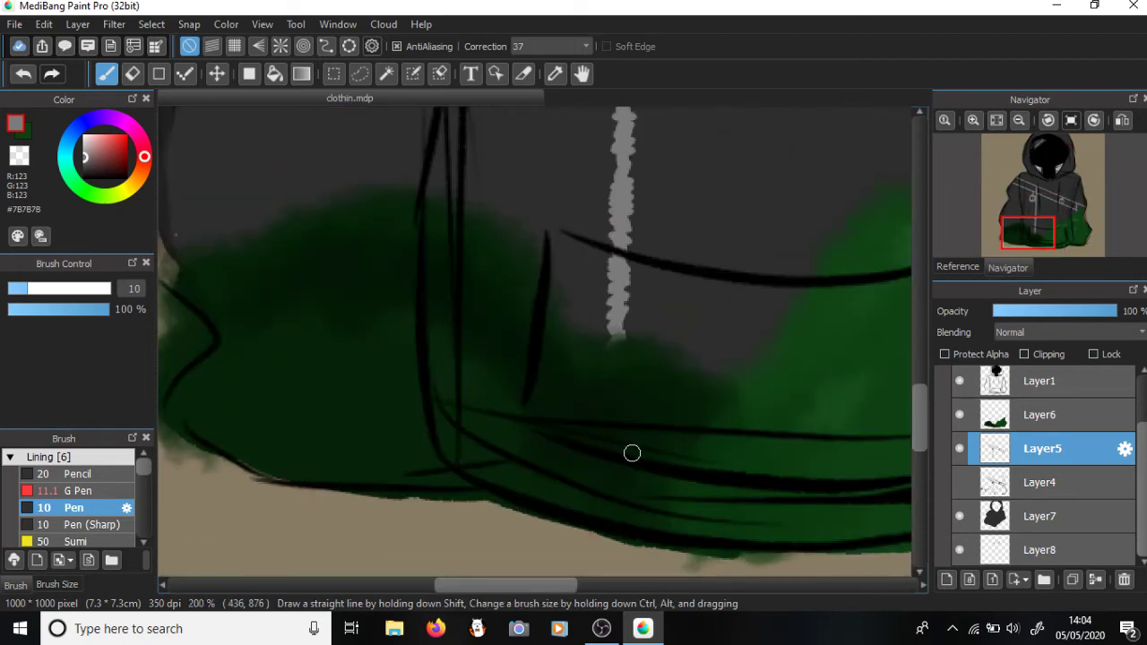
left_click(947, 580)
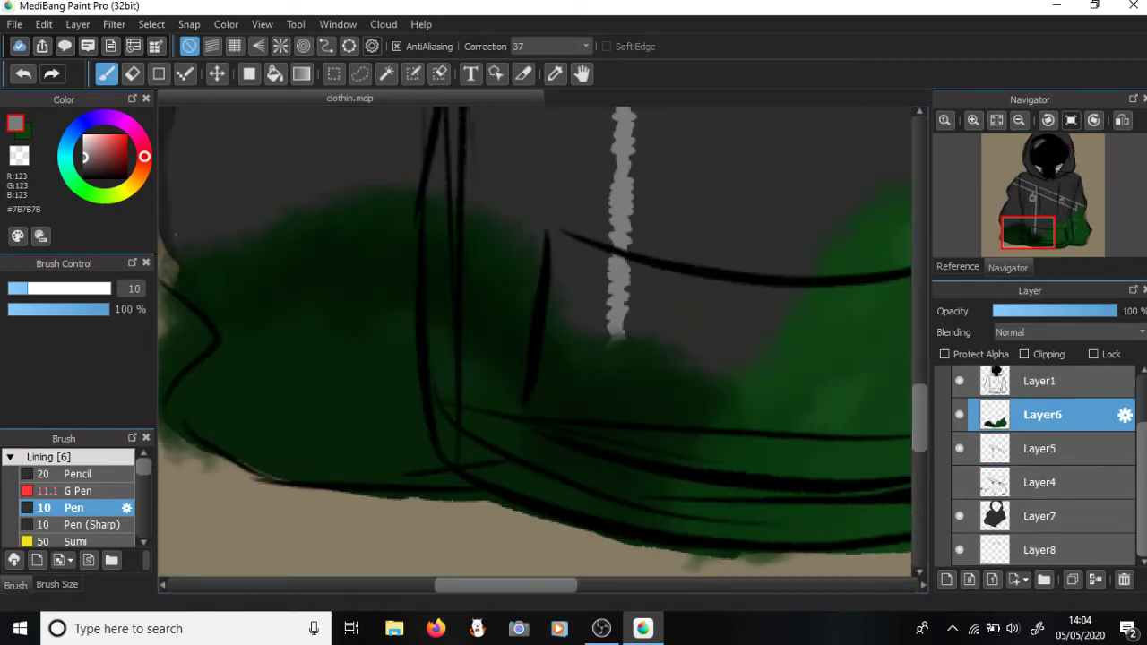
left_click_drag(109, 149, 116, 136)
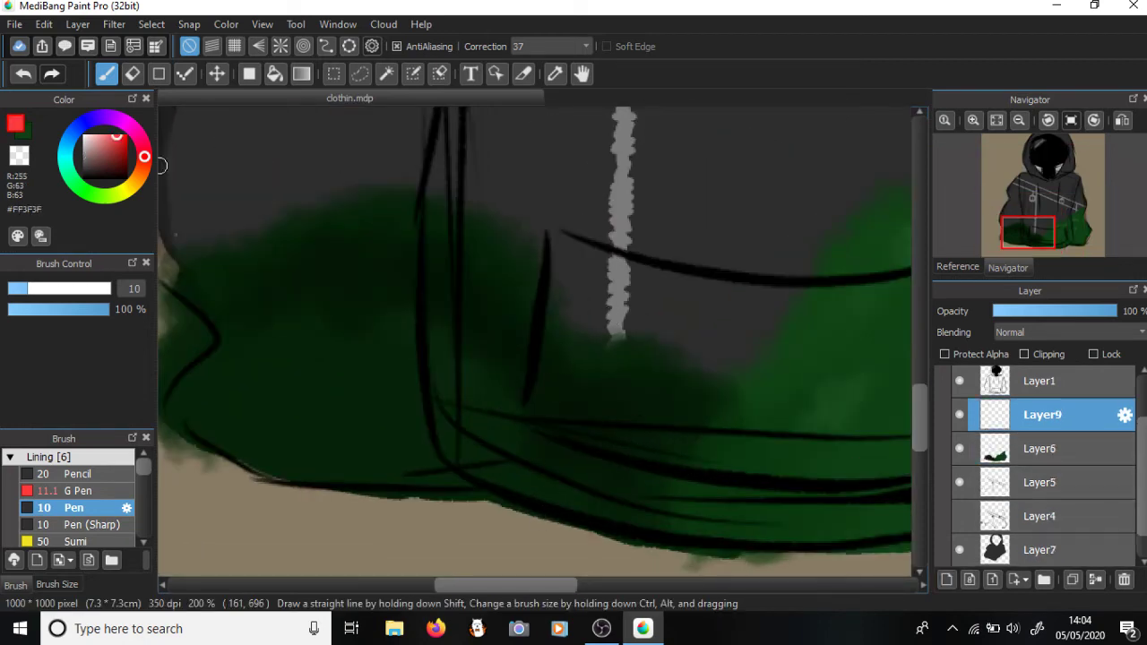
mouse_move(687, 443)
left_mouse_down()
mouse_move(658, 445)
mouse_move(670, 445)
left_mouse_up()
key("ctrl+z")
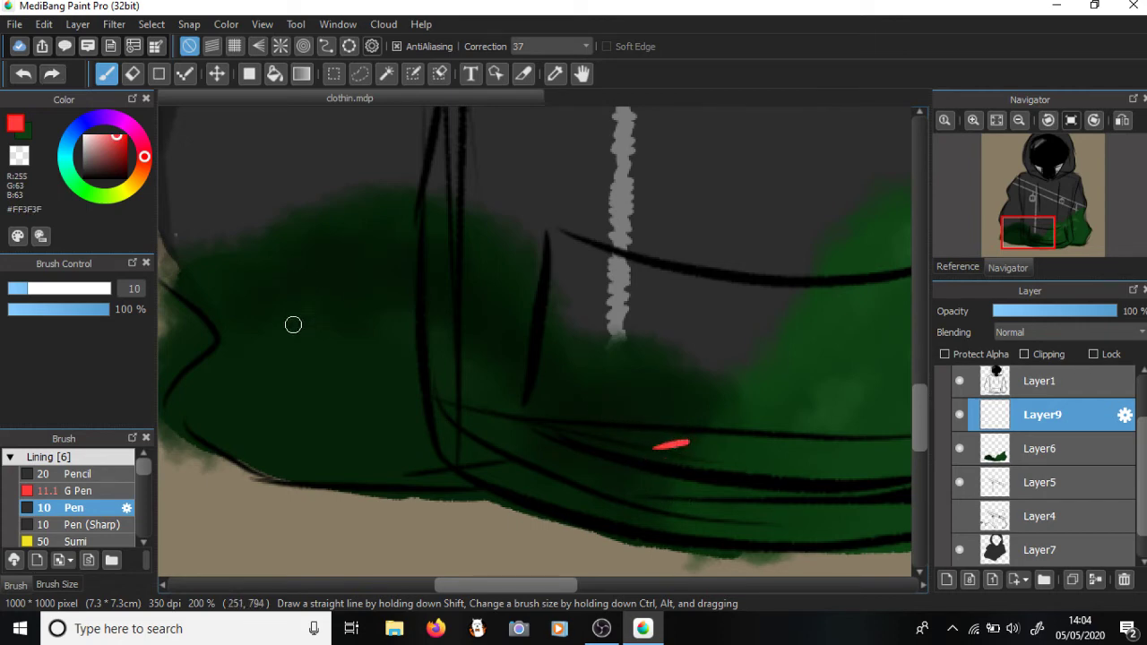
key("ctrl+z")
- Draw an angular emblem of crossing strokes in dark red #671313 on the hoodie's lower hem below the vertical strap
left_click_drag(121, 168, 119, 161)
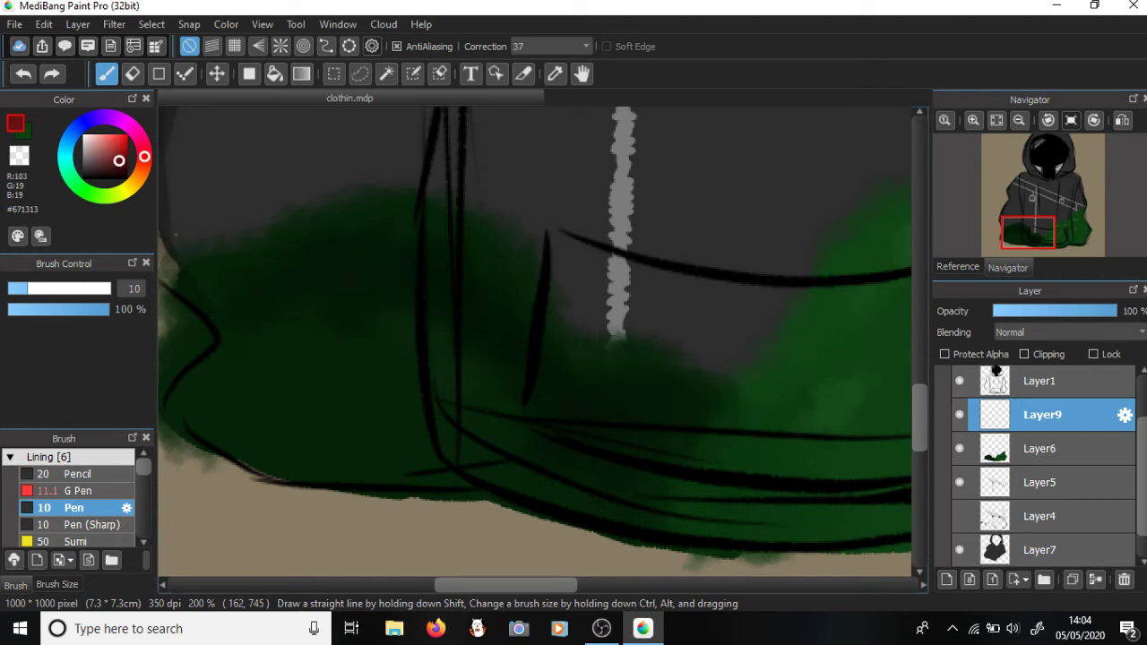
mouse_move(646, 463)
left_mouse_down()
mouse_move(691, 457)
mouse_move(632, 437)
left_mouse_up()
key("ctrl+z")
mouse_move(700, 432)
left_mouse_down()
mouse_move(603, 448)
mouse_move(649, 436)
mouse_move(543, 493)
left_mouse_up()
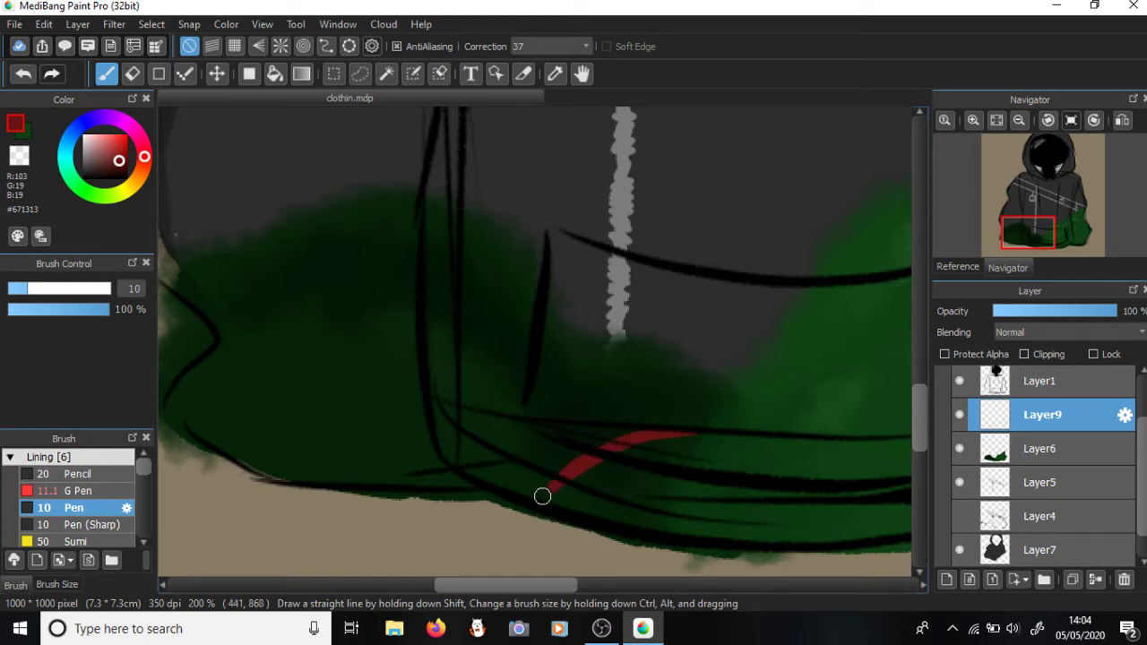
left_click_drag(600, 459, 597, 504)
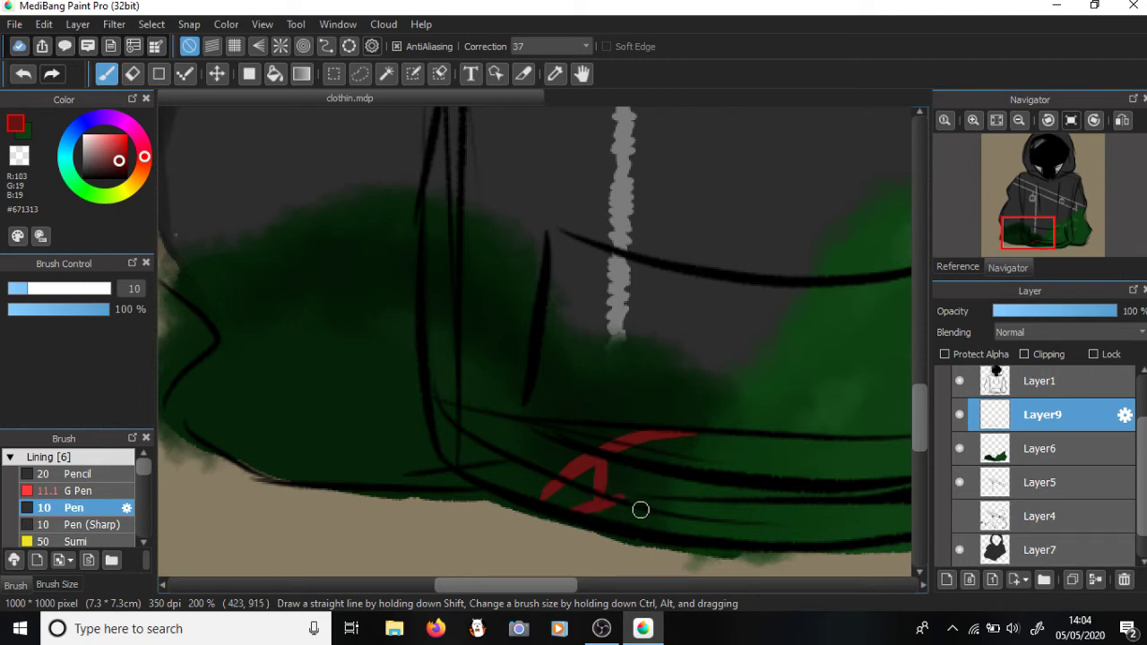
left_click_drag(590, 513, 669, 469)
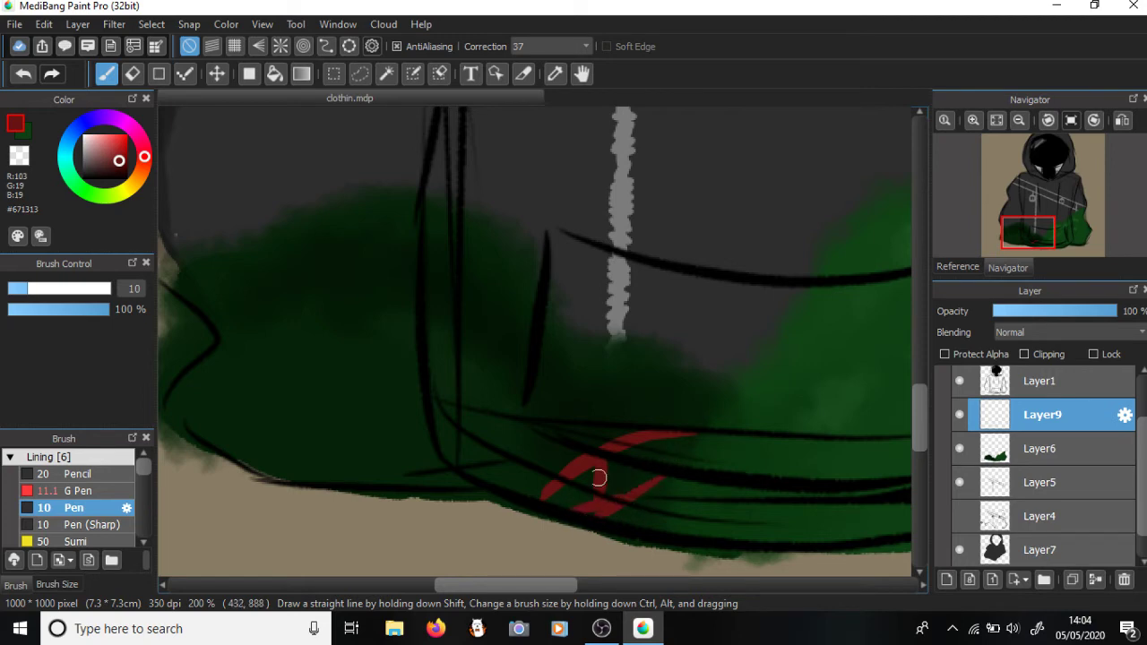
mouse_move(564, 482)
left_mouse_down()
mouse_move(657, 474)
mouse_move(643, 443)
mouse_move(637, 488)
mouse_move(711, 450)
mouse_move(654, 460)
mouse_move(629, 446)
mouse_move(689, 464)
left_mouse_up()
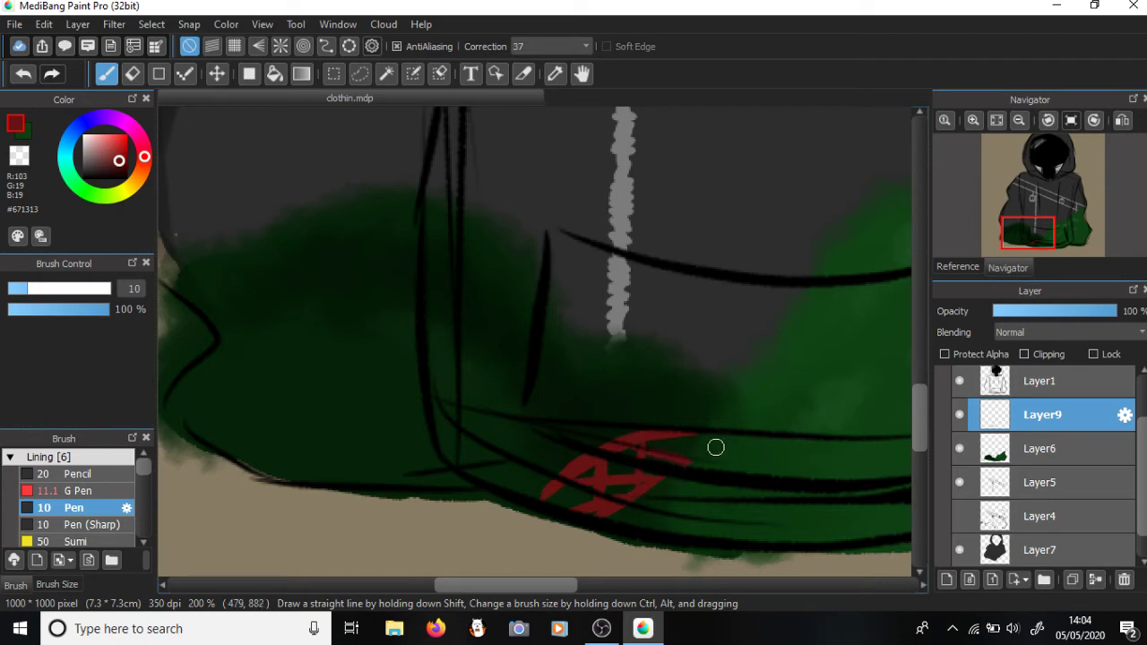
key("x")
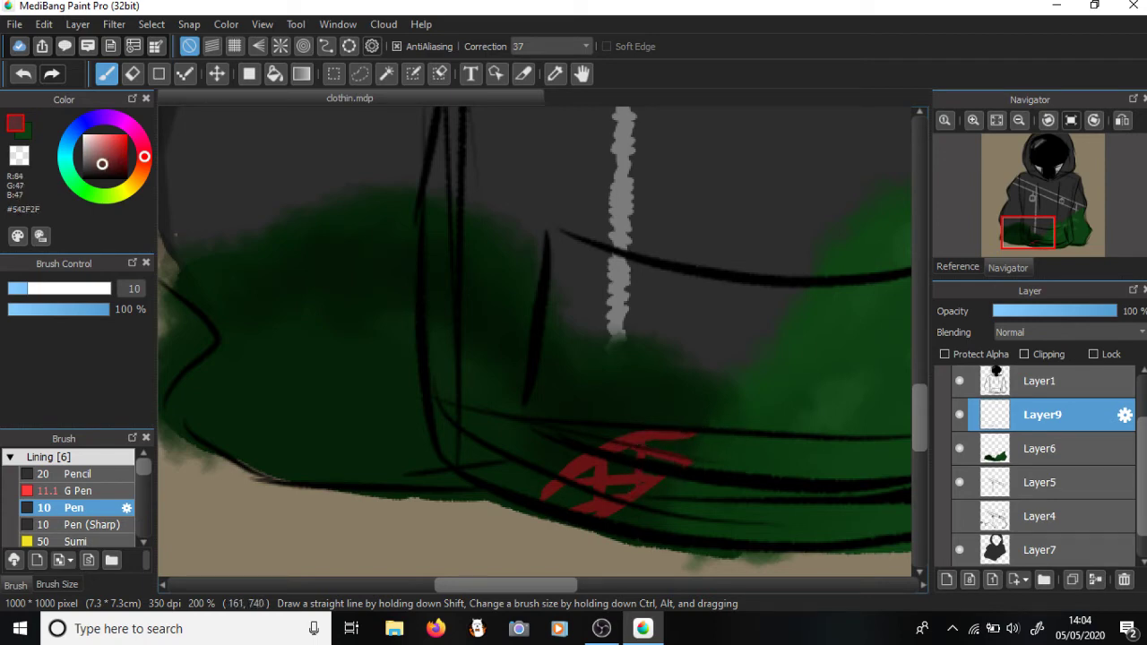
left_click(111, 172)
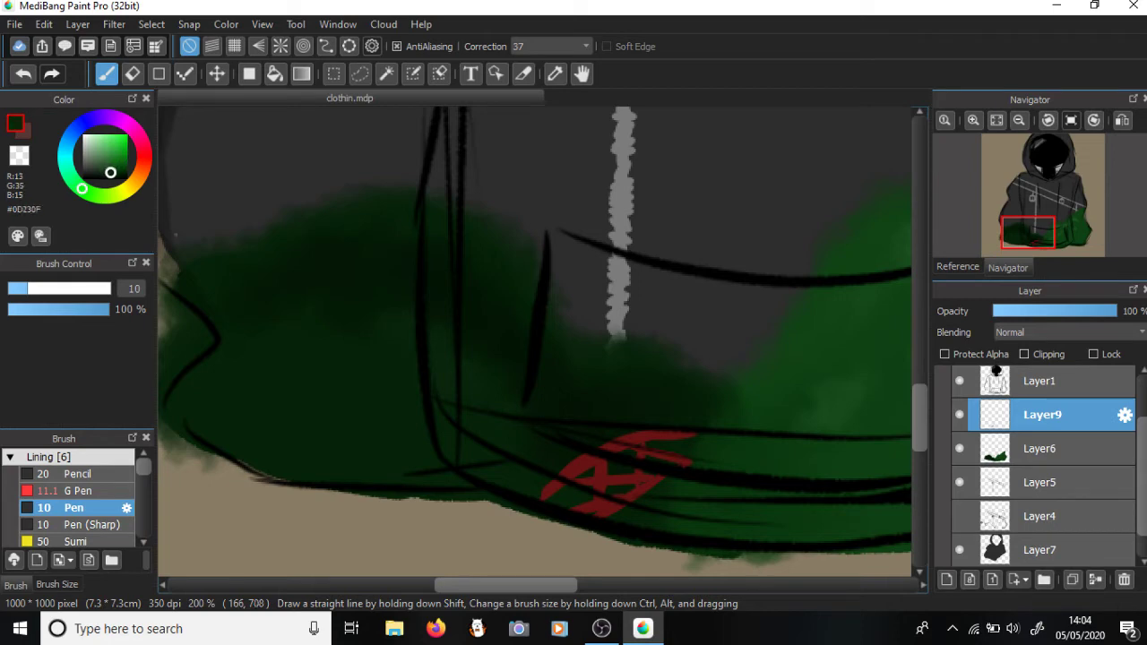
mouse_move(707, 436)
left_mouse_down()
mouse_move(644, 440)
mouse_move(695, 435)
left_mouse_up()
key("ctrl+z")
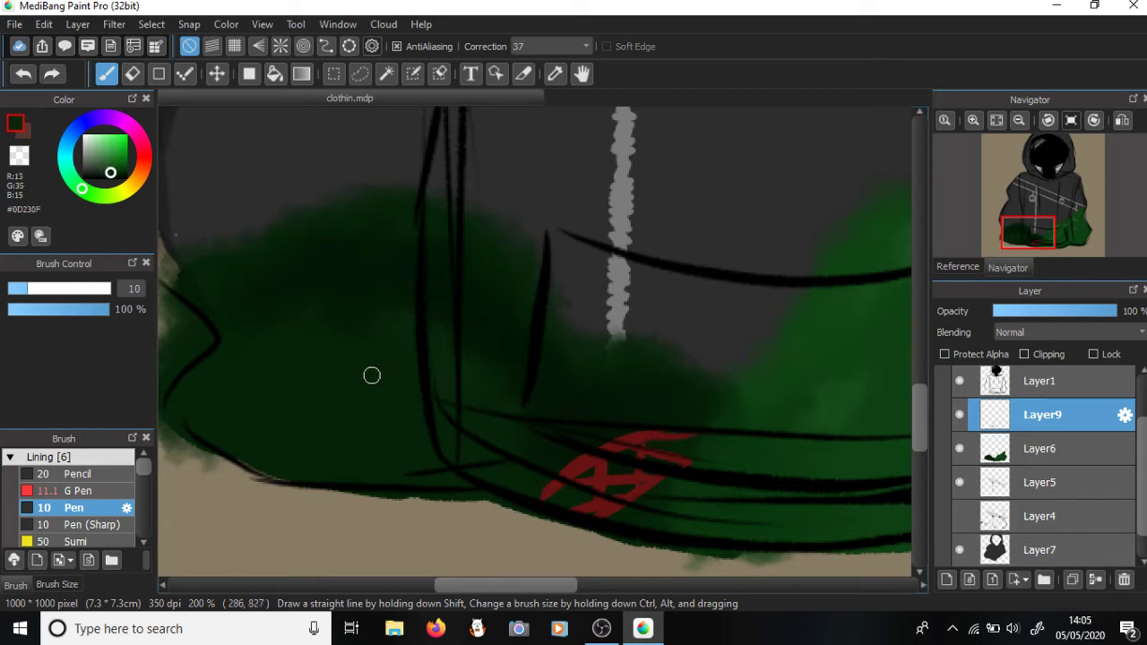
- Paint a brighter red #B60E19 highlight along the tip of the emblem's upper stroke
left_click(144, 155)
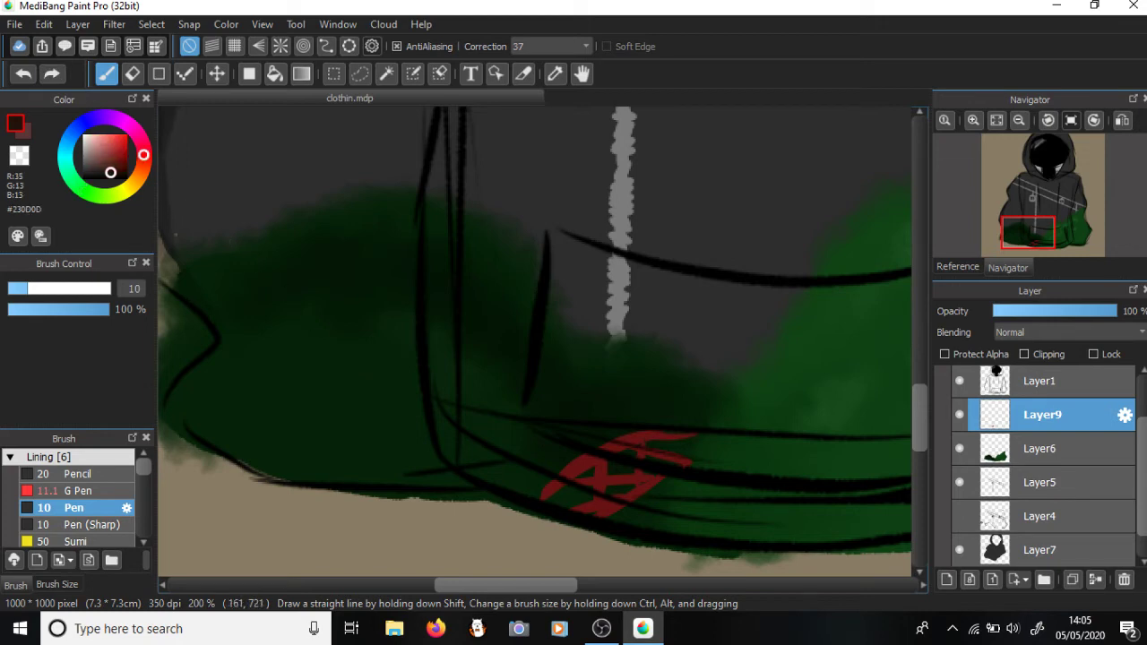
left_click(124, 147)
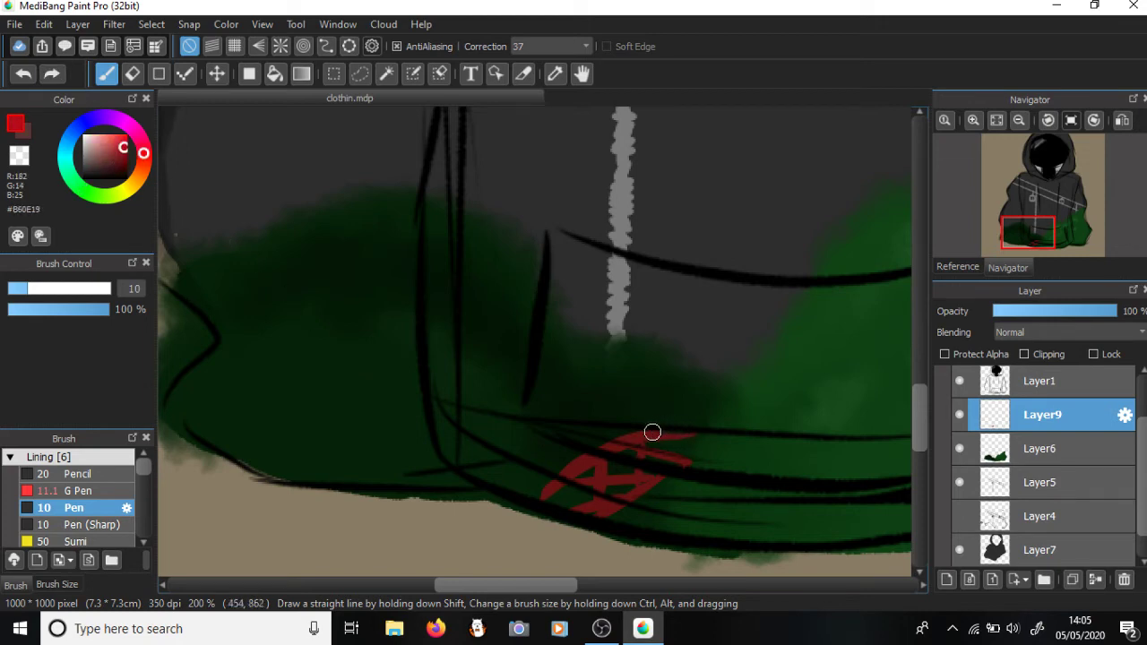
mouse_move(695, 436)
left_mouse_down()
mouse_move(672, 437)
mouse_move(702, 434)
left_mouse_up()
scroll(505, 330, "down", 2)
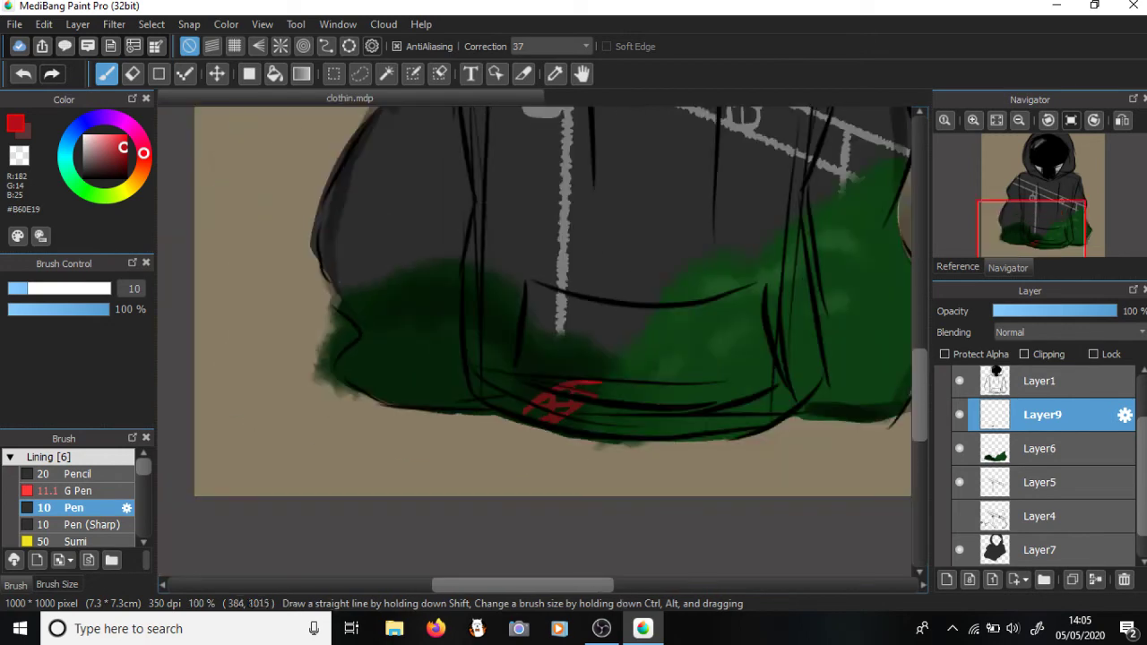
scroll(582, 381, "up", 3)
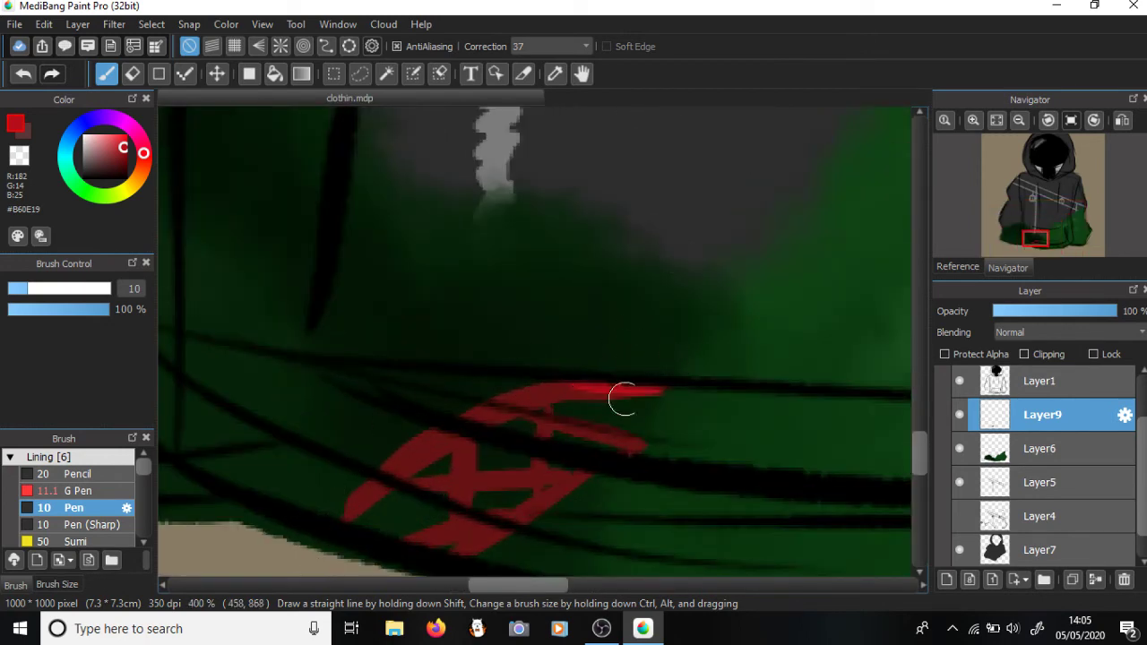
- Sample the emblem's dark red #671313 and slightly extend the end of its lower-left stroke
left_click(364, 499, "alt")
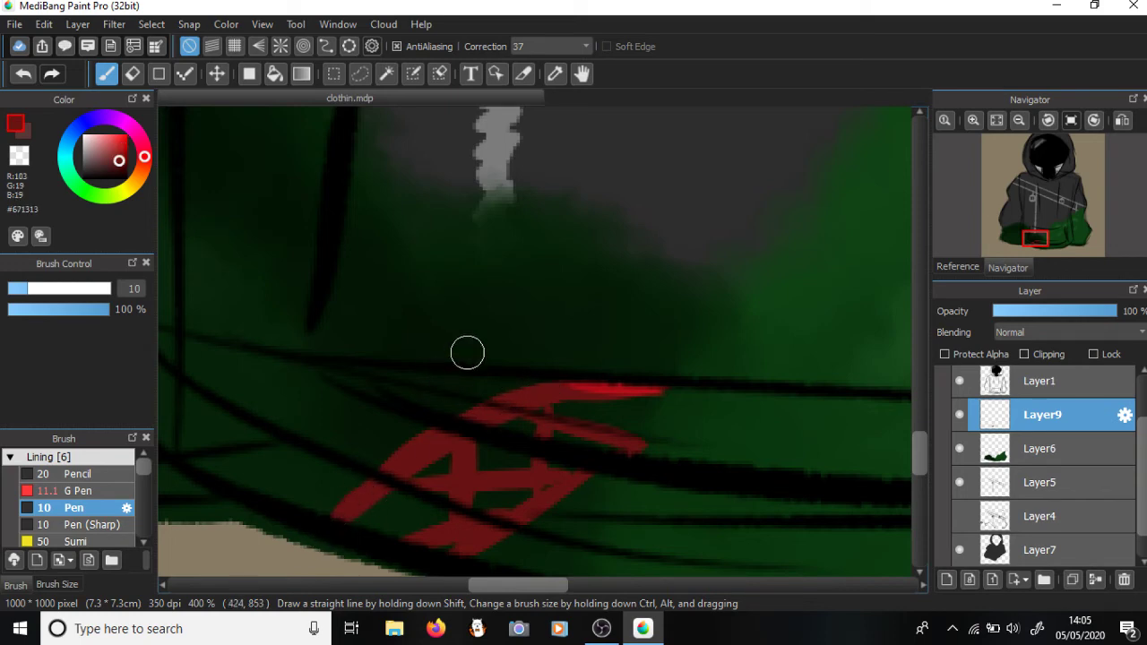
scroll(469, 350, "down", 3)
scroll(610, 354, "down", 2)
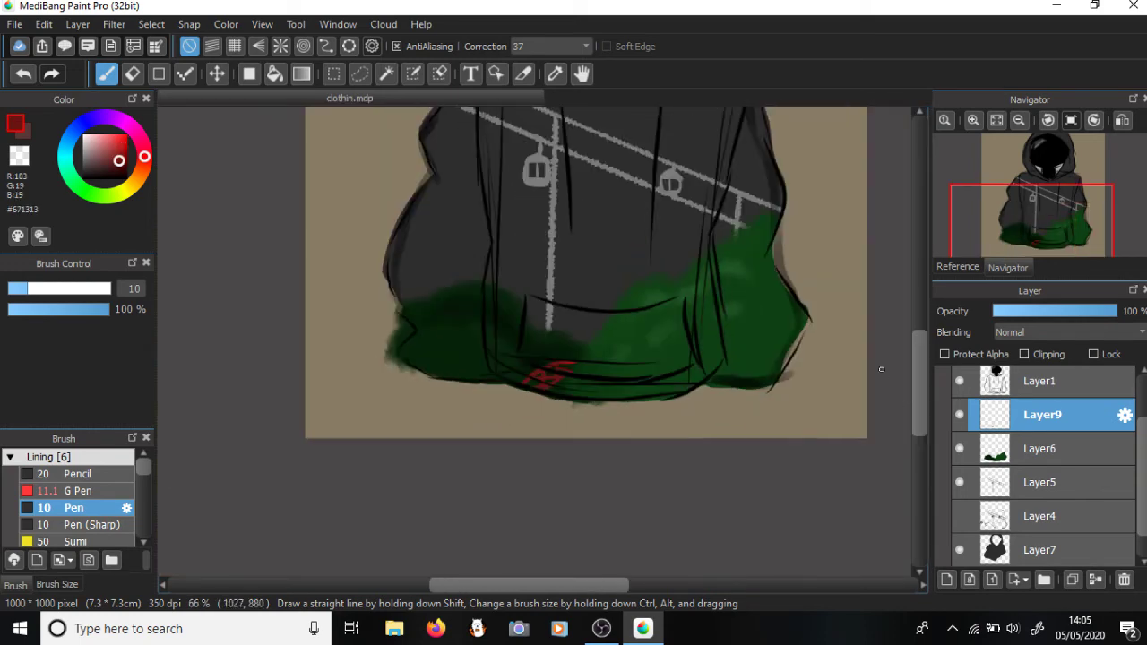
- Add a new layer directly above Layer7, which holds the hoodie's grey base colour
left_click_drag(918, 372, 919, 350)
scroll(624, 276, "down", 1)
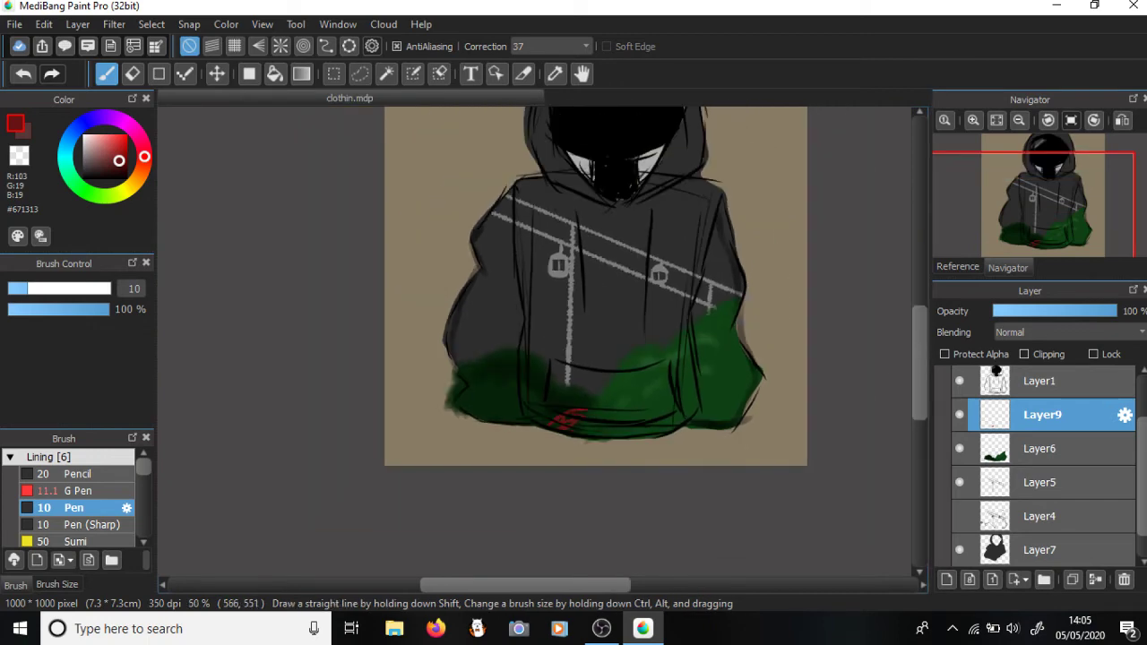
scroll(1044, 467, "down", 1)
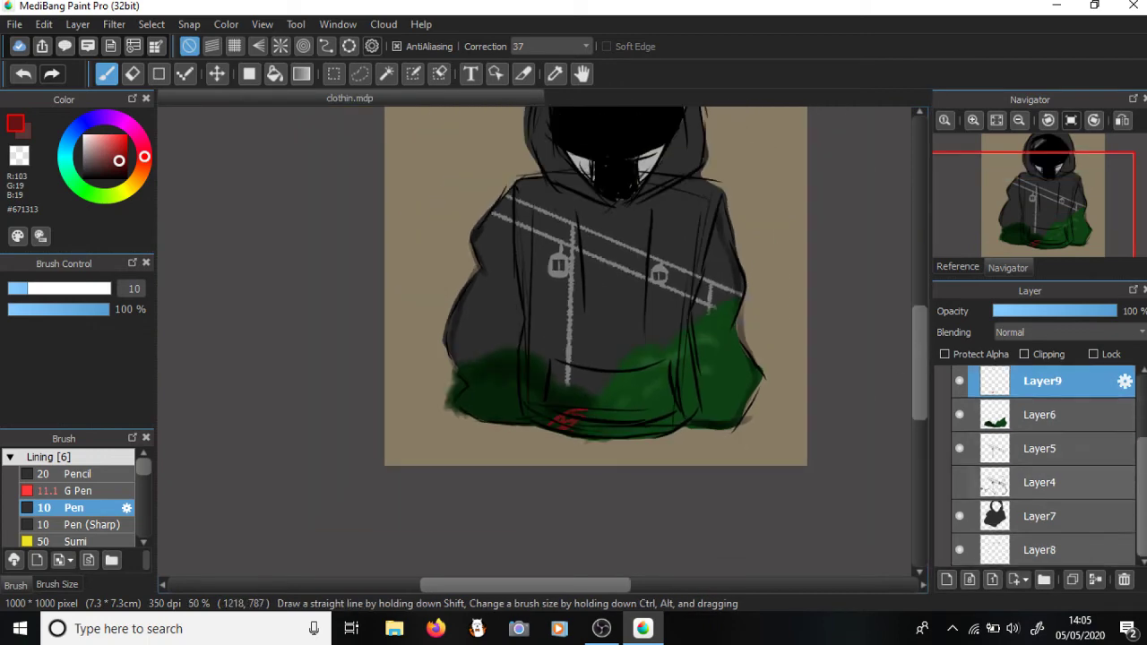
left_click(1040, 517)
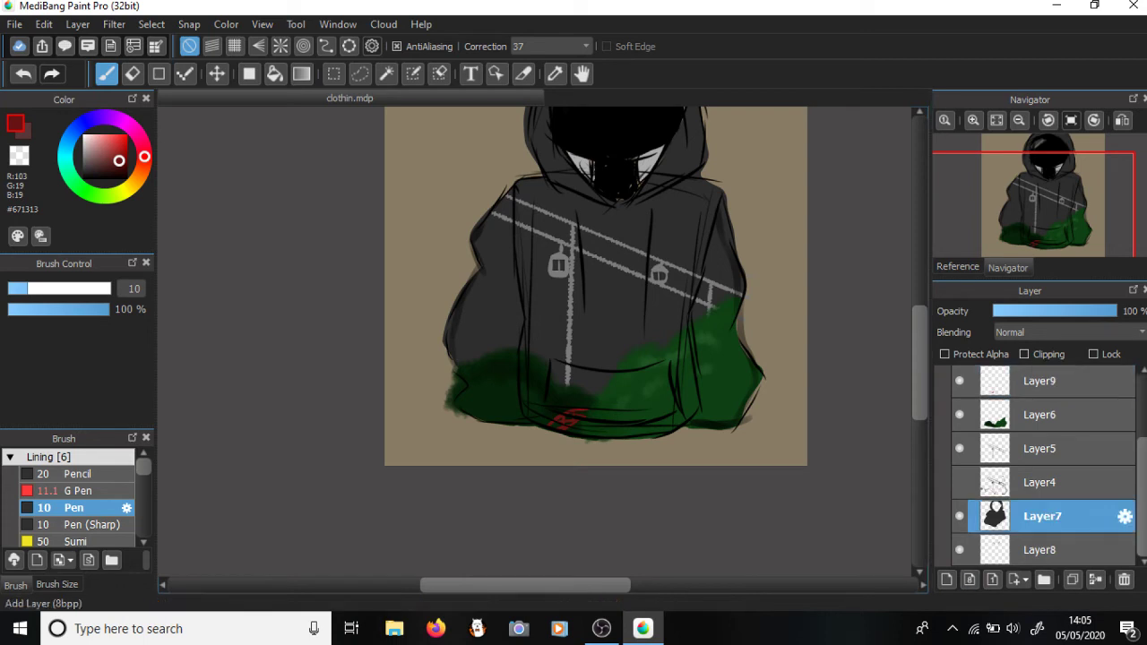
left_click(947, 579)
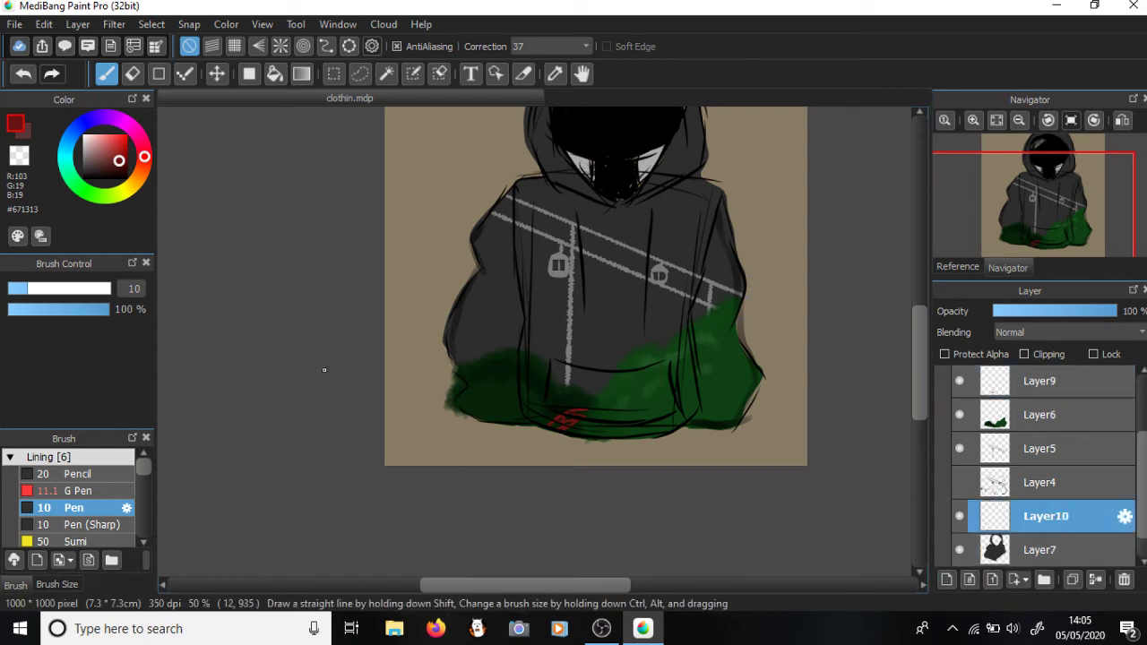
left_click_drag(107, 116, 97, 117)
left_click(122, 169)
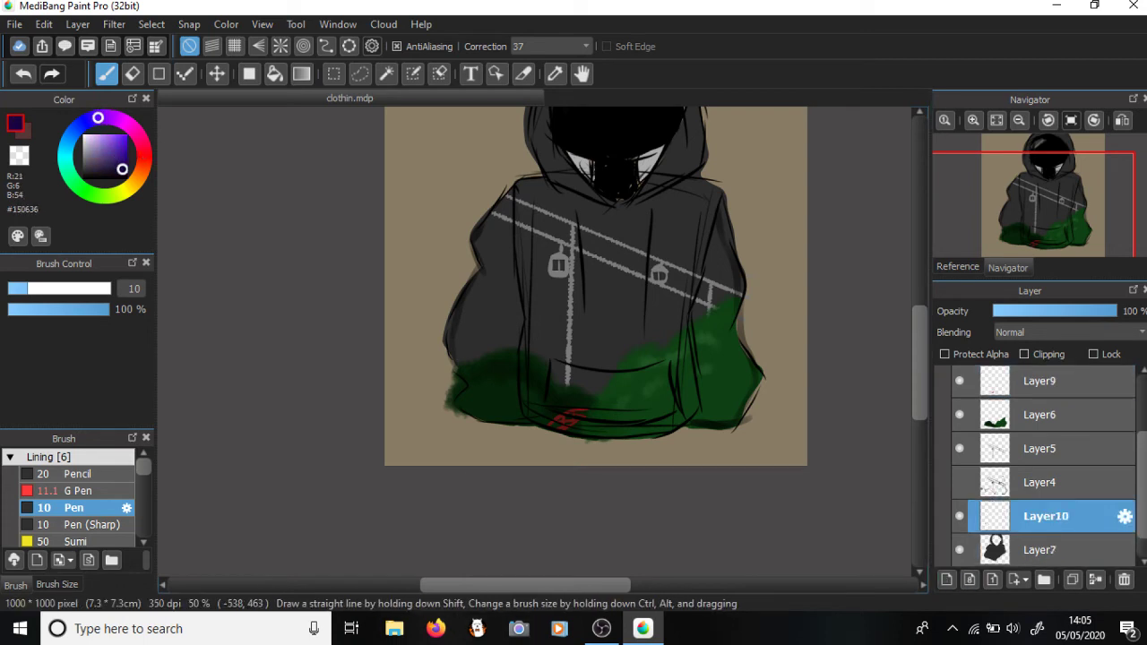
left_click(405, 149)
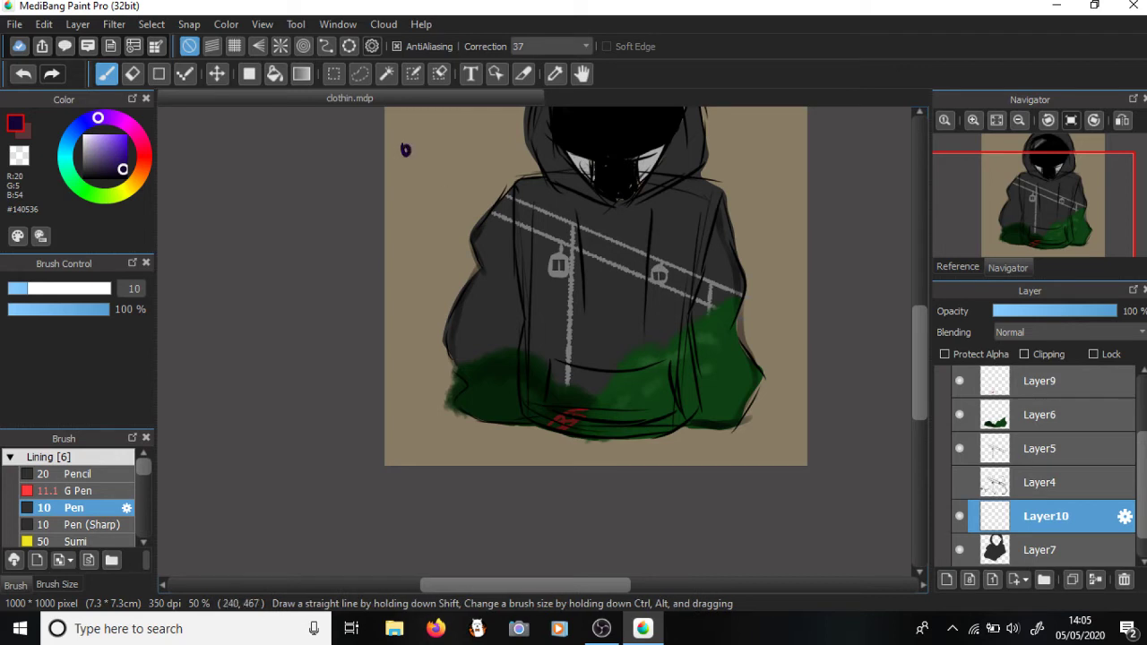
left_click_drag(98, 117, 111, 118)
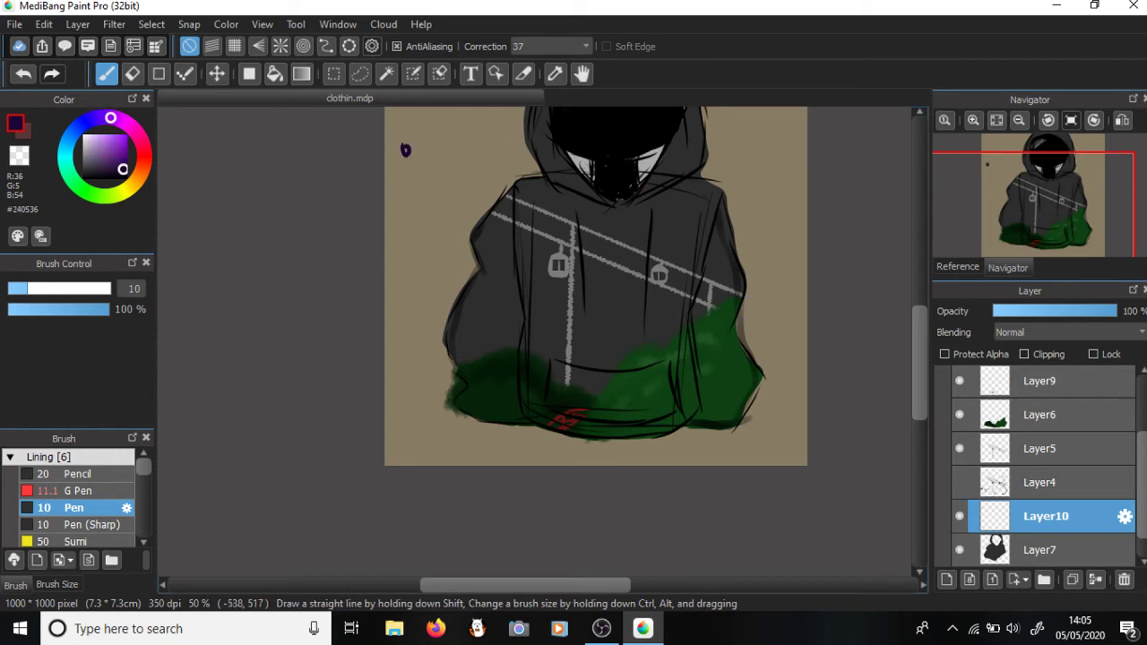
left_click_drag(122, 169, 120, 162)
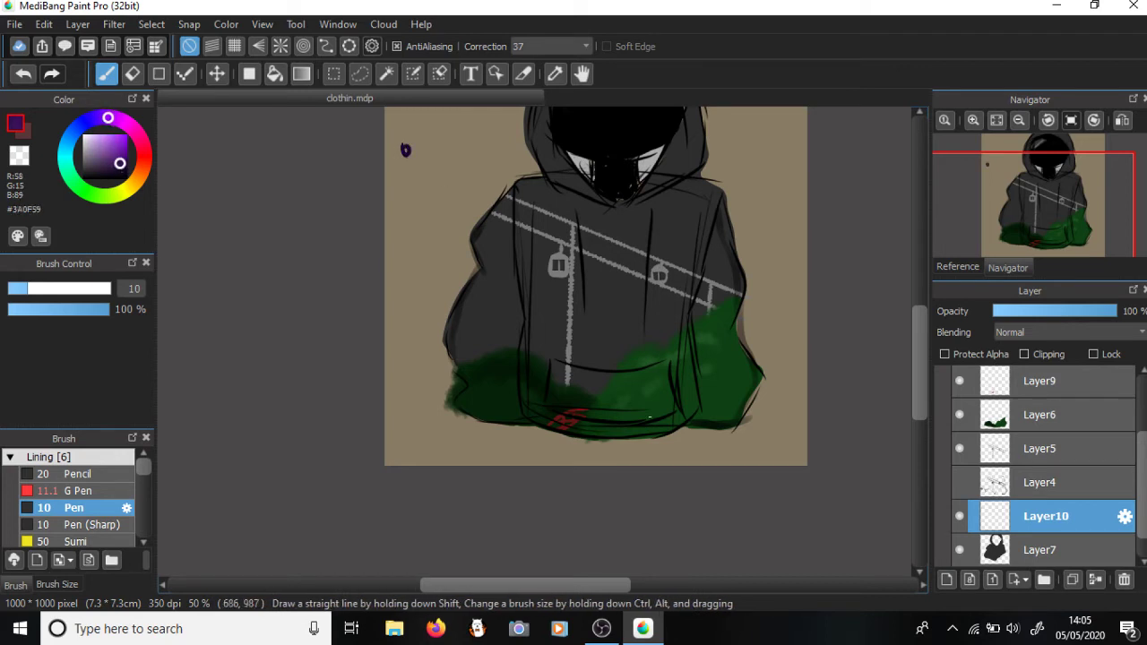
key("ctrl+z")
left_click(433, 162)
left_click_drag(107, 118, 97, 119)
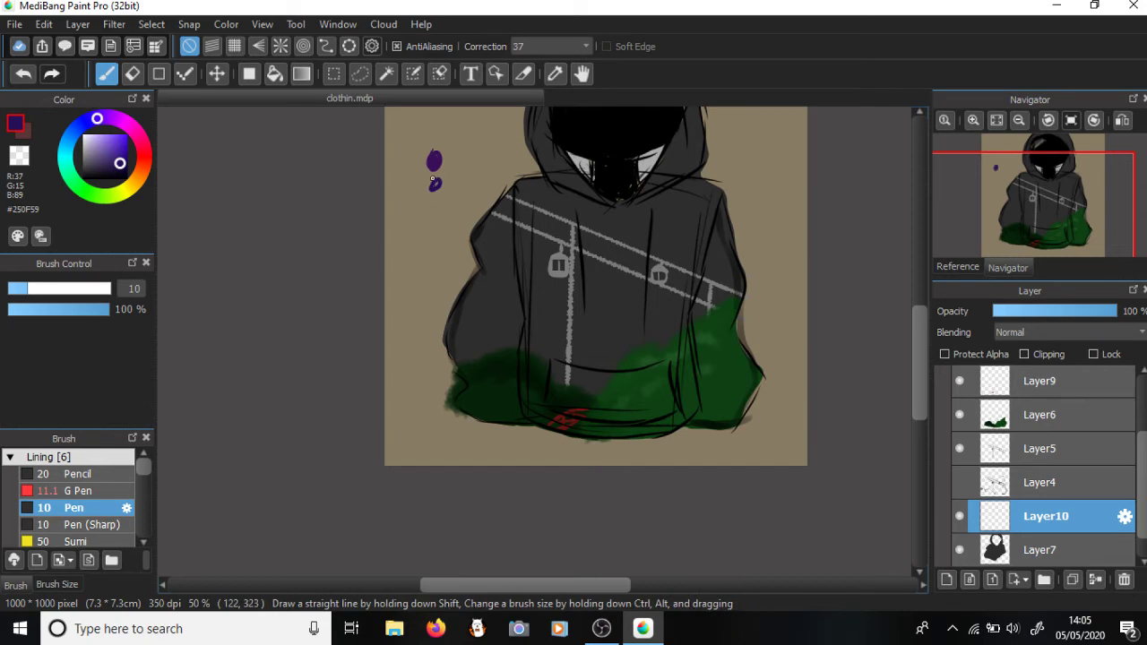
mouse_move(97, 118)
left_mouse_down()
mouse_move(144, 156)
mouse_move(124, 142)
left_mouse_up()
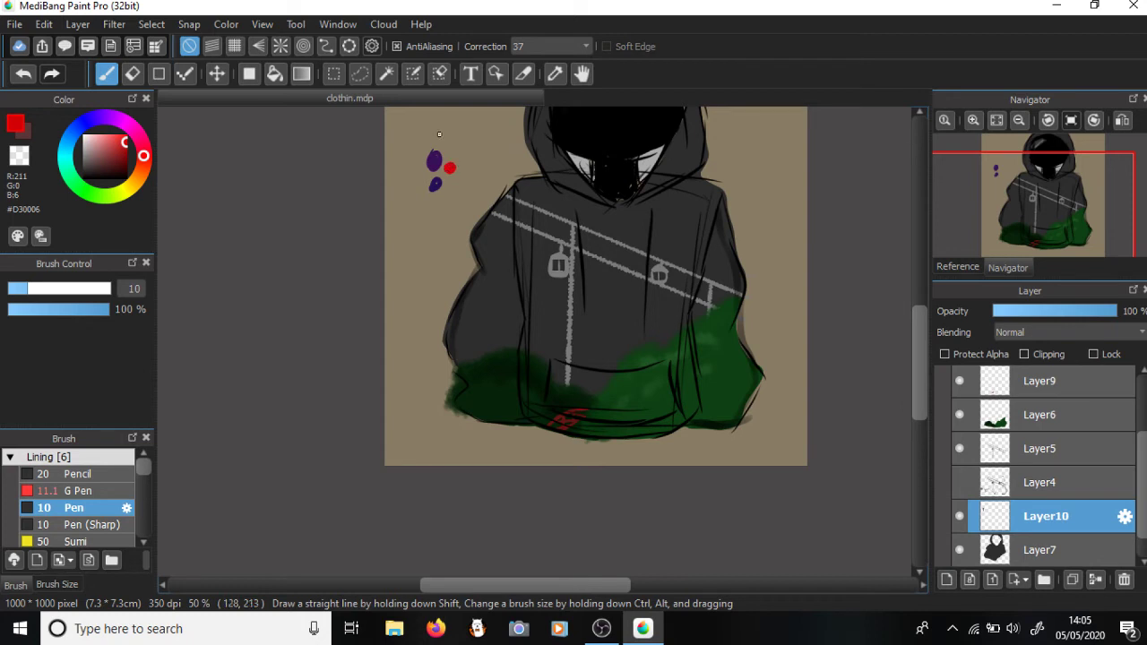
key("ctrl+z")
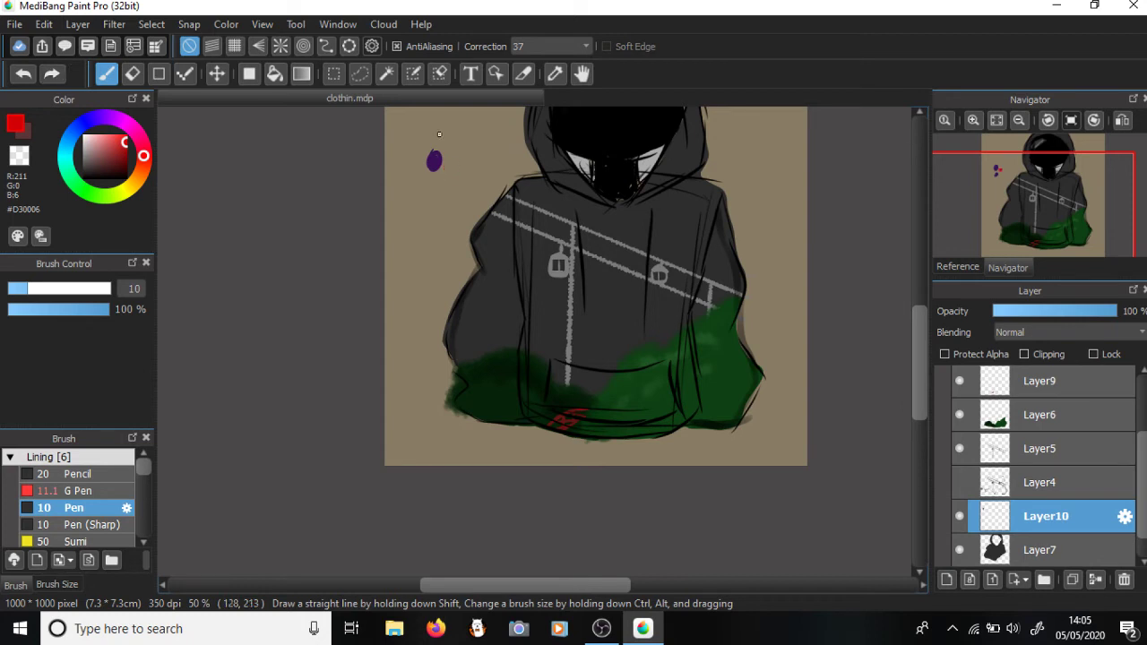
key("ctrl+z")
- Switch the brush colour to dark purple #270063
left_click(101, 119)
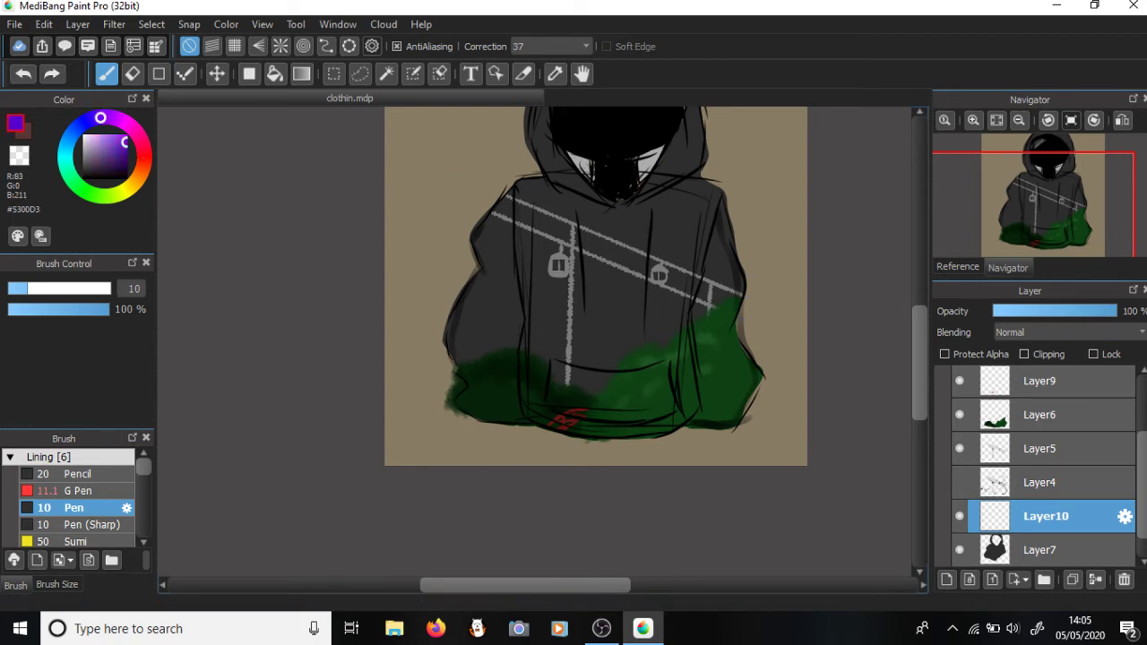
left_click_drag(125, 142, 124, 161)
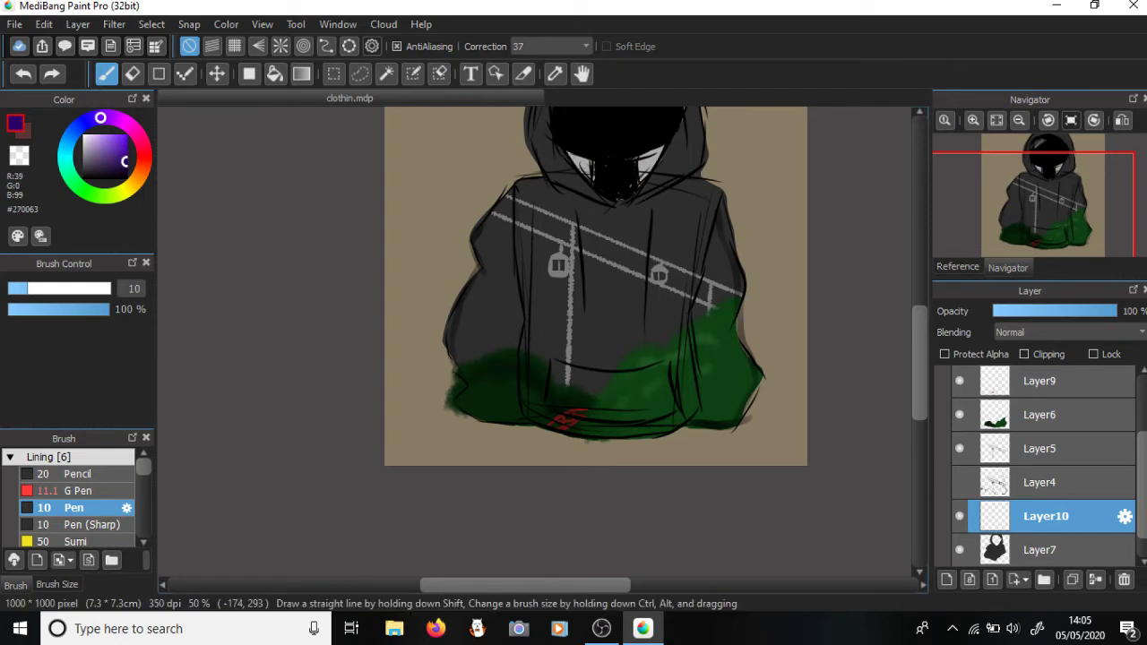
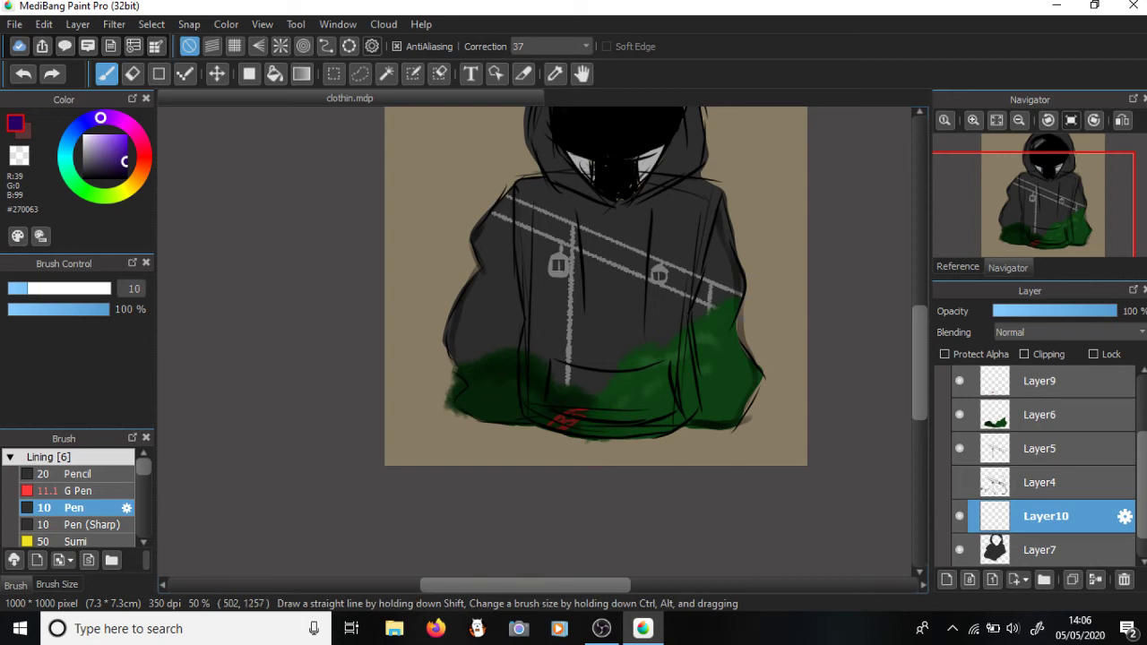
left_click(601, 629)
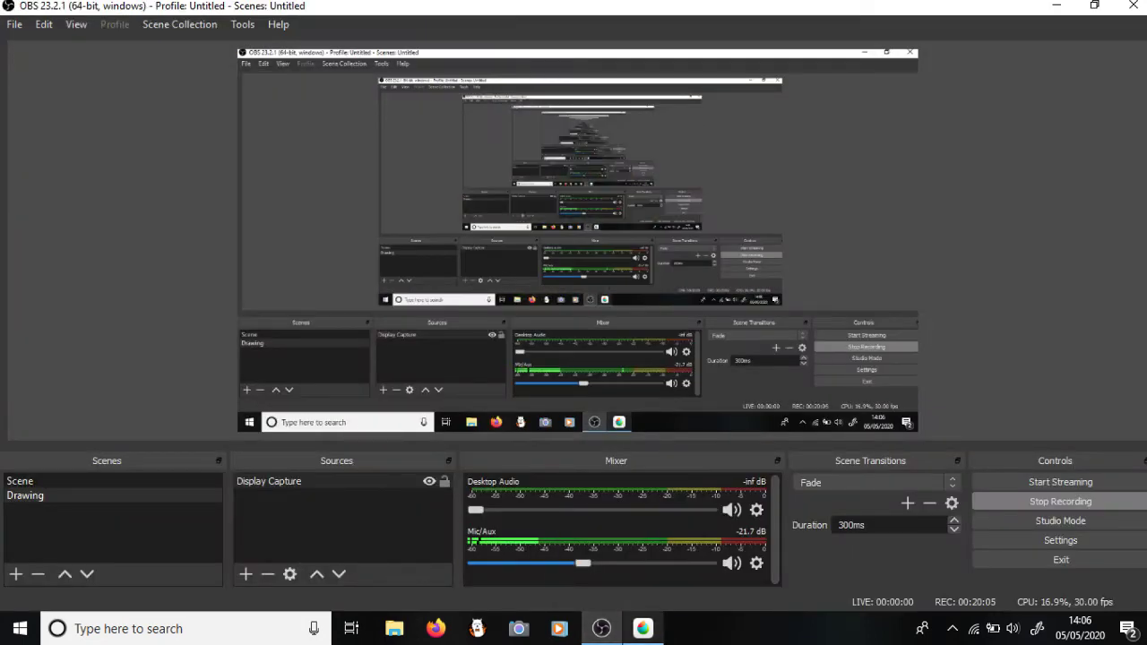
left_click(644, 628)
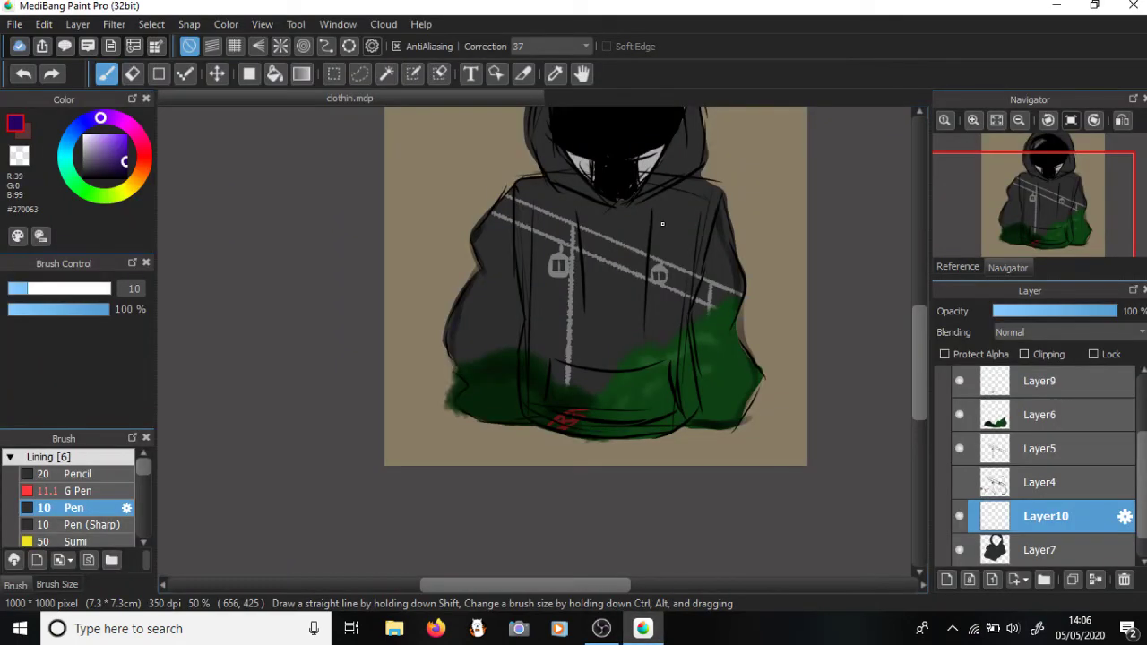
- Paint purple #3A1476 over the hoodie's left sleeve and left front using the Watercolor brush at size 50
scroll(659, 333, "up", 3)
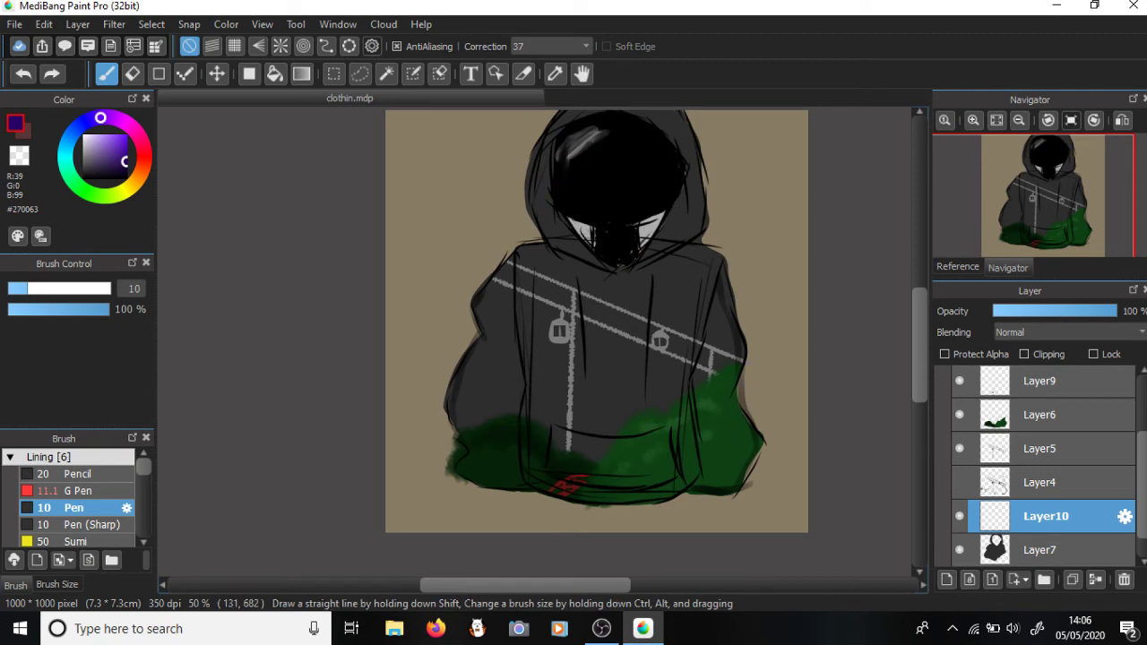
left_click(123, 159)
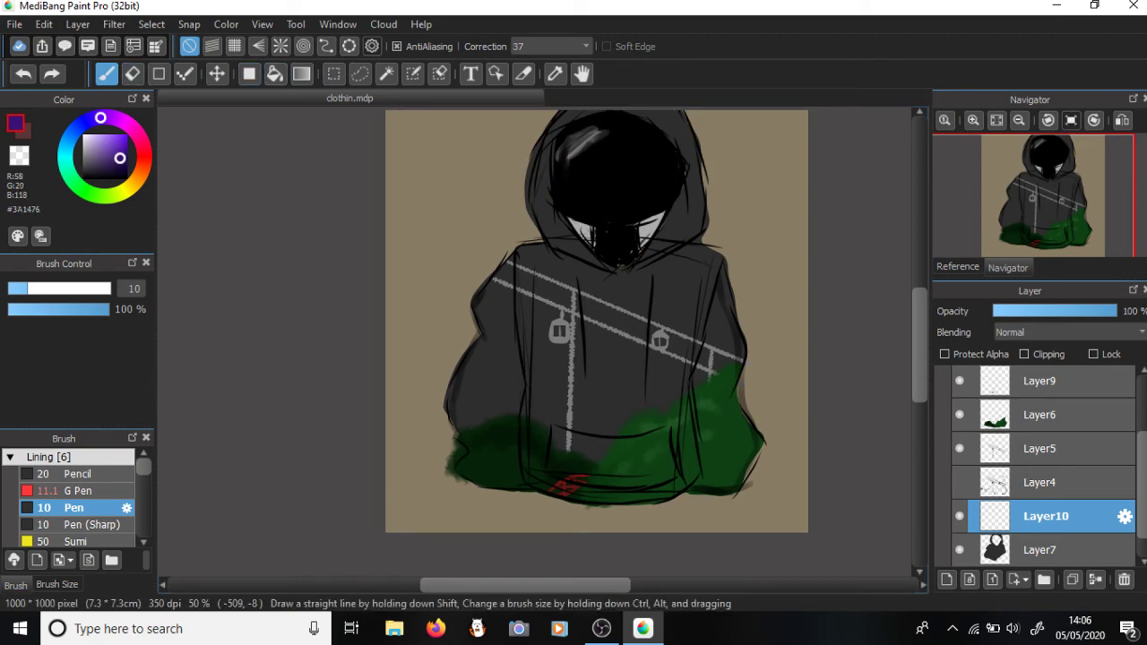
left_click_drag(28, 288, 62, 289)
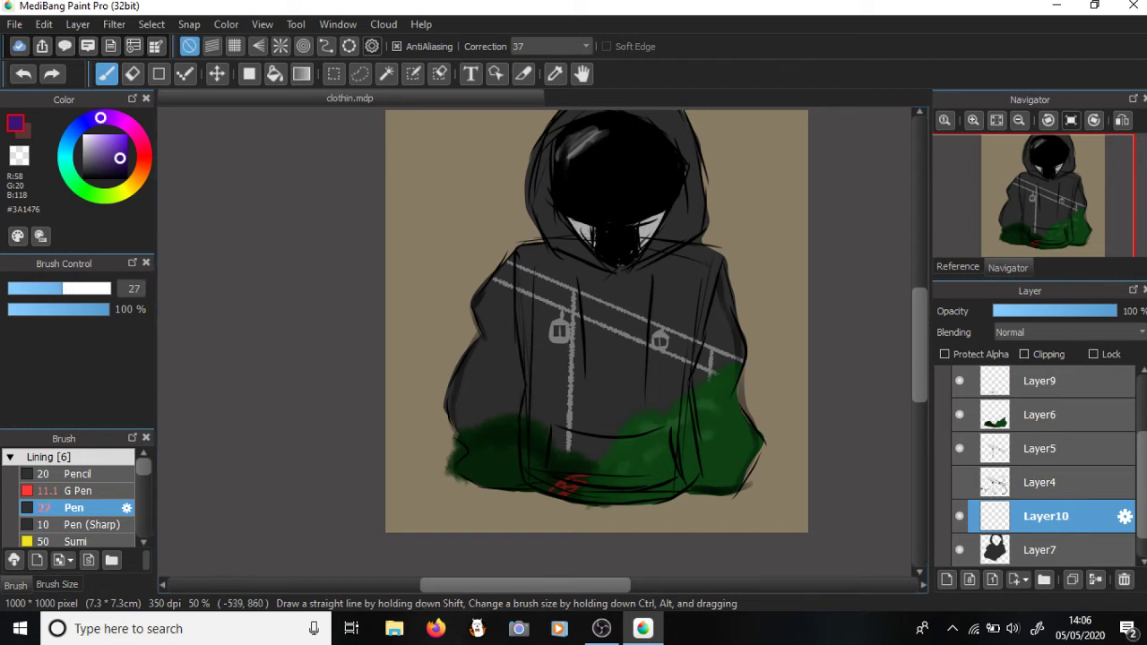
left_click_drag(143, 467, 144, 488)
left_click(80, 487)
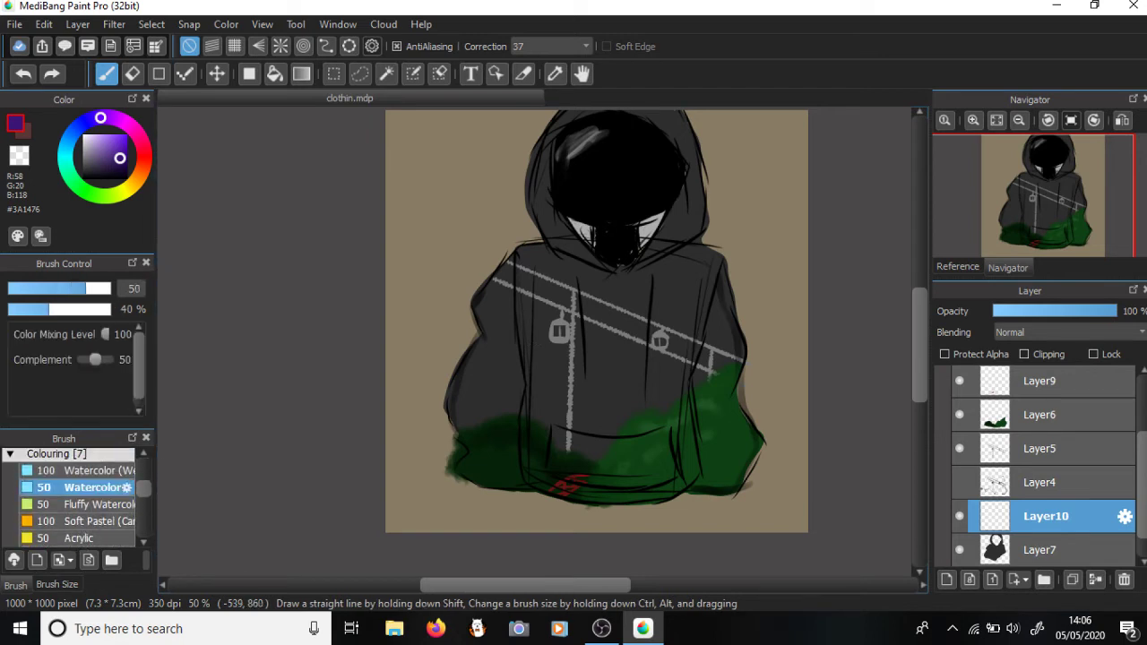
left_click_drag(517, 262, 468, 306)
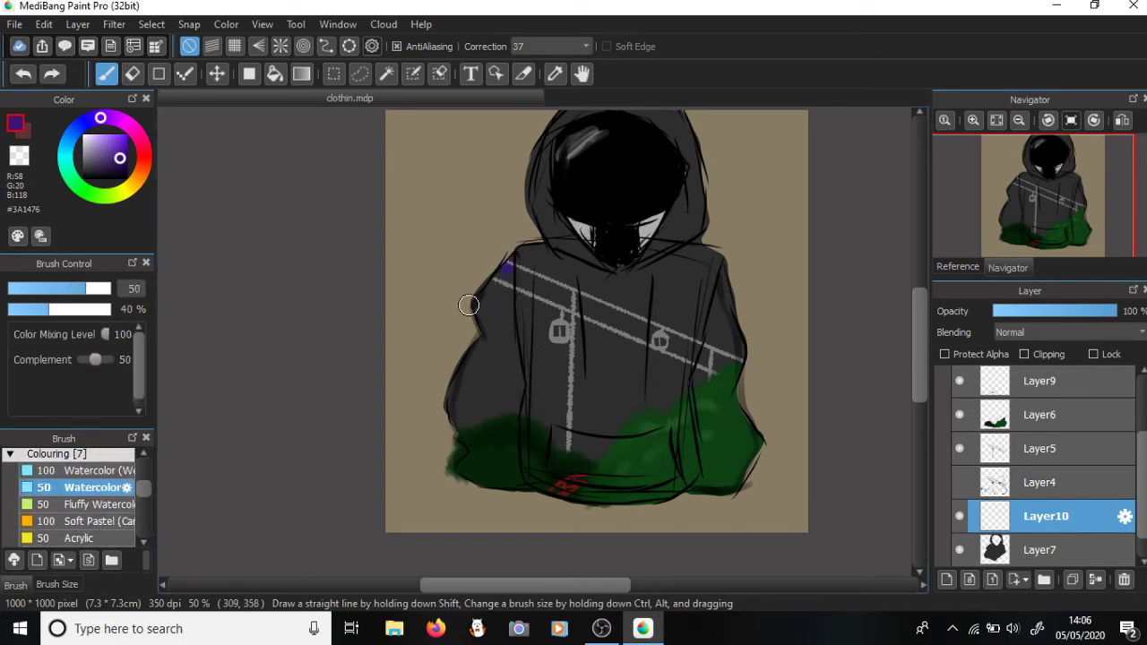
left_click_drag(538, 250, 569, 265)
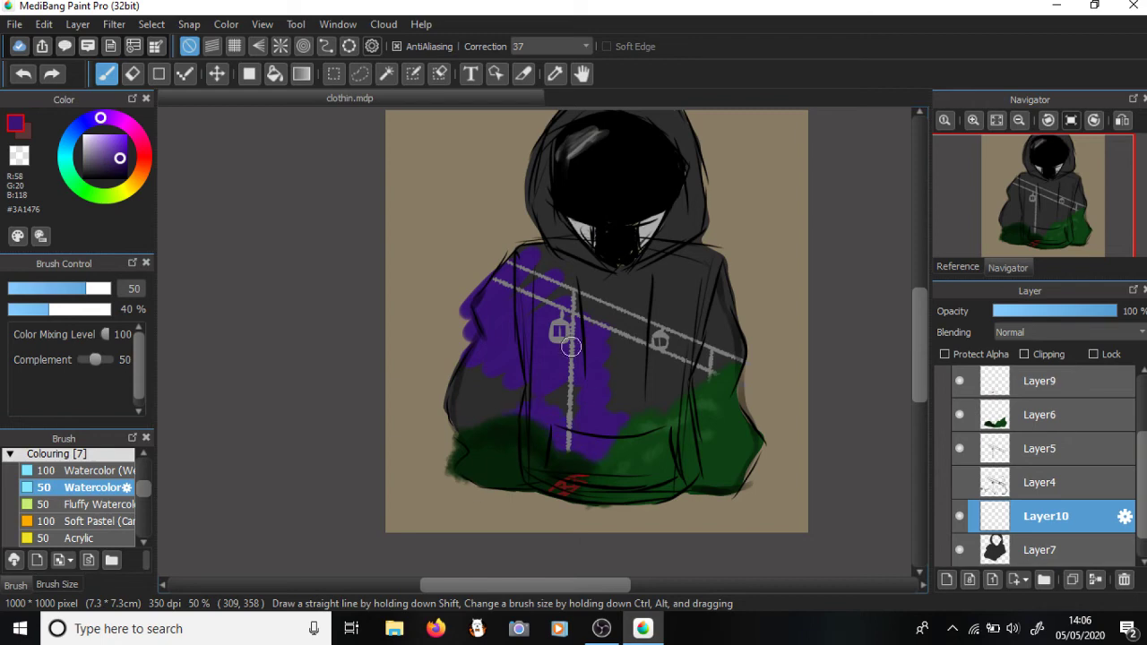
left_click_drag(496, 370, 393, 414)
- Shade the lower part of the purple area above the green with very dark purple #120528, blending it upward
left_click_drag(120, 159, 121, 171)
mouse_move(492, 406)
left_mouse_down()
mouse_move(444, 393)
mouse_move(459, 415)
mouse_move(502, 379)
mouse_move(431, 450)
mouse_move(518, 394)
mouse_move(473, 457)
mouse_move(615, 343)
mouse_move(661, 363)
mouse_move(632, 426)
left_mouse_up()
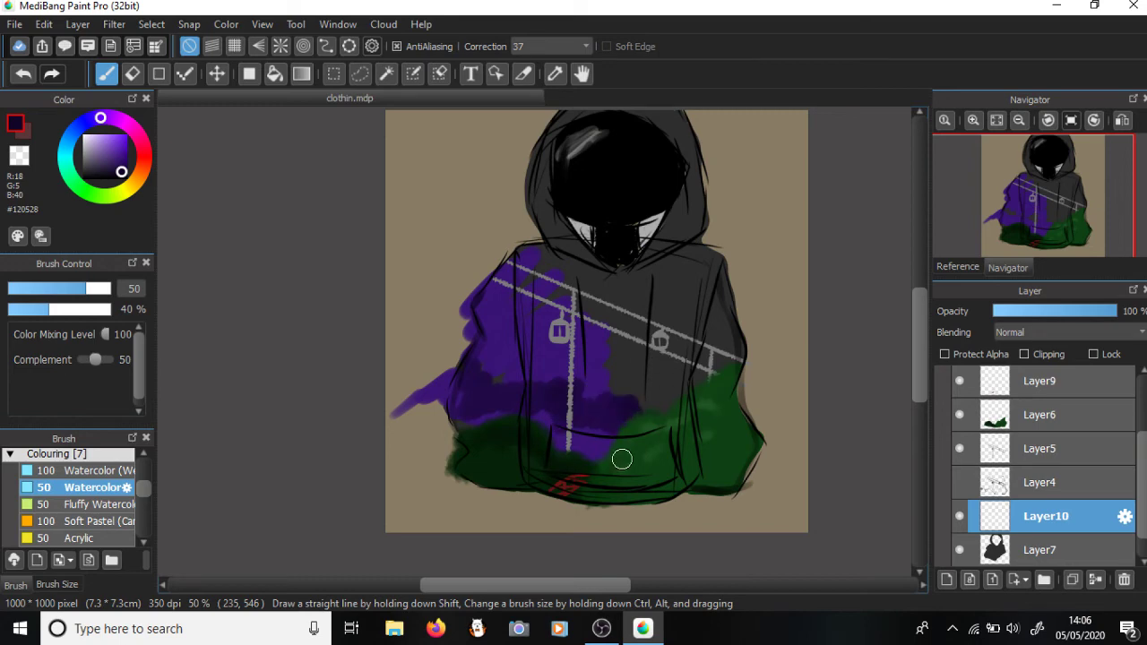
mouse_move(477, 325)
left_mouse_down()
mouse_move(463, 359)
mouse_move(503, 337)
mouse_move(495, 358)
mouse_move(510, 345)
mouse_move(505, 373)
mouse_move(518, 371)
mouse_move(511, 395)
mouse_move(523, 419)
mouse_move(588, 397)
mouse_move(606, 419)
mouse_move(661, 413)
left_mouse_up()
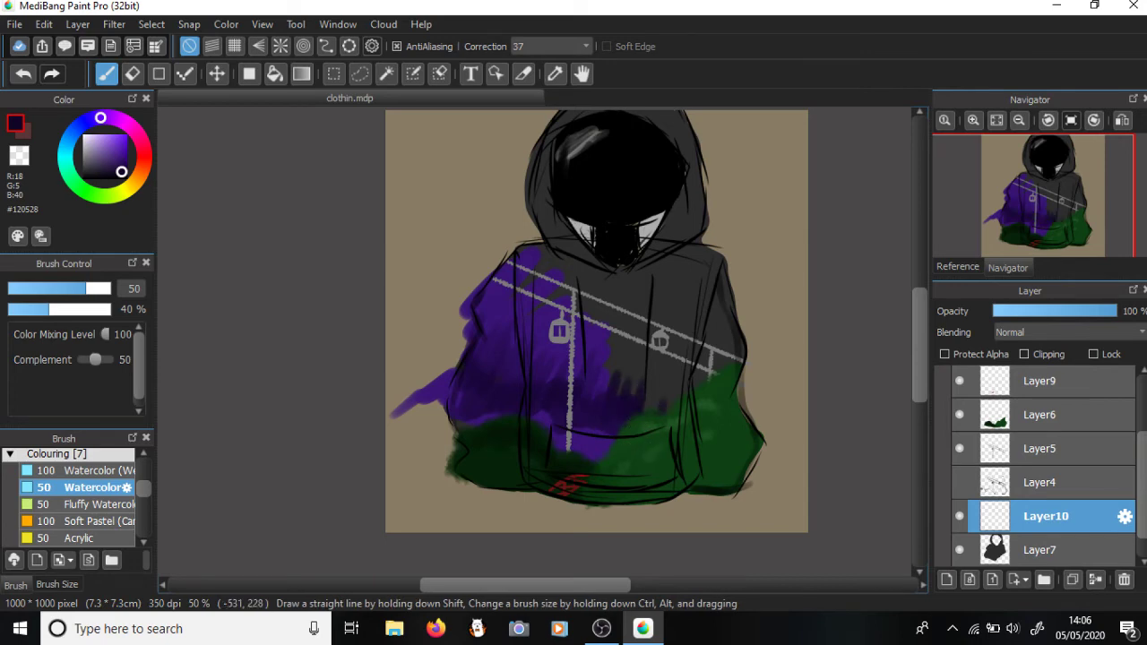
- Cover the remaining grey of the hoodie's chest, shoulders and right side with dark blue #0D0645 and deeper navy #060323
left_click(89, 120)
left_click(122, 166)
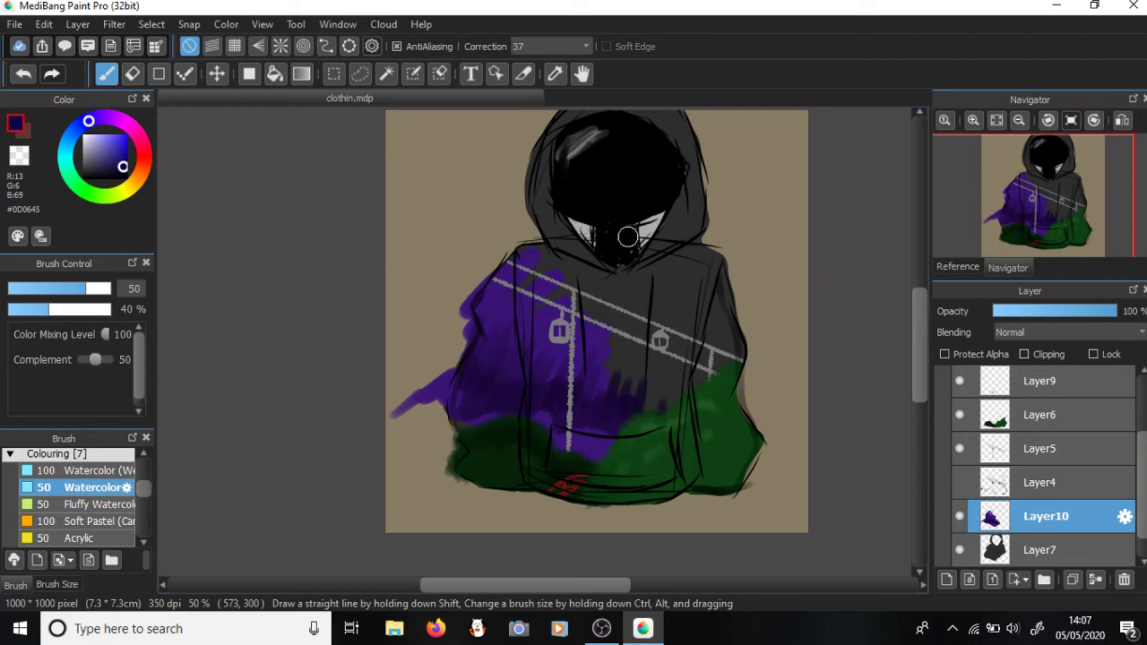
mouse_move(657, 345)
left_mouse_down()
mouse_move(605, 394)
mouse_move(623, 406)
mouse_move(620, 423)
mouse_move(695, 359)
mouse_move(665, 409)
mouse_move(723, 358)
mouse_move(688, 410)
mouse_move(761, 323)
mouse_move(625, 422)
mouse_move(748, 309)
mouse_move(640, 389)
mouse_move(728, 311)
mouse_move(613, 394)
mouse_move(660, 339)
mouse_move(584, 381)
mouse_move(610, 320)
mouse_move(571, 332)
mouse_move(566, 318)
mouse_move(603, 287)
mouse_move(532, 317)
mouse_move(552, 292)
mouse_move(507, 310)
mouse_move(548, 267)
mouse_move(514, 292)
mouse_move(507, 281)
mouse_move(541, 256)
mouse_move(481, 285)
left_mouse_up()
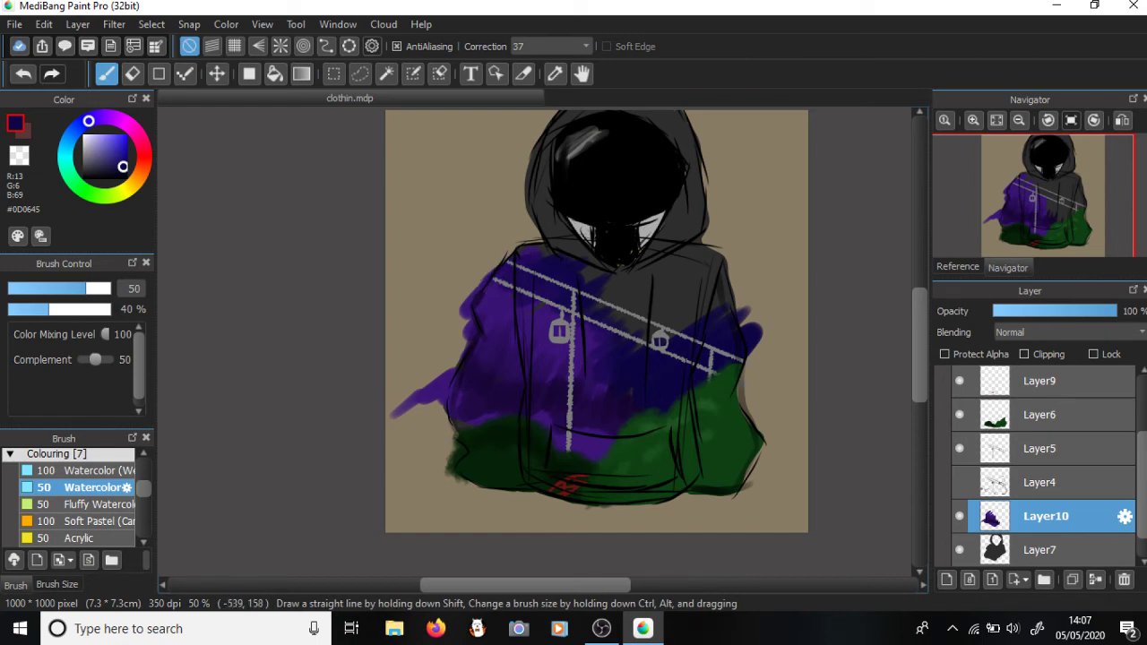
left_click(121, 170)
mouse_move(709, 332)
left_mouse_down()
mouse_move(734, 316)
mouse_move(672, 326)
mouse_move(754, 274)
mouse_move(601, 354)
mouse_move(749, 256)
mouse_move(591, 329)
mouse_move(725, 240)
mouse_move(608, 284)
mouse_move(701, 231)
mouse_move(569, 278)
mouse_move(624, 245)
mouse_move(513, 265)
left_mouse_up()
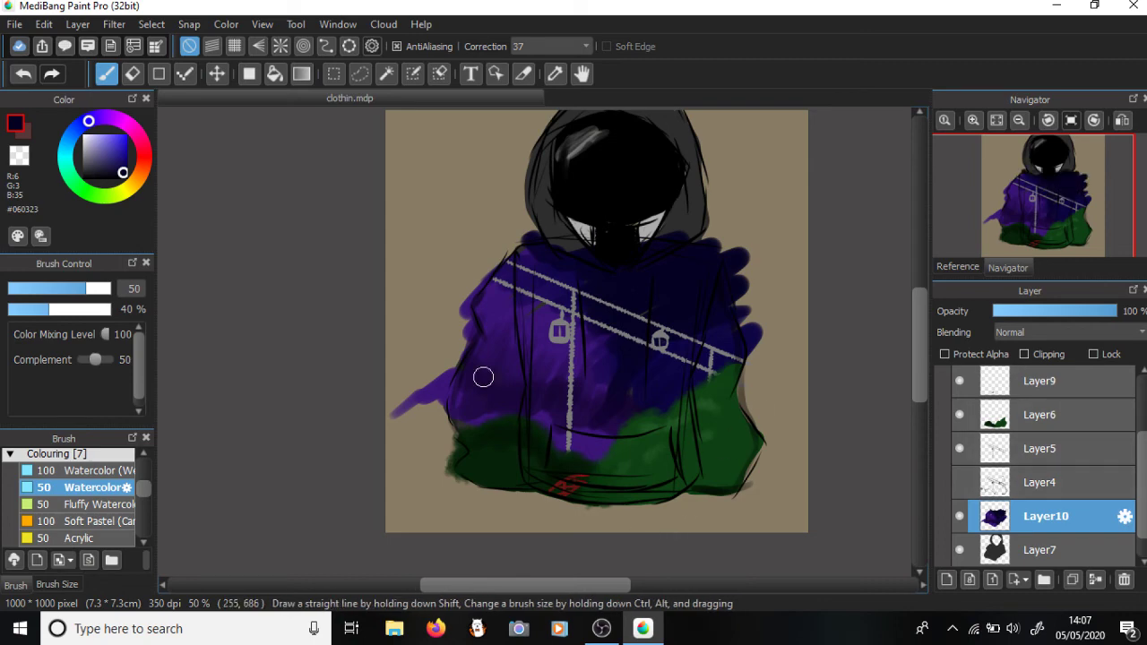
- Shade the lower hoodie around the purple-green boundary and cover the grey hood with dark navy #060323
mouse_move(918, 385)
left_mouse_down()
mouse_move(919, 354)
mouse_move(919, 391)
left_mouse_up()
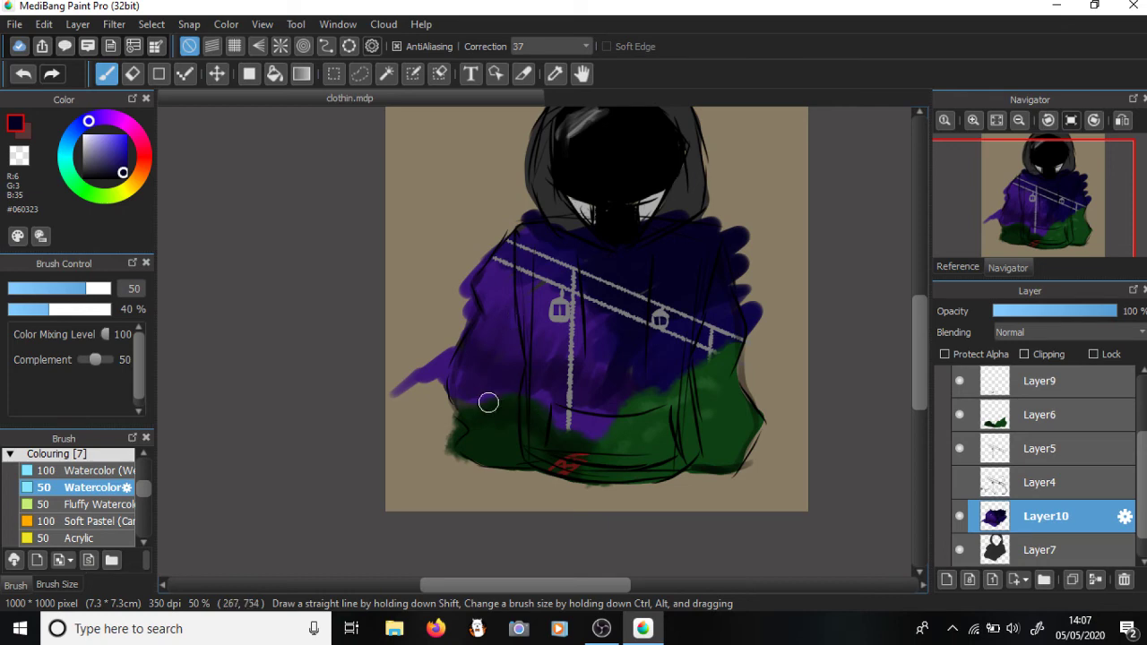
mouse_move(455, 413)
left_mouse_down()
mouse_move(424, 461)
mouse_move(559, 432)
left_mouse_up()
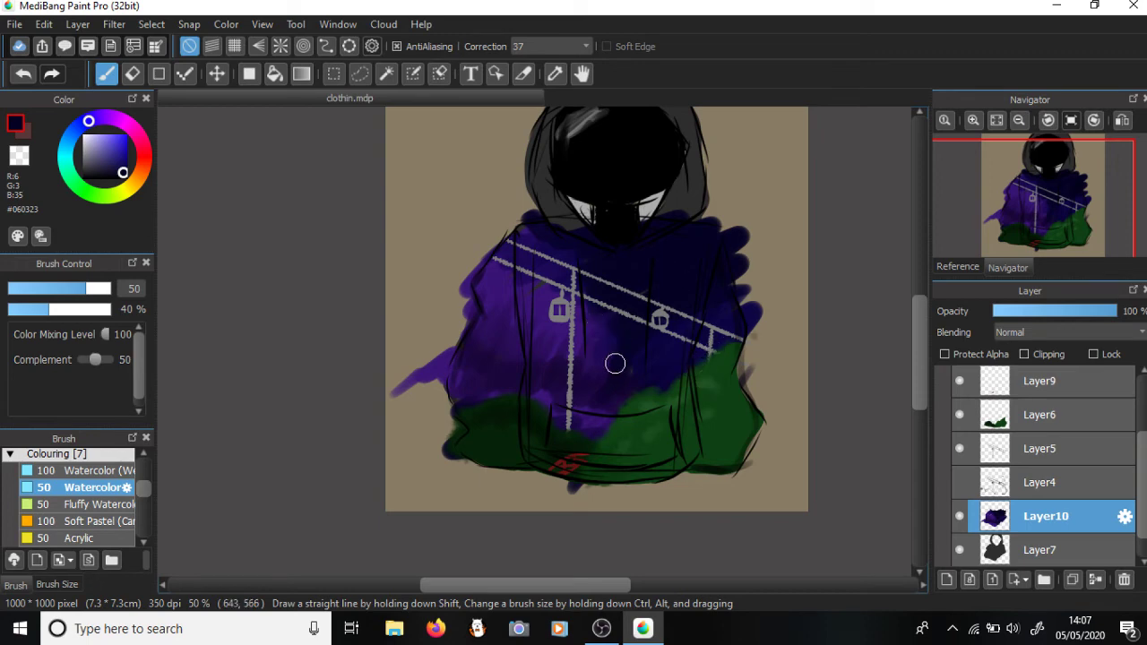
scroll(910, 395, "up", 2)
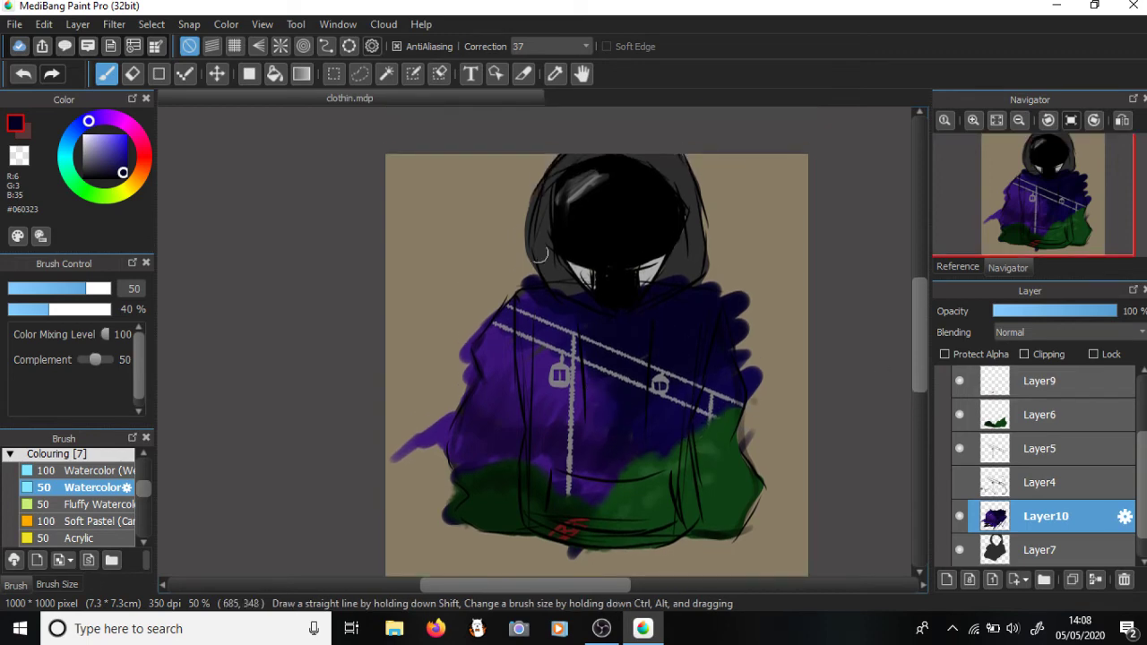
left_click_drag(693, 270, 679, 274)
mouse_move(693, 215)
left_mouse_down()
mouse_move(680, 185)
mouse_move(666, 276)
mouse_move(643, 288)
mouse_move(706, 266)
mouse_move(666, 284)
mouse_move(676, 171)
mouse_move(624, 150)
mouse_move(677, 159)
mouse_move(689, 211)
mouse_move(673, 163)
mouse_move(593, 150)
mouse_move(530, 209)
mouse_move(539, 263)
mouse_move(561, 173)
mouse_move(550, 272)
mouse_move(584, 299)
mouse_move(554, 263)
left_mouse_up()
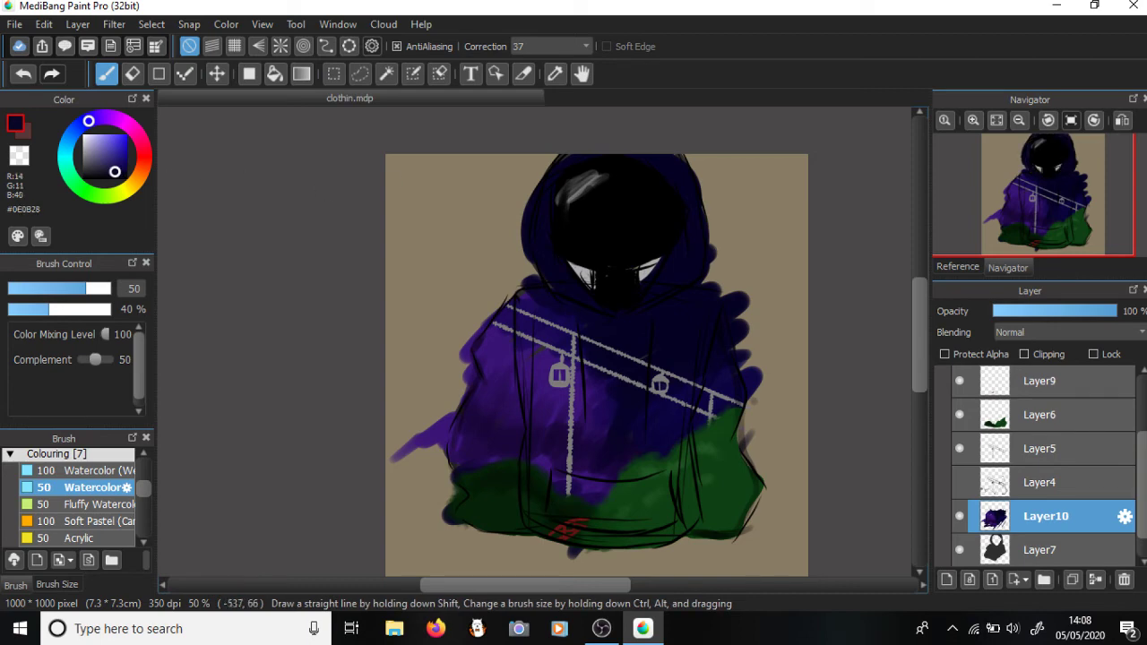
- Brush lighter blue #394471 over the middle of the hoodie's chest, around and beneath the diagonal straps
left_click(110, 170)
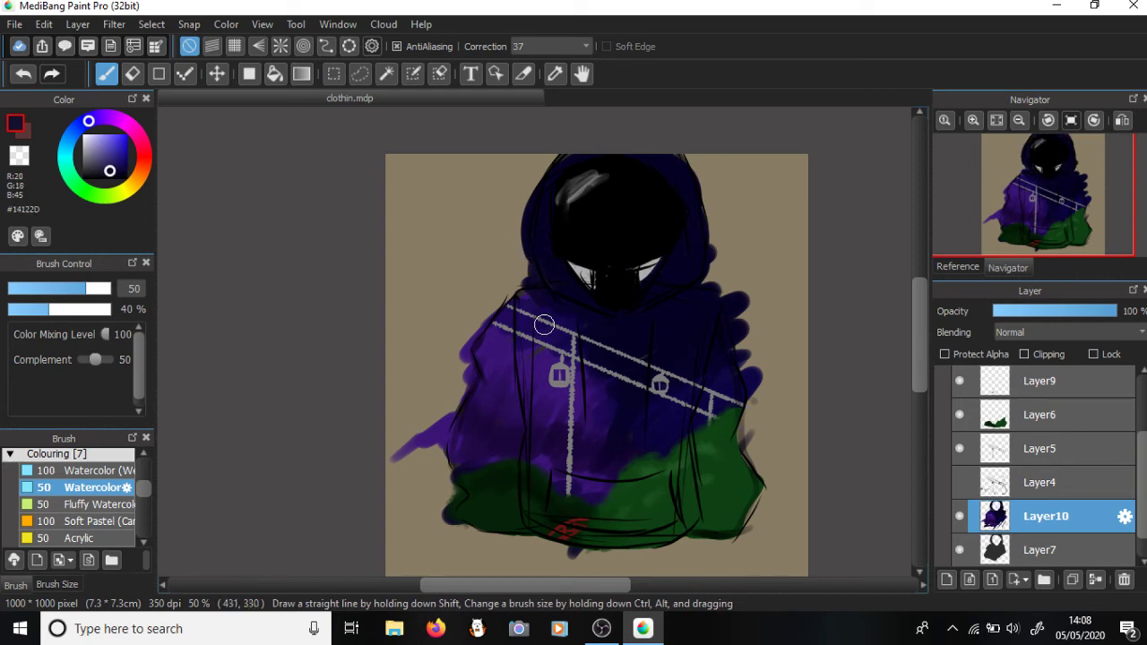
left_click_drag(117, 171, 124, 177)
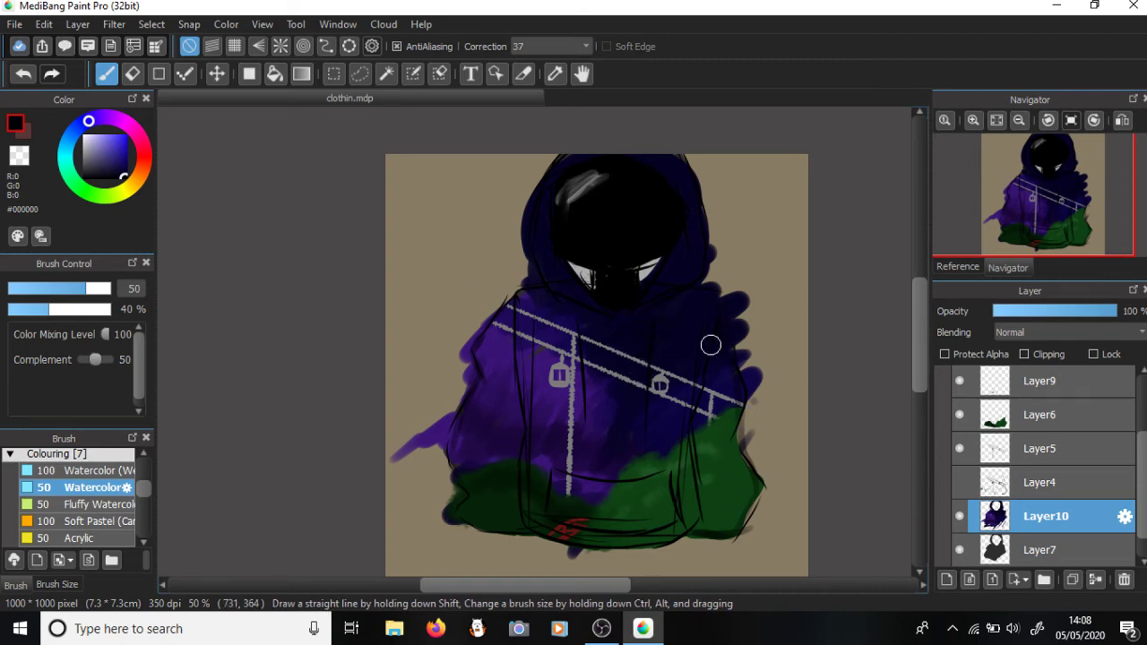
left_click_drag(87, 121, 78, 128)
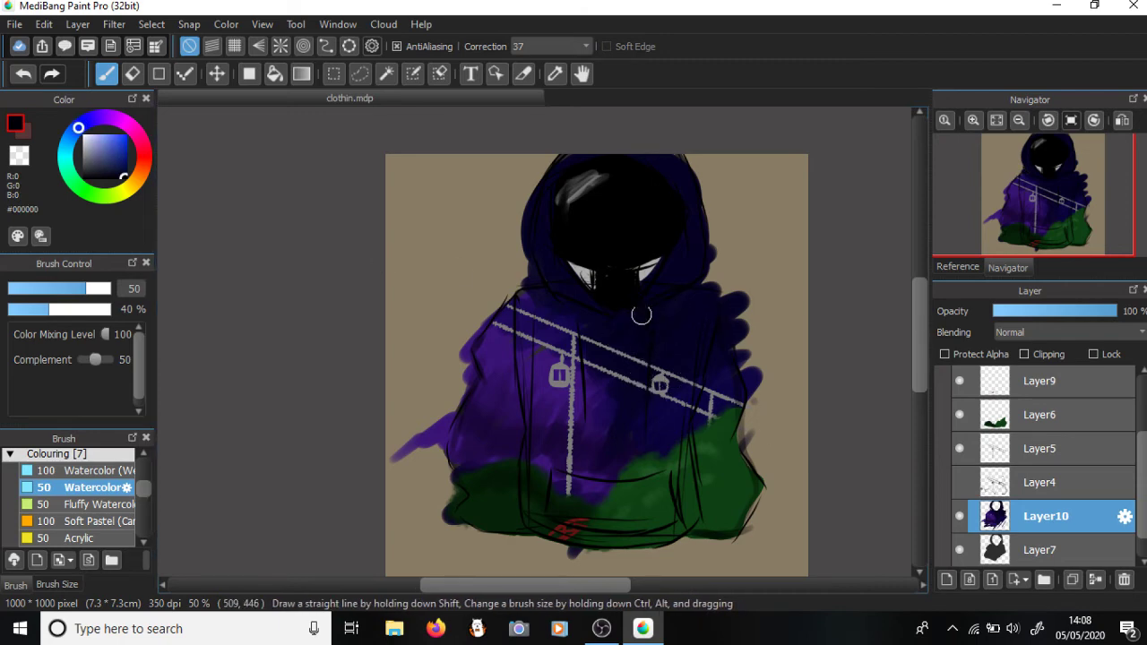
left_click(120, 169)
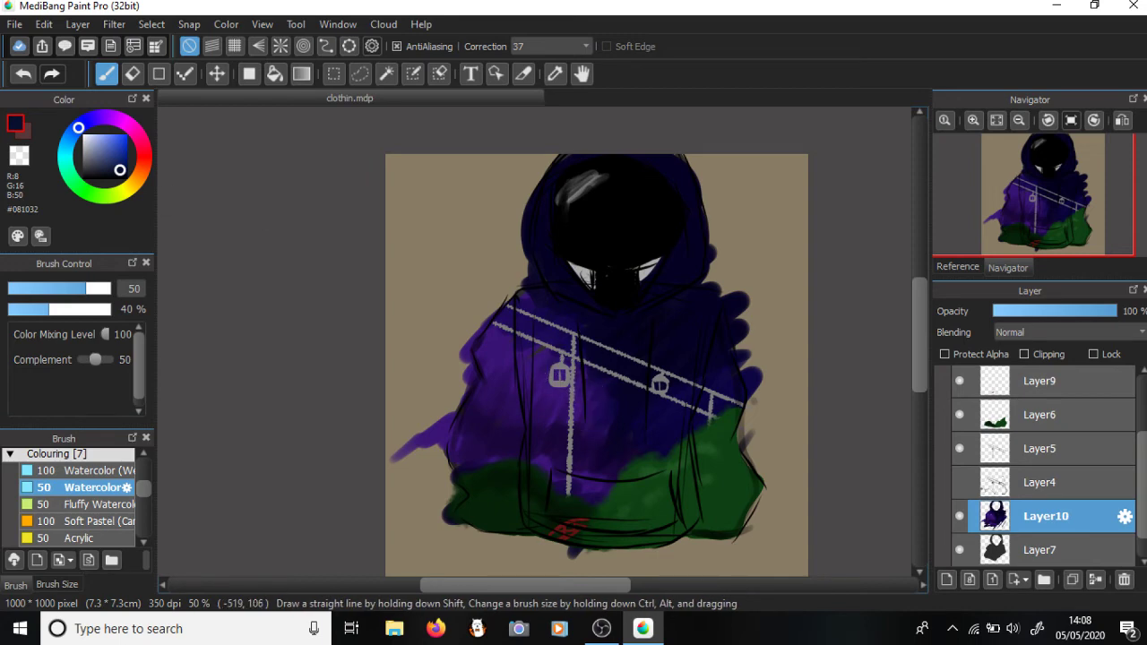
left_click(104, 159)
mouse_move(579, 378)
left_mouse_down()
mouse_move(601, 411)
mouse_move(660, 388)
mouse_move(656, 412)
mouse_move(617, 452)
mouse_move(625, 414)
mouse_move(590, 417)
mouse_move(581, 384)
mouse_move(612, 326)
mouse_move(577, 336)
mouse_move(552, 332)
mouse_move(553, 314)
mouse_move(515, 321)
left_mouse_up()
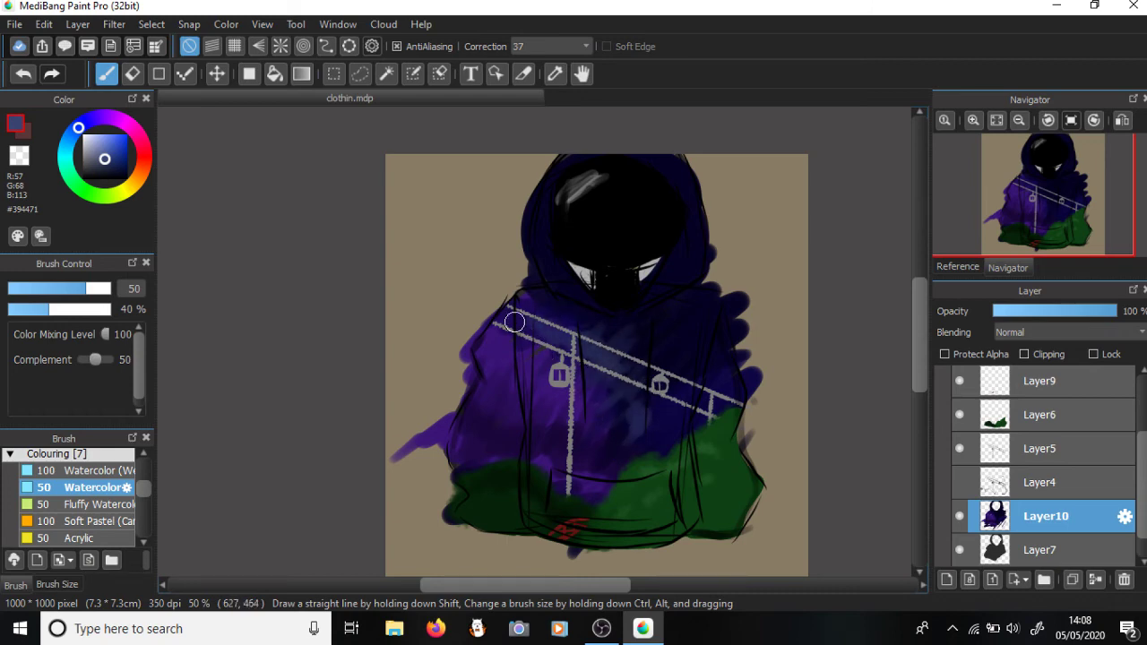
- Apply a light Gaussian Blur to the purple and blue hoodie colouring on Layer10
left_click(150, 24)
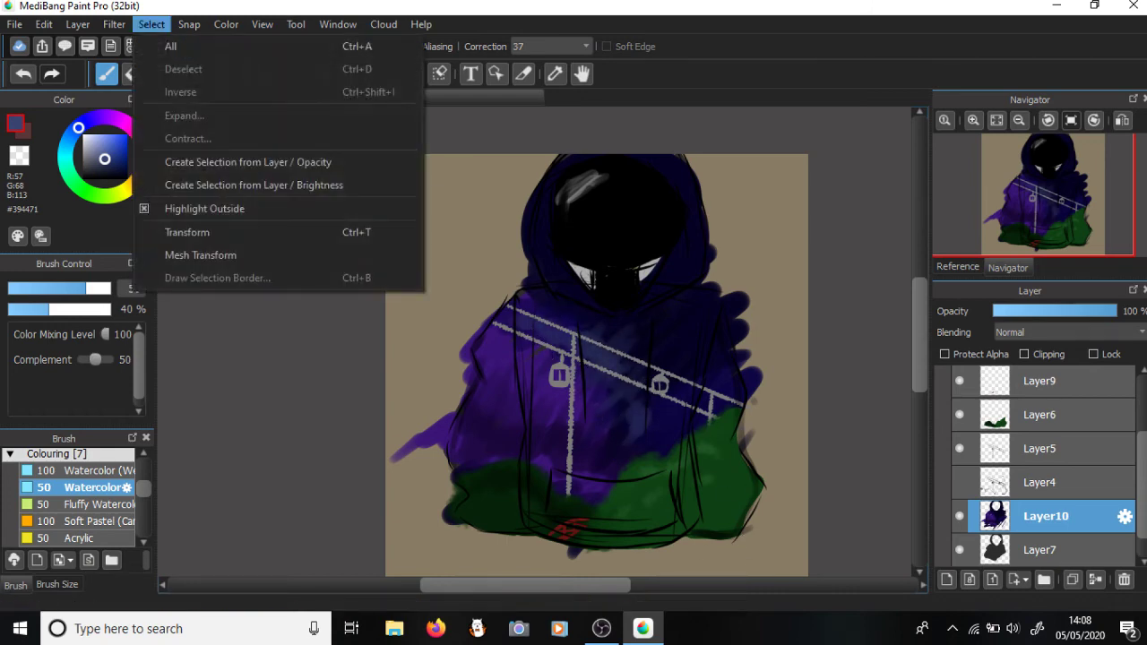
left_click(151, 24)
left_click(114, 24)
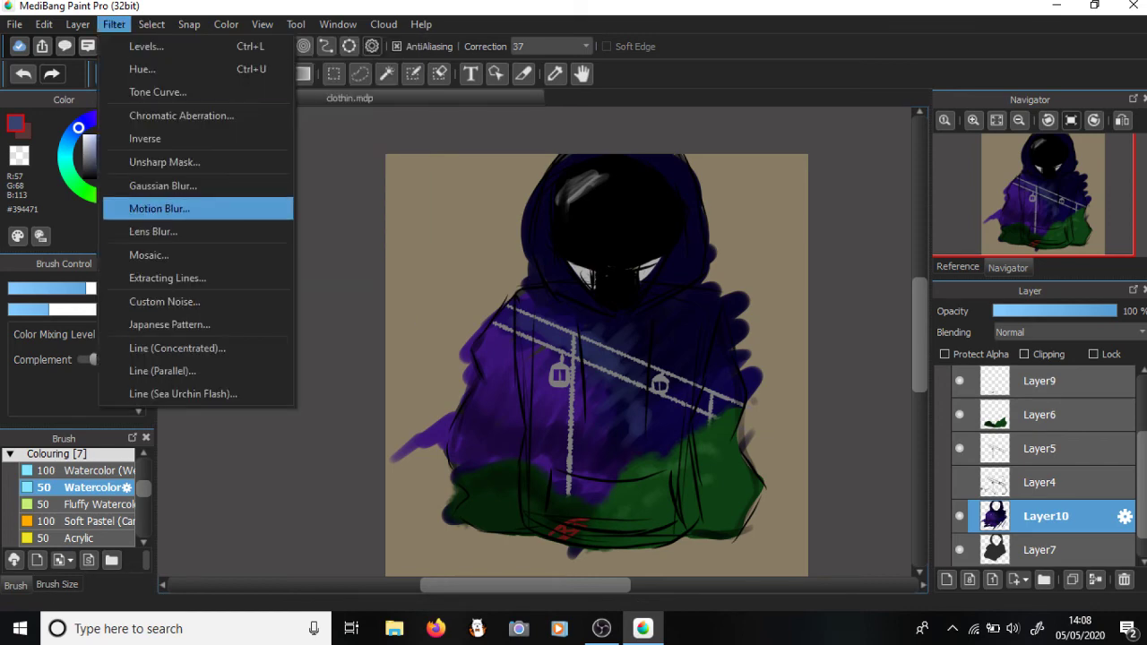
left_click(162, 186)
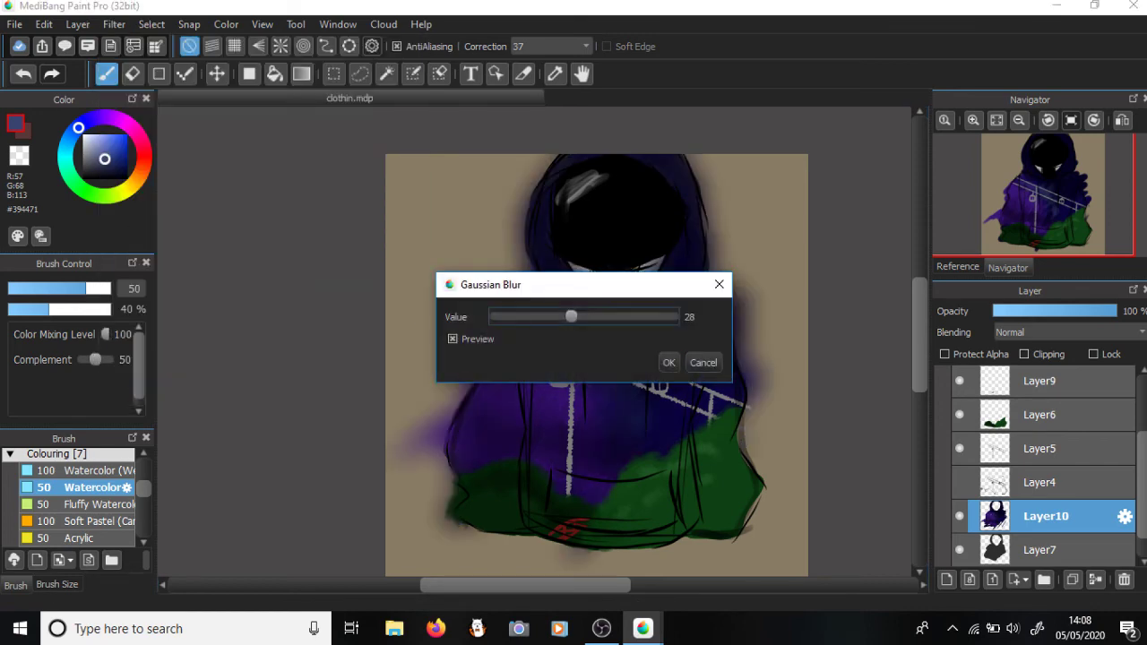
left_click_drag(642, 293, 1012, 251)
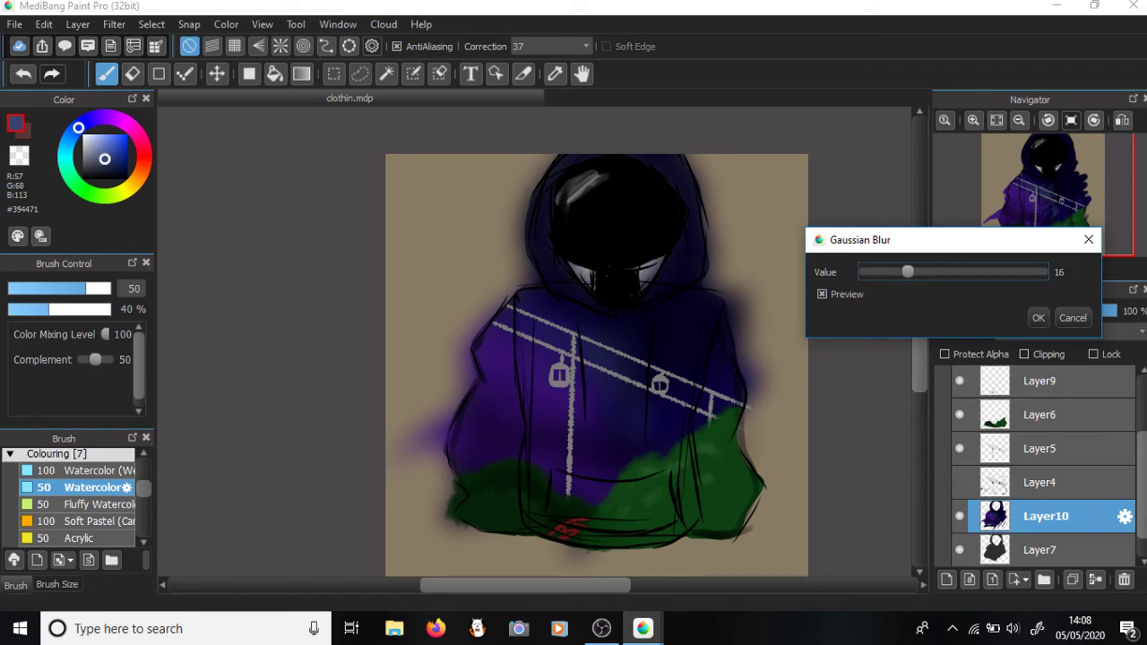
key("Return")
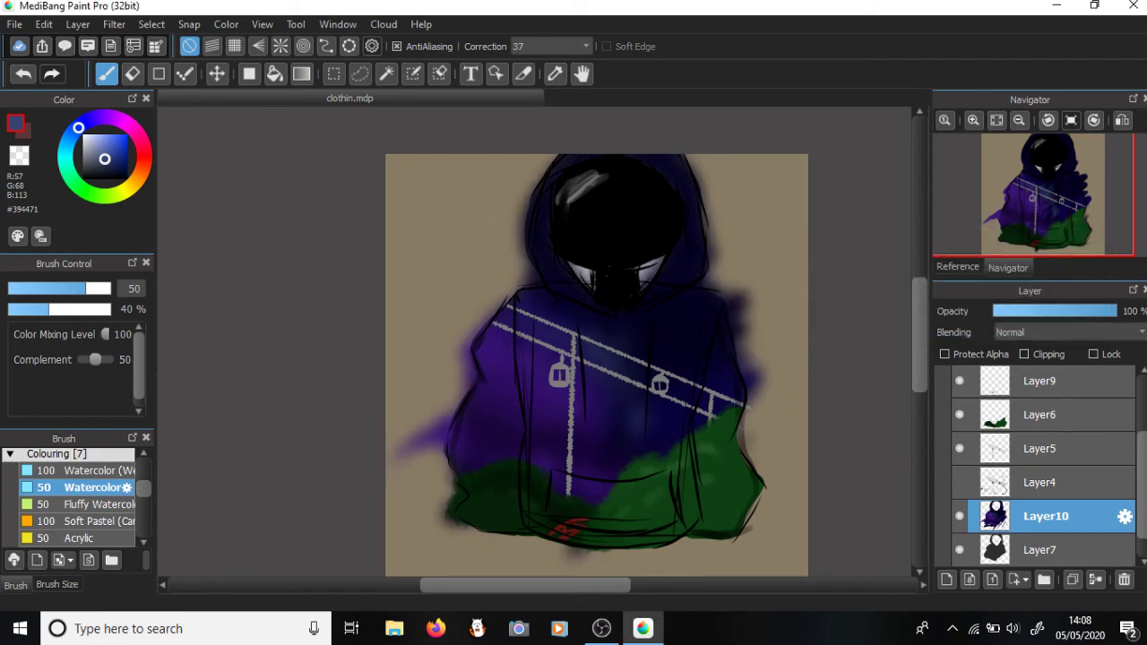
- Choose the Sparkle Brush with white #FFFFFF and enlarge it to size 218
scroll(72, 502, "down", 10)
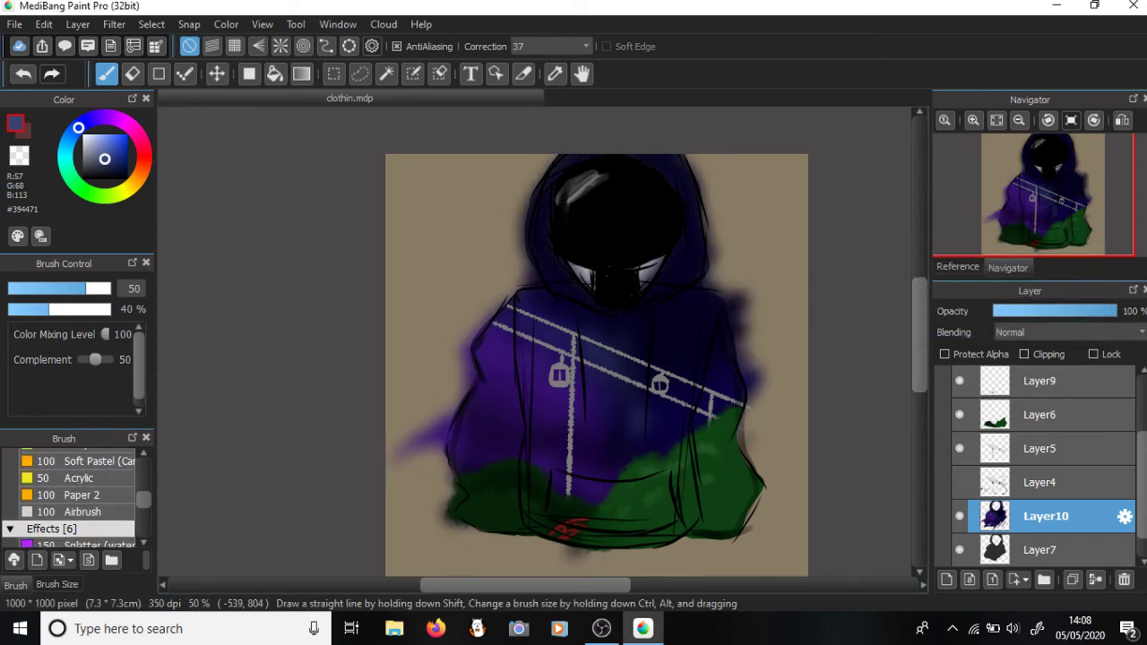
left_click(126, 474)
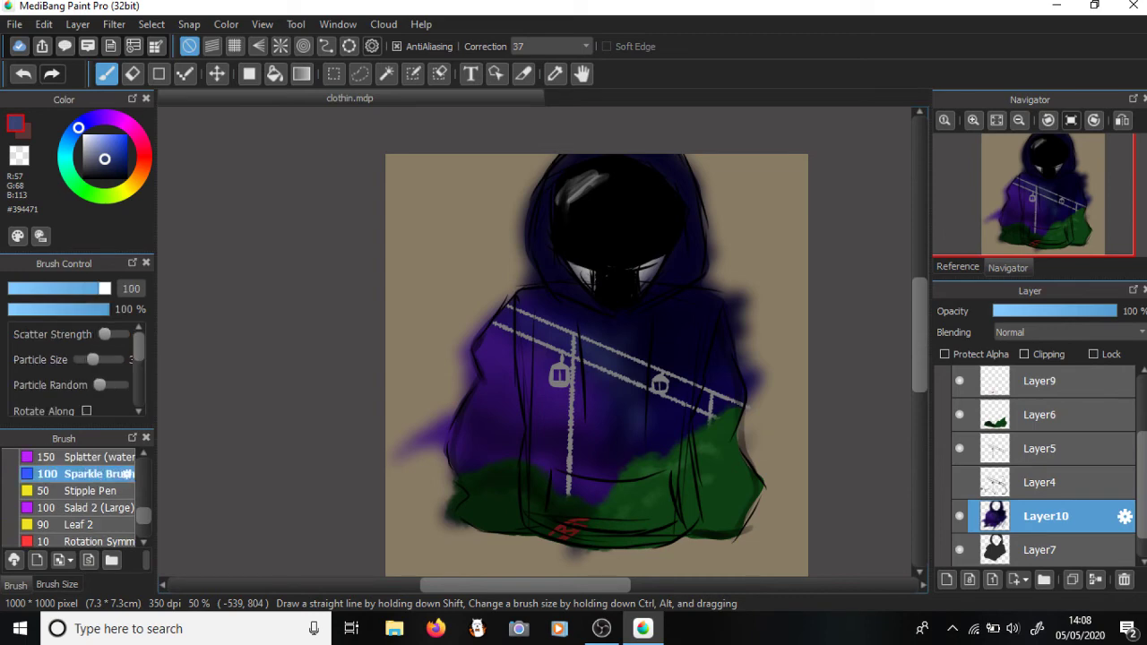
left_click_drag(105, 159, 84, 135)
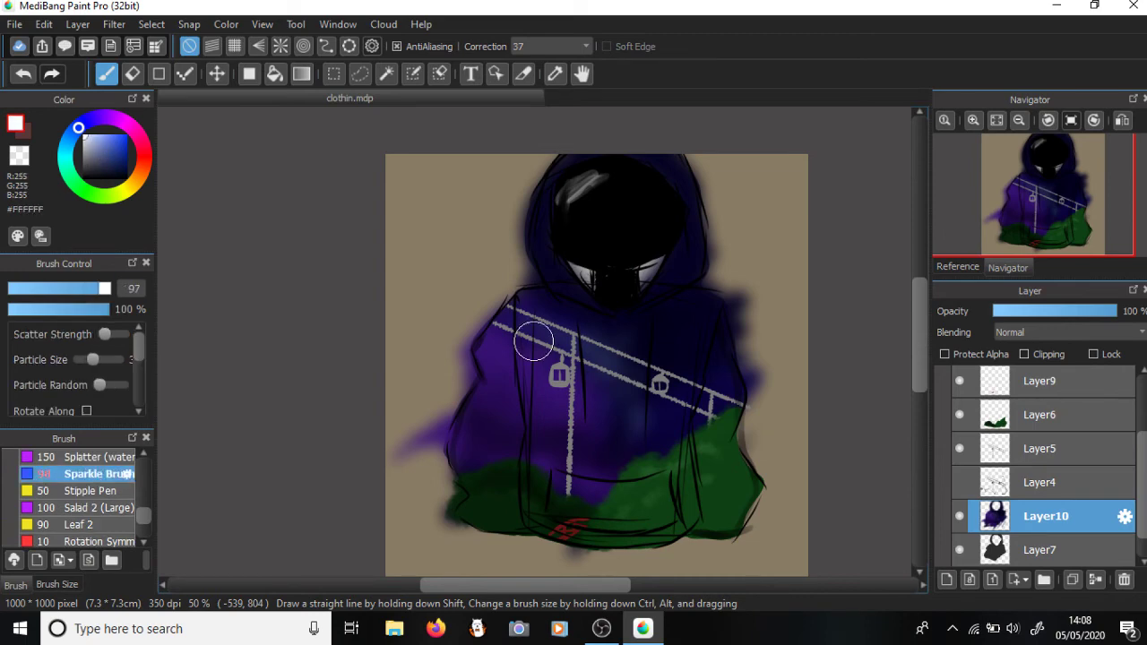
left_click_drag(534, 342, 563, 356, "ctrl+alt")
left_click(538, 403)
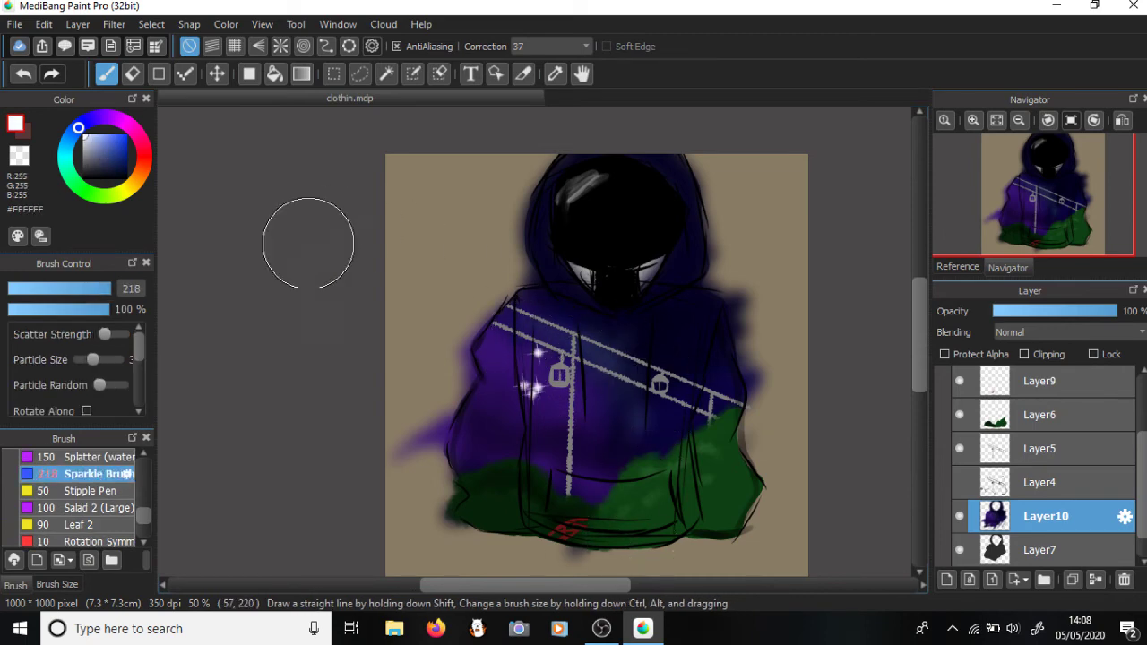
key("ctrl+z")
left_click(514, 343)
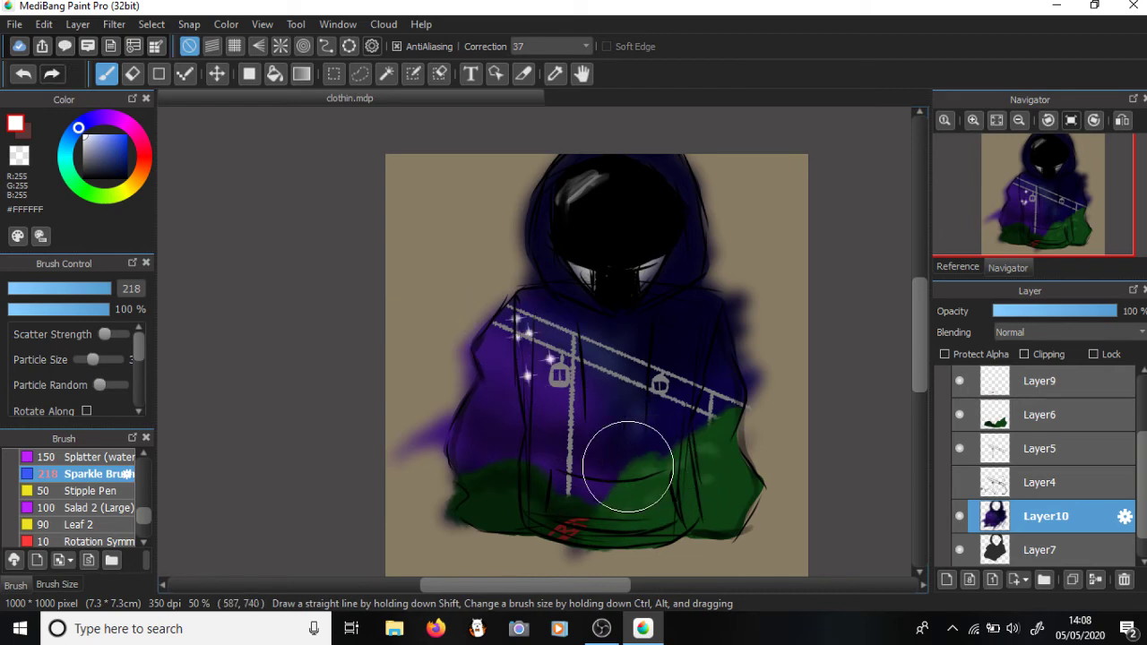
mouse_move(461, 320)
left_mouse_down()
mouse_move(704, 460)
mouse_move(717, 435)
left_mouse_up()
key("ctrl+z")
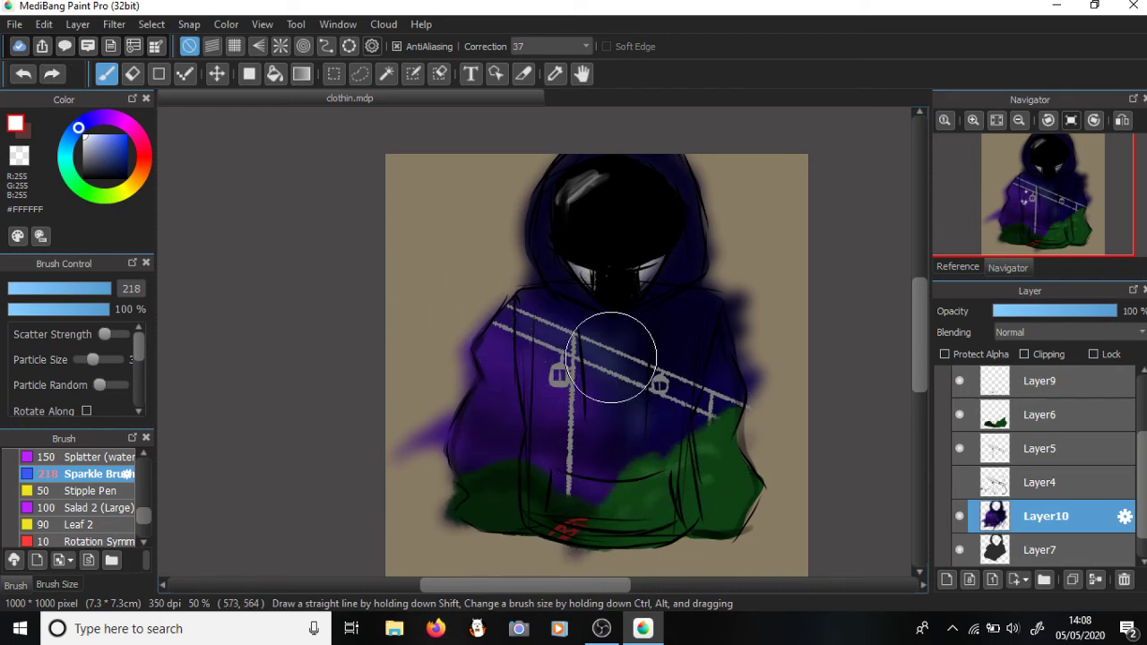
left_click_drag(543, 290, 758, 509)
key("ctrl+z")
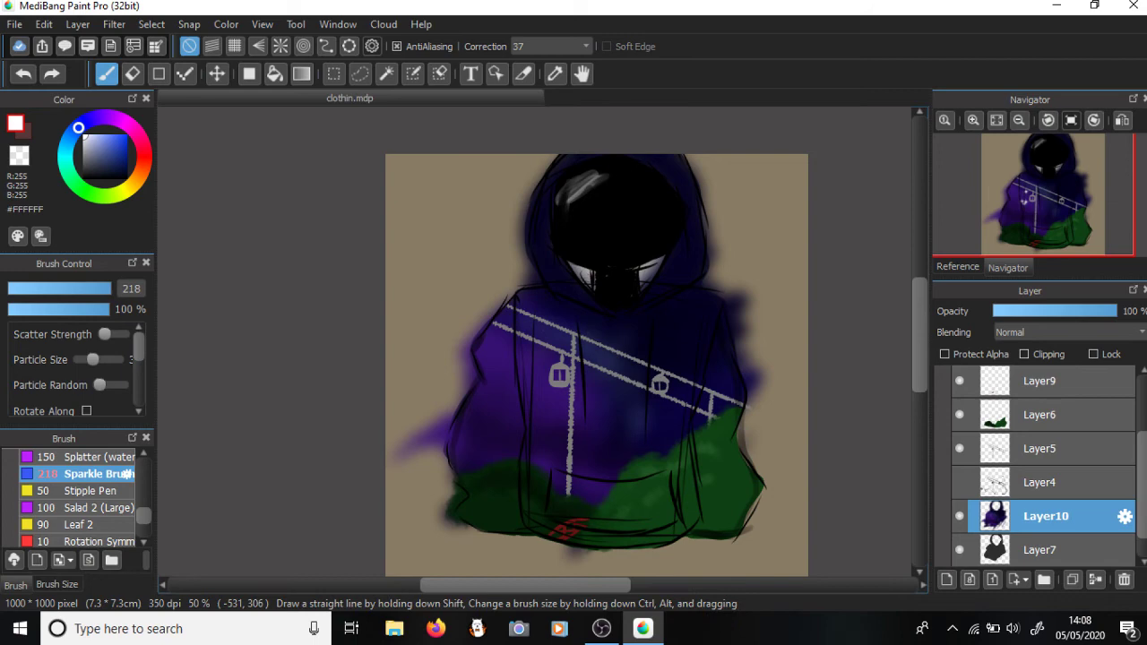
left_click_drag(113, 334, 118, 335)
left_click_drag(493, 314, 626, 465)
key("ctrl+z")
- Reduce the Sparkle Brush's particle size and scatter white stars across the hoodie's purple and blue areas
scroll(72, 368, "down", 5)
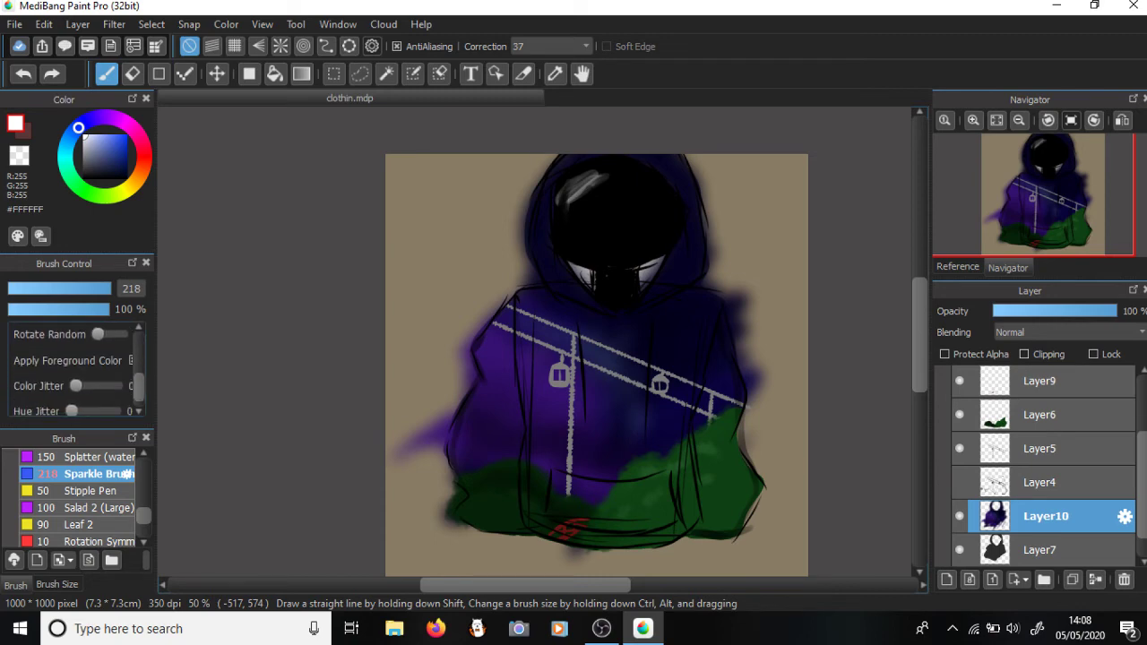
scroll(72, 367, "up", 4)
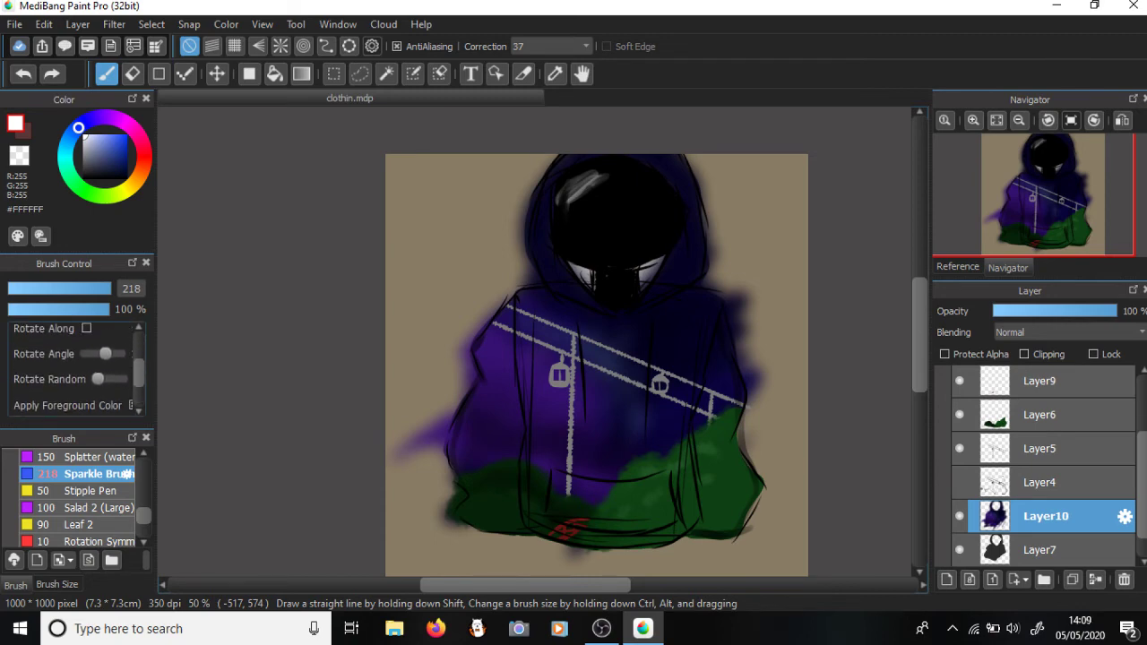
scroll(71, 367, "up", 2)
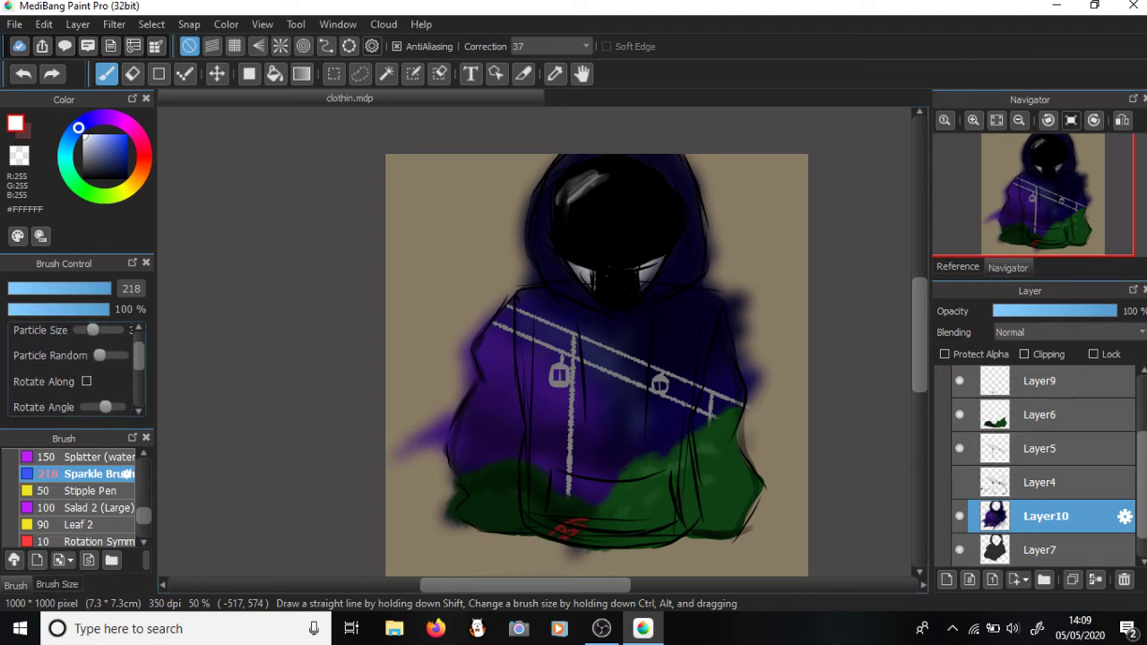
scroll(72, 368, "up", 3)
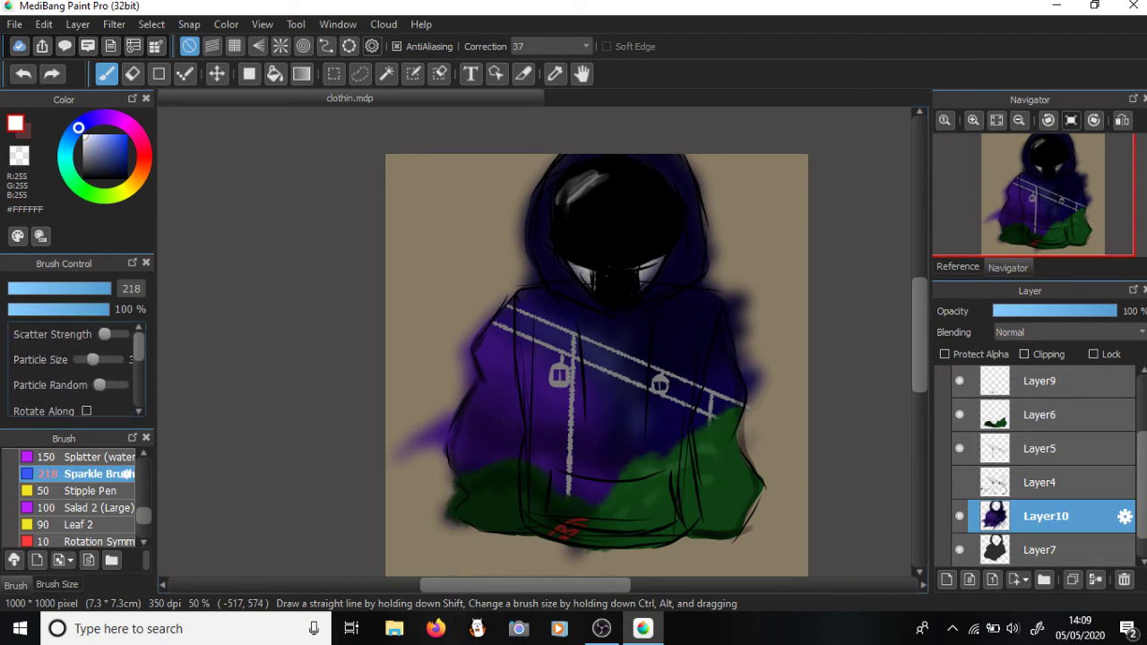
left_click_drag(92, 359, 87, 359)
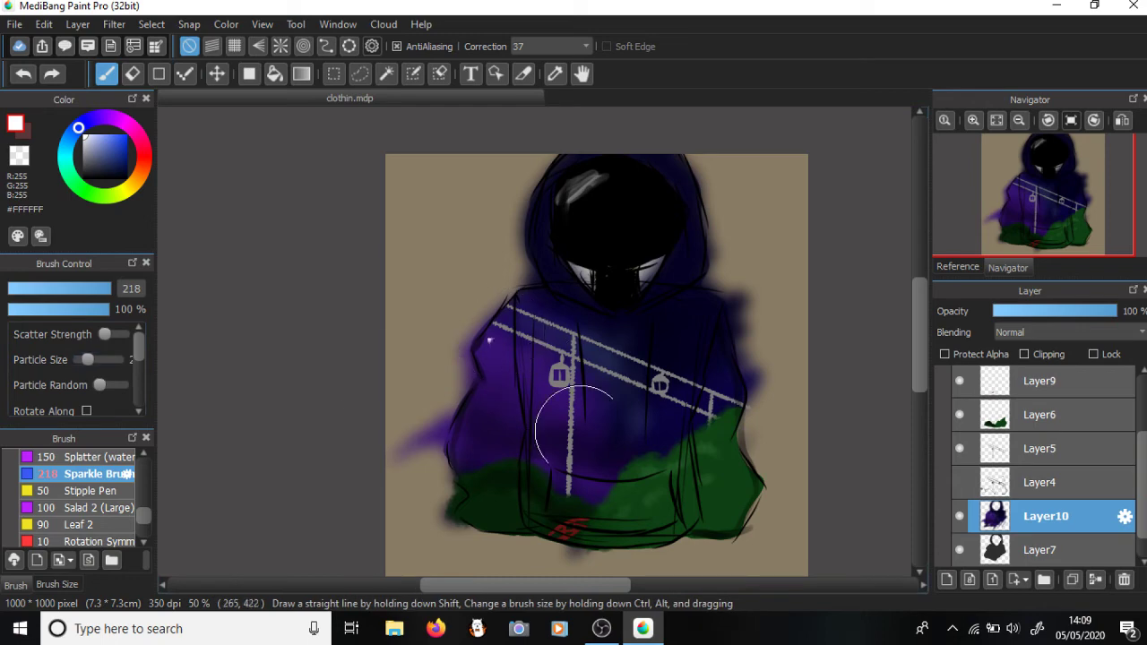
left_click_drag(488, 341, 614, 470)
mouse_move(574, 334)
left_mouse_down()
mouse_move(646, 394)
mouse_move(584, 381)
mouse_move(700, 435)
mouse_move(629, 471)
mouse_move(483, 398)
mouse_move(461, 440)
left_mouse_up()
left_click(526, 315)
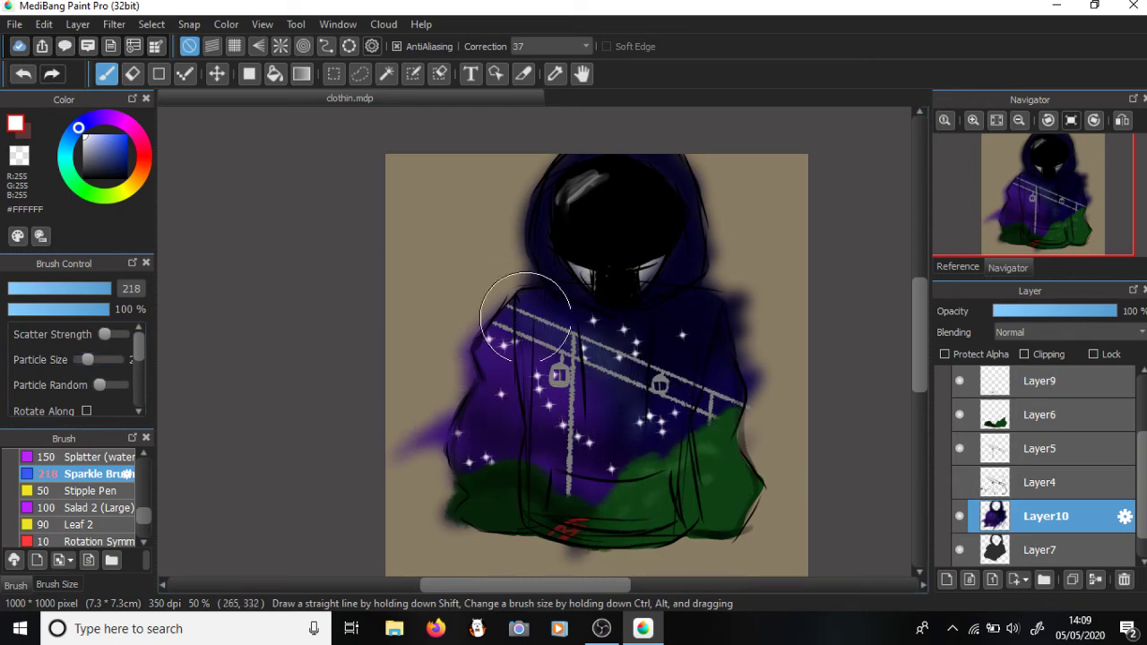
- Splatter fine white speckles over the hoodie with the Splatter brush at size 150, plus purple #320F6A speckles around its right side
left_click(125, 457)
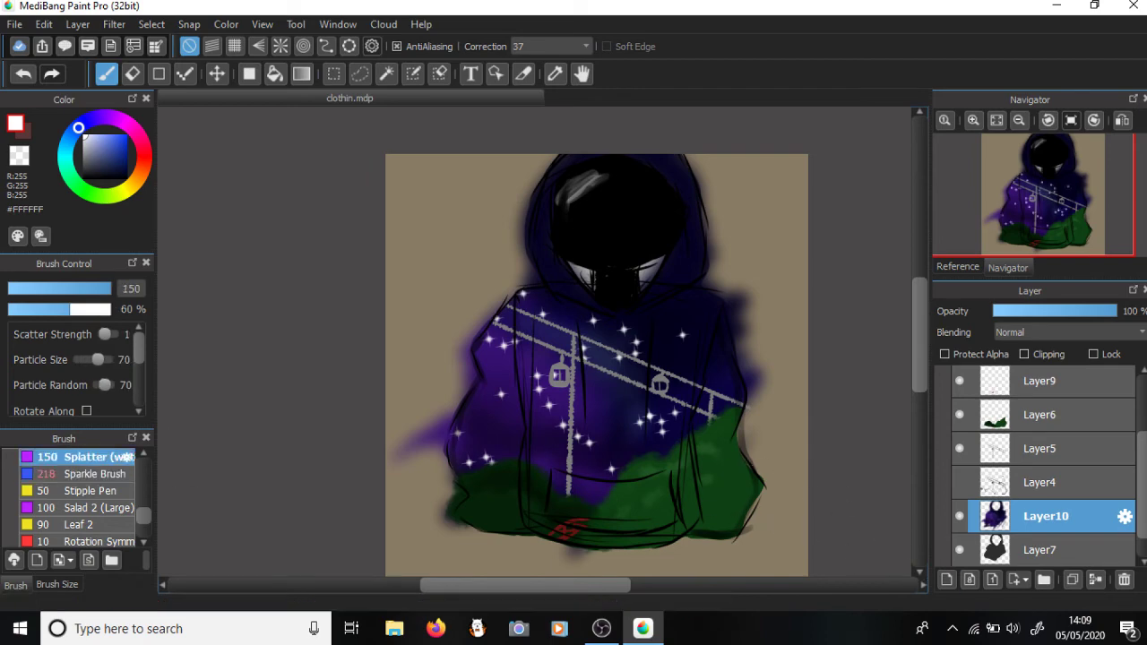
mouse_move(634, 509)
left_mouse_down()
mouse_move(480, 387)
mouse_move(611, 535)
mouse_move(507, 388)
mouse_move(473, 403)
mouse_move(651, 429)
mouse_move(531, 280)
mouse_move(694, 479)
mouse_move(690, 375)
mouse_move(653, 318)
mouse_move(774, 423)
mouse_move(674, 295)
mouse_move(784, 411)
mouse_move(702, 288)
mouse_move(756, 391)
mouse_move(526, 250)
mouse_move(598, 345)
mouse_move(540, 212)
mouse_move(603, 346)
mouse_move(681, 391)
mouse_move(660, 475)
left_mouse_up()
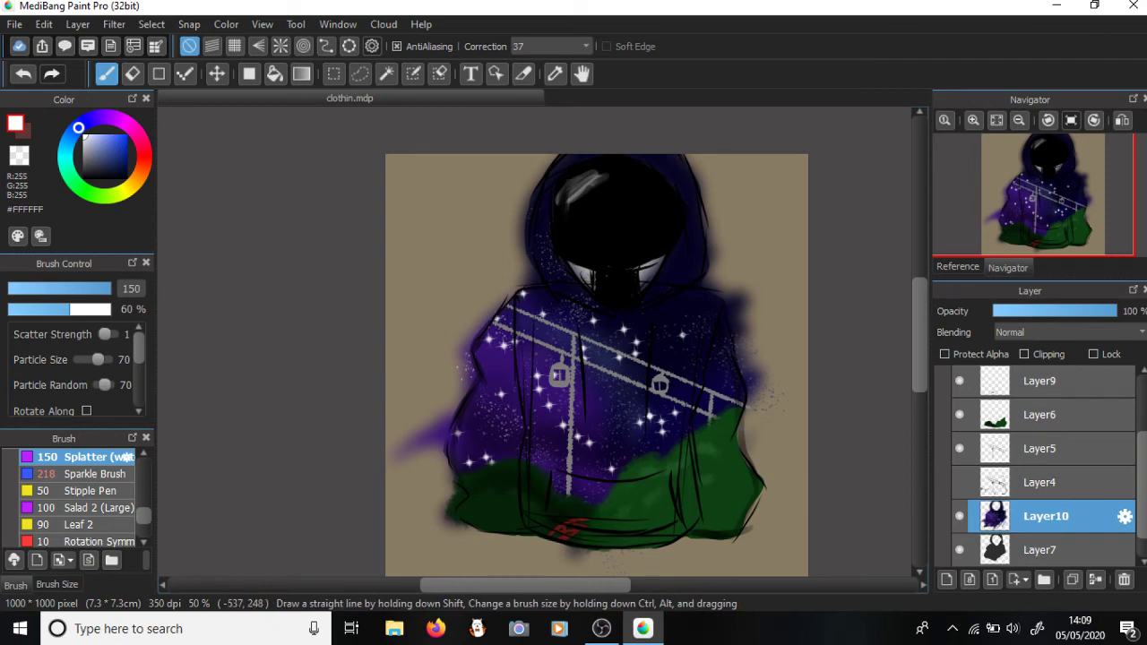
left_click(507, 370, "alt")
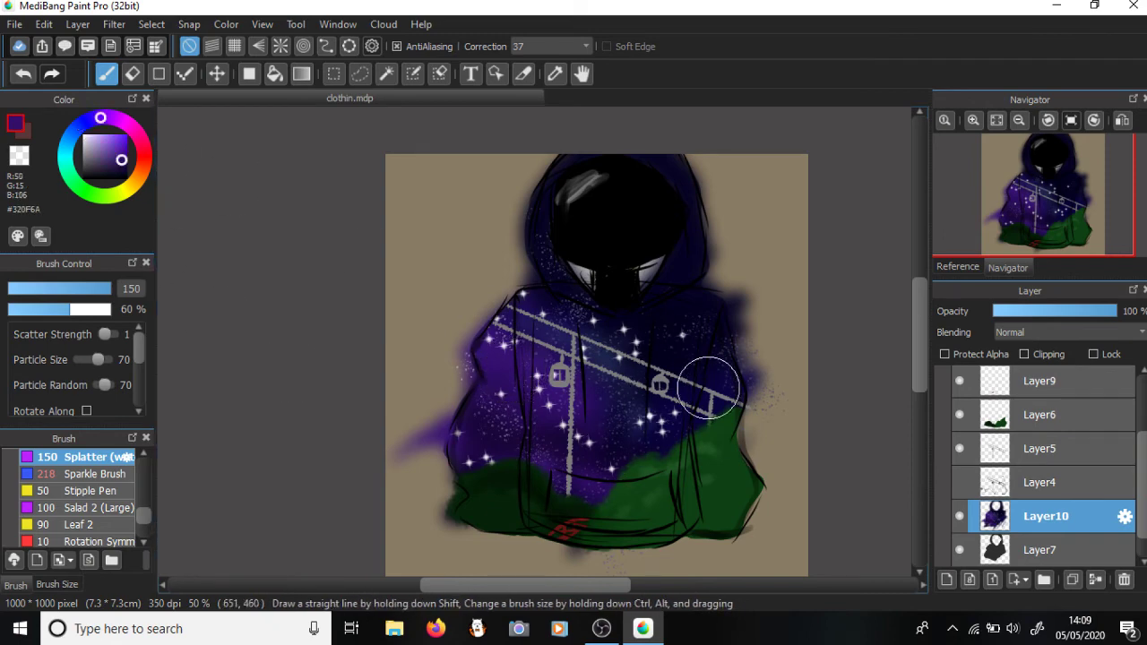
mouse_move(675, 318)
left_mouse_down()
mouse_move(640, 344)
mouse_move(692, 337)
mouse_move(680, 239)
mouse_move(720, 257)
left_mouse_up()
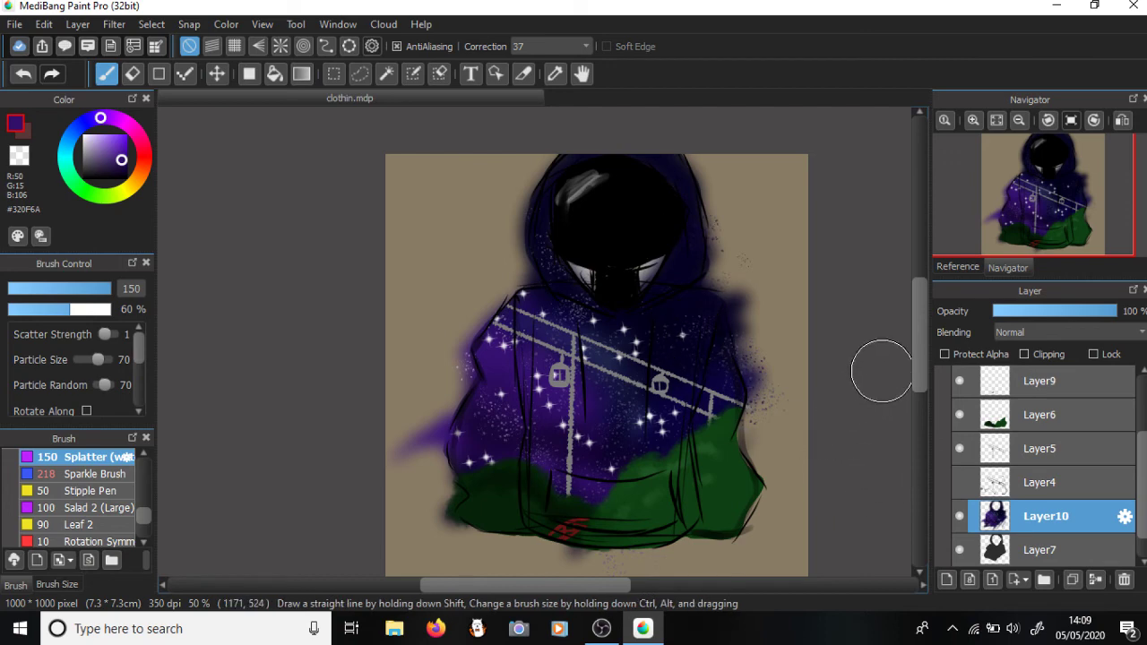
- Lower Layer10's opacity to 89% and clip it to the hoodie shape on Layer7
scroll(628, 361, "up", 3)
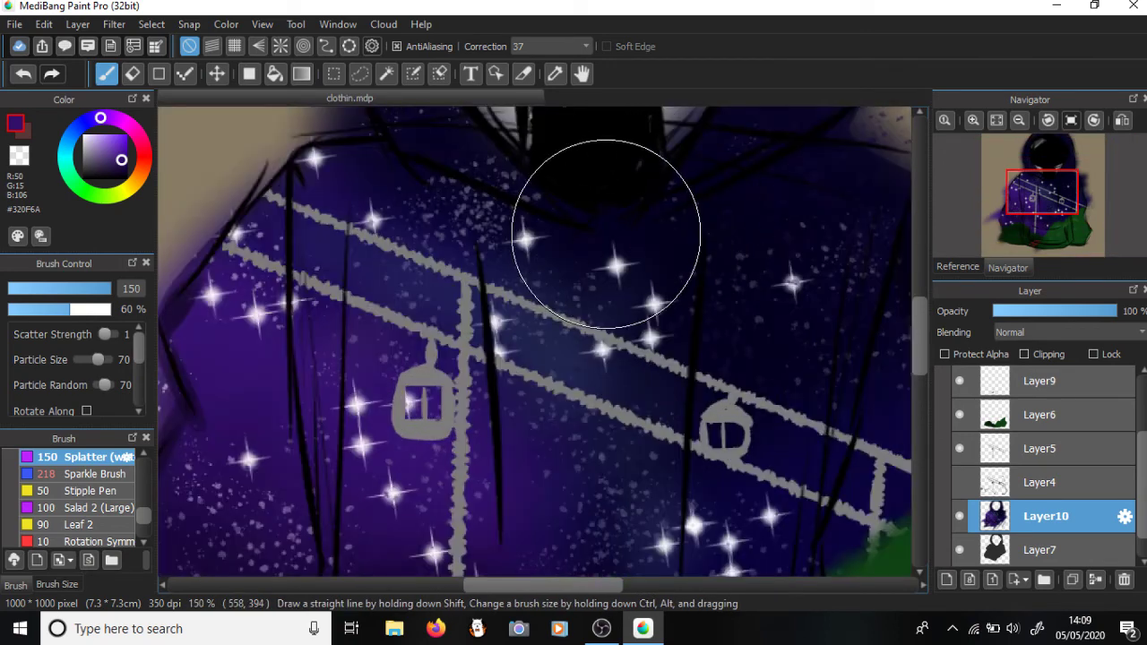
scroll(602, 236, "down", 3)
scroll(372, 341, "up", 2)
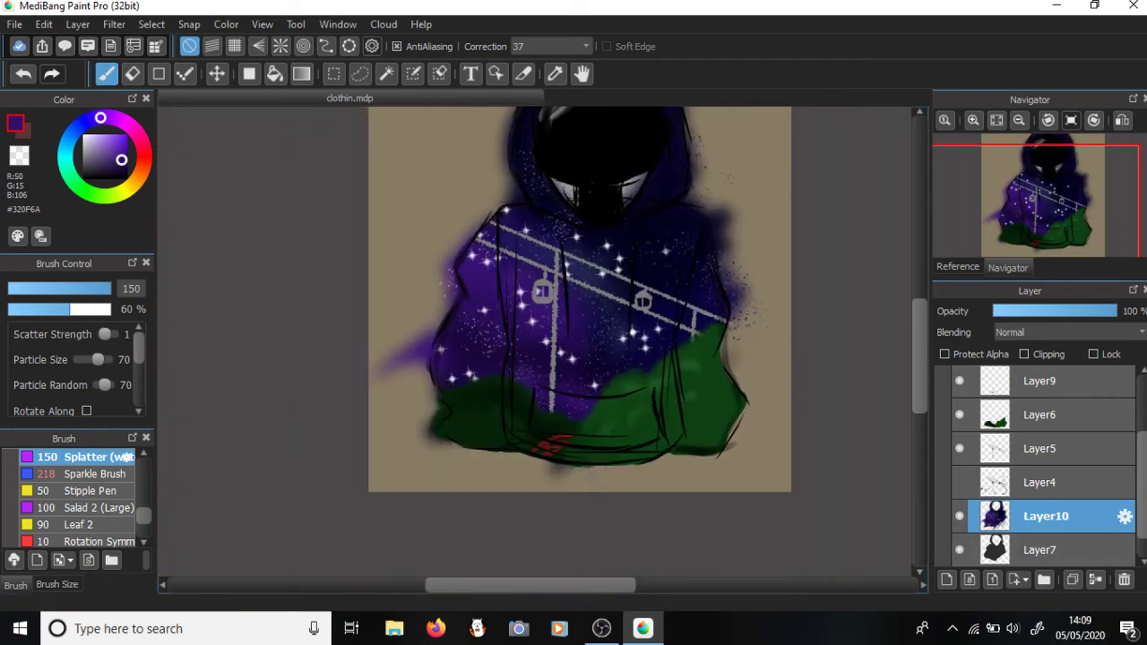
scroll(372, 341, "down", 2)
left_click(1097, 311)
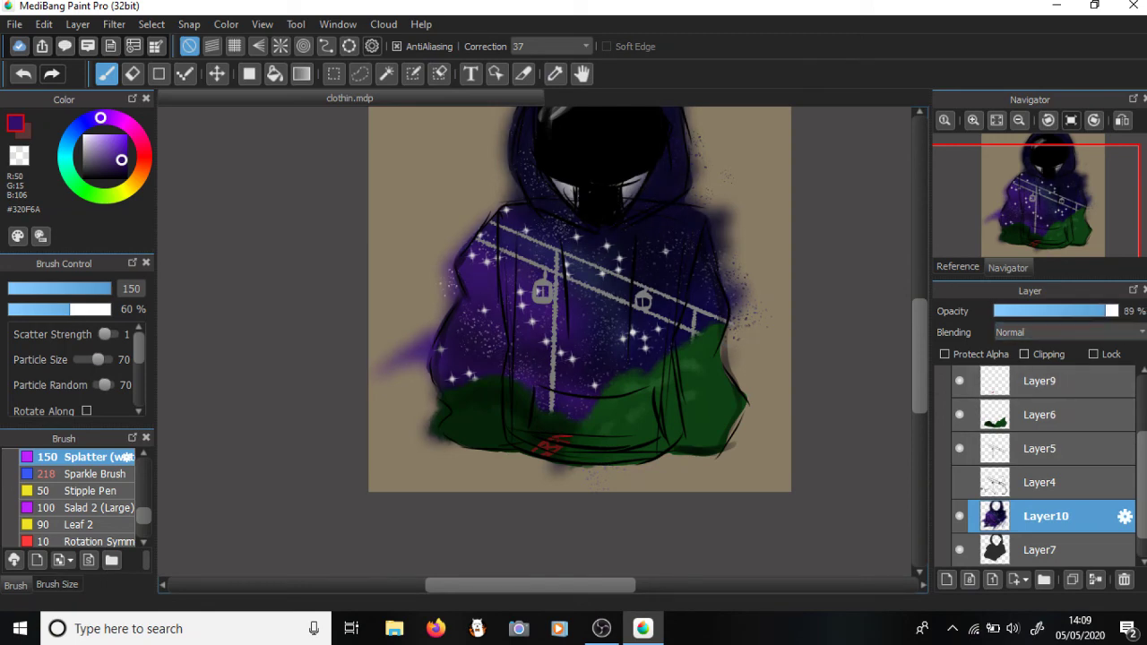
left_click(1024, 354)
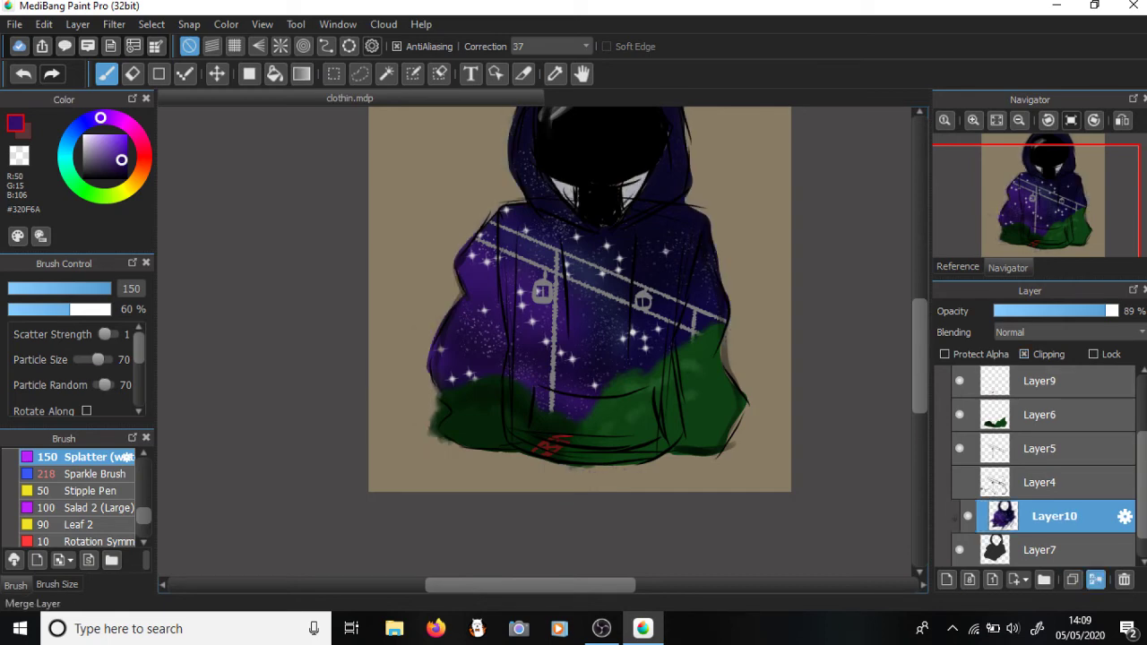
- Merge the clipped galaxy colouring of Layer10 down into Layer7 and check the hoodie's edges
left_click(1096, 579)
scroll(635, 381, "down", 1)
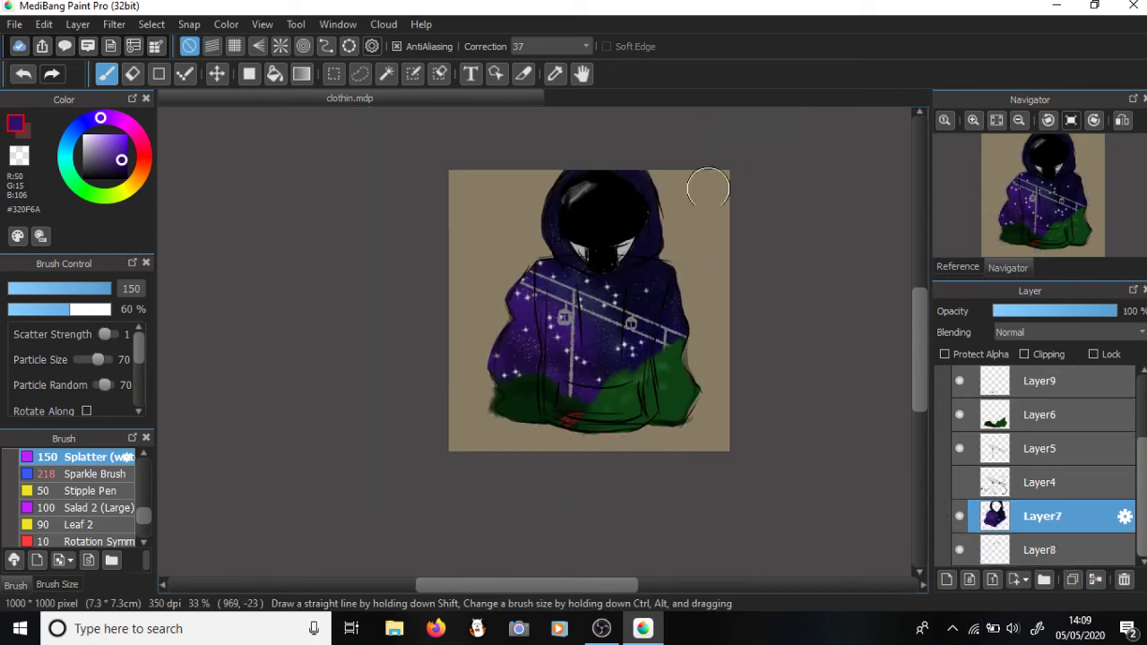
scroll(646, 251, "up", 3)
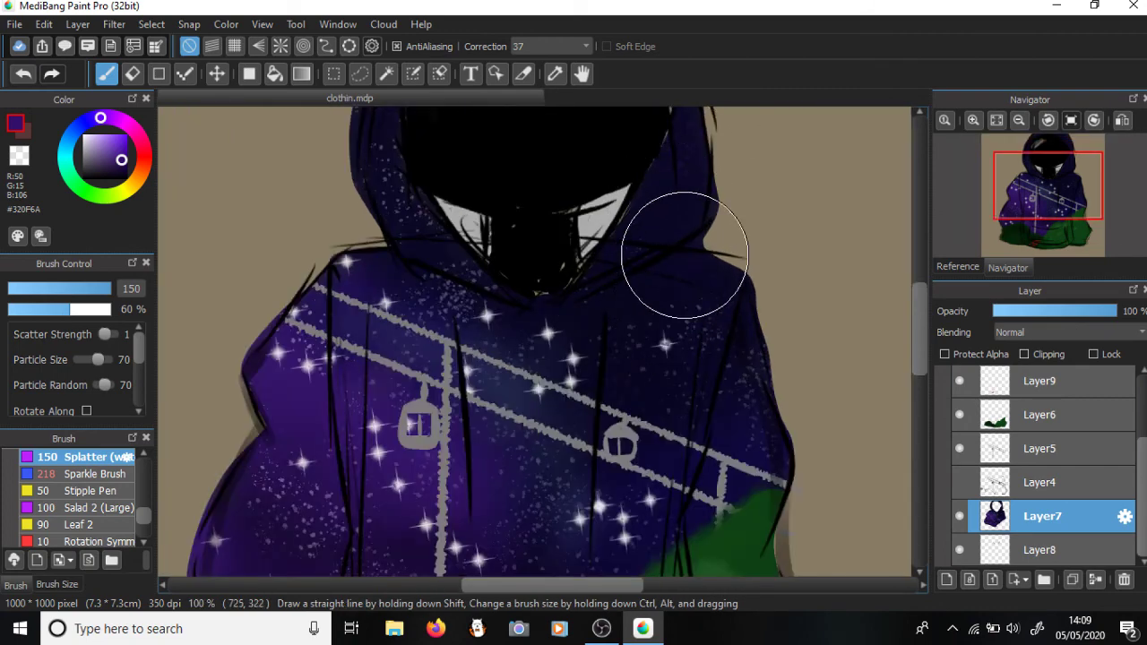
scroll(691, 243, "down", 2)
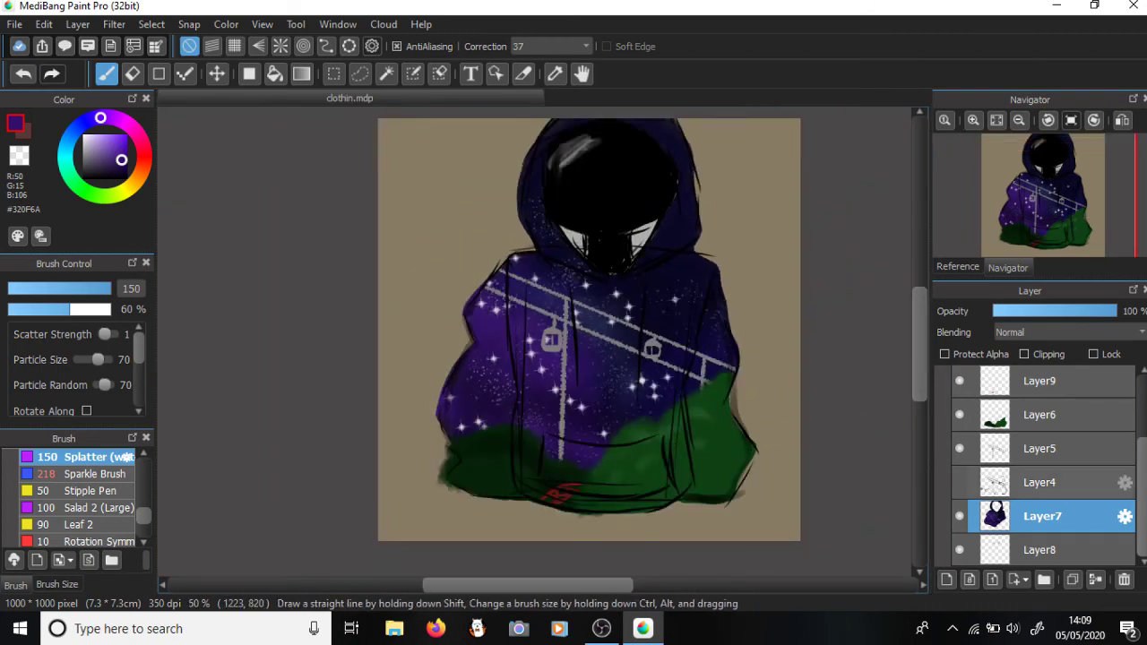
- Check Layer5's content by toggling its visibility, and merge the green Layer6 down into it
left_click(959, 448)
left_click(959, 448)
left_click(1040, 415)
left_click(1095, 580)
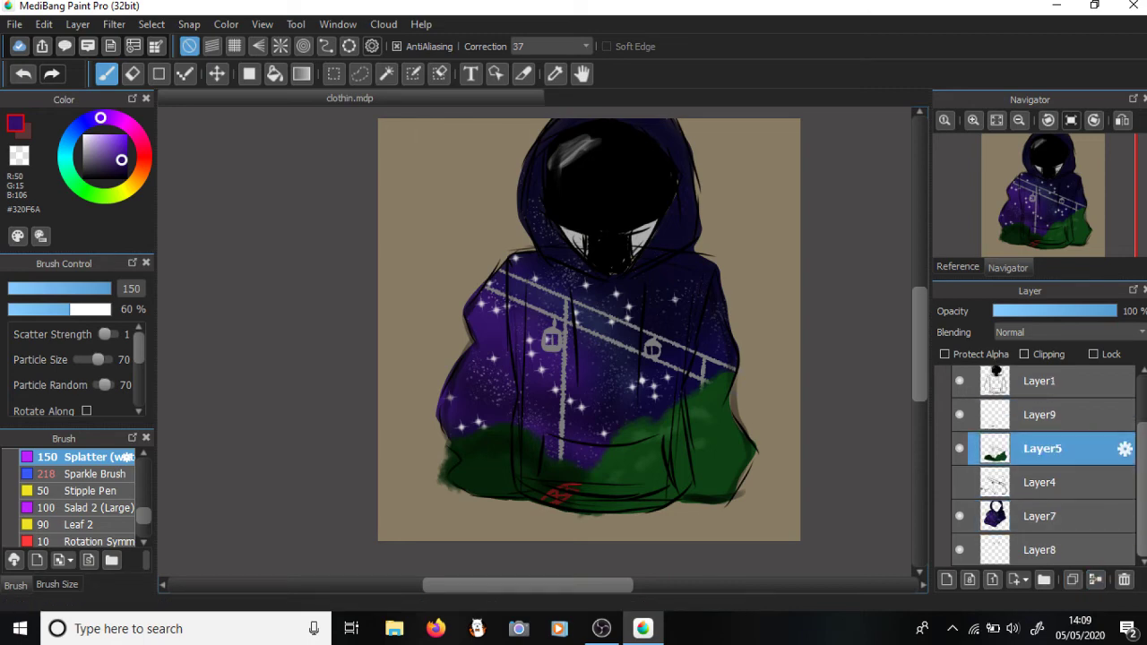
- Check Layer4's content by toggling its visibility, delete that layer, and merge Layer9 down into Layer5
left_click(959, 482)
left_click(959, 482)
left_click(959, 482)
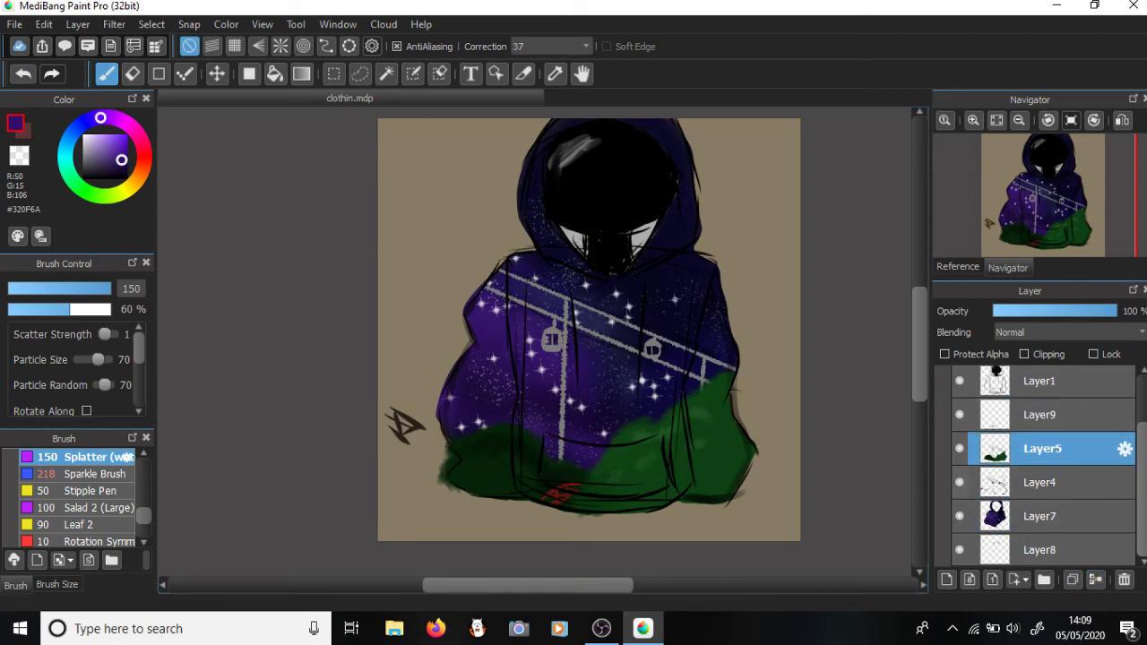
left_click(960, 483)
left_click(1040, 482)
left_click(1124, 580)
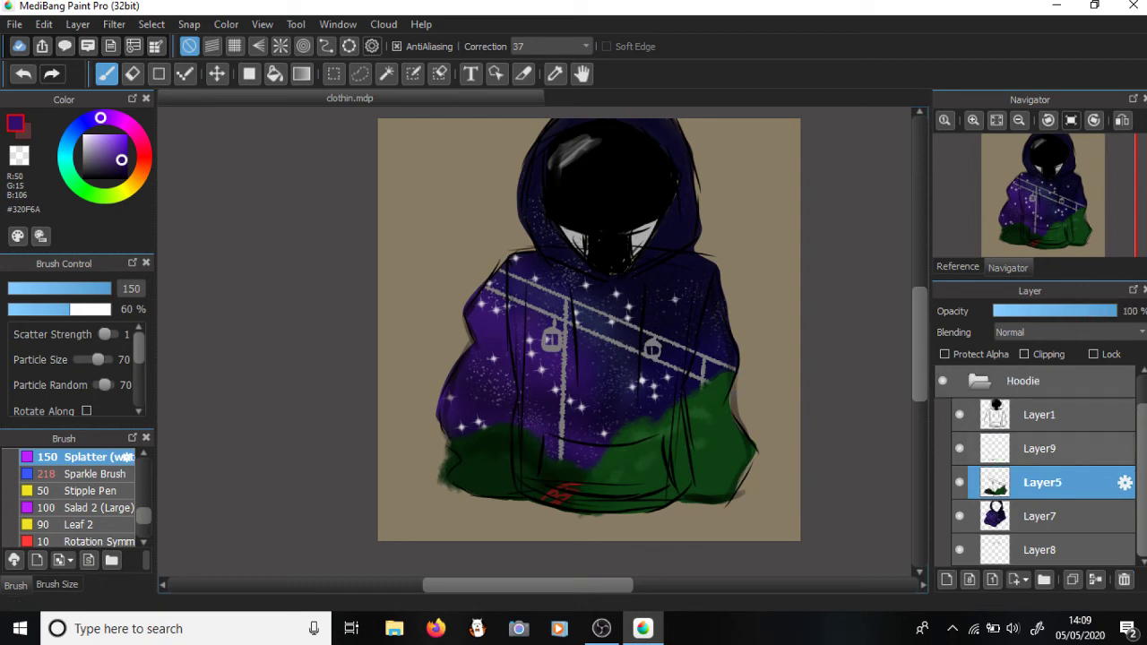
left_click(1040, 449)
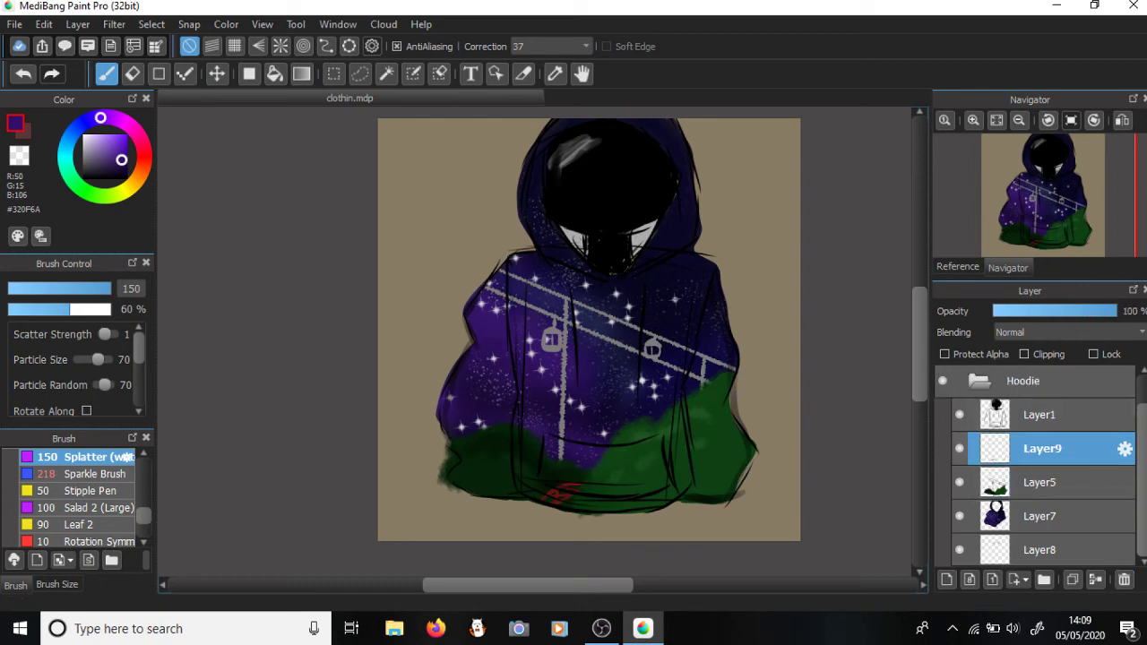
left_click(1095, 580)
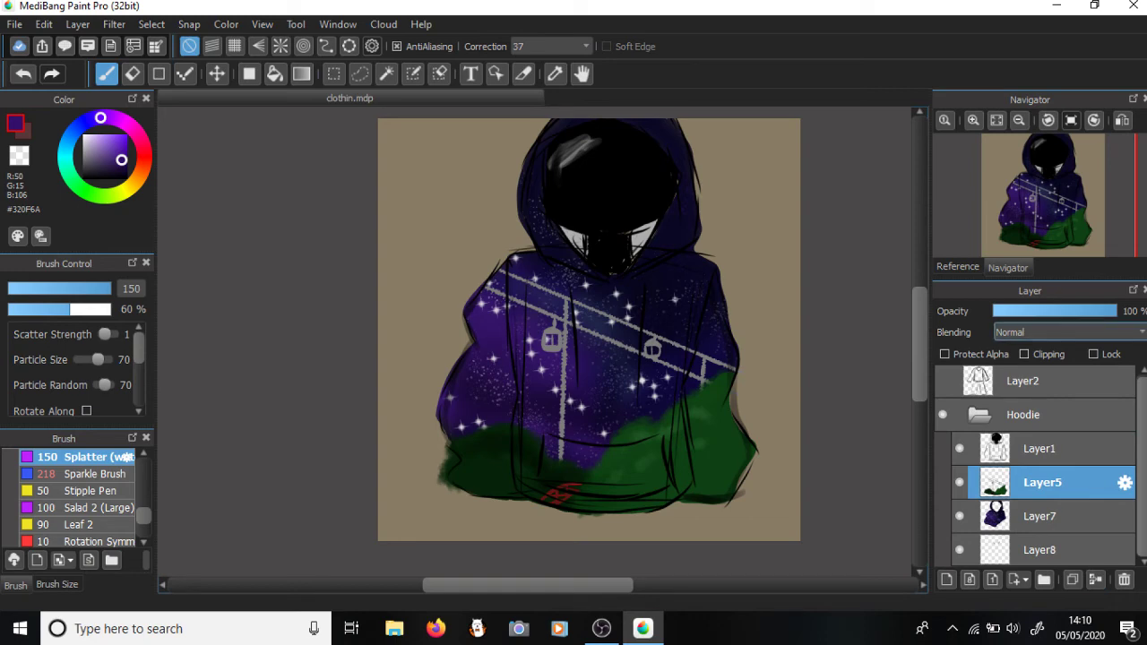
- Try the Multiply blending mode on Layer5 and inspect the hoodie's pattern up close
left_click(1067, 332)
left_click(1066, 353)
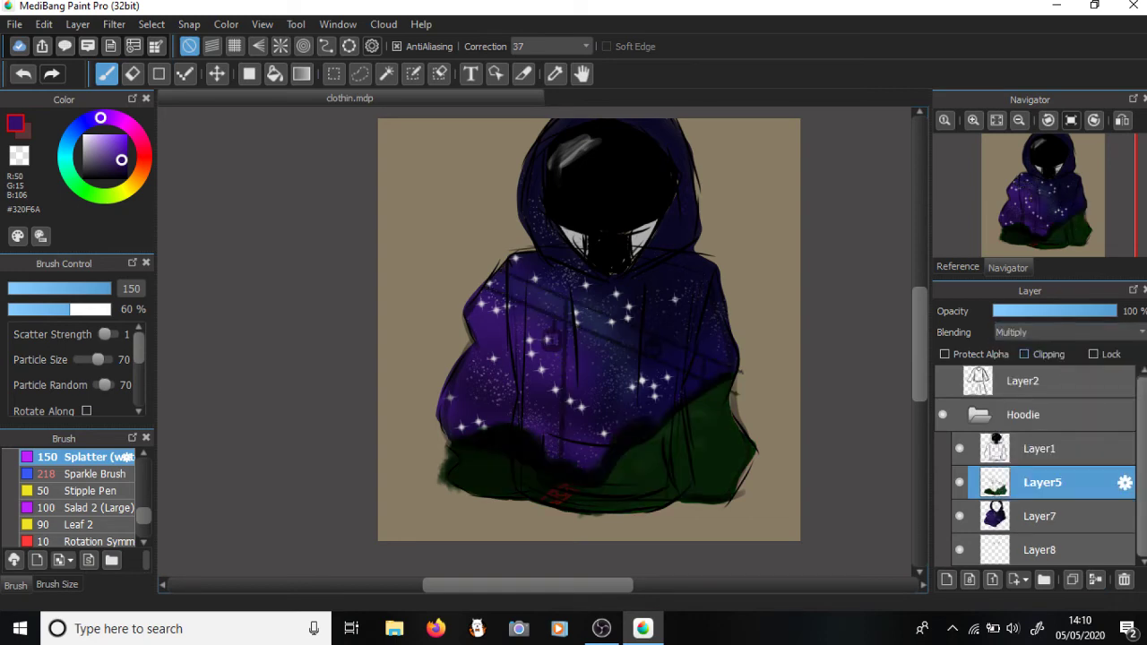
scroll(574, 345, "up", 4)
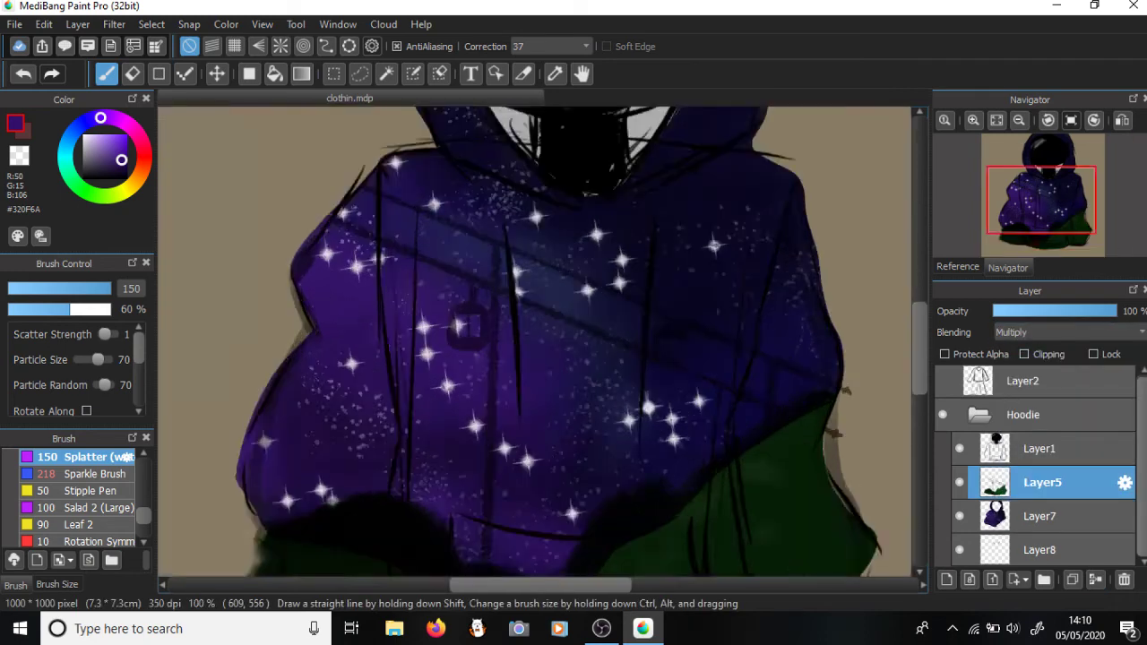
scroll(584, 269, "down", 4)
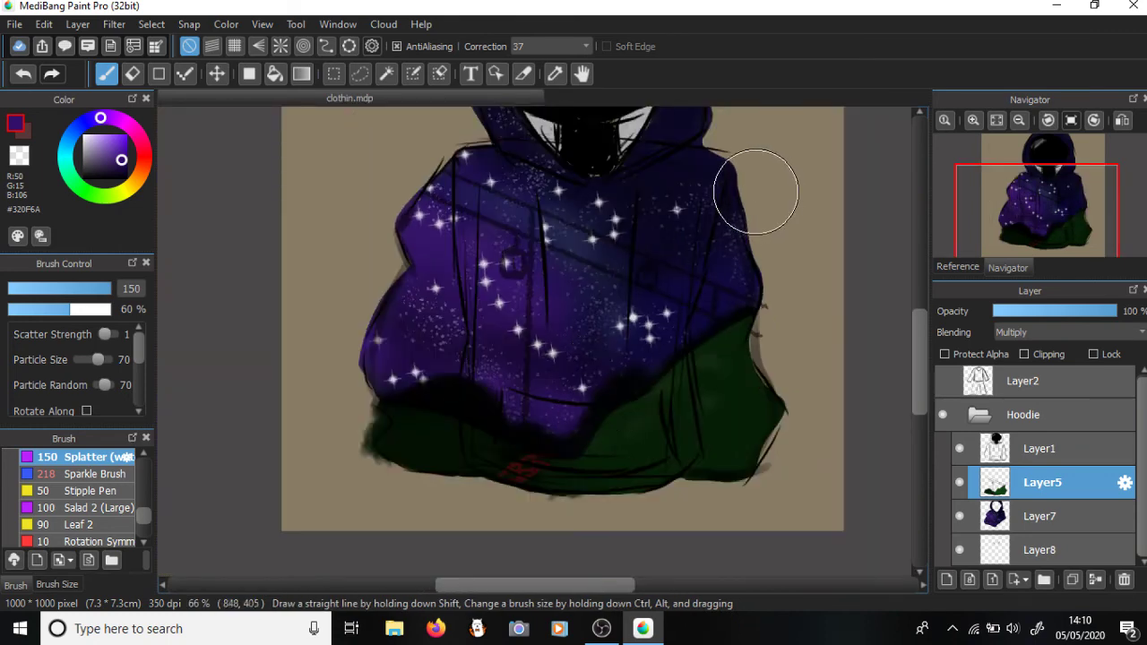
scroll(666, 271, "up", 2)
scroll(594, 346, "down", 2)
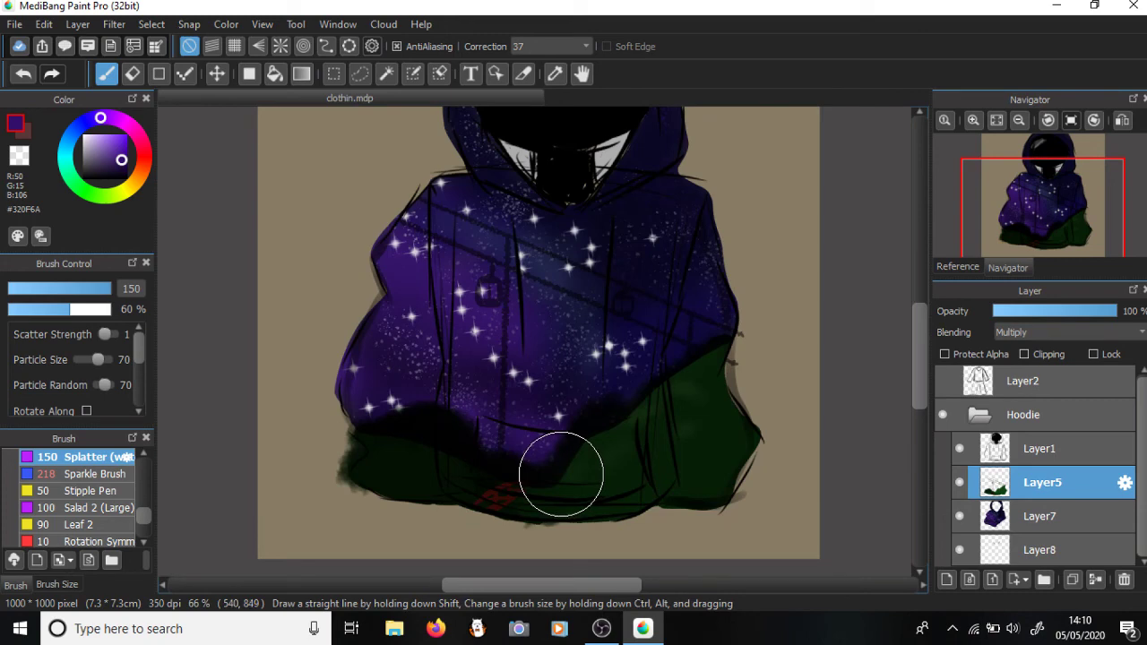
scroll(622, 403, "up", 4)
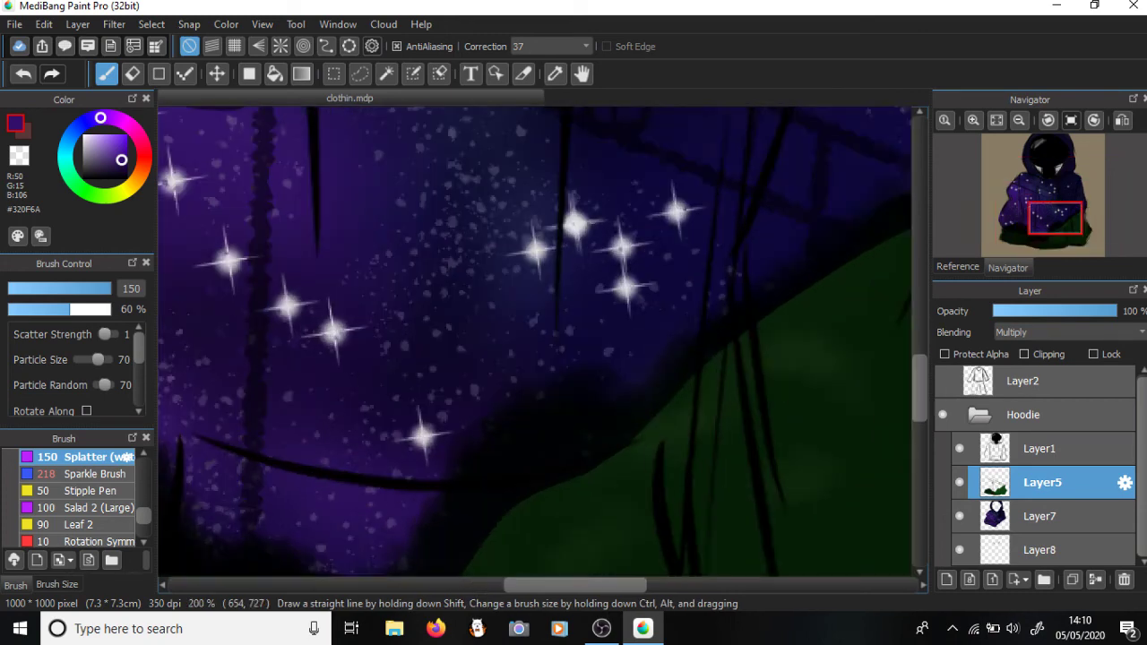
scroll(550, 333, "down", 5)
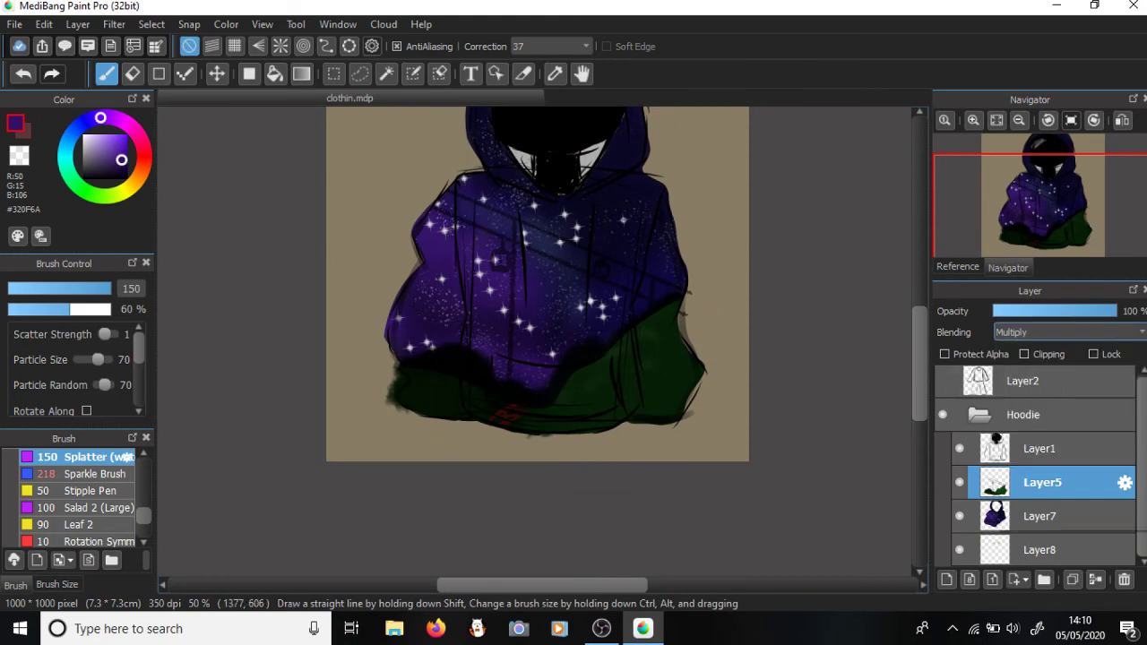
- Try the Darken blending mode on Layer5, and switch it to Lighten
left_click(1067, 331)
left_click(1066, 423)
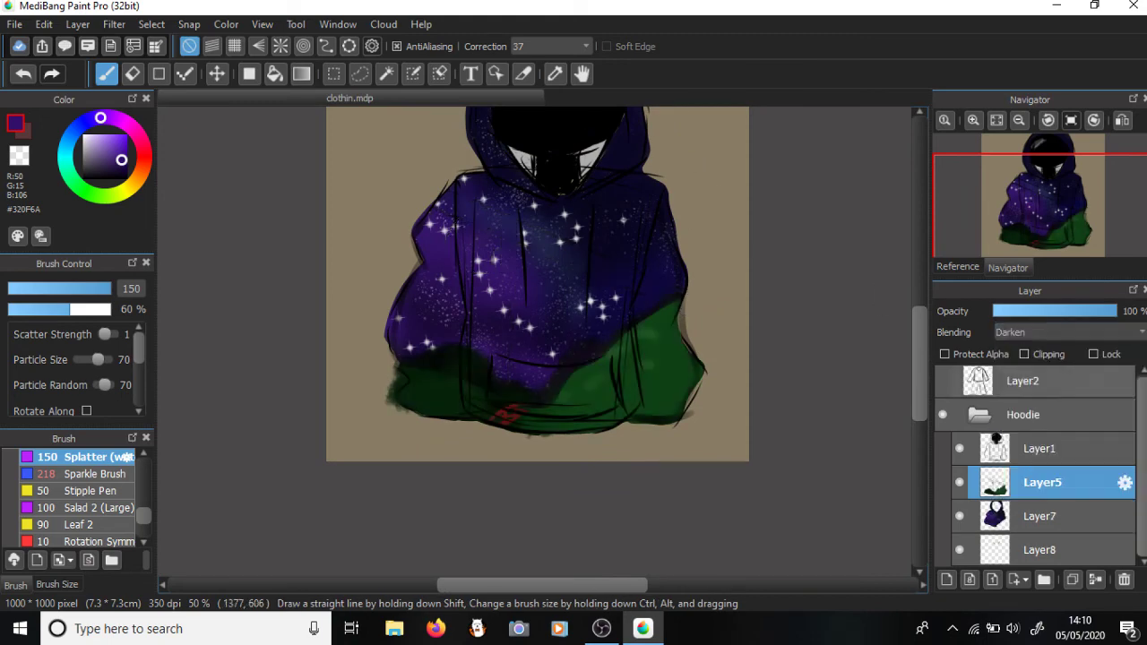
left_click(1066, 332)
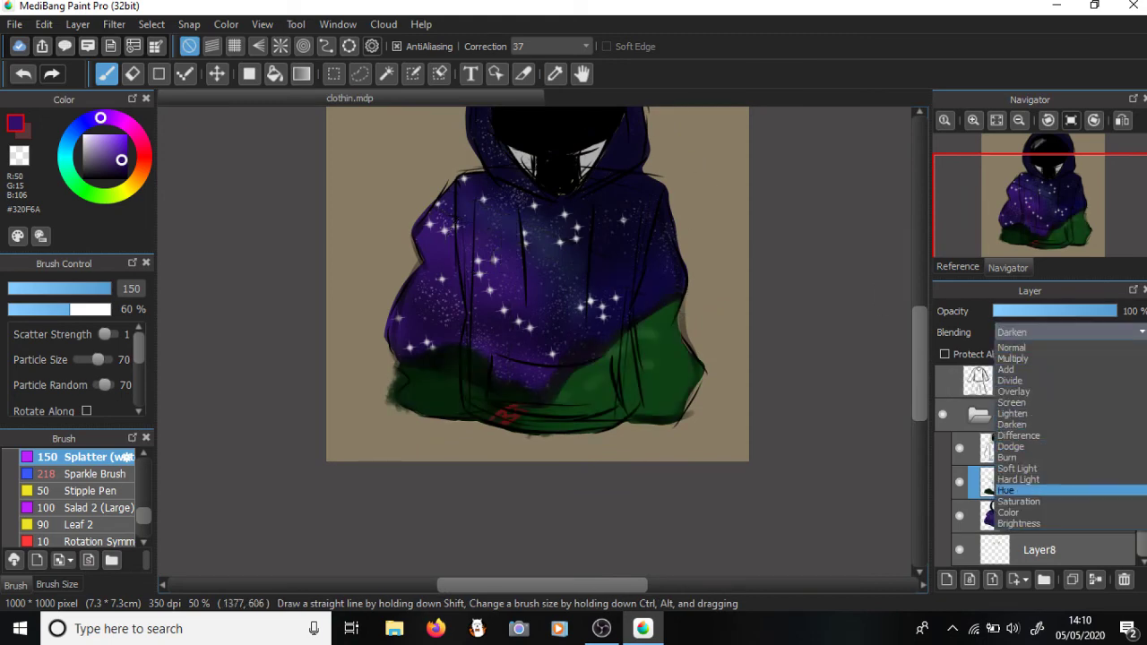
left_click(1013, 413)
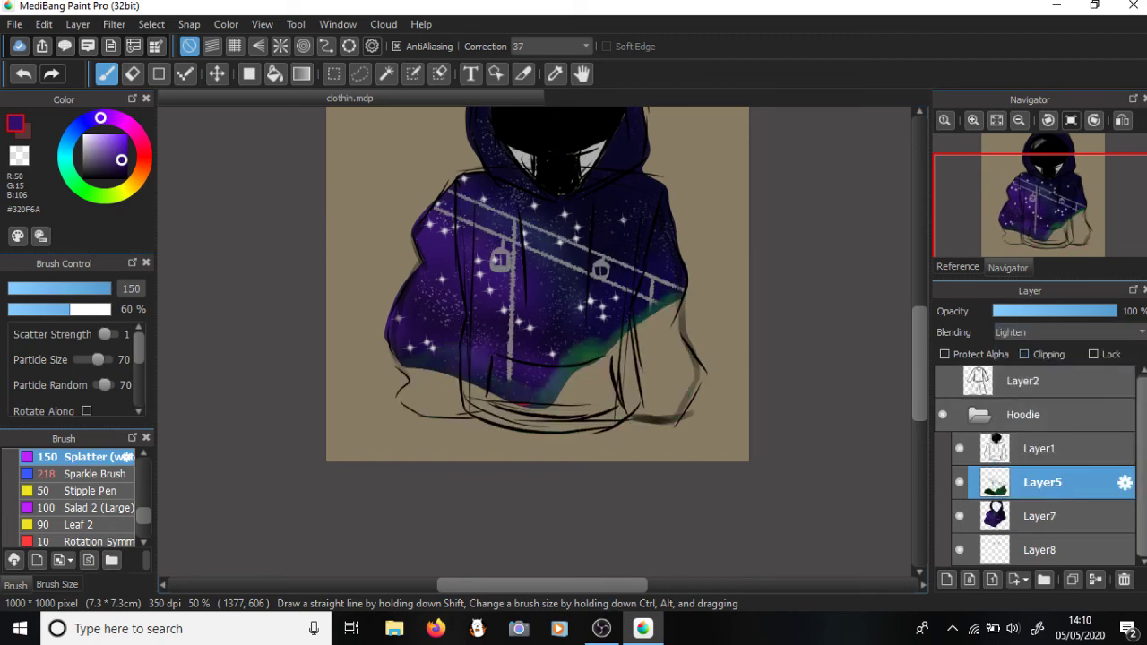
left_click(1067, 331)
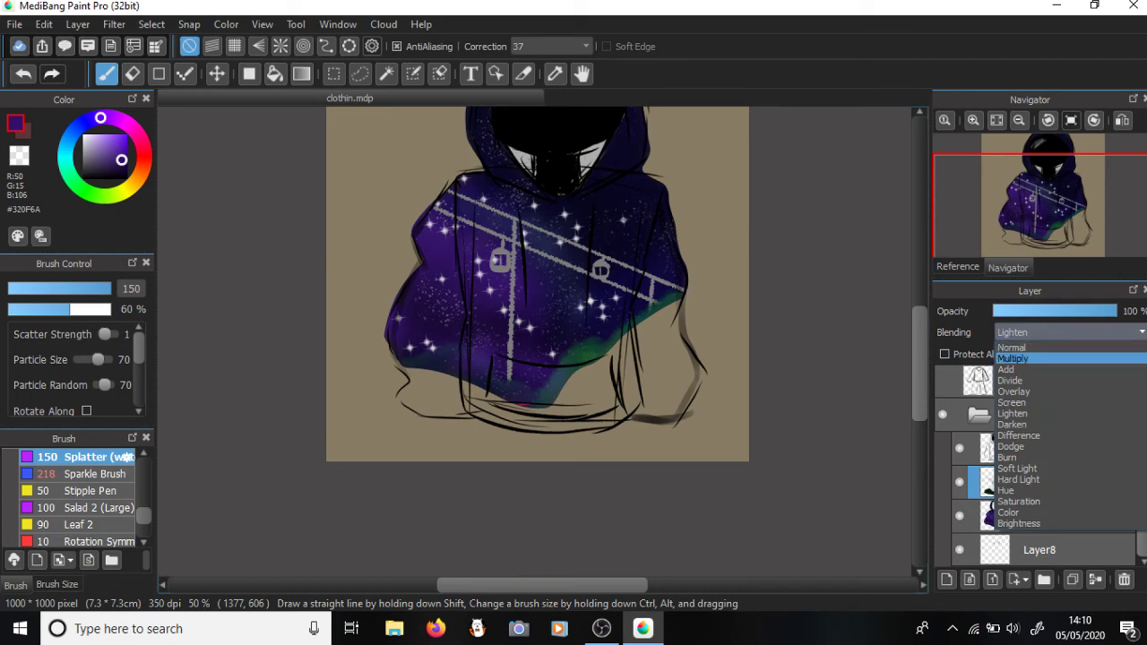
left_click(880, 316)
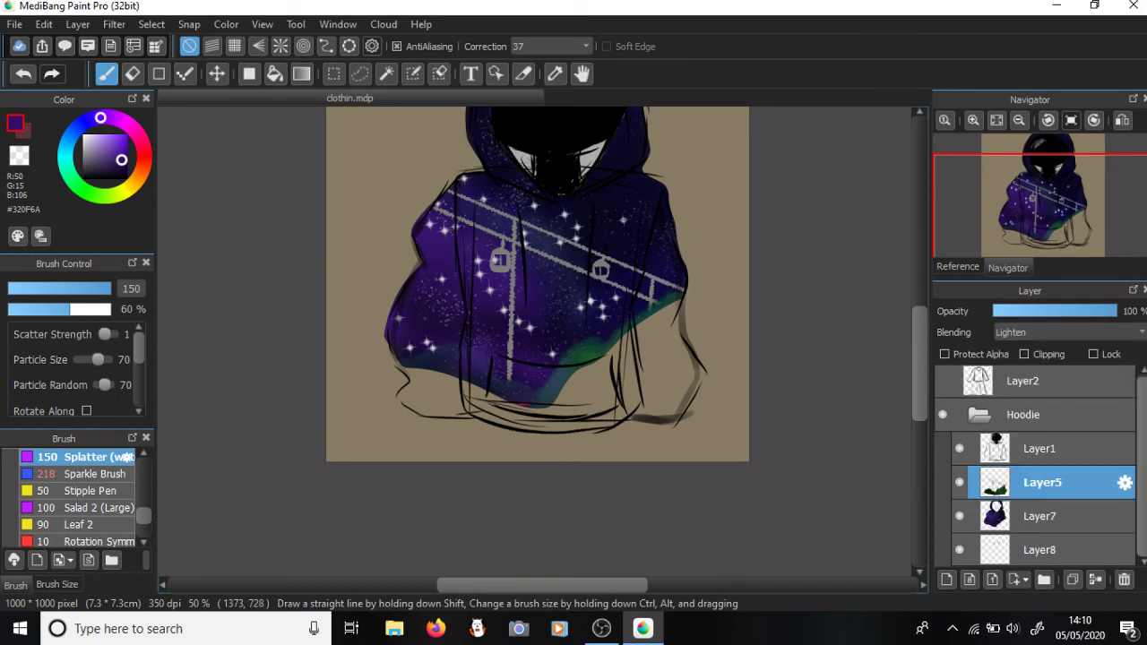
- Lasso the hoodie's uncoloured lower area on Layer7, fill it with a linear Foreground-Background gradient from #08061E, and clear the selection
left_click(1042, 517)
left_click(959, 516)
left_click(959, 516)
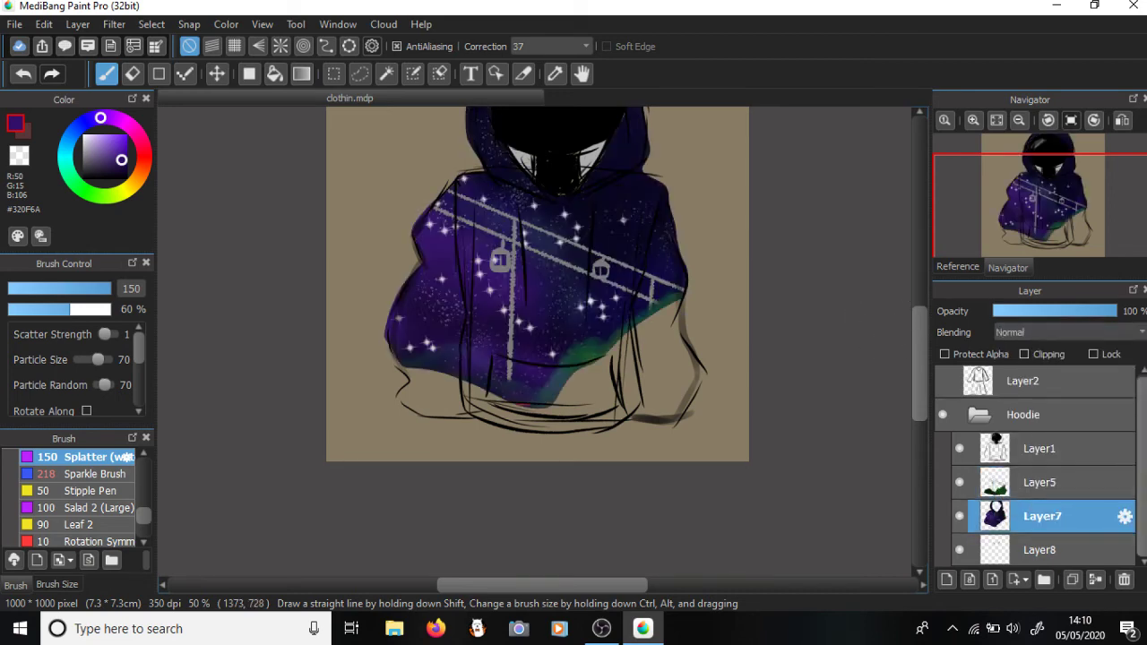
left_click(1039, 550)
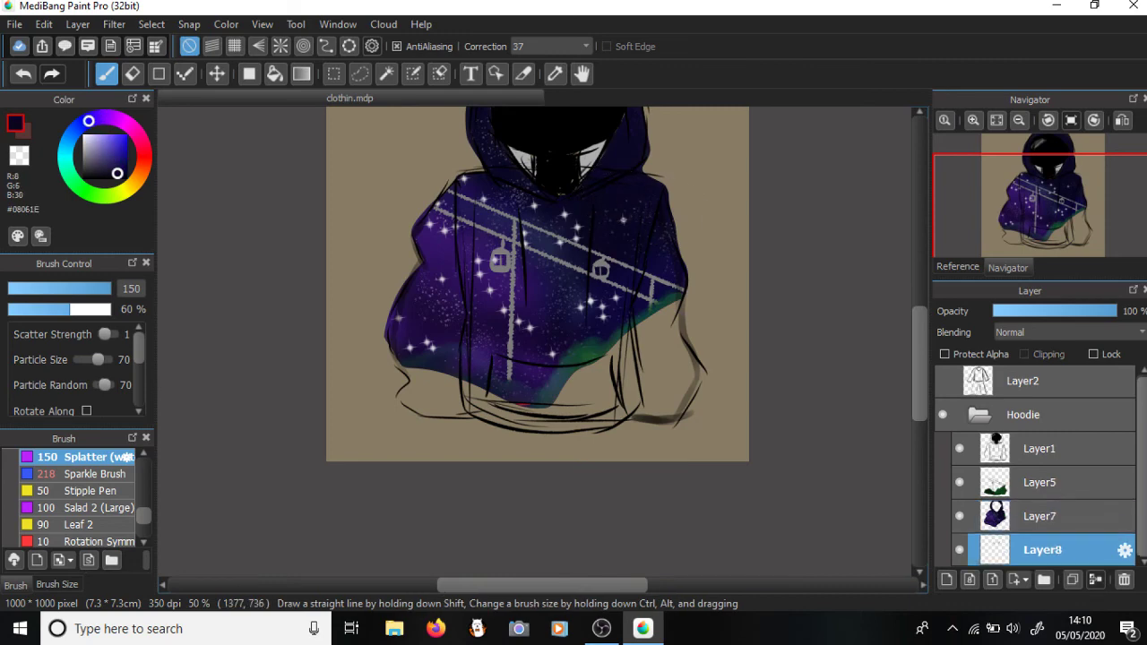
left_click(1040, 517)
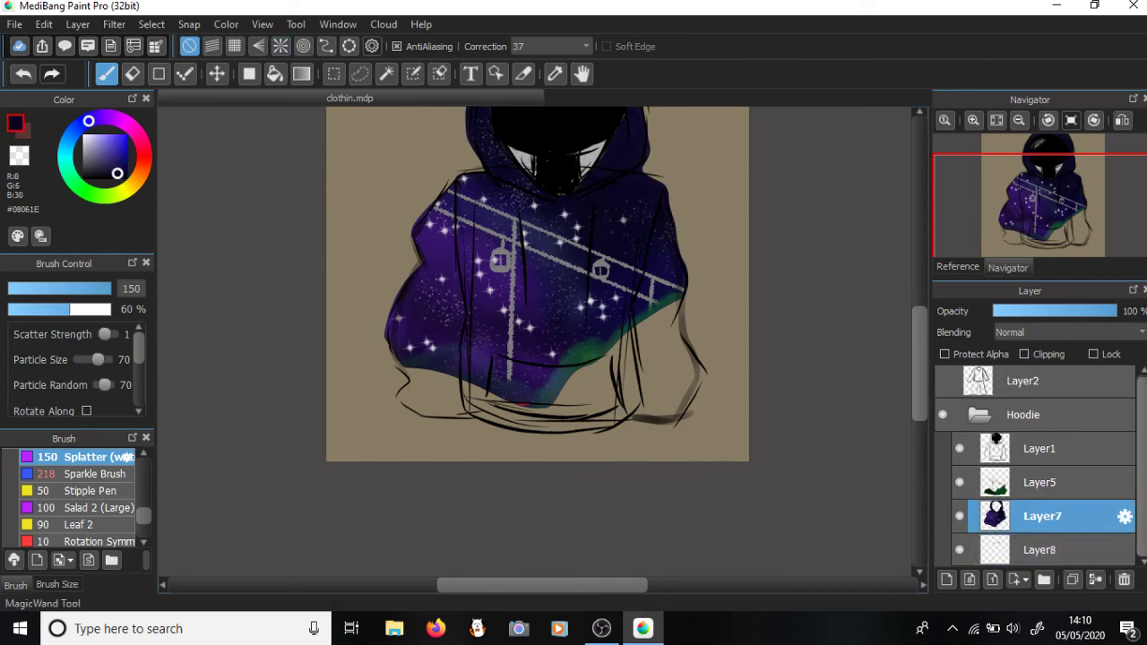
left_click(359, 74)
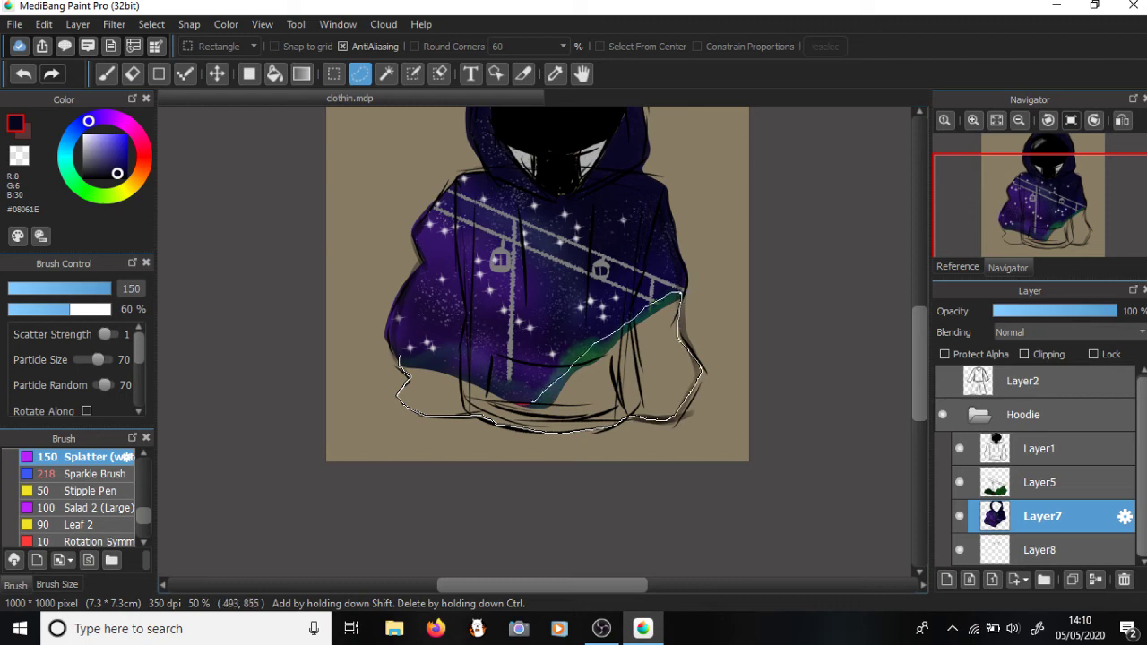
left_click_drag(401, 353, 691, 505)
left_click(302, 74)
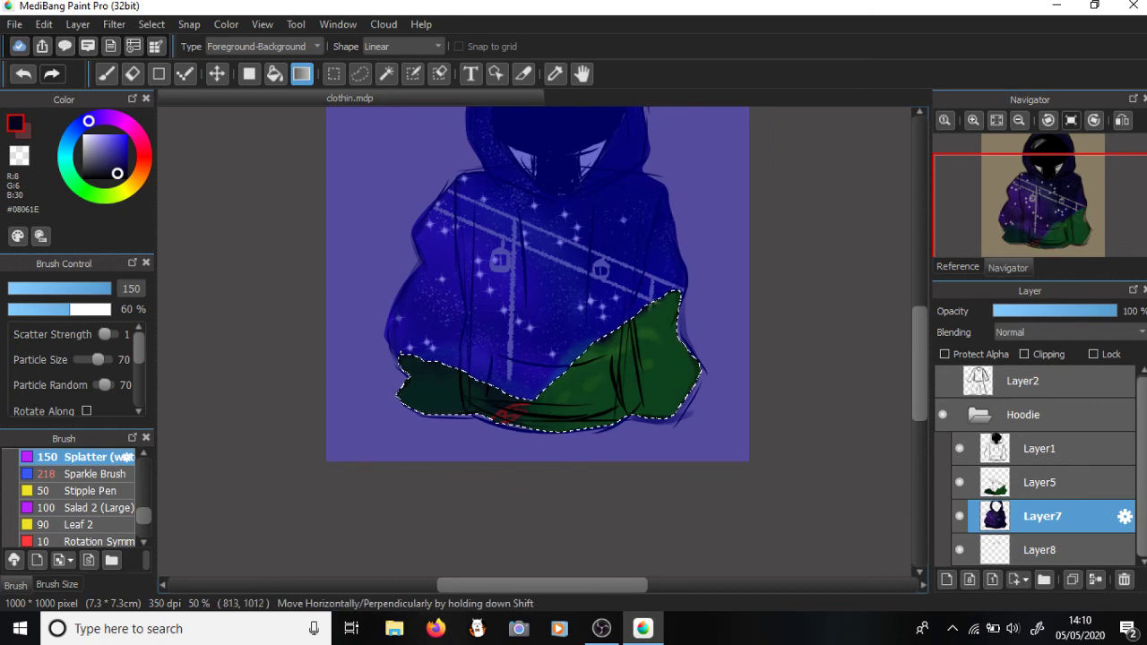
key("ctrl+d")
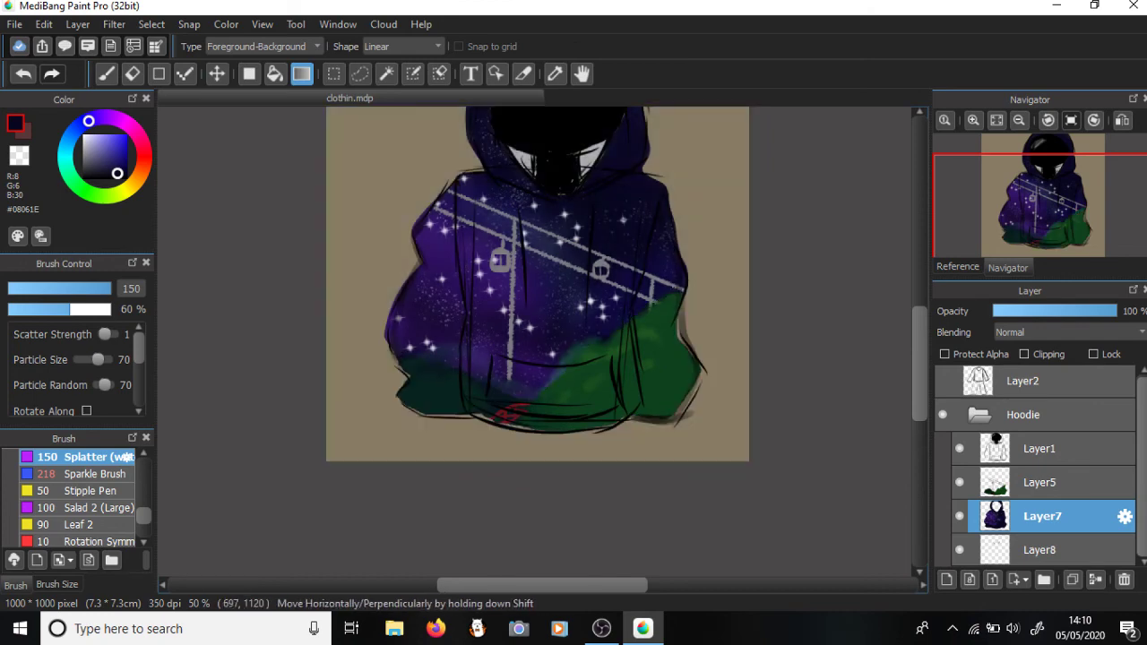
- Splatter #08061E speckles along the hoodie's hem on Layer7 at size 150, and touch up its lower edge with the 11.1 G Pen
left_click(106, 73)
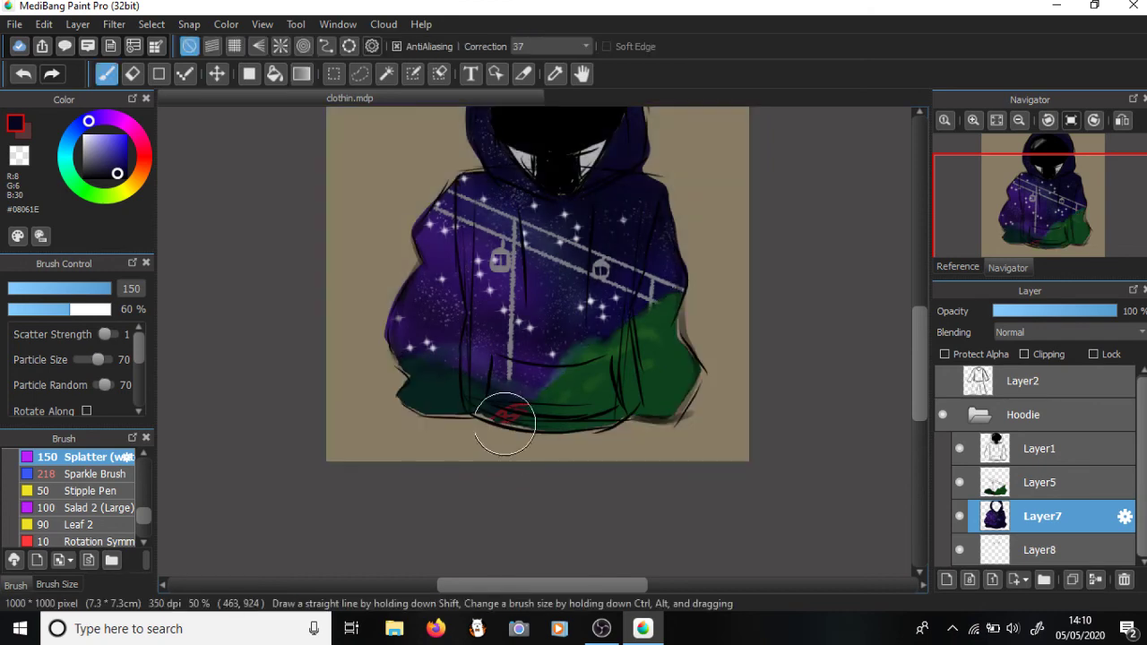
mouse_move(518, 403)
left_mouse_down()
mouse_move(424, 409)
mouse_move(637, 411)
mouse_move(623, 425)
mouse_move(623, 410)
mouse_move(677, 402)
mouse_move(687, 381)
mouse_move(489, 410)
mouse_move(424, 396)
mouse_move(439, 421)
mouse_move(400, 398)
mouse_move(433, 430)
mouse_move(532, 436)
mouse_move(476, 391)
mouse_move(407, 365)
mouse_move(479, 434)
left_mouse_up()
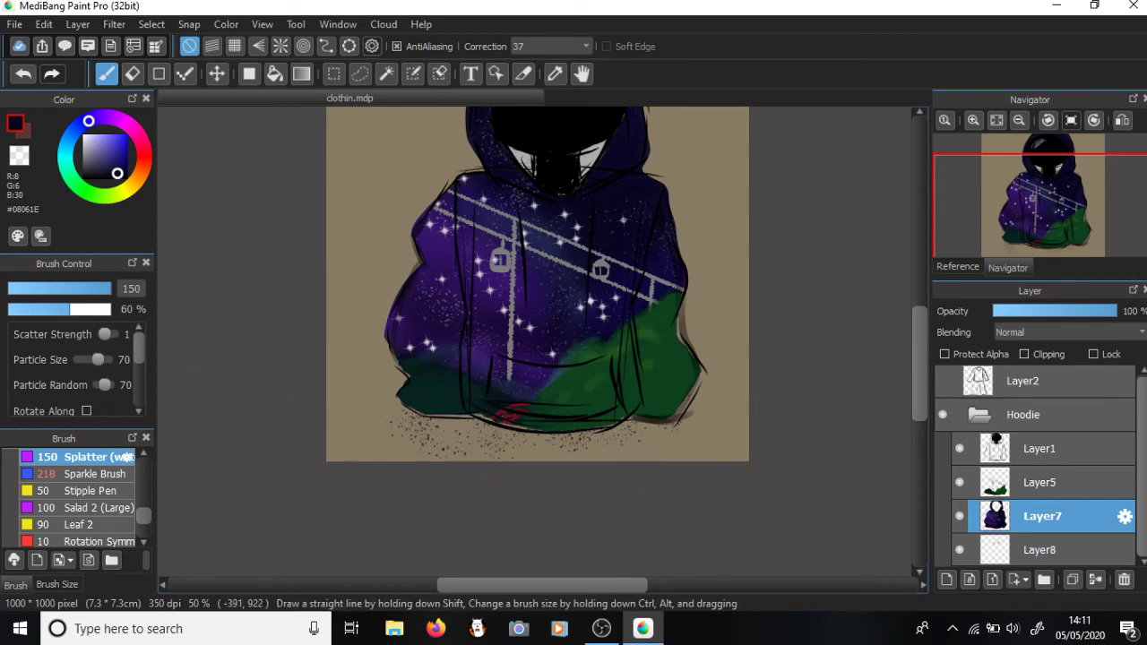
scroll(125, 458, "up", 5)
left_click(79, 491)
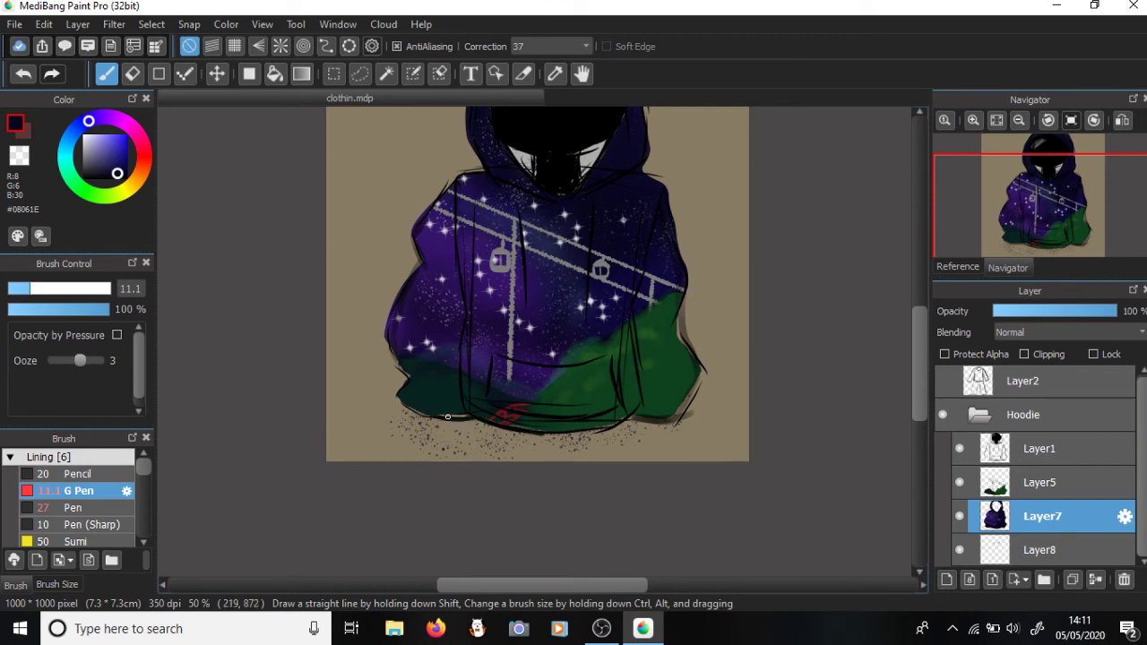
- Add a new layer directly above Layer5 and set the brush colour to black #000000
left_click(1042, 482)
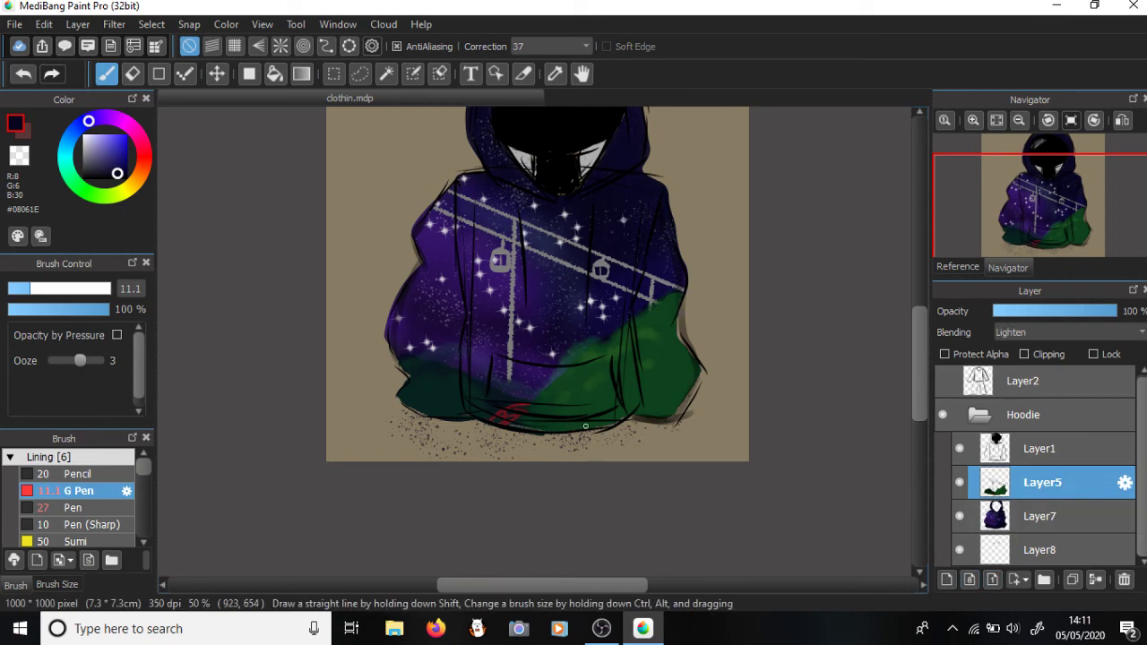
left_click(947, 579)
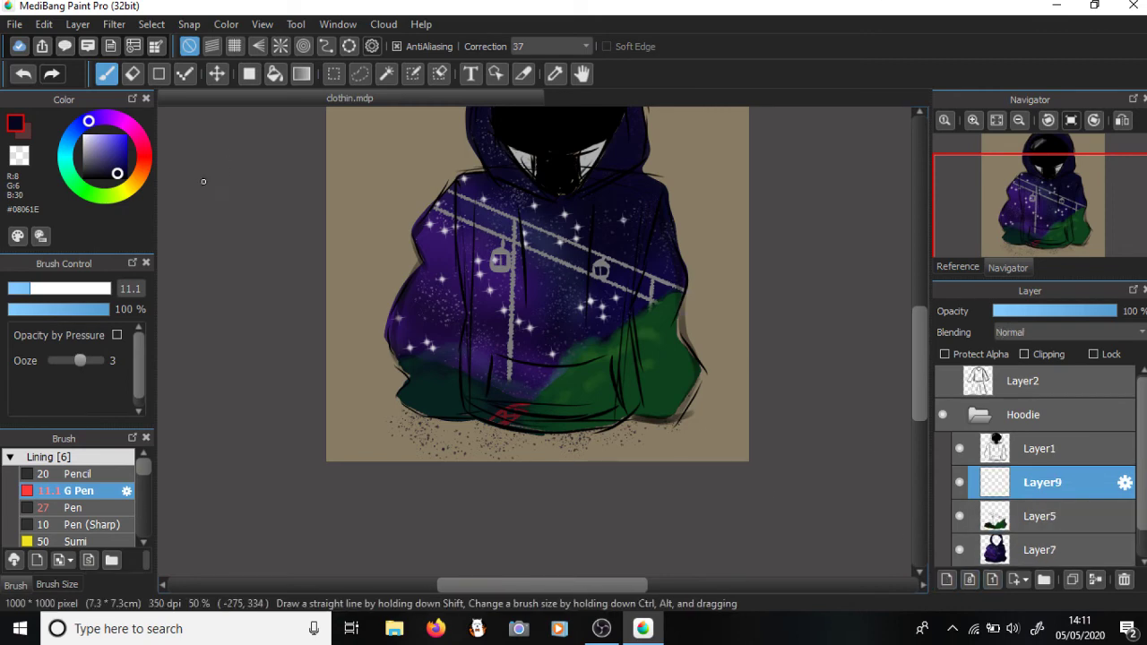
mouse_move(97, 159)
left_mouse_down()
mouse_move(83, 136)
mouse_move(85, 177)
left_mouse_up()
- Darken Layer5's green areas and straps with the Hue Saturation Brightness filter, setting Brightness to -52
left_click(1043, 516)
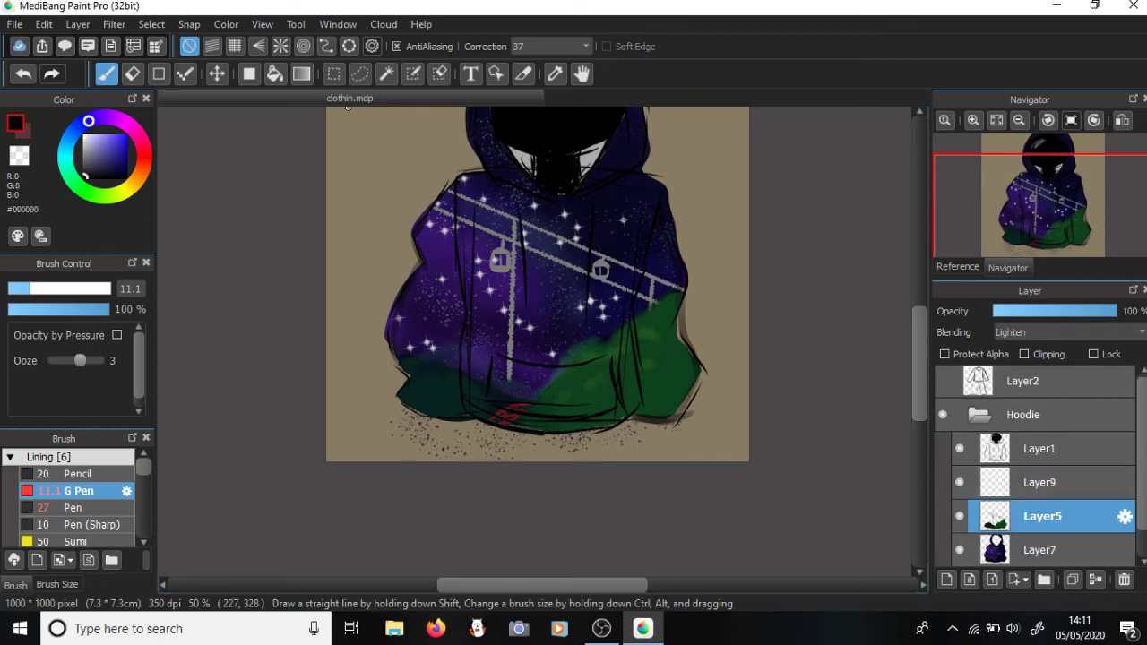
left_click(114, 24)
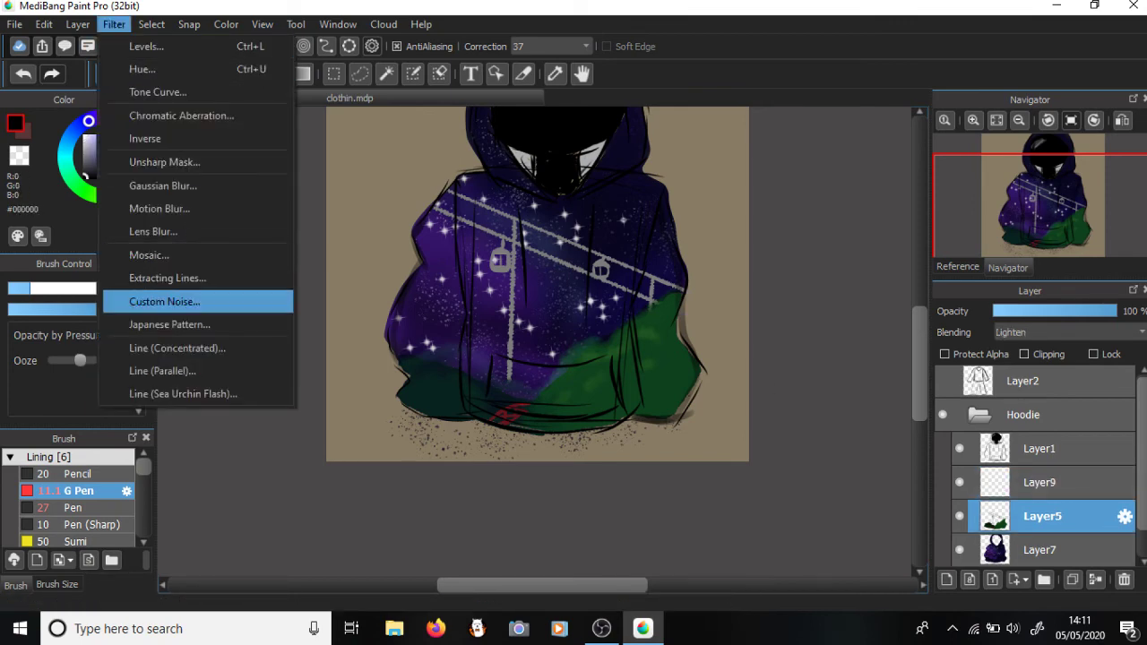
left_click(142, 69)
left_click_drag(633, 269, 980, 266)
left_click_drag(843, 343, 844, 343)
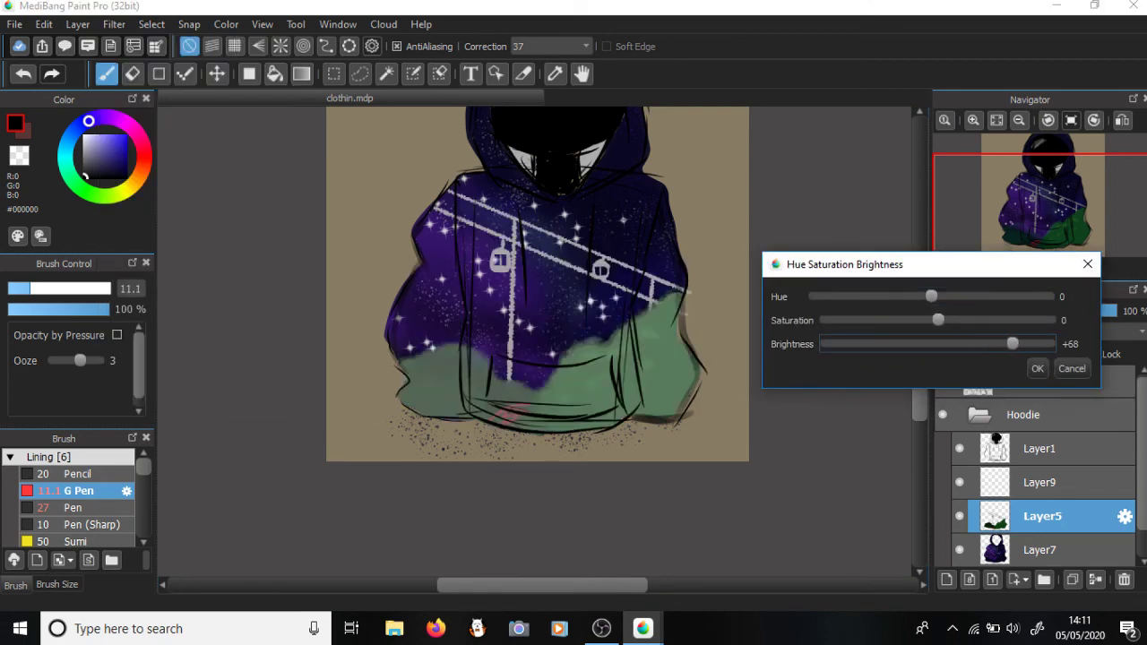
left_click_drag(1013, 344, 1014, 344)
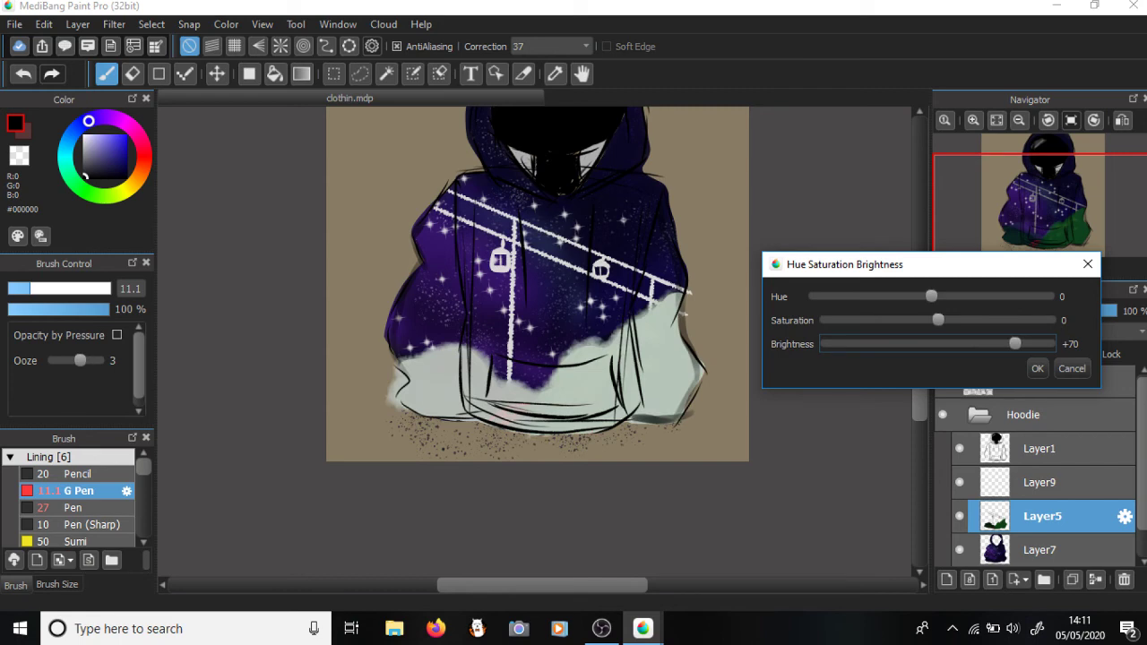
left_click_drag(885, 344, 880, 344)
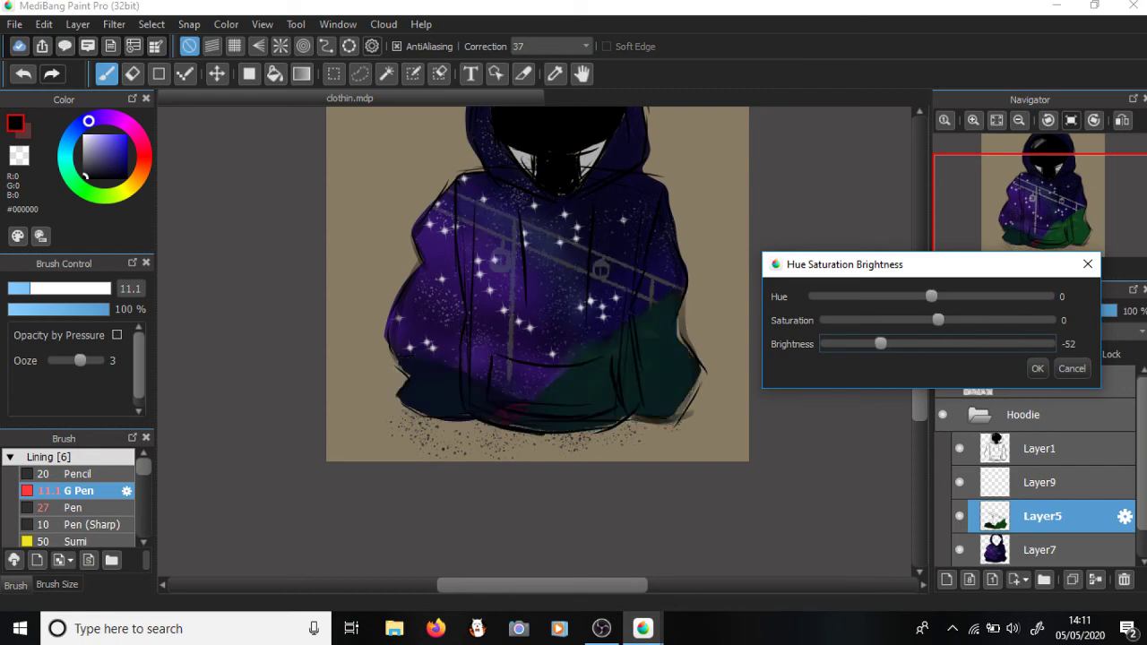
left_click(1037, 369)
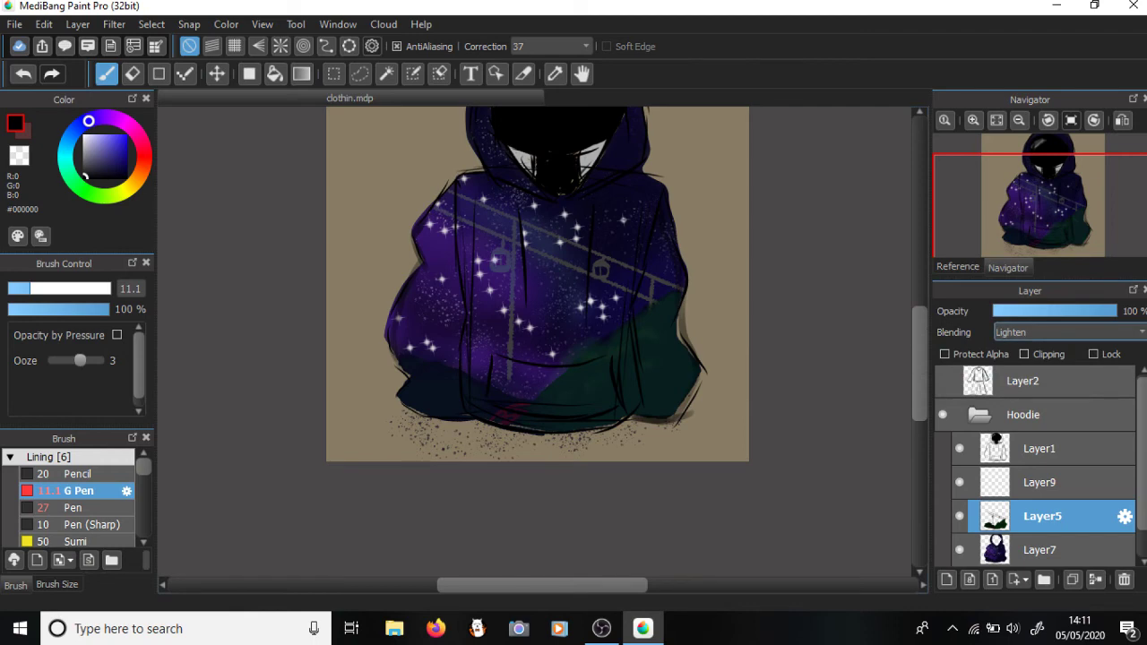
- Set Layer5's blending mode to Multiply and inspect the darkened hills and straps against the galaxy pattern
left_click(1067, 331)
left_click(1013, 359)
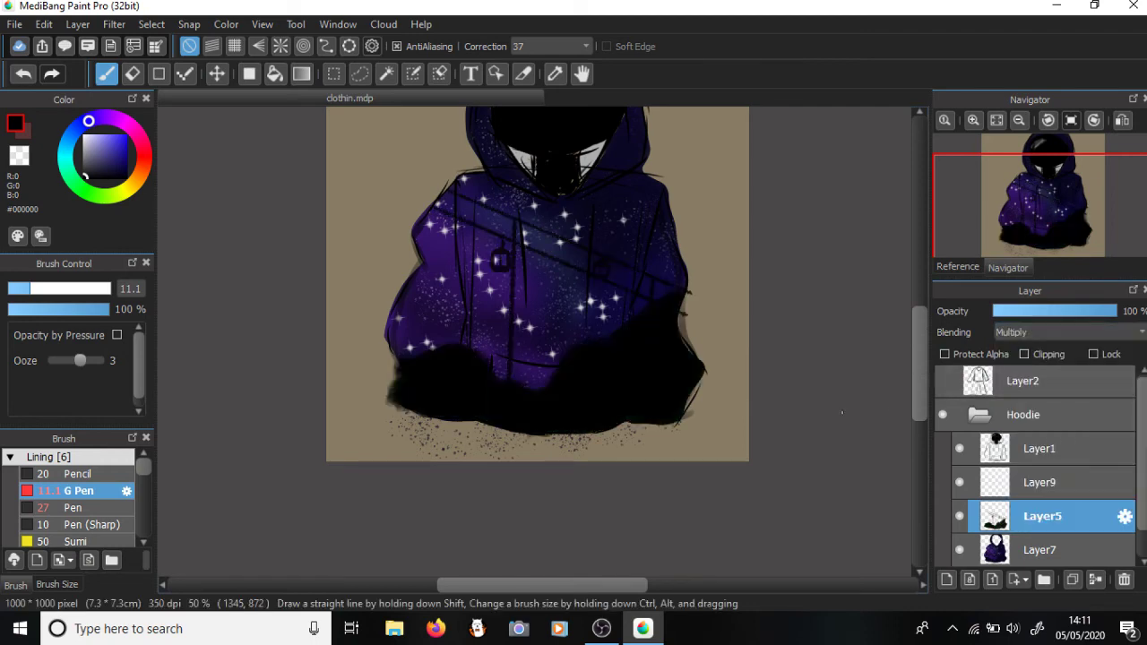
scroll(582, 269, "up", 2)
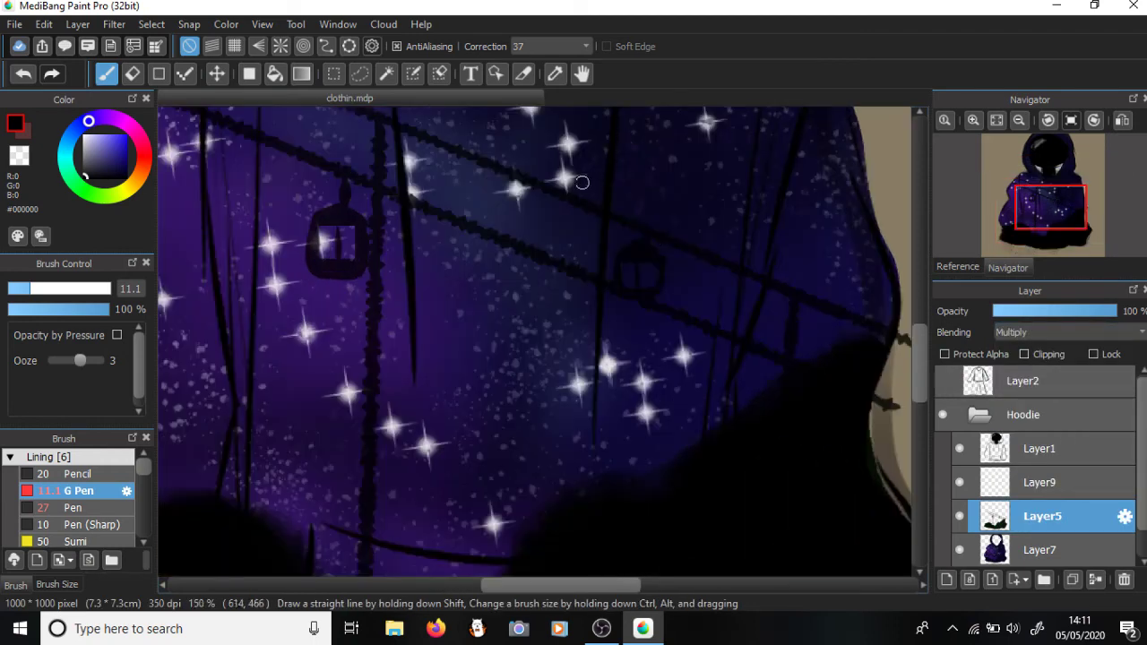
scroll(549, 210, "down", 2)
scroll(534, 223, "up", 1)
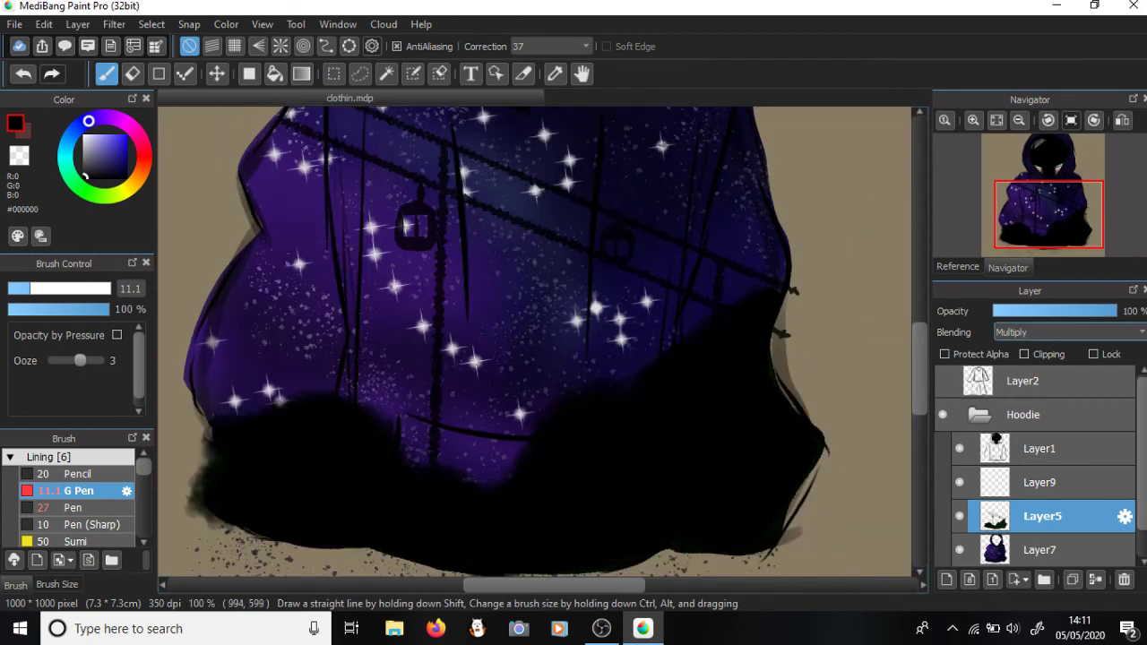
- Set Layer5's blending mode to Normal and inspect the cable-car lines and hills against the galaxy pattern
left_click(1066, 331)
left_click(1031, 353)
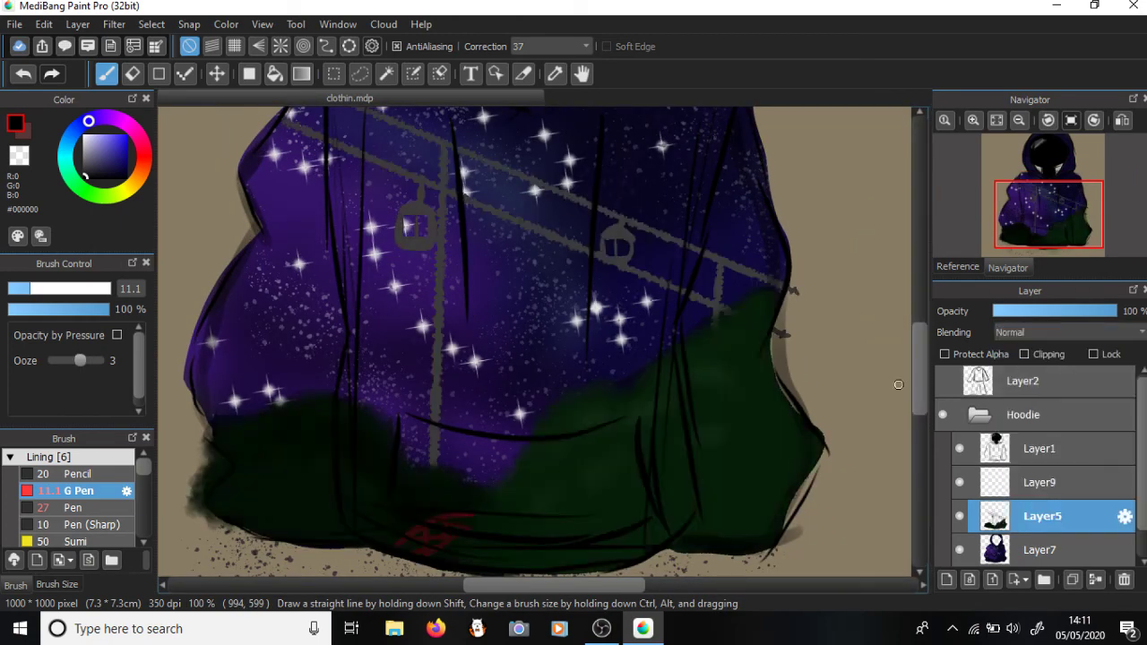
scroll(846, 367, "down", 1)
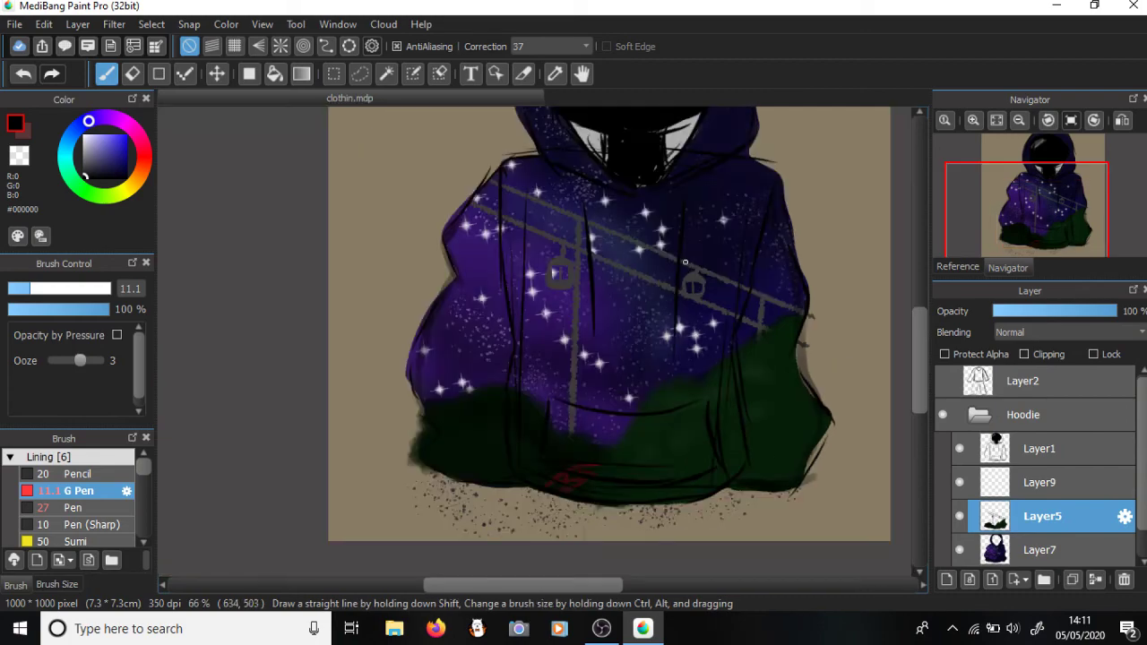
scroll(685, 262, "up", 3)
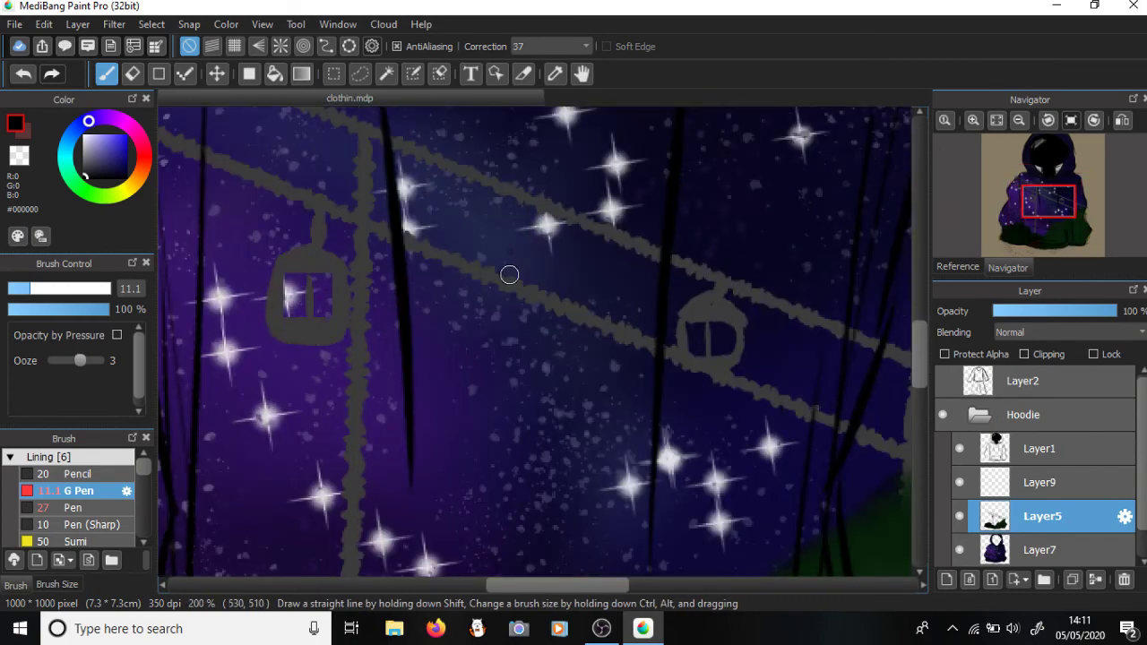
scroll(509, 275, "down", 2)
scroll(578, 365, "down", 2)
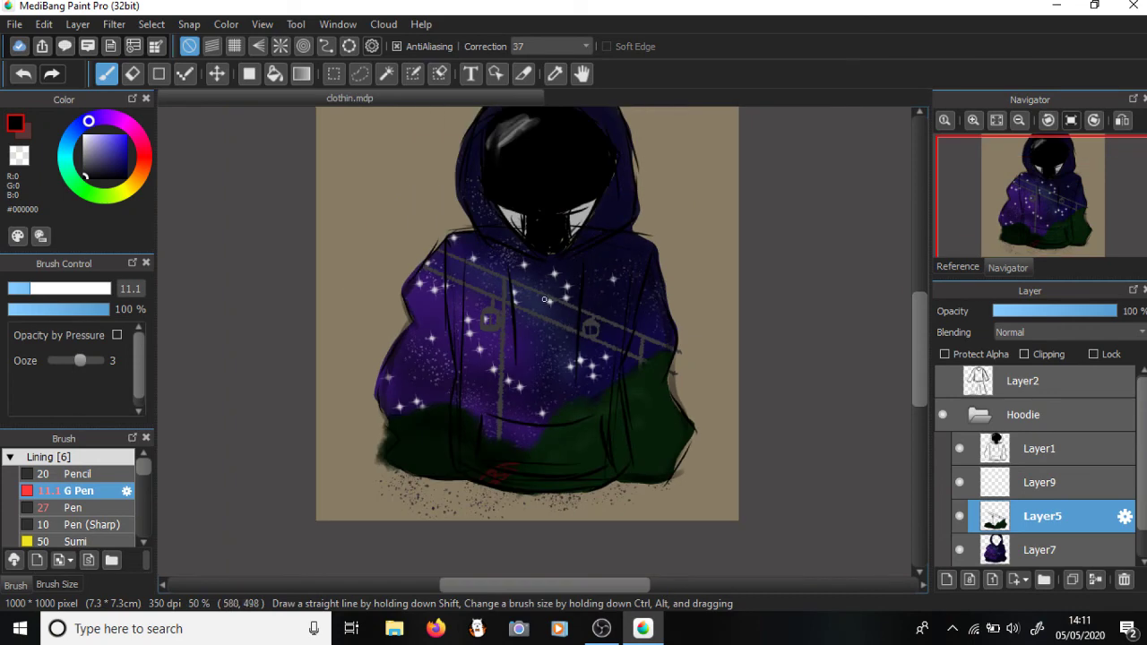
scroll(550, 316, "up", 3)
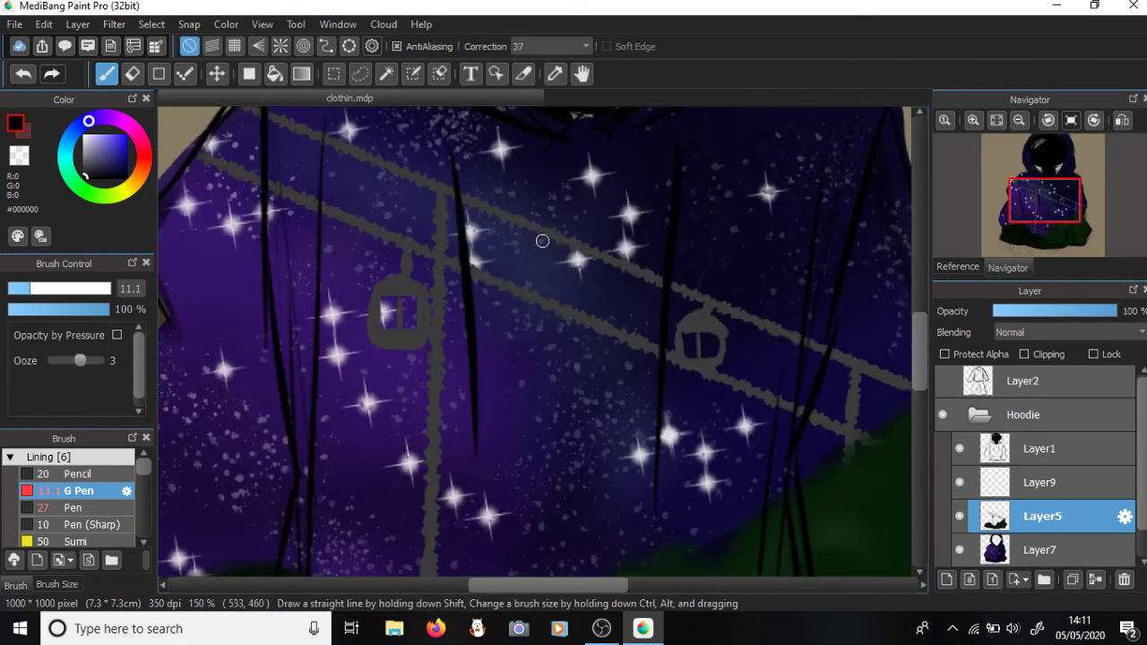
scroll(528, 254, "down", 2)
left_click(113, 24)
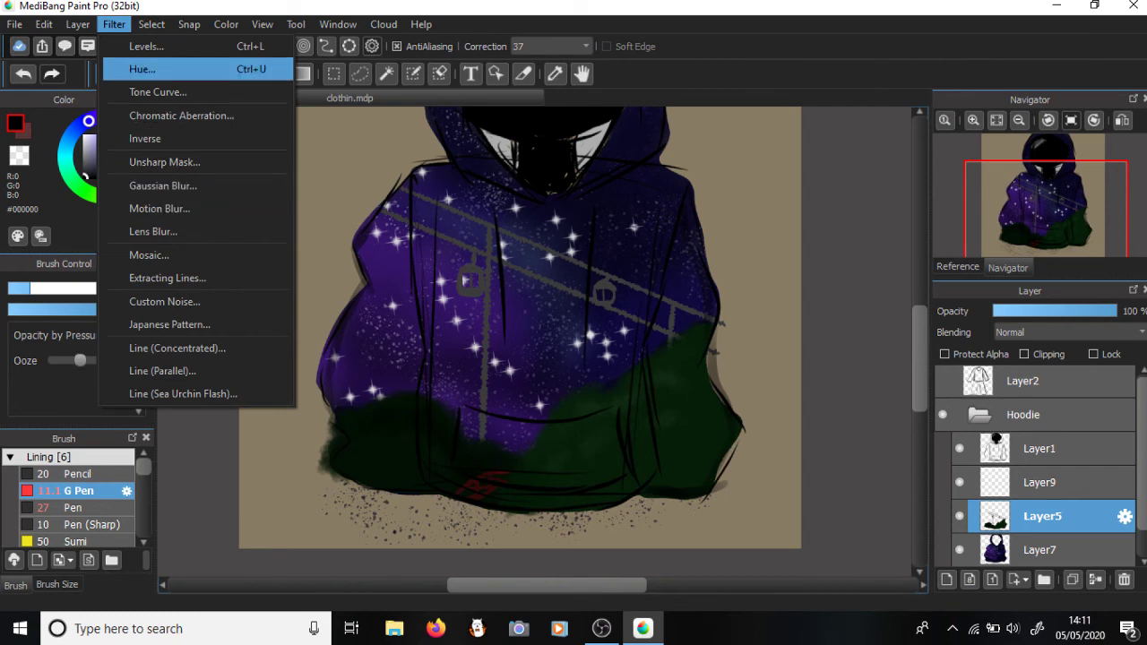
left_click(114, 24)
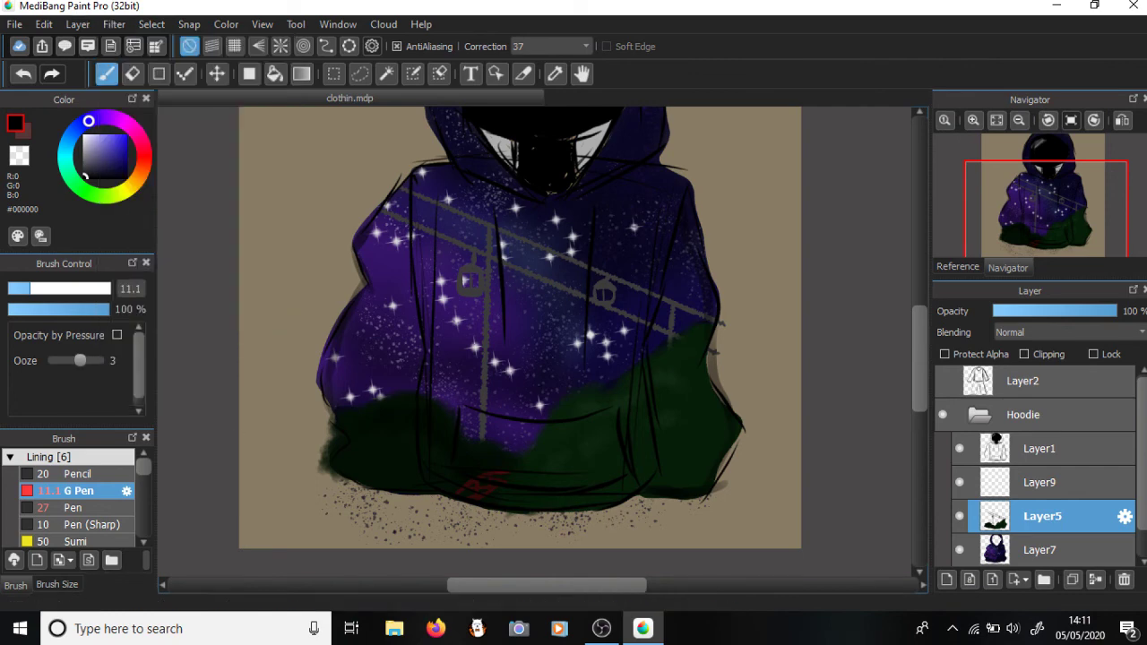
left_click(114, 24)
left_click(114, 24)
left_click(134, 70)
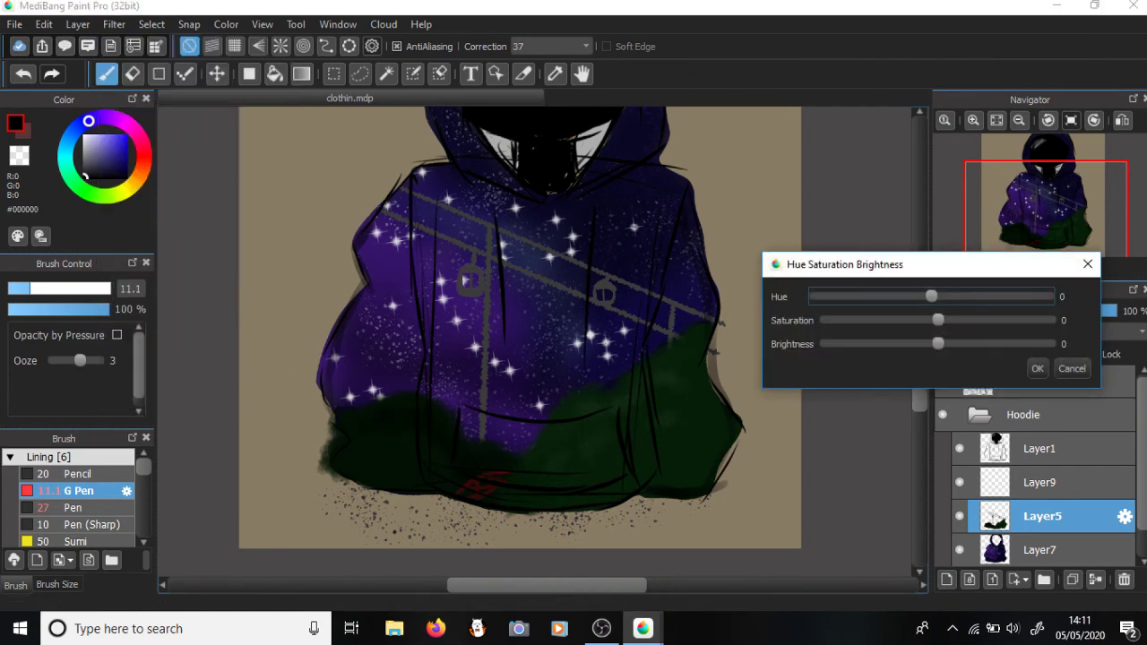
left_click_drag(937, 343, 903, 344)
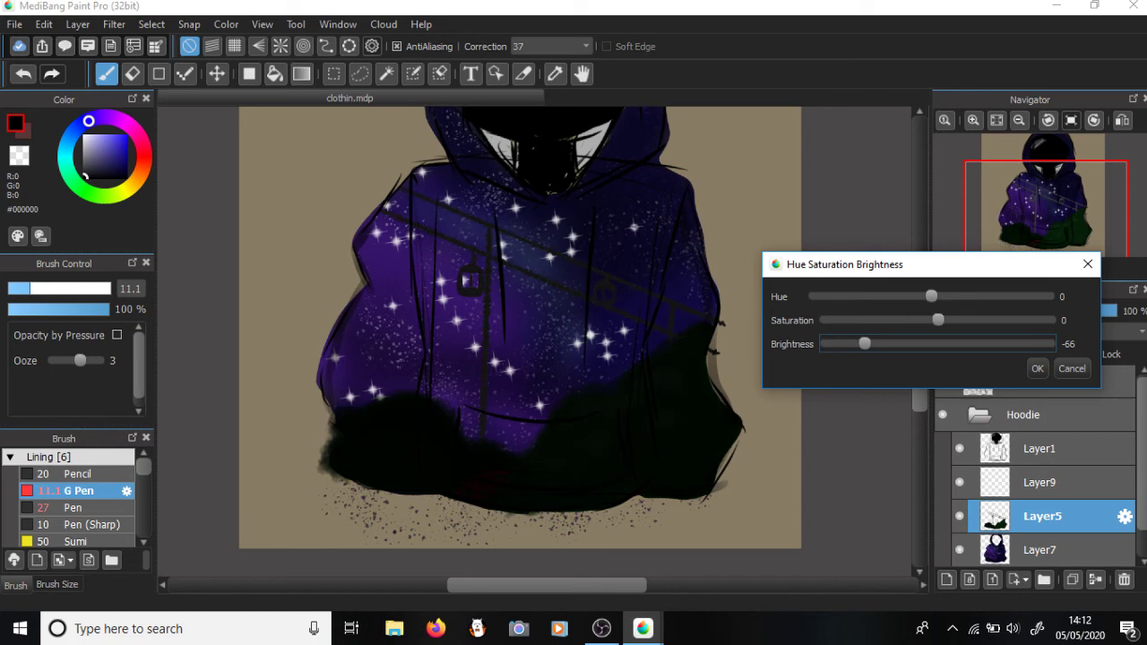
left_click_drag(925, 343, 955, 343)
left_click(1072, 368)
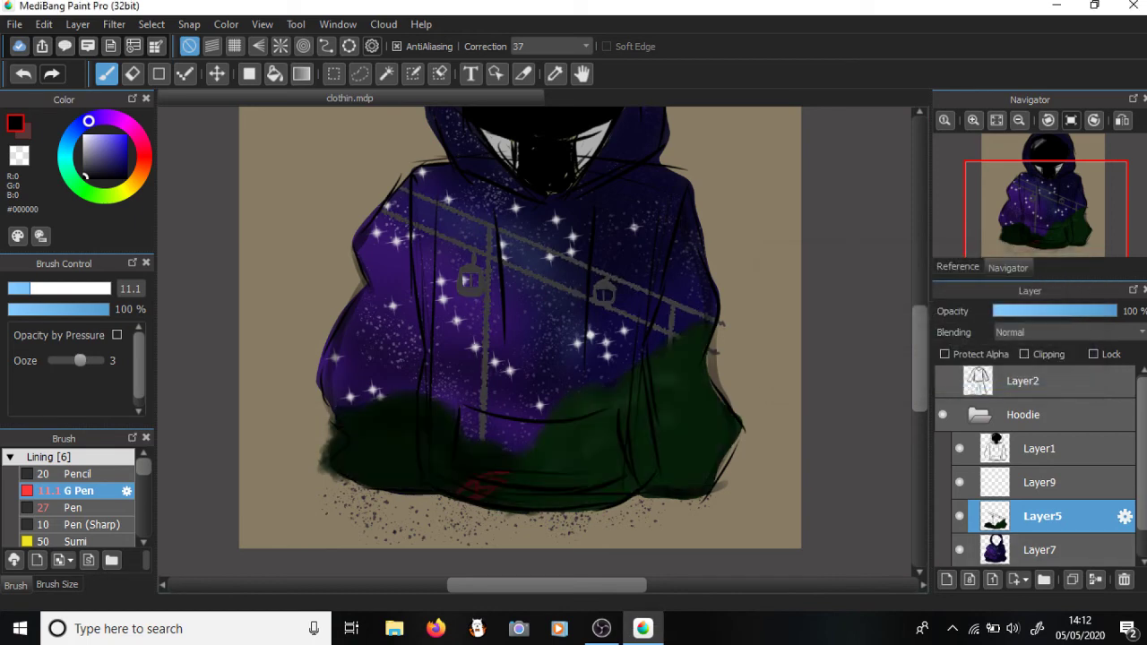
- Set the blending mode of the line-art layer, Layer1, to Multiply
left_click(1043, 449)
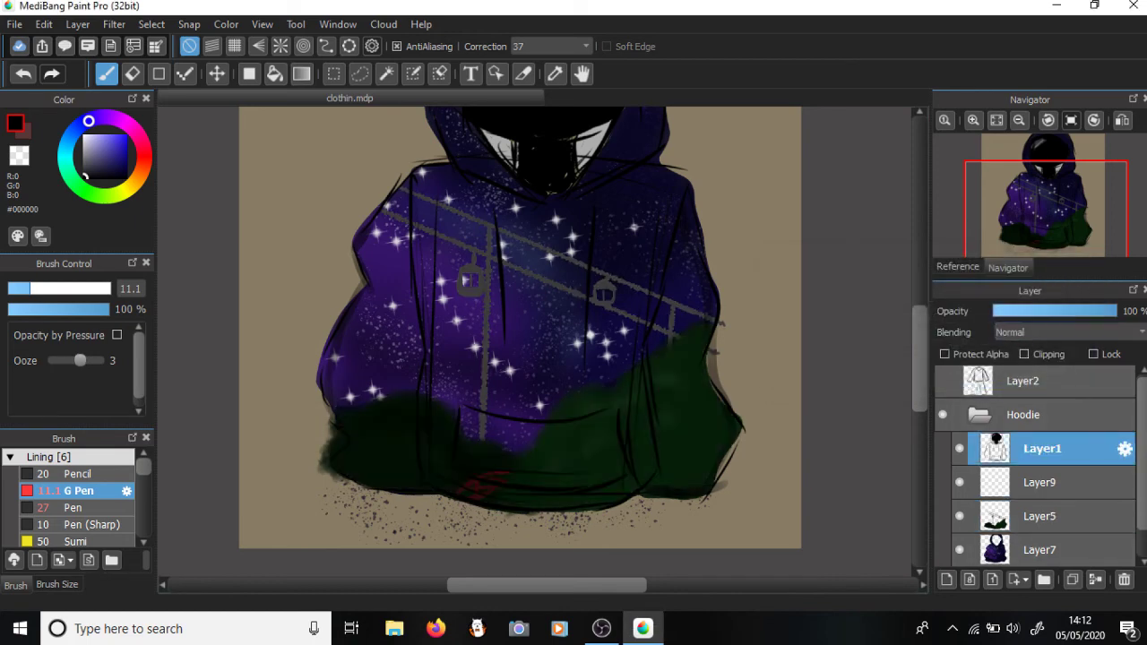
left_click(1022, 332)
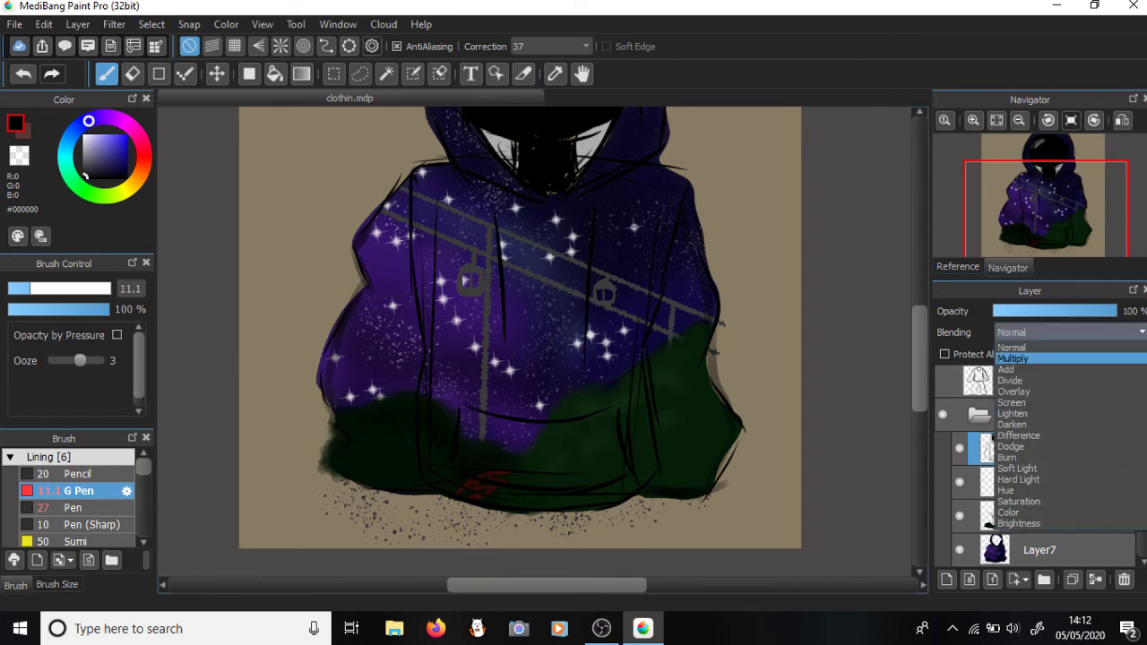
left_click(1012, 359)
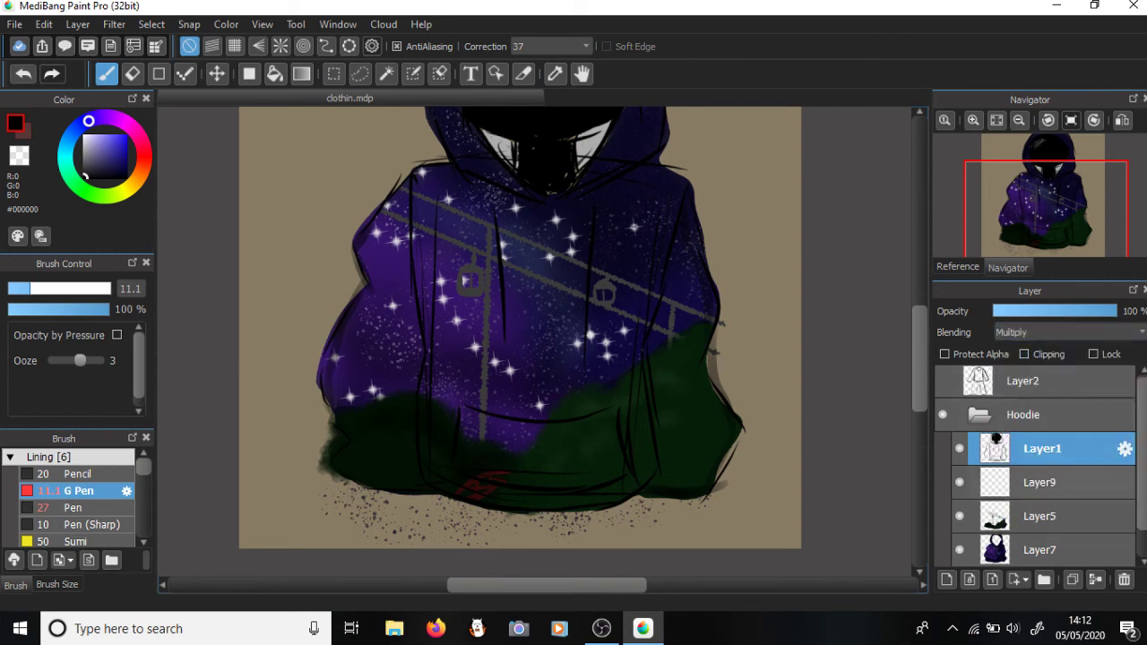
- Try the Add blending mode on Layer5 and inspect its effect on the cable-car lines and hills
left_click(1042, 482)
left_click(1042, 517)
left_click(1022, 331)
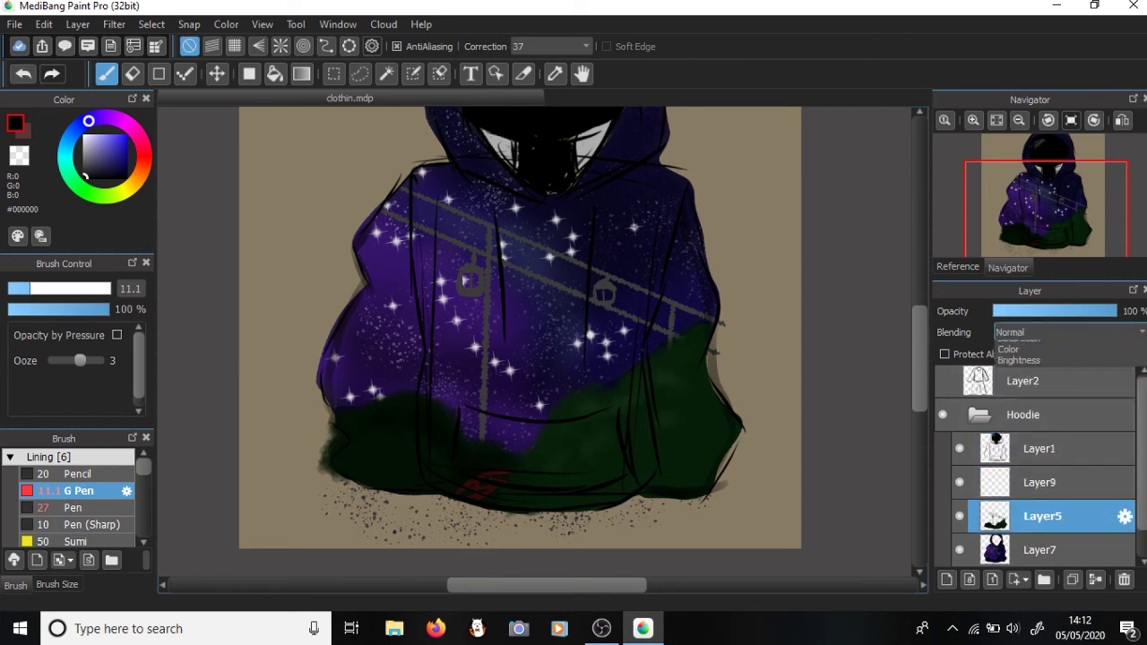
scroll(1067, 430, "down", 1)
left_click(1021, 376)
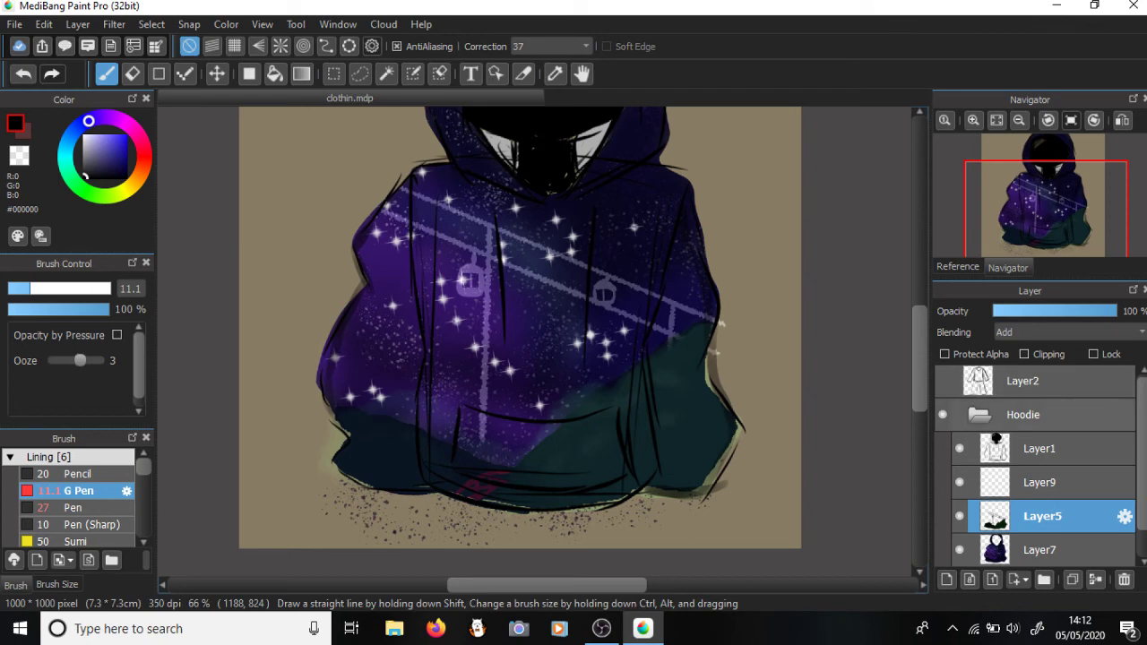
scroll(900, 412, "down", 3)
scroll(900, 412, "up", 3)
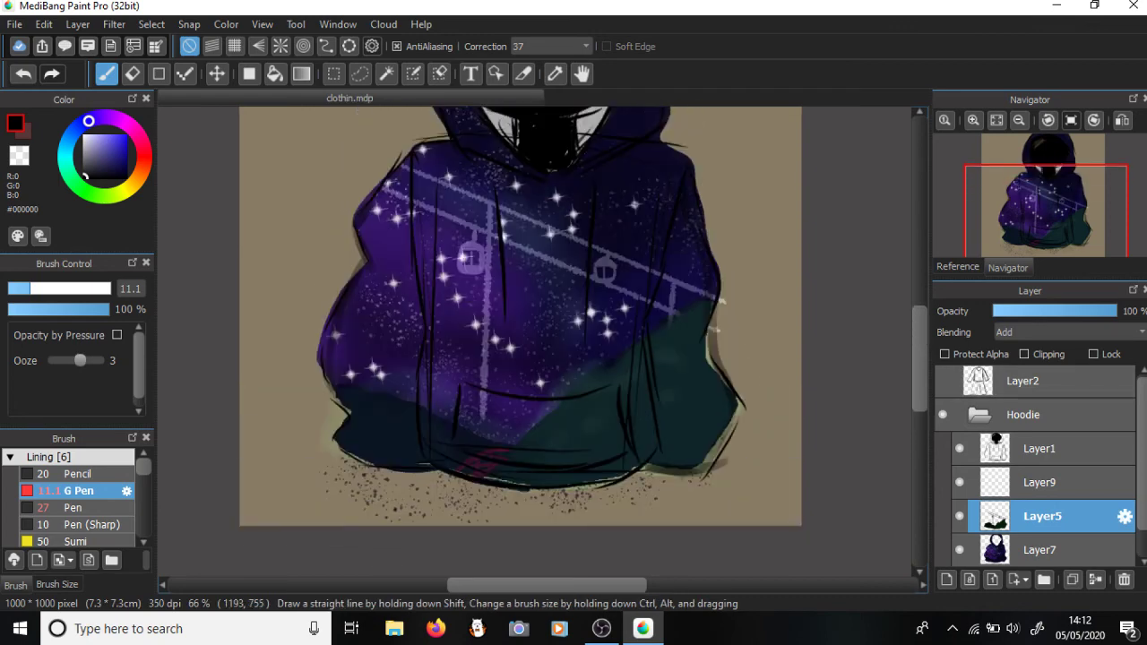
scroll(519, 341, "up", 3)
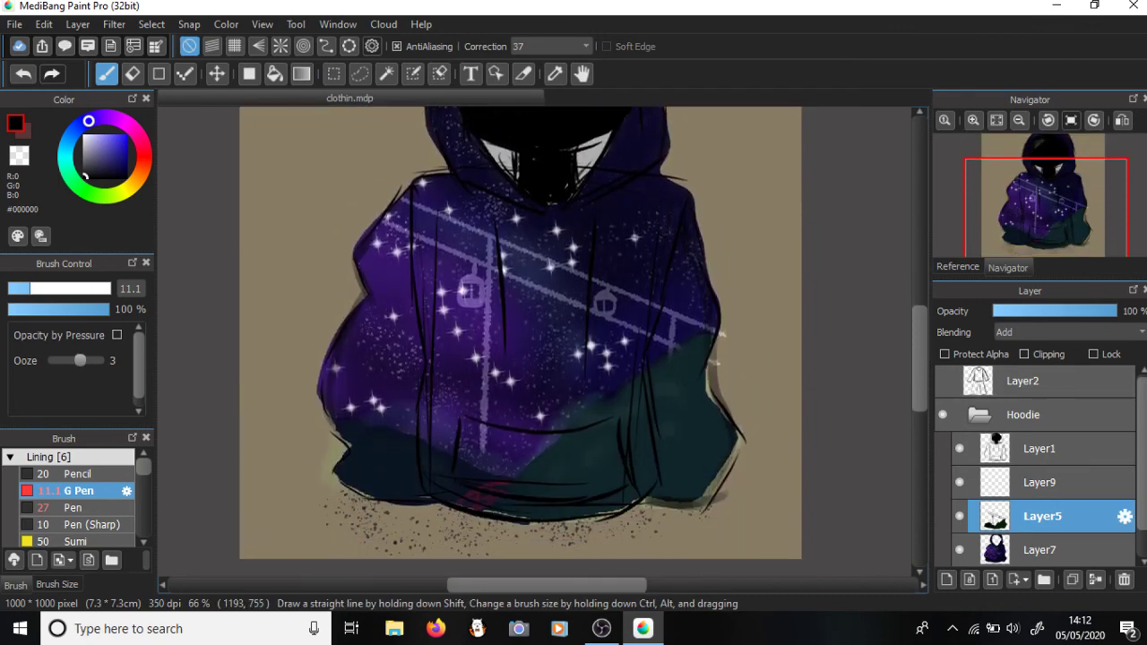
scroll(520, 341, "down", 2)
- Set Layer5's blending mode to Multiply and check the darkened hills and cable-car lines
left_click(1067, 331)
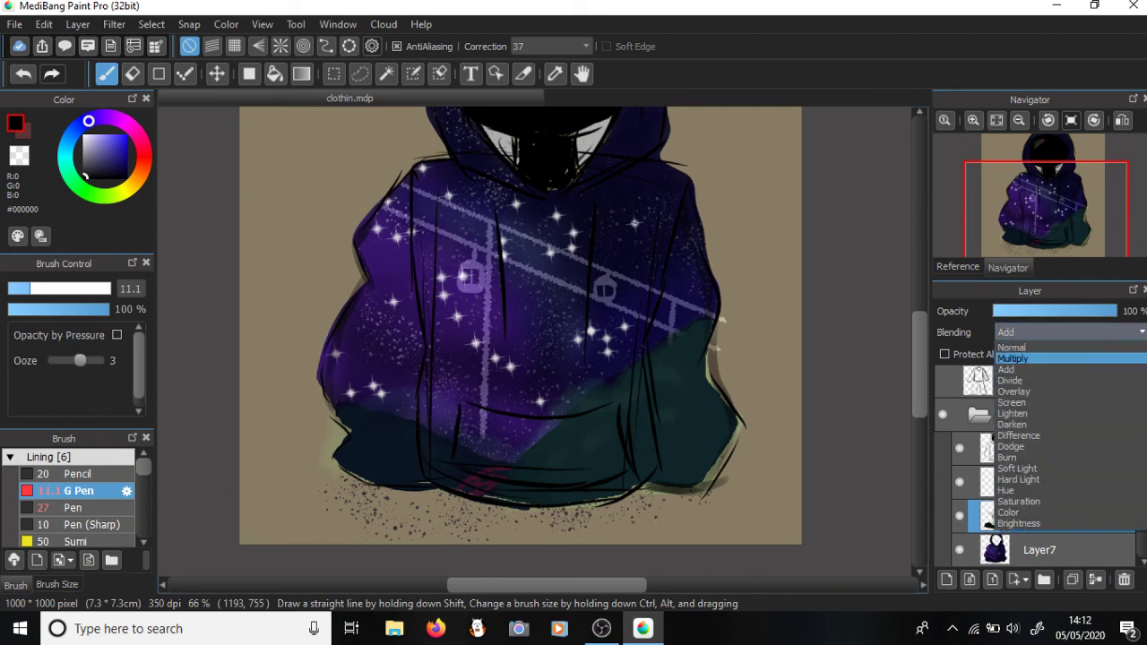
left_click(1013, 359)
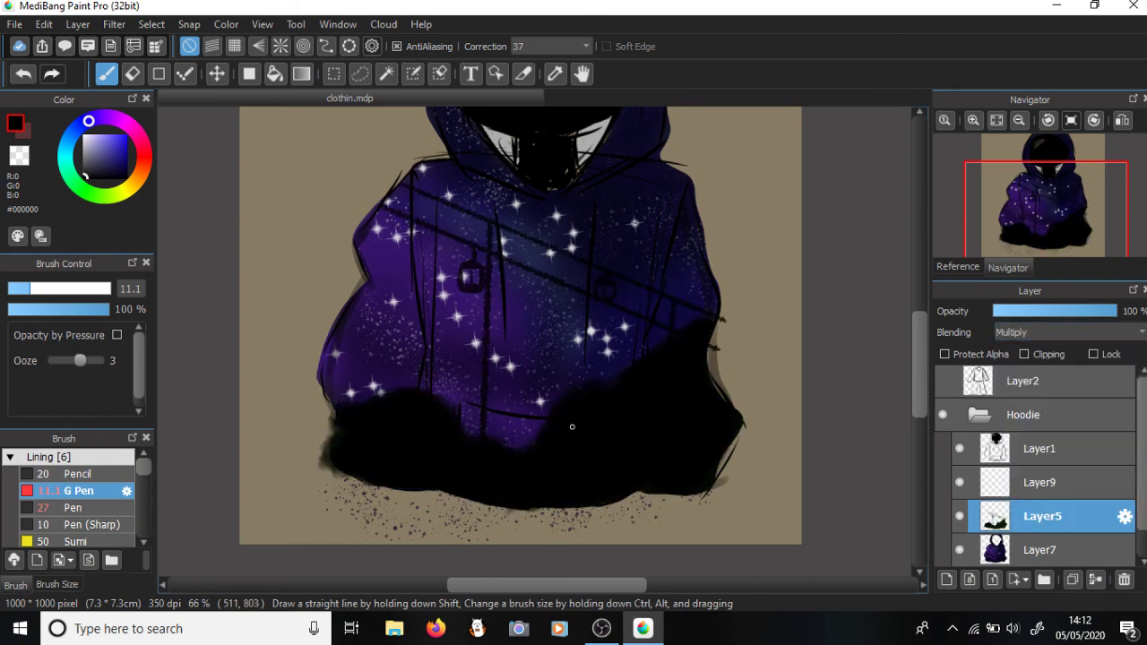
scroll(496, 429, "up", 4)
scroll(515, 338, "down", 2)
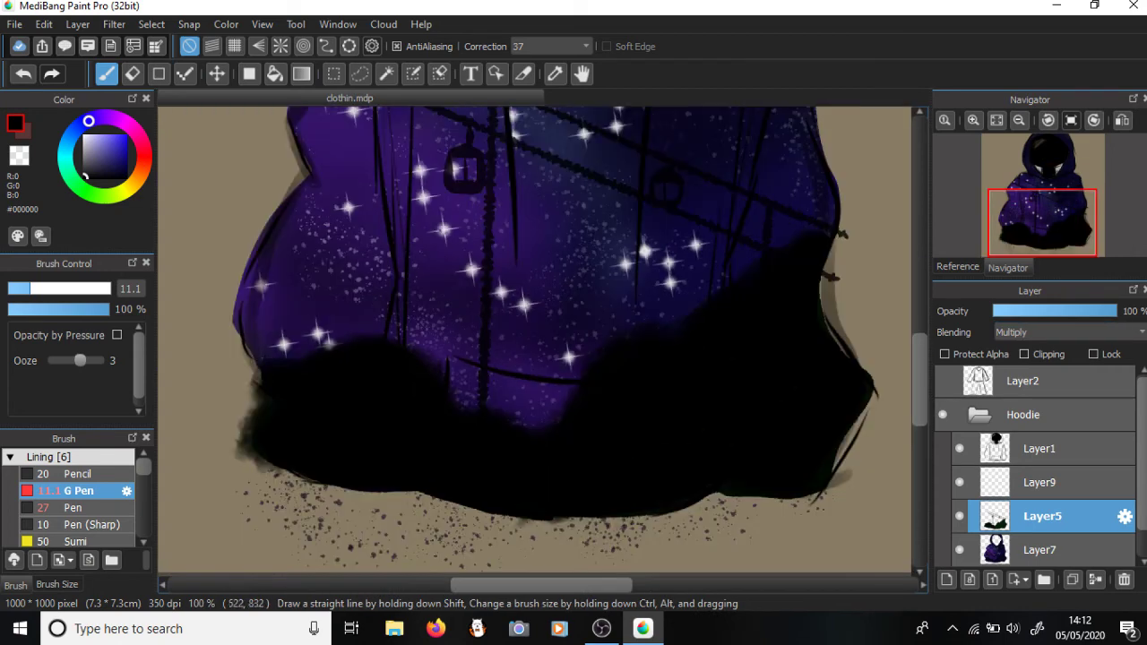
scroll(612, 348, "up", 4)
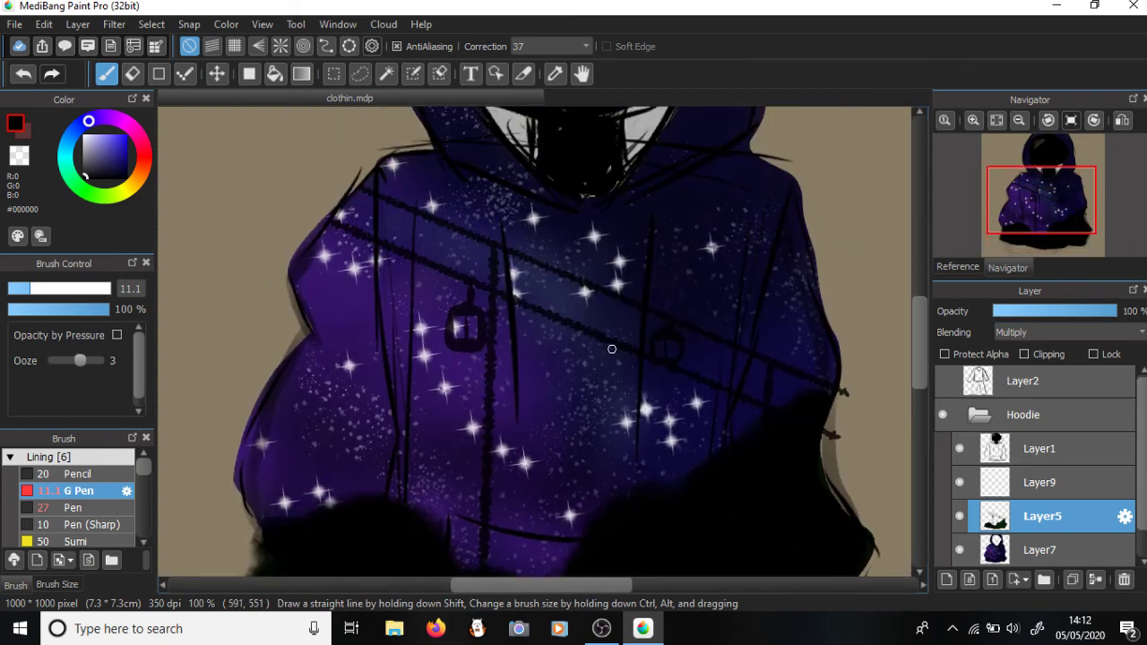
- Sample the dark purple #0A0415 from the larger cable-car cabin and thicken its window divider and hanger with the G Pen
scroll(474, 353, "up", 2)
scroll(517, 304, "up", 2)
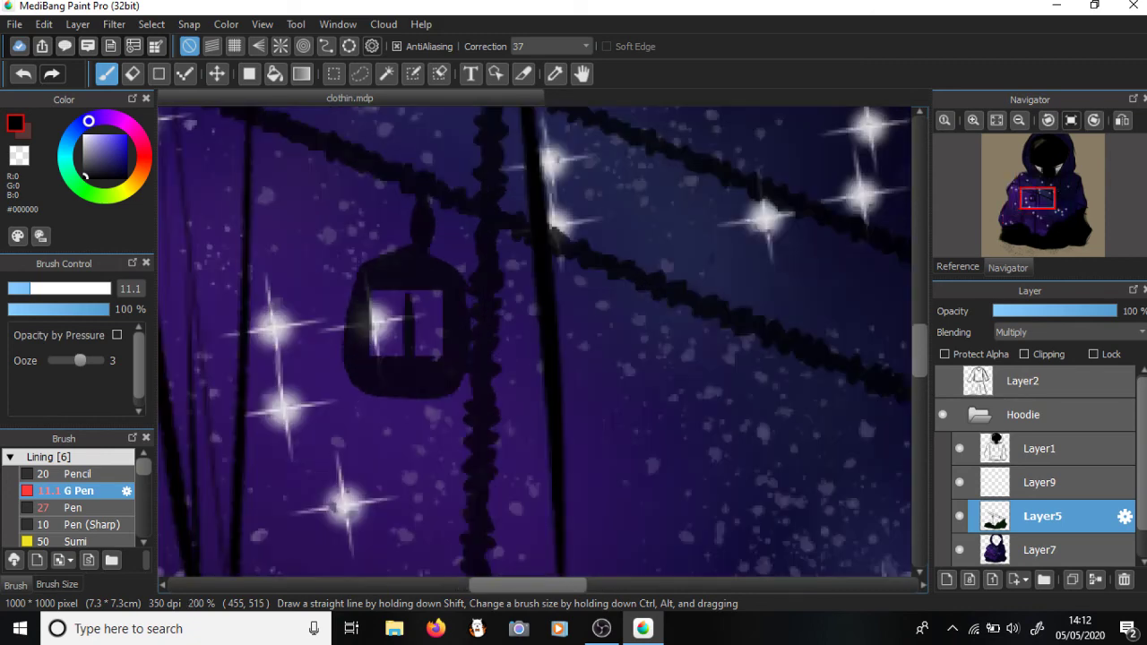
left_click(418, 273, "alt")
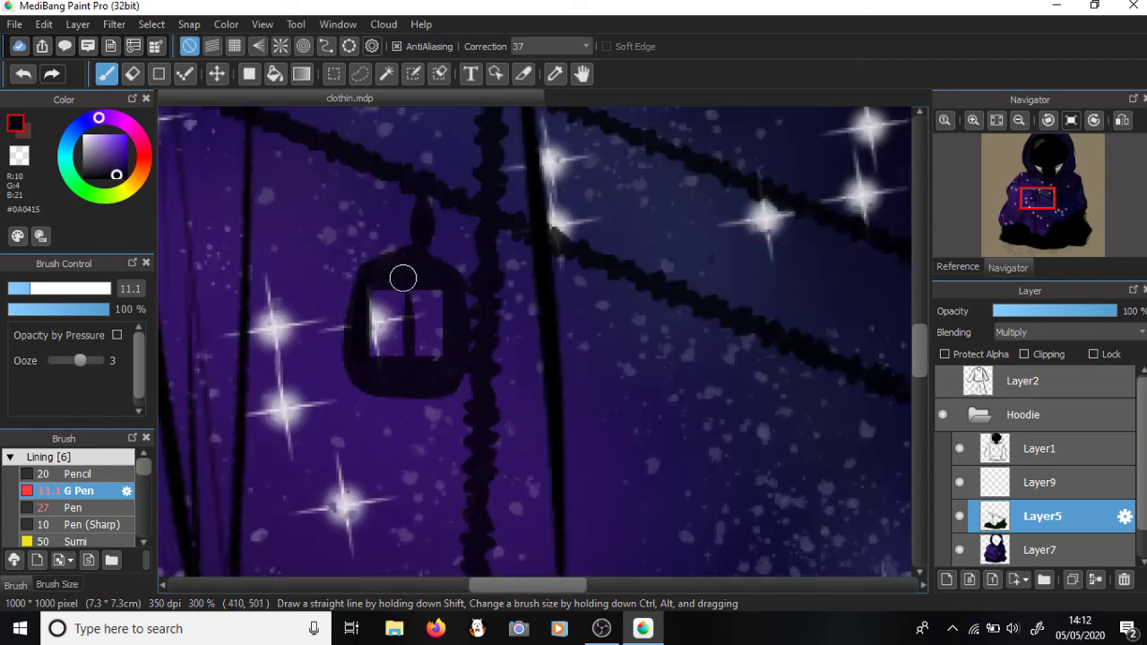
mouse_move(404, 278)
left_mouse_down()
mouse_move(402, 364)
mouse_move(411, 357)
left_mouse_up()
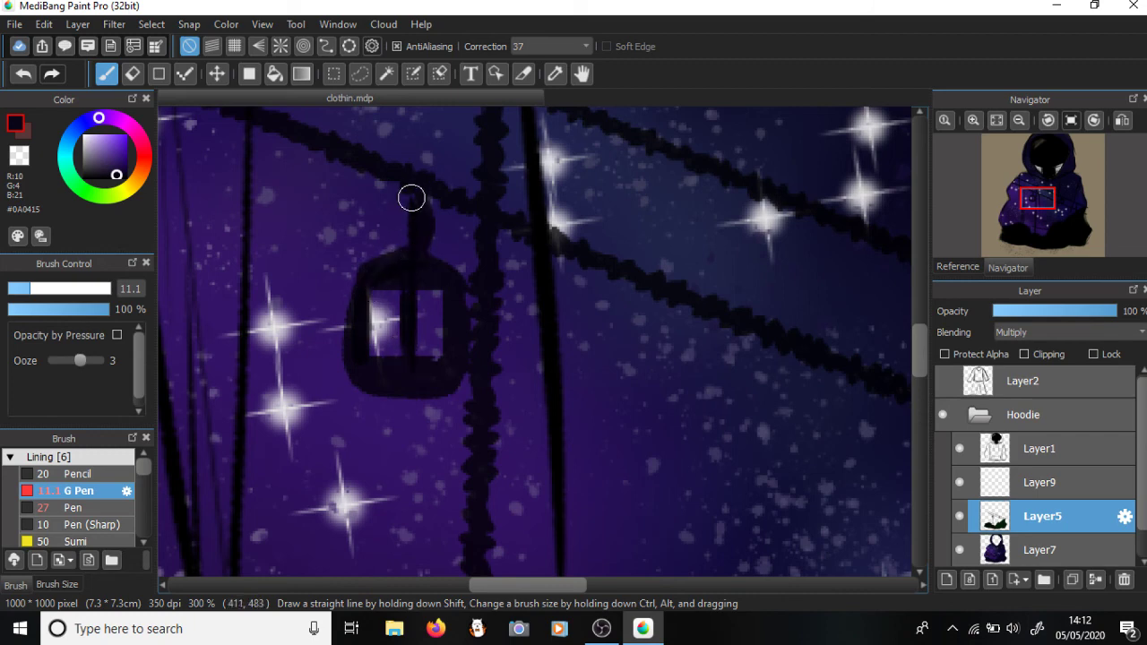
mouse_move(391, 180)
left_mouse_down()
mouse_move(394, 206)
mouse_move(427, 225)
mouse_move(407, 210)
mouse_move(426, 207)
left_mouse_up()
- Examine the smaller cable-car cabin up close and review the whole hooded figure
scroll(397, 206, "down", 6)
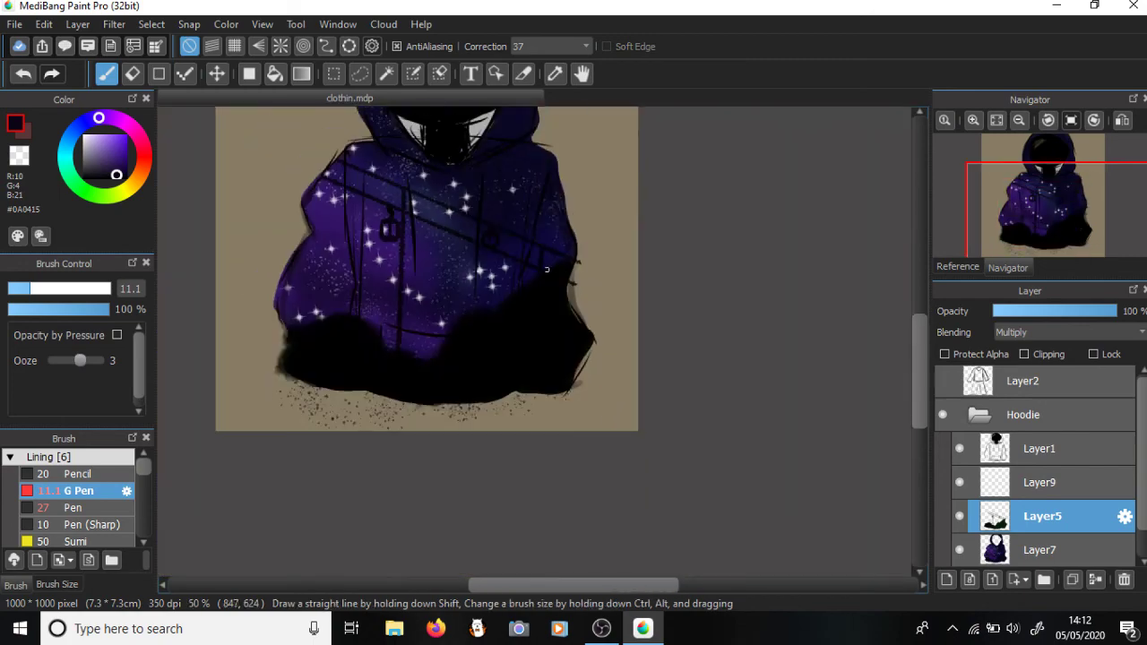
scroll(475, 236, "up", 6)
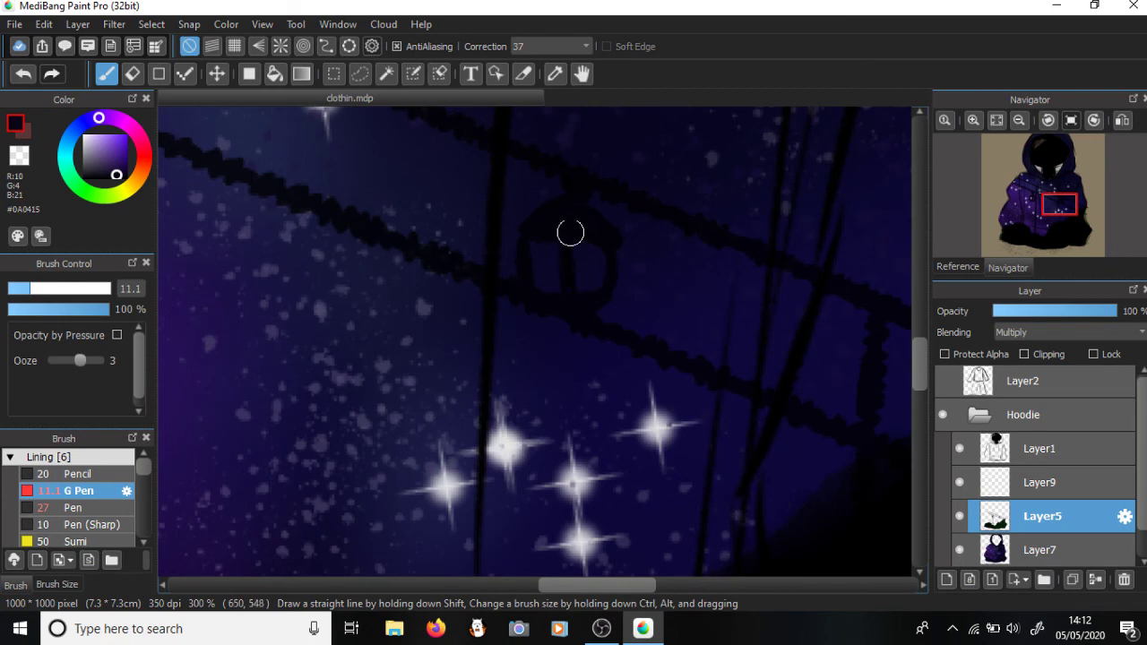
scroll(565, 210, "down", 2)
scroll(565, 210, "down", 4)
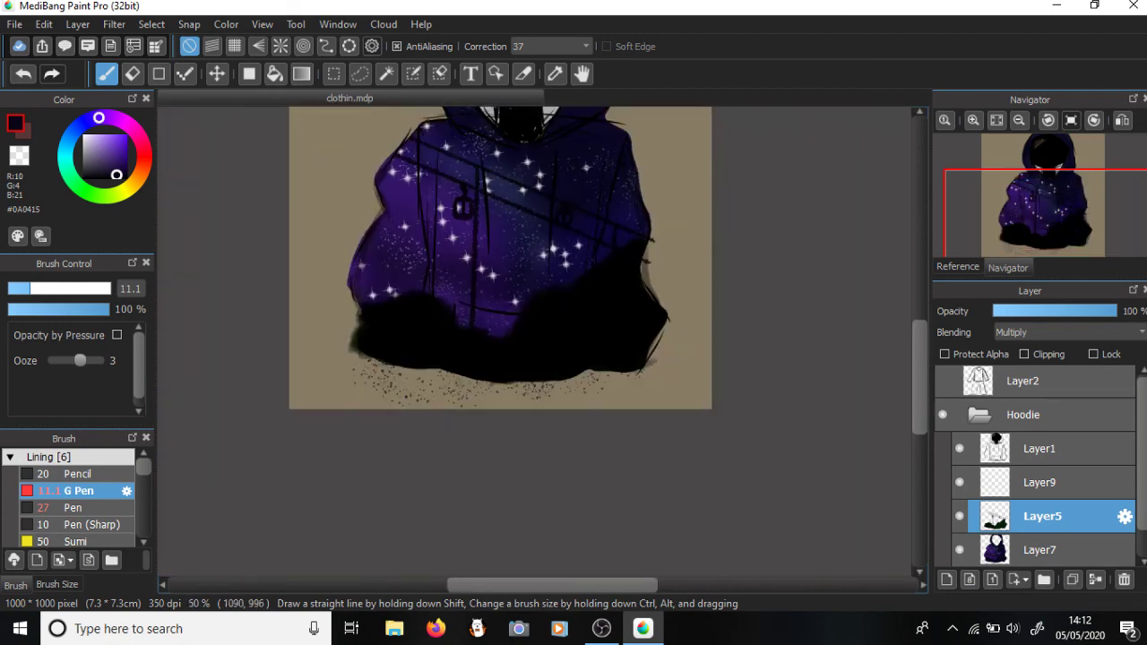
mouse_move(918, 385)
left_mouse_down()
mouse_move(918, 353)
mouse_move(919, 367)
left_mouse_up()
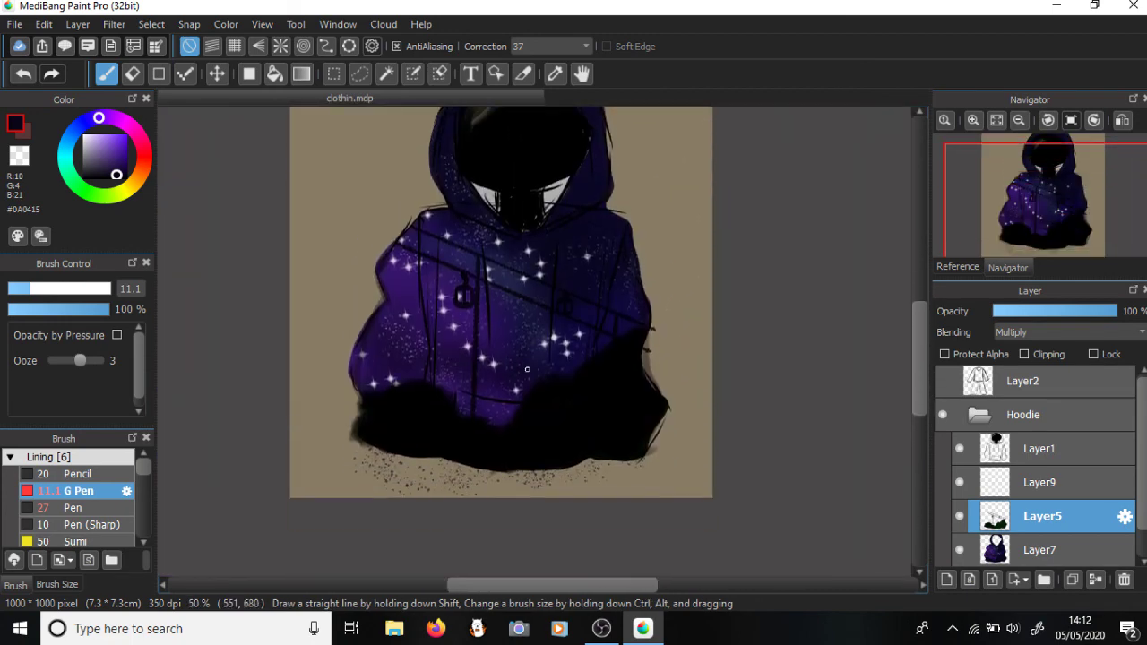
scroll(905, 361, "up", 2)
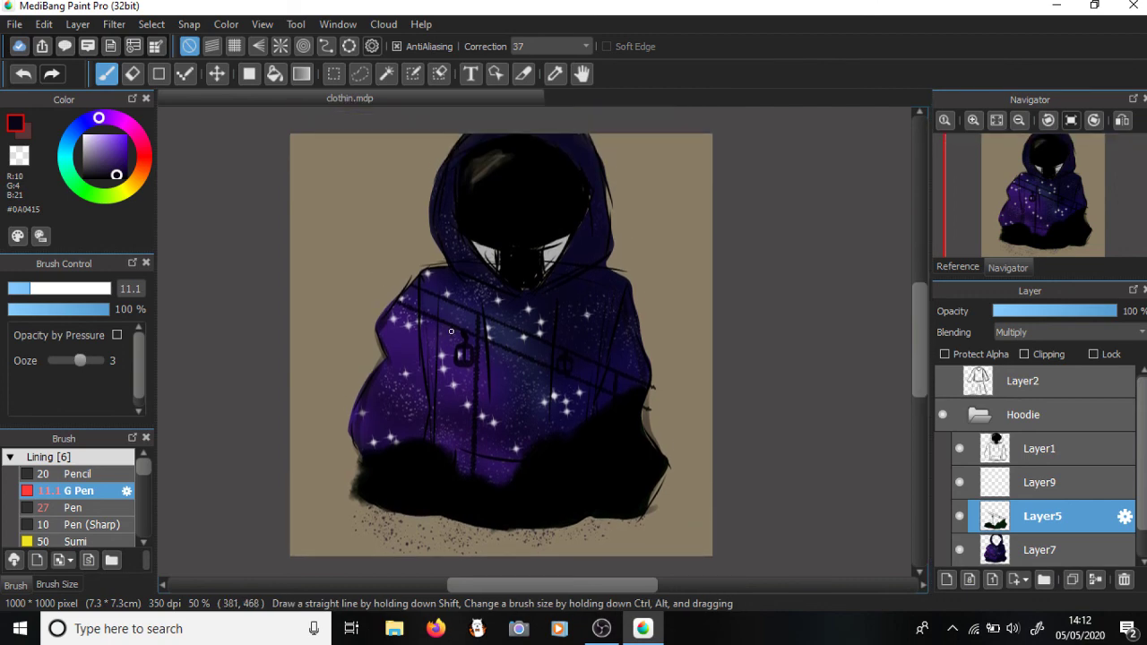
scroll(451, 332, "down", 2)
scroll(403, 488, "up", 2)
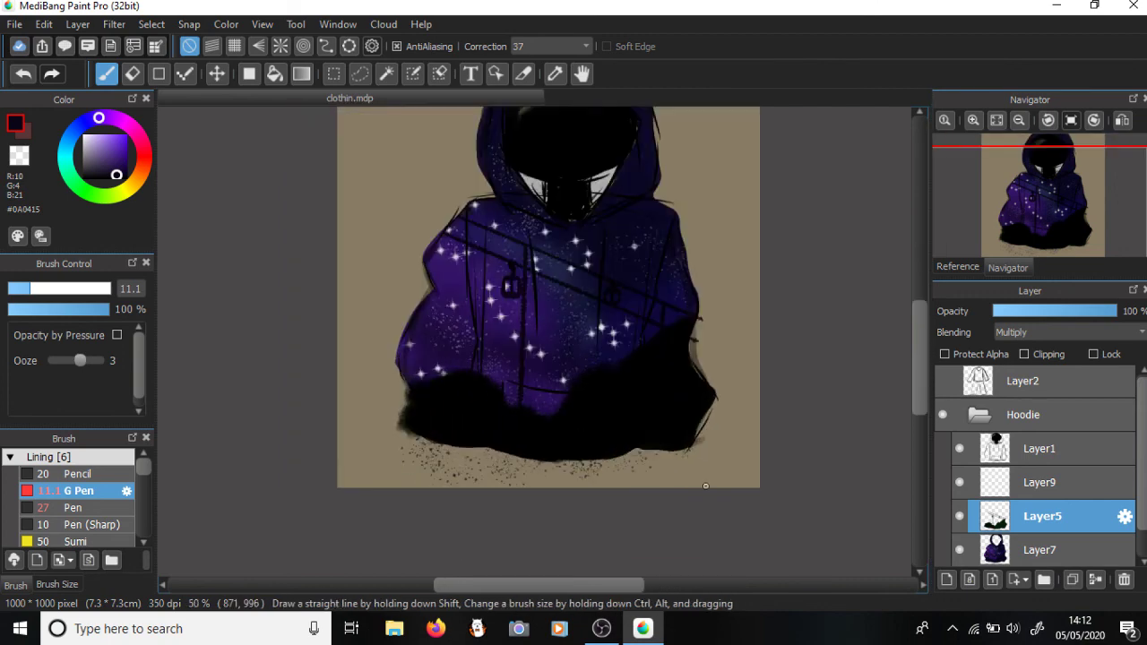
- Handwrite the artist's signature and the date 5.5.20 on Layer5 under the hoodie's lower-right hem using the 11.1 G Pen
scroll(706, 486, "up", 5)
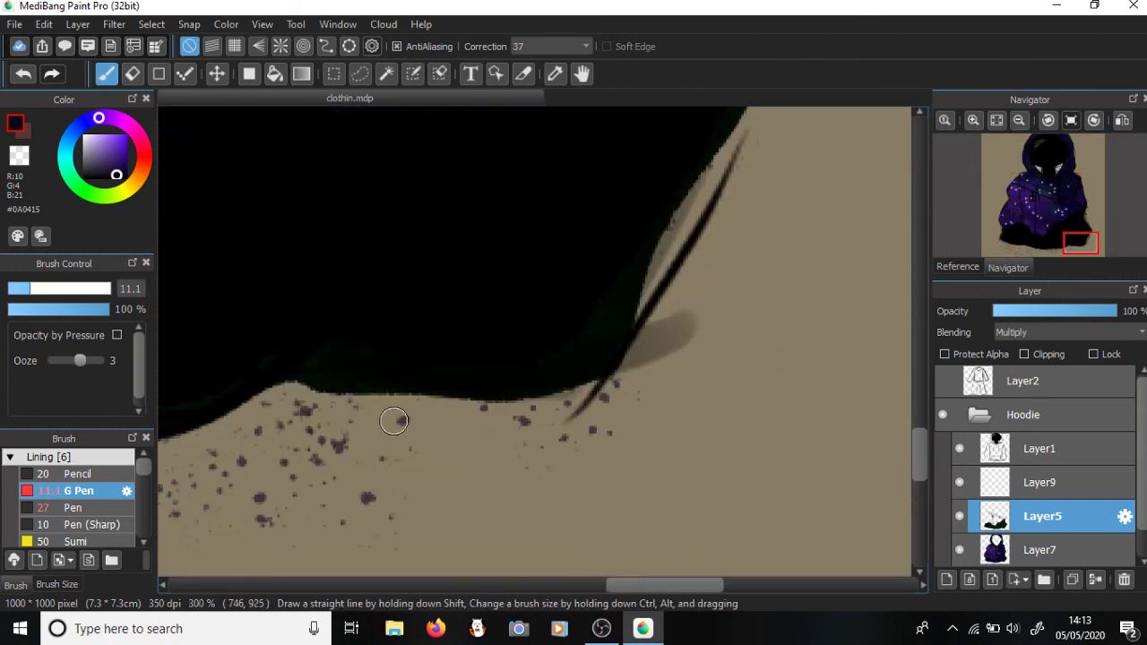
mouse_move(394, 421)
left_mouse_down()
mouse_move(424, 456)
mouse_move(413, 432)
mouse_move(451, 464)
mouse_move(460, 451)
mouse_move(435, 435)
mouse_move(478, 446)
mouse_move(484, 422)
mouse_move(513, 446)
left_mouse_up()
mouse_move(421, 449)
left_mouse_down()
mouse_move(399, 484)
mouse_move(511, 471)
left_mouse_up()
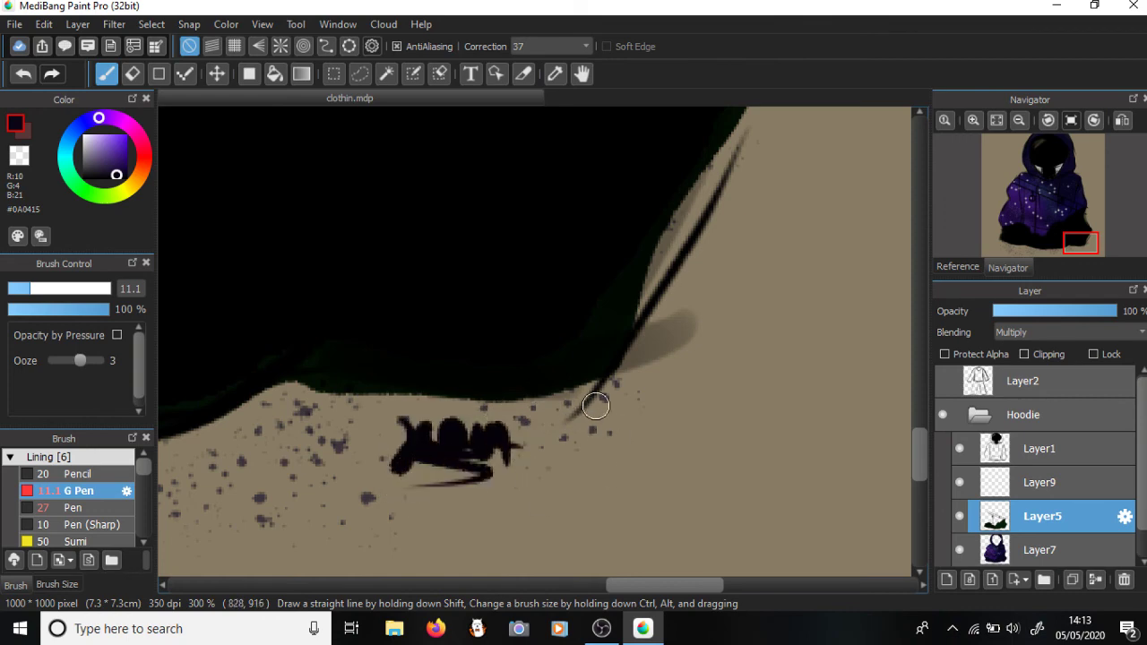
mouse_move(548, 405)
left_mouse_down()
mouse_move(555, 438)
mouse_move(593, 441)
mouse_move(554, 451)
left_mouse_up()
mouse_move(646, 386)
left_mouse_down()
mouse_move(624, 409)
mouse_move(663, 424)
mouse_move(629, 455)
left_mouse_up()
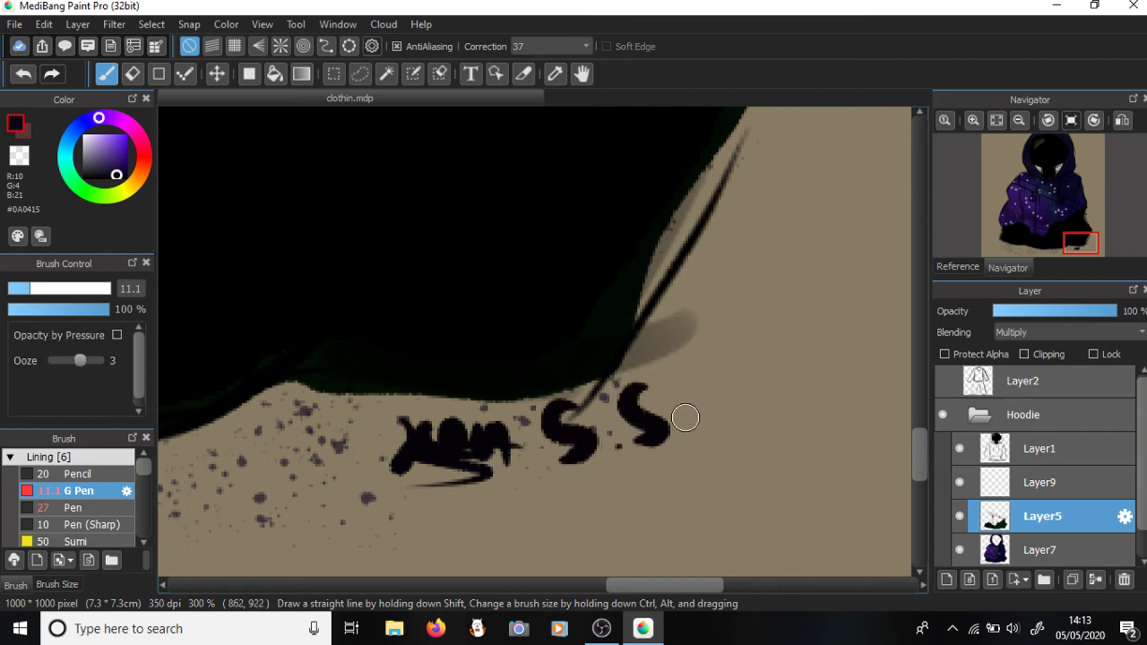
left_click(687, 415)
mouse_move(704, 357)
left_mouse_down()
mouse_move(721, 394)
mouse_move(751, 388)
left_mouse_up()
mouse_move(775, 317)
left_mouse_down()
mouse_move(756, 349)
mouse_move(789, 361)
mouse_move(776, 320)
left_mouse_up()
scroll(622, 279, "down", 5)
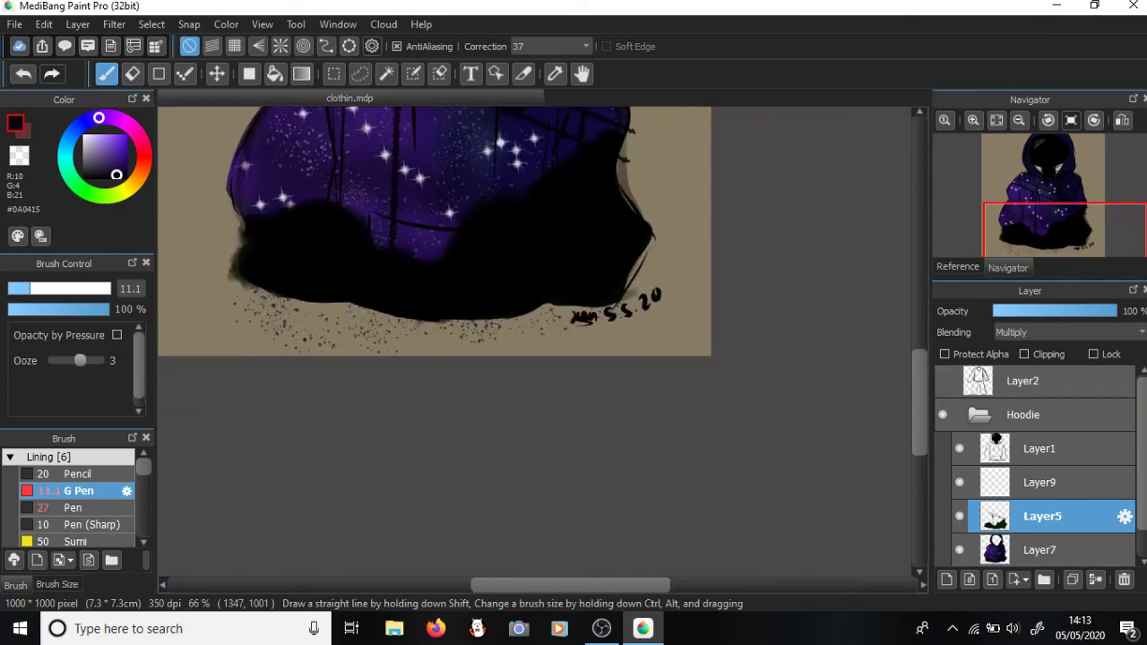
left_click_drag(918, 385, 919, 334)
scroll(593, 350, "down", 1)
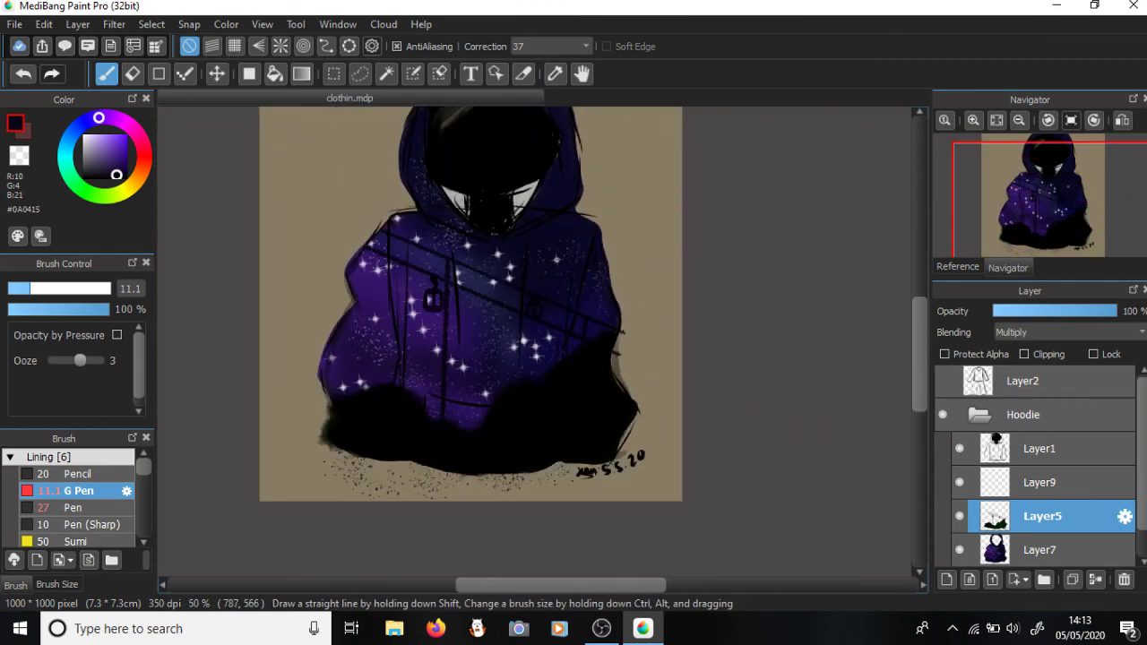
- Set Layer7, the galaxy-patterned hoodie colouring, to 64% opacity
left_click(1043, 549)
left_click(1076, 311)
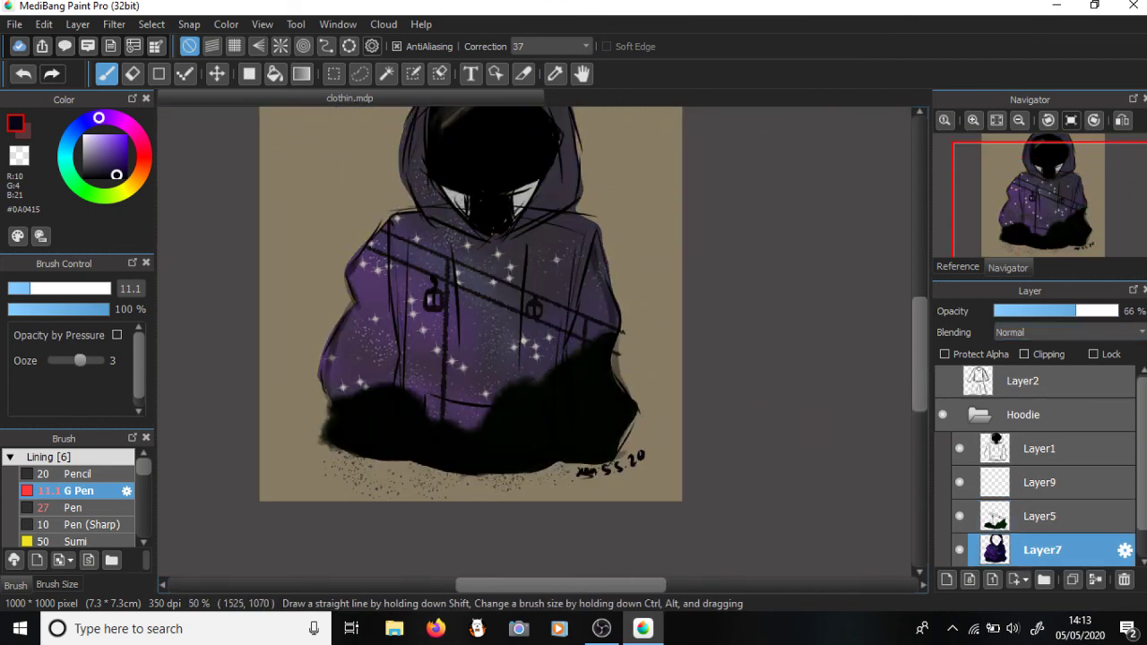
left_click(1096, 311)
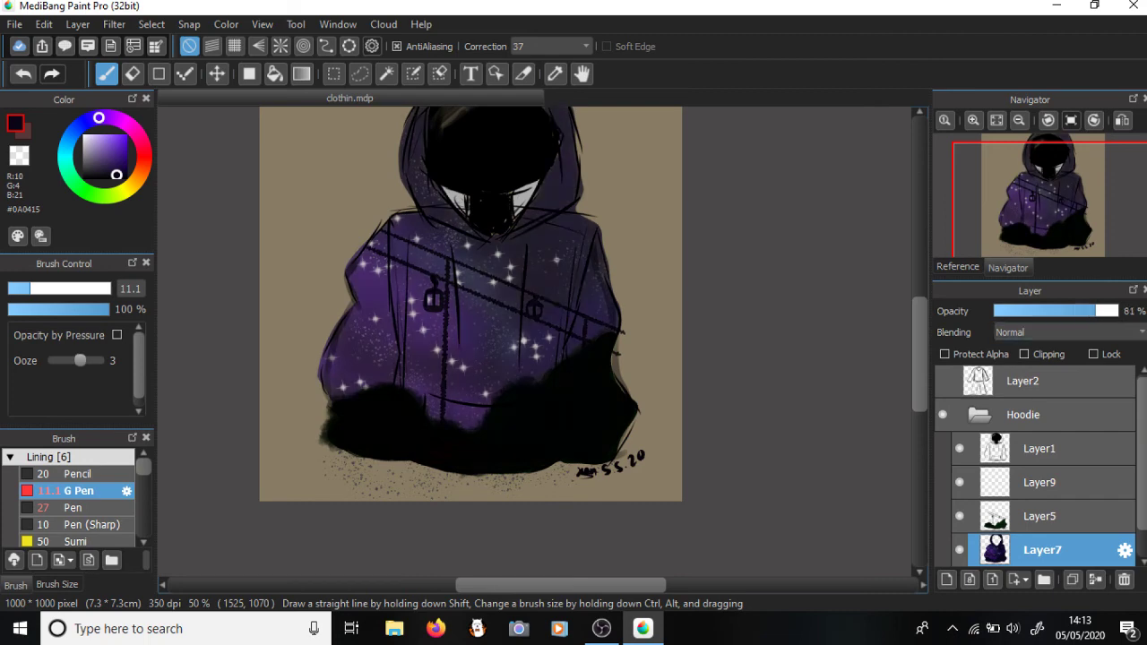
left_click(1084, 311)
left_click(1073, 311)
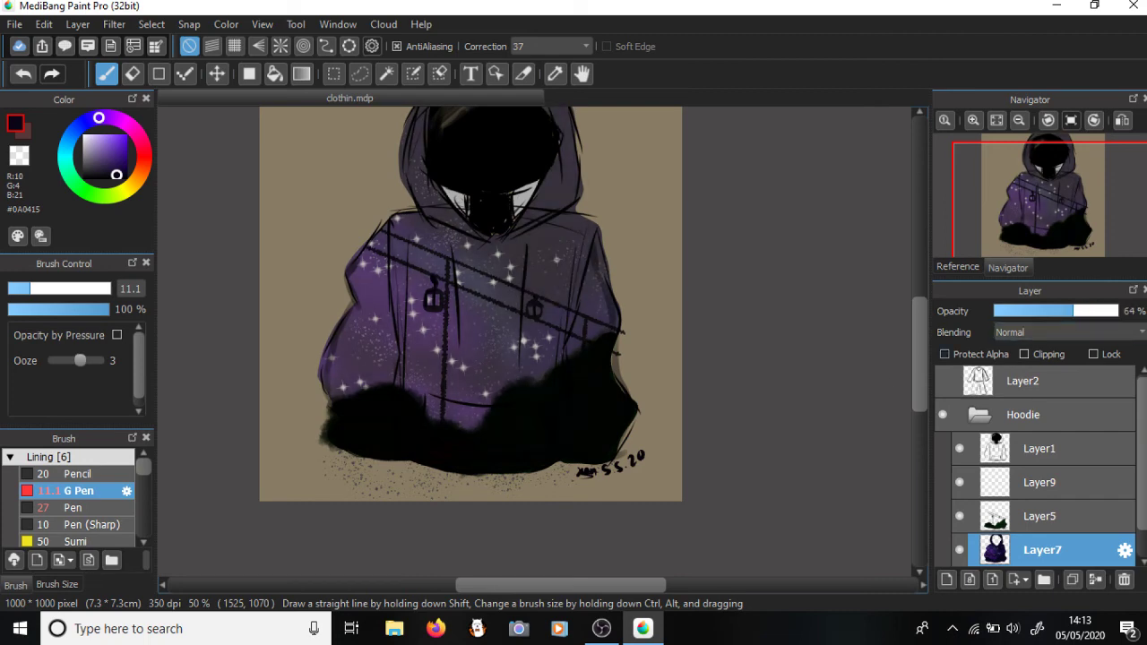
- Examine the speckled ground below the hoodie's hem up close and review the whole faded figure
mouse_move(919, 310)
left_mouse_down()
mouse_move(919, 289)
mouse_move(919, 305)
left_mouse_up()
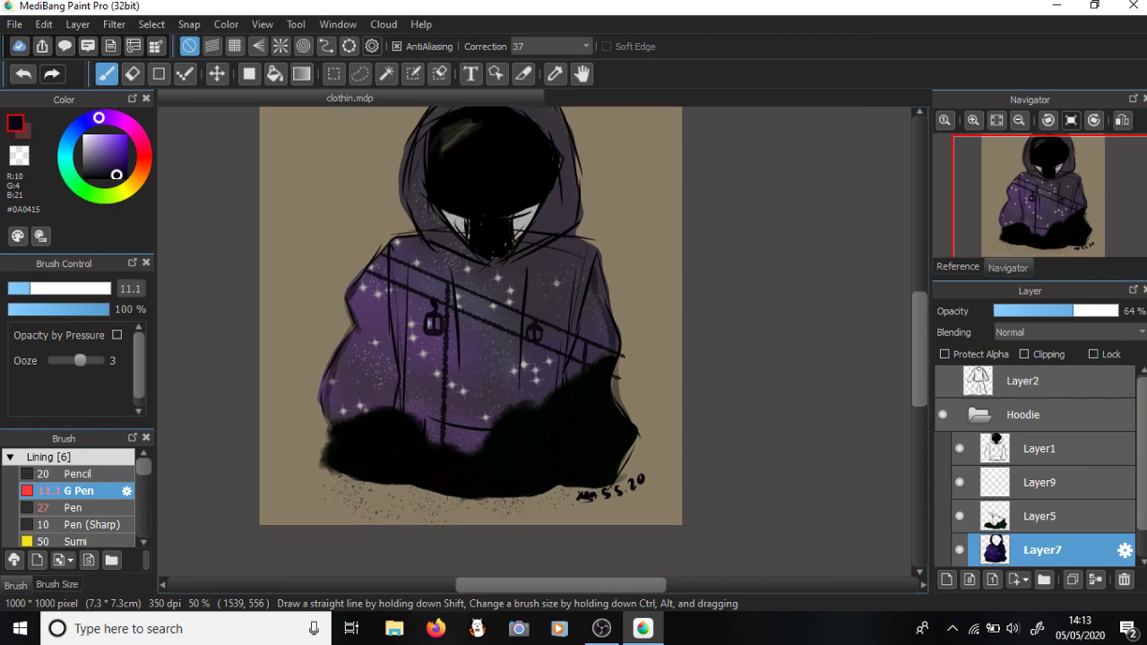
scroll(439, 499, "up", 3)
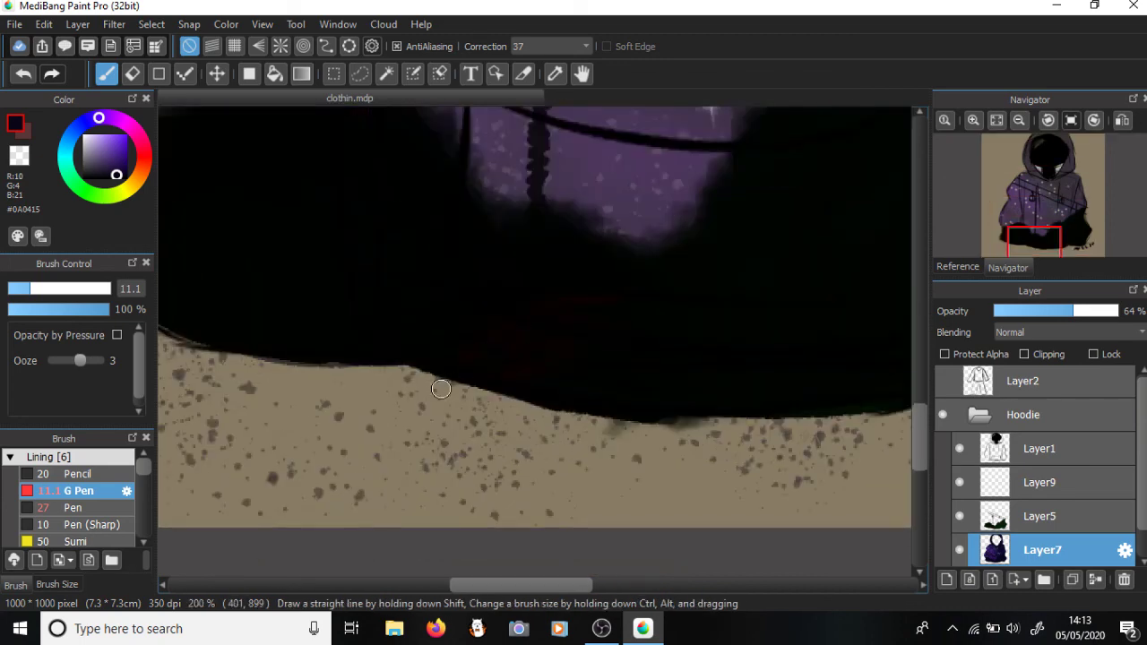
scroll(438, 499, "down", 3)
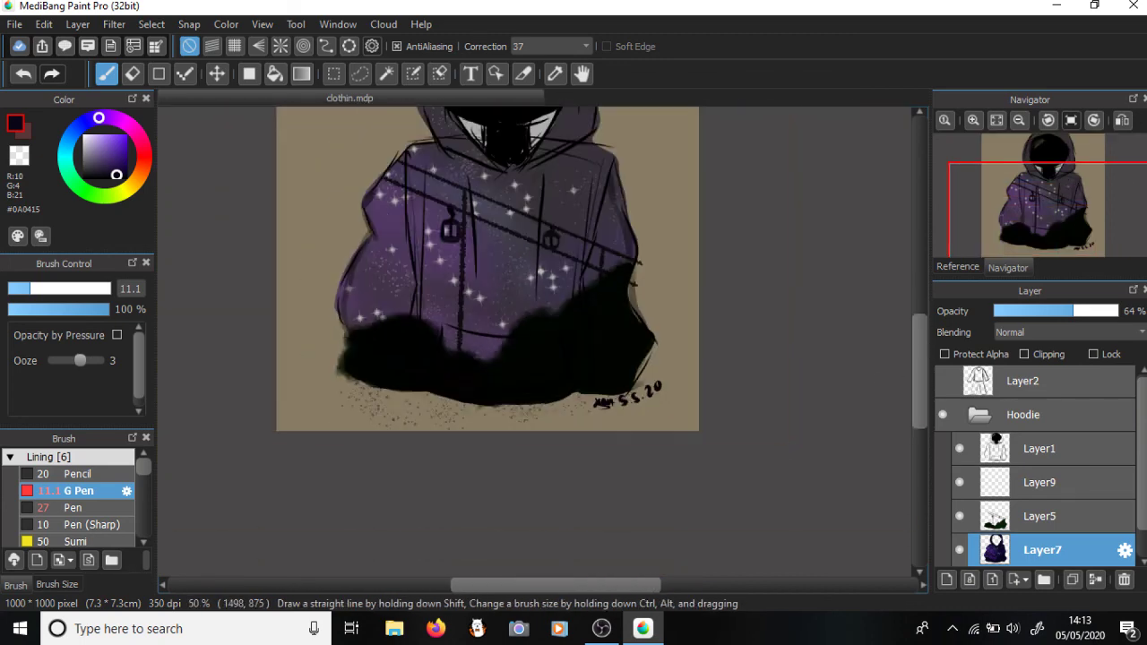
scroll(488, 311, "up", 3)
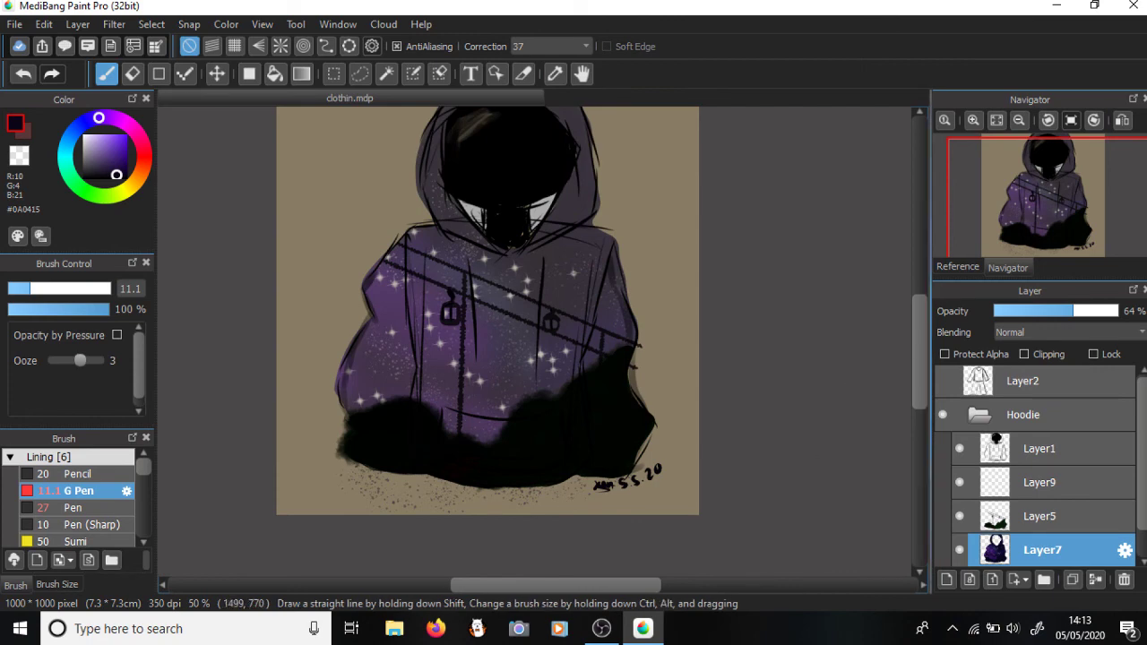
scroll(908, 428, "up", 2)
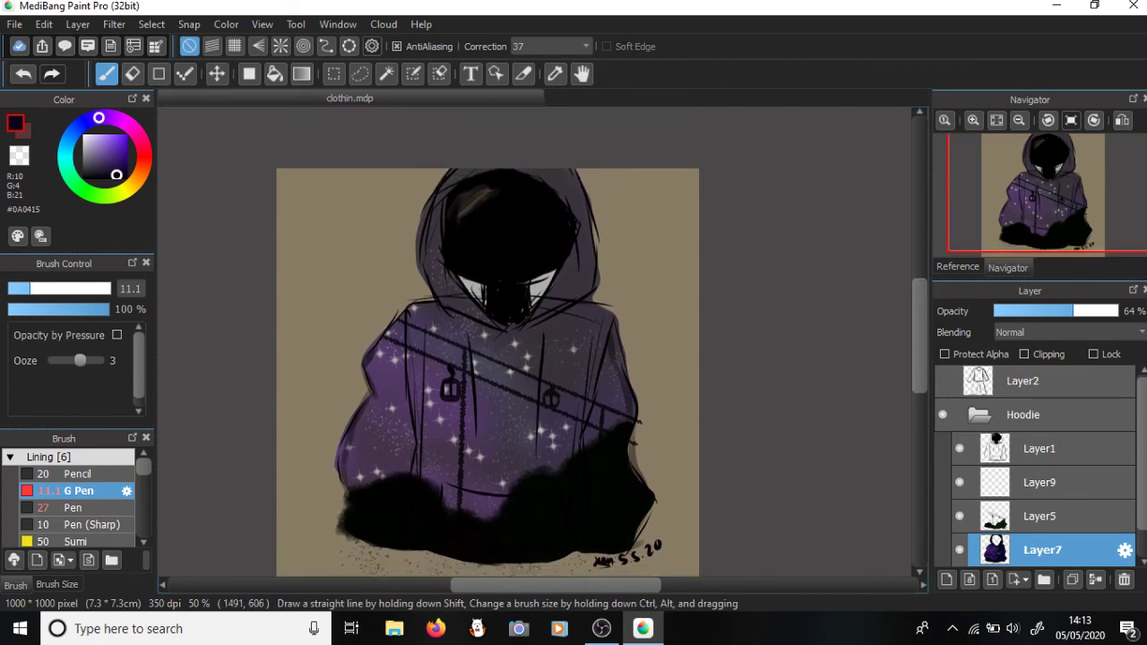
scroll(487, 340, "down", 3)
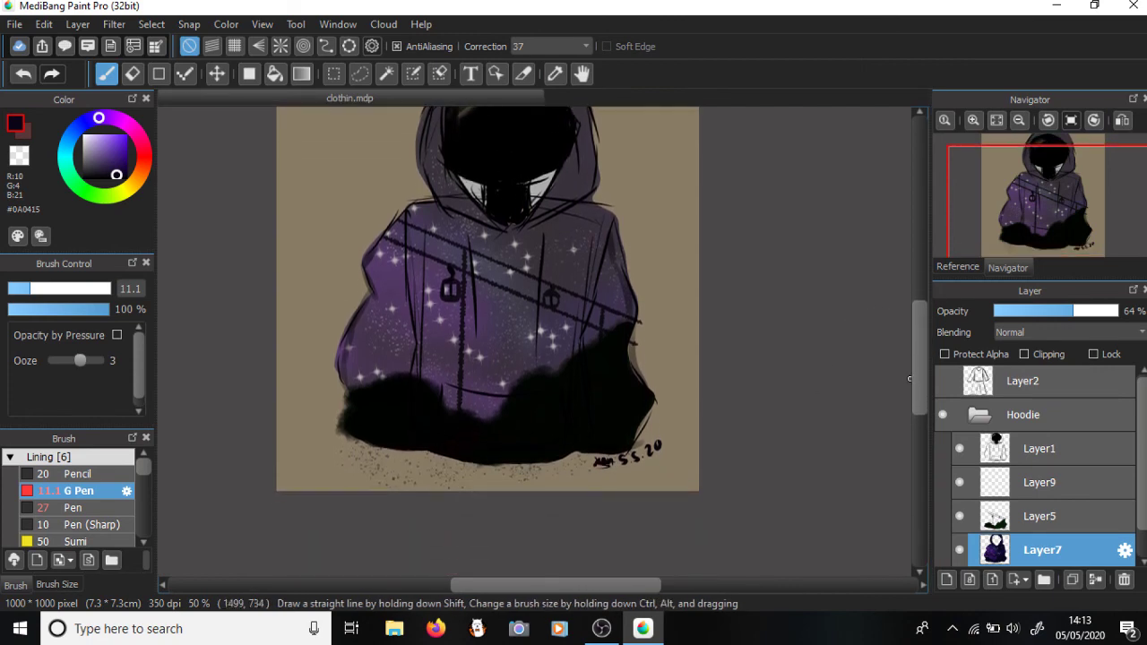
scroll(909, 379, "up", 1)
- Add a copy of Layer1's line art as a new layer above the Hoodie folder
left_click(979, 415)
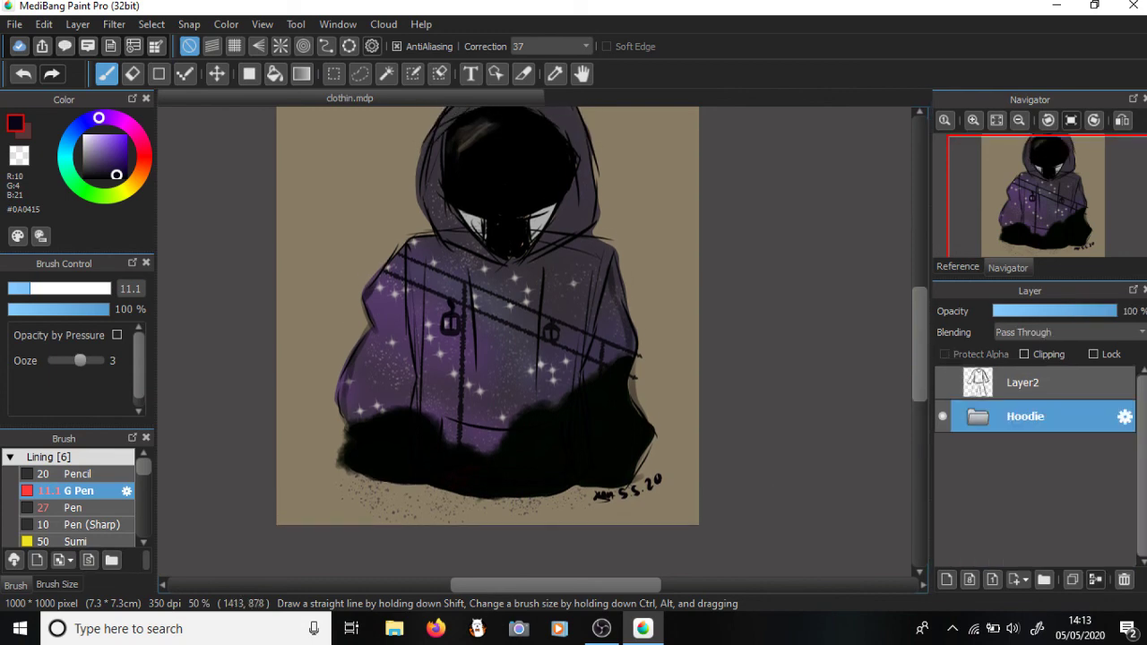
left_click(979, 415)
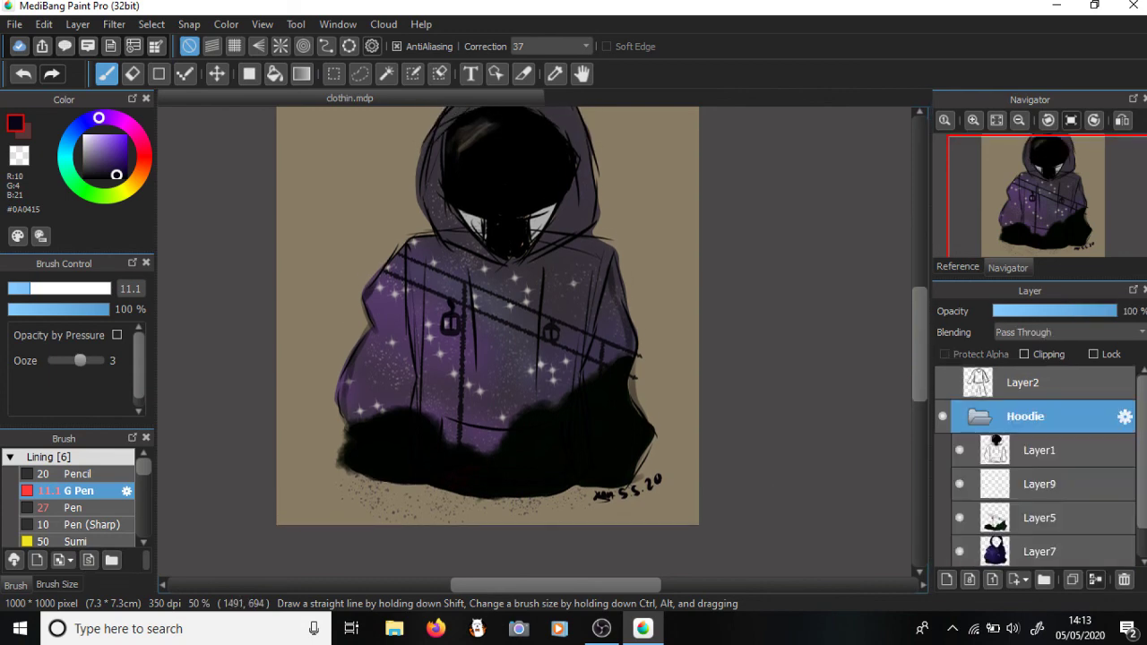
scroll(979, 415, "down", 1)
scroll(1039, 453, "down", 1)
left_click(1040, 550)
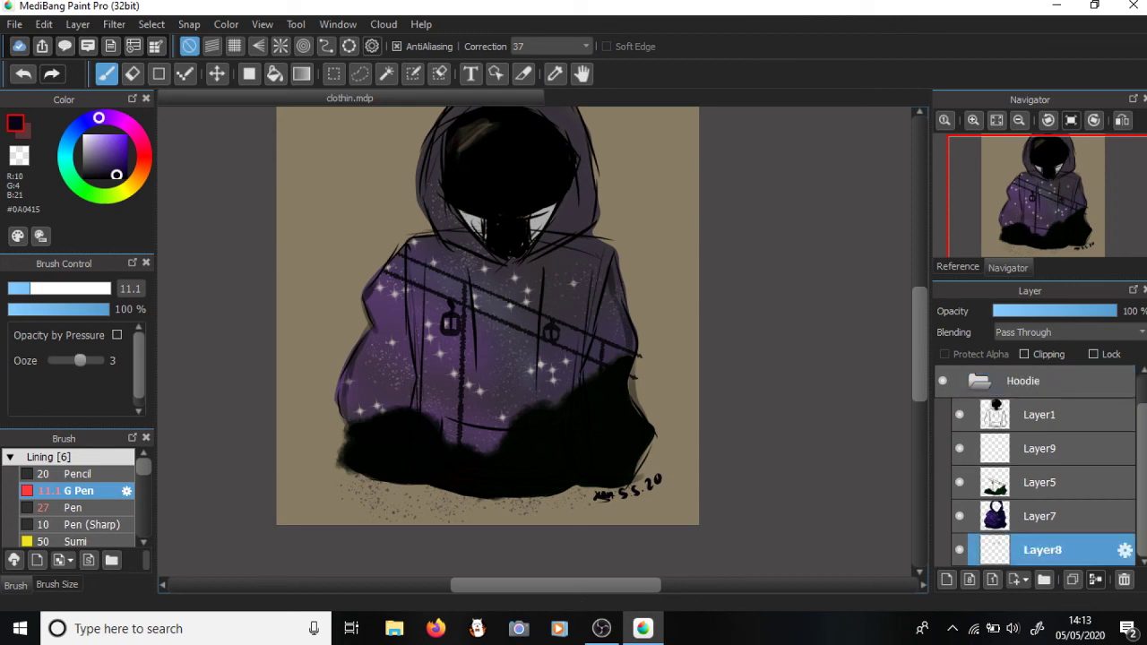
left_click(1039, 483)
left_click(1040, 415)
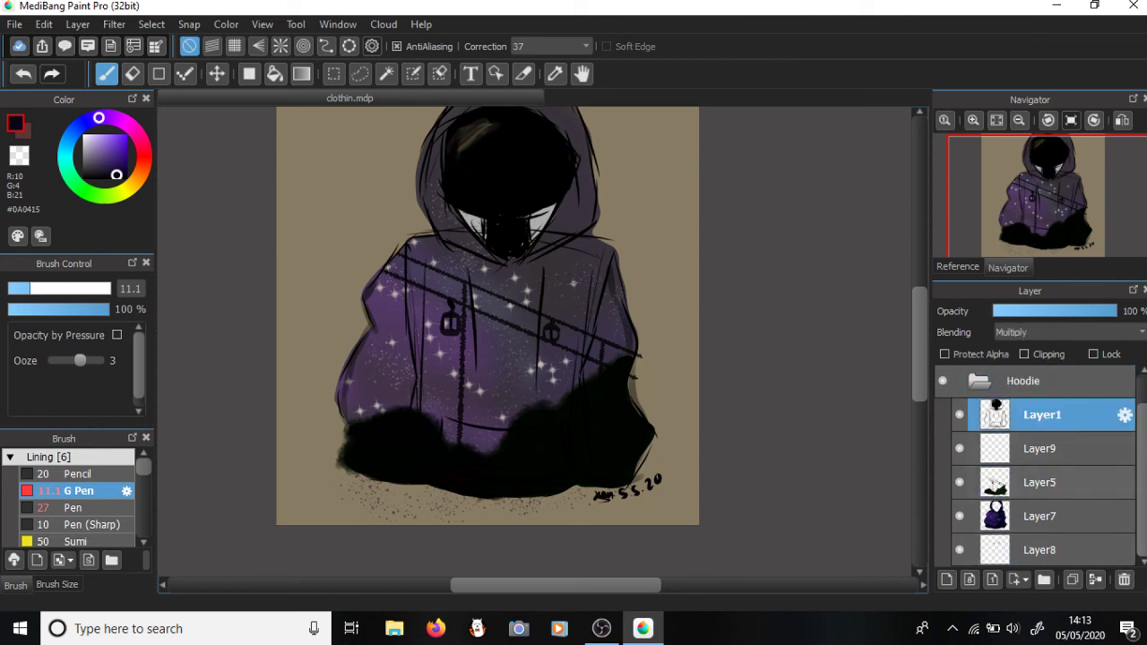
left_click(1040, 483)
left_click(1040, 415)
scroll(1040, 448, "up", 1)
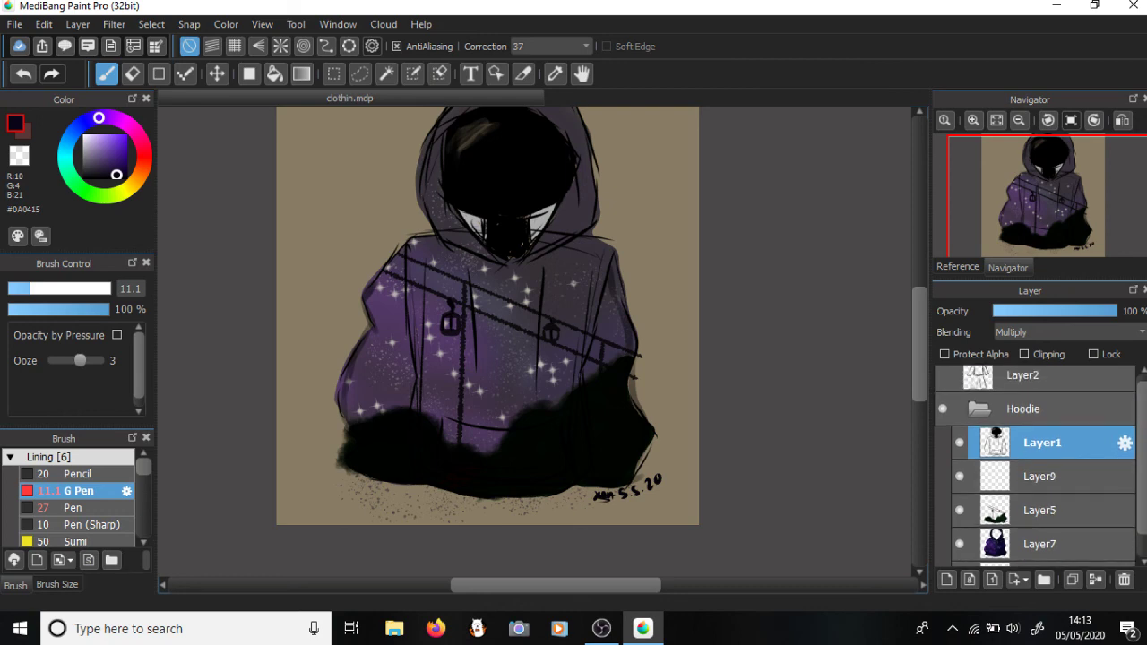
left_click(978, 408)
key("ctrl+z")
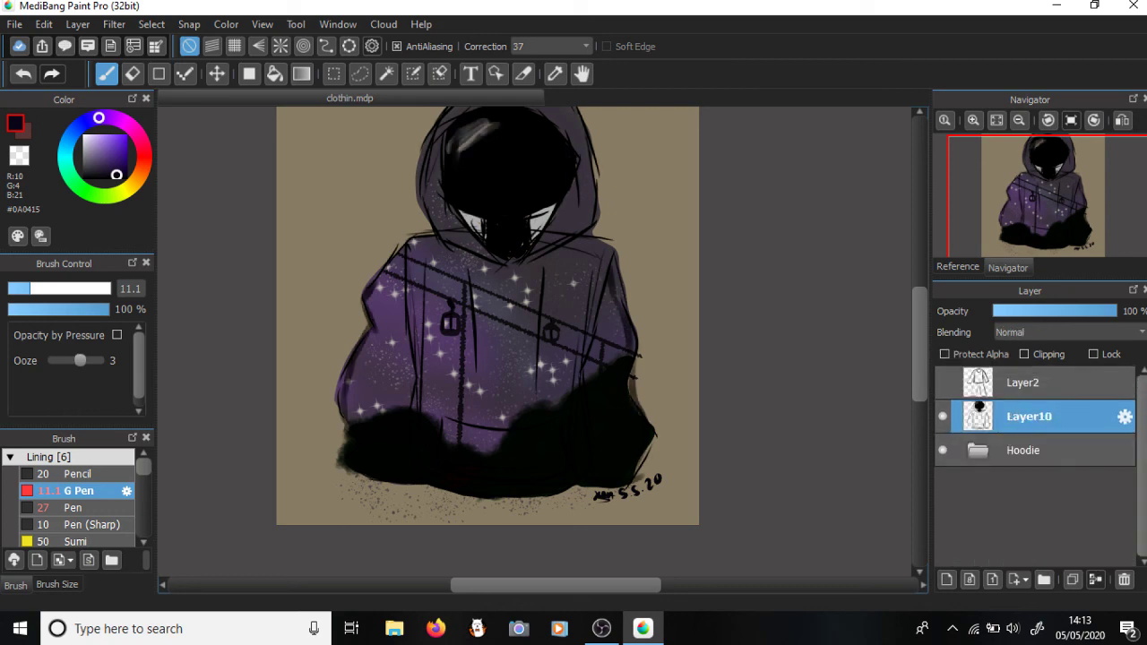
- Expand the Hoodie folder, select Layer9 and start a text object over the dark hills with the Text tool
left_click(978, 450)
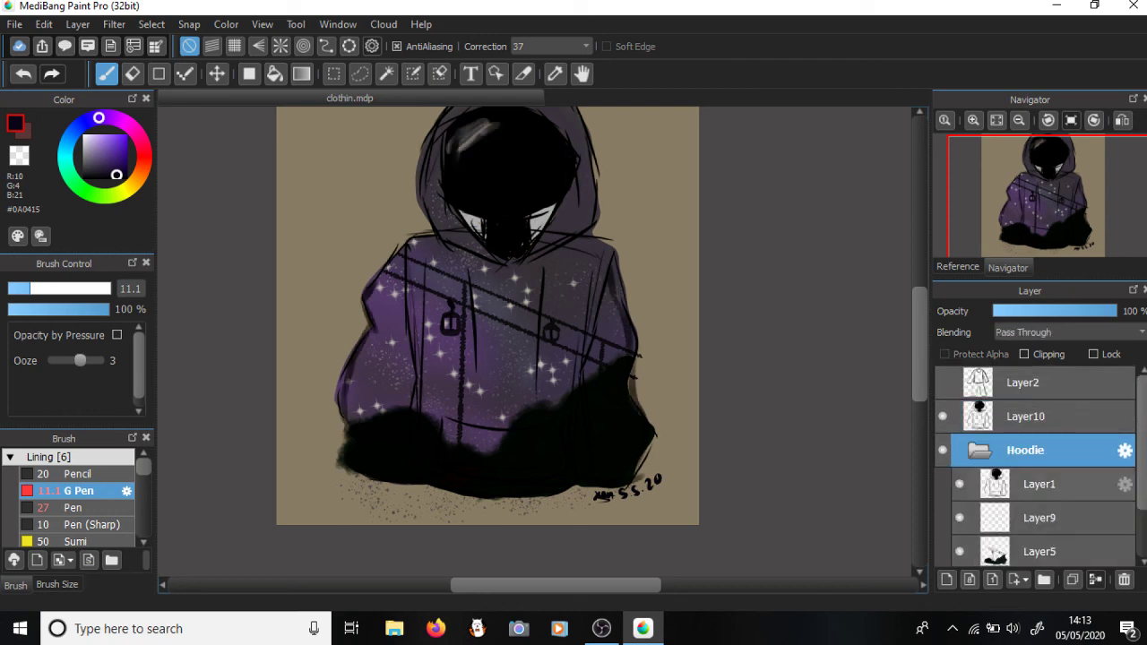
scroll(1039, 466, "down", 2)
scroll(1040, 483, "up", 2)
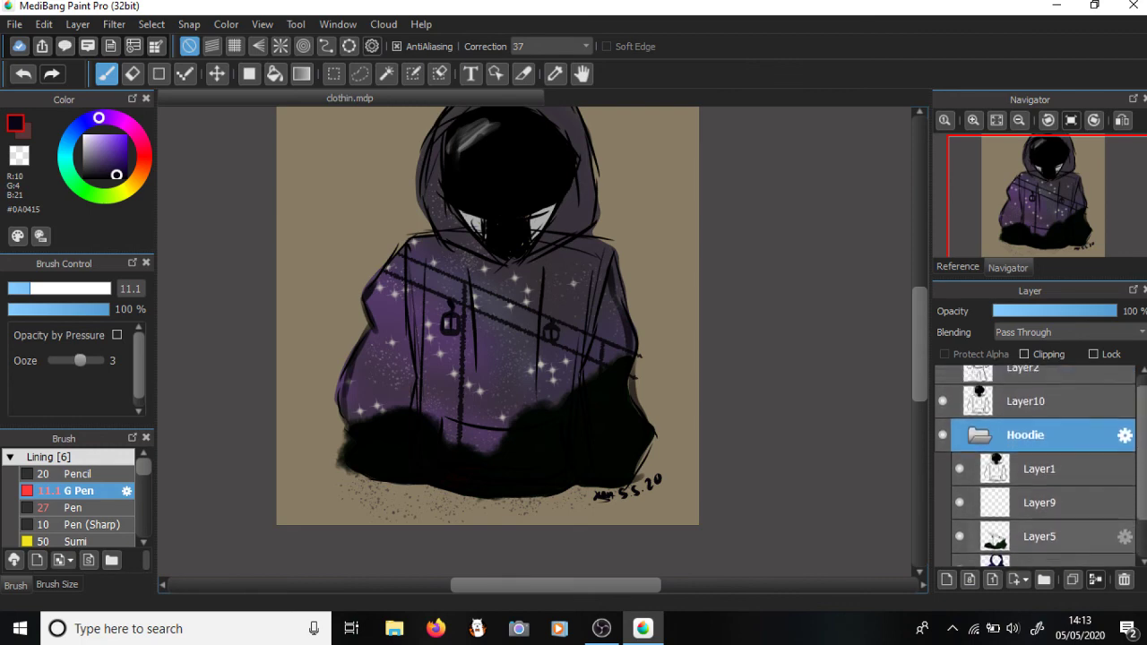
scroll(1040, 483, "down", 2)
left_click(1042, 415)
left_click(1043, 448)
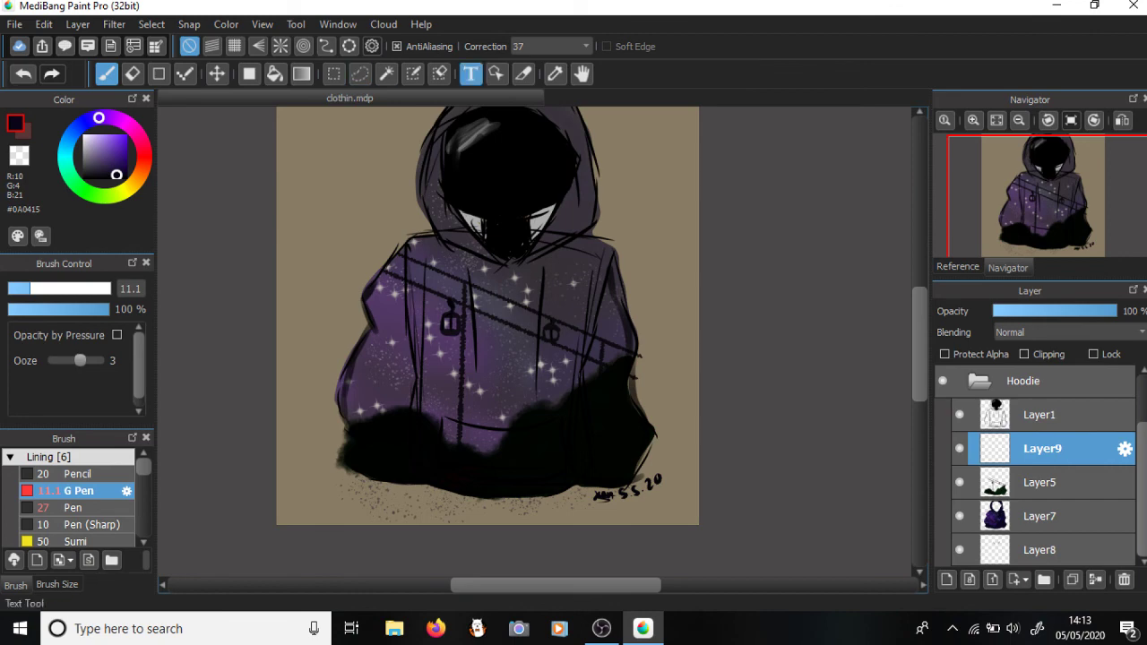
left_click(471, 74)
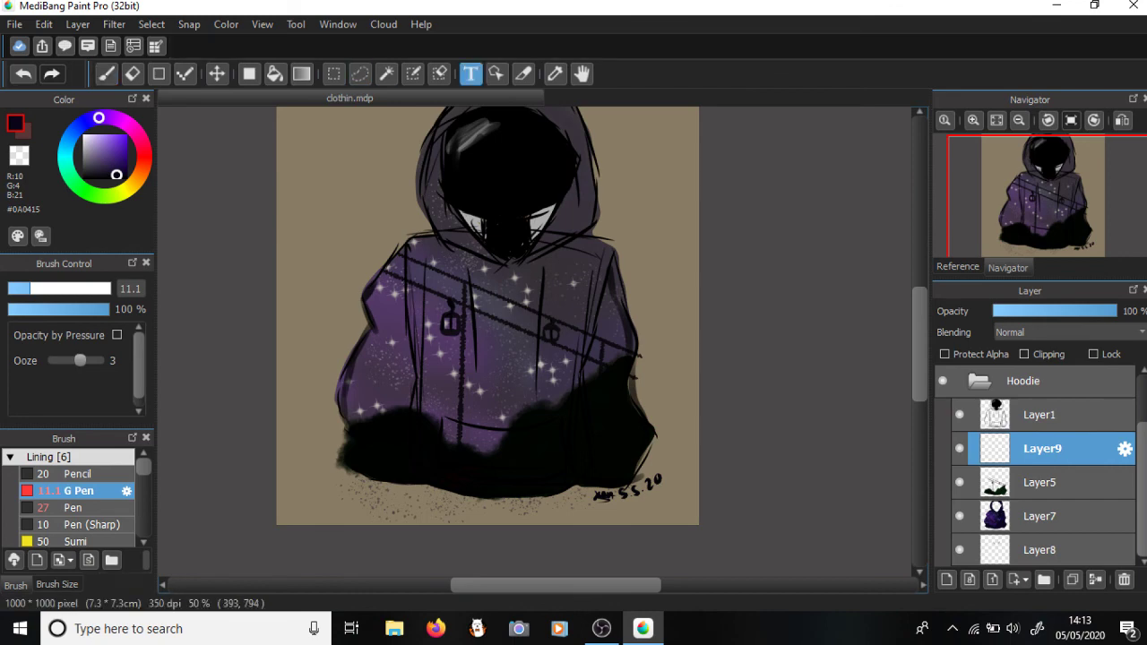
left_click(443, 440)
- Set the text colour to light grey and enter "Alton towers Skyline" in the Orbitron font
left_click_drag(303, 307, 965, 182)
left_click(746, 326)
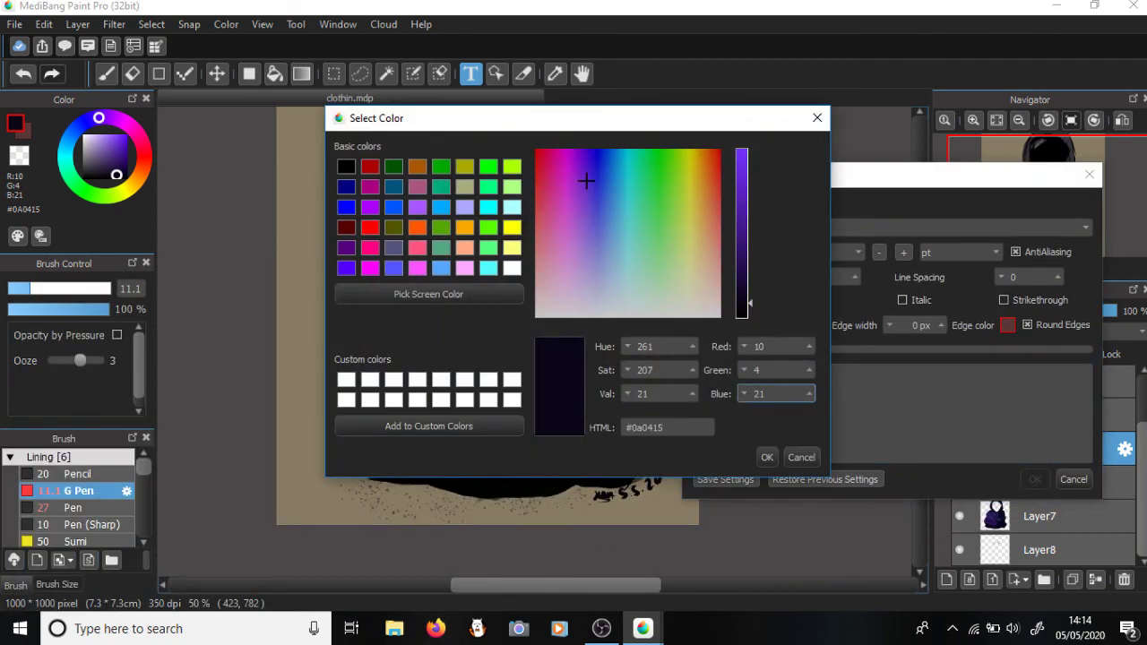
left_click_drag(624, 258, 538, 315)
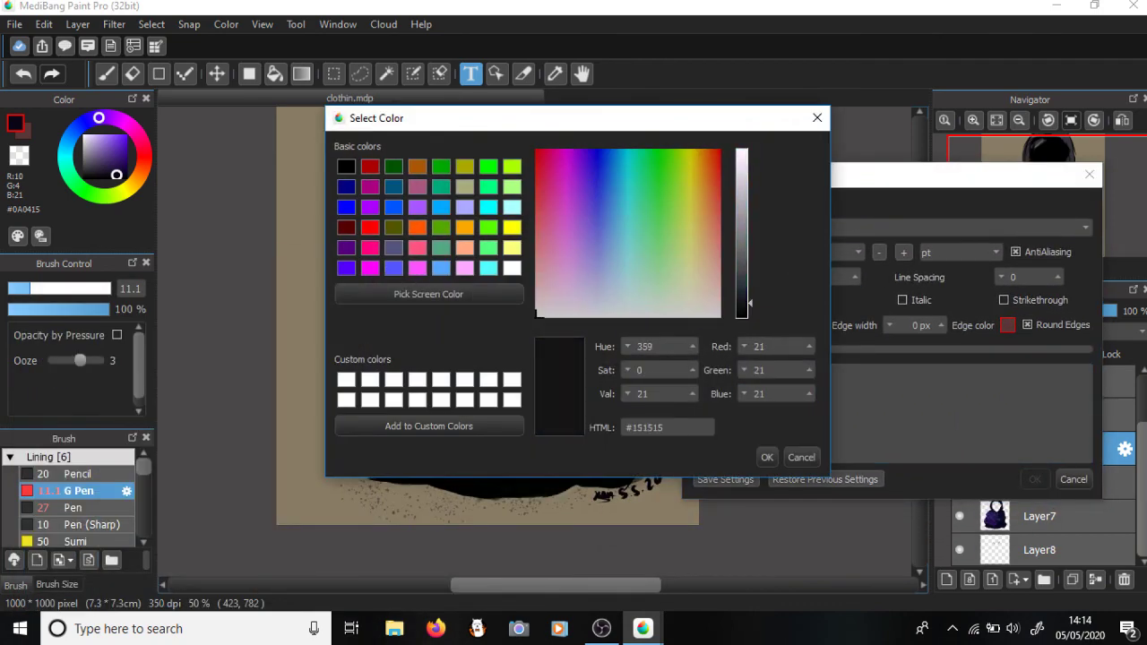
left_click(741, 194)
left_click_drag(736, 126, 704, 132)
left_click(735, 463)
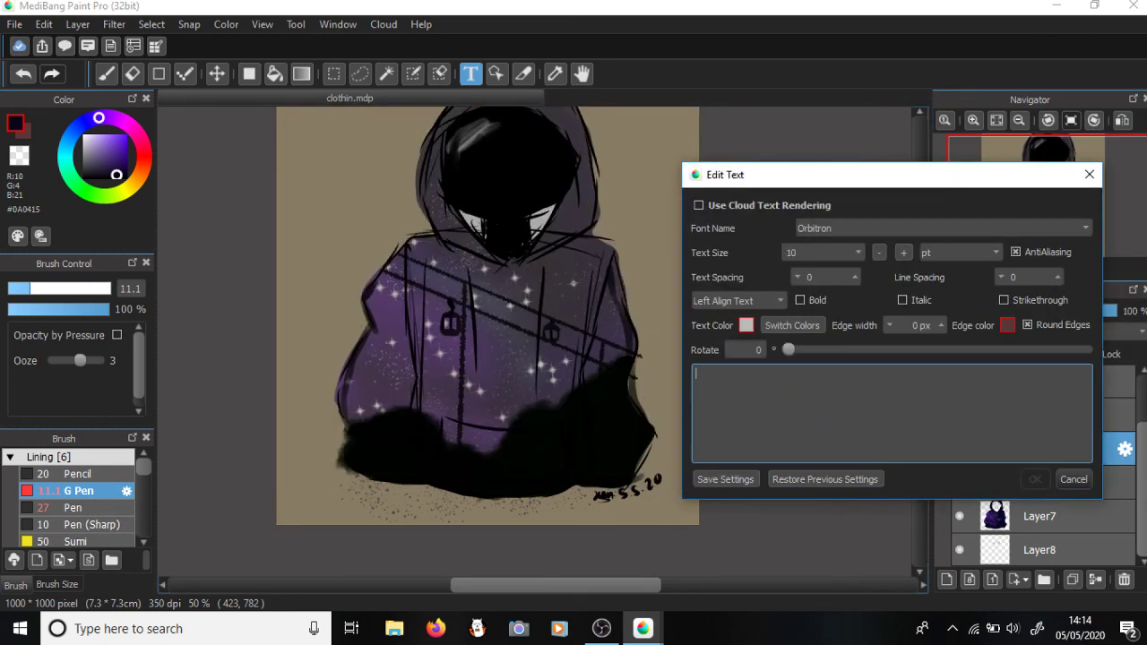
type("Alton towers Skyline")
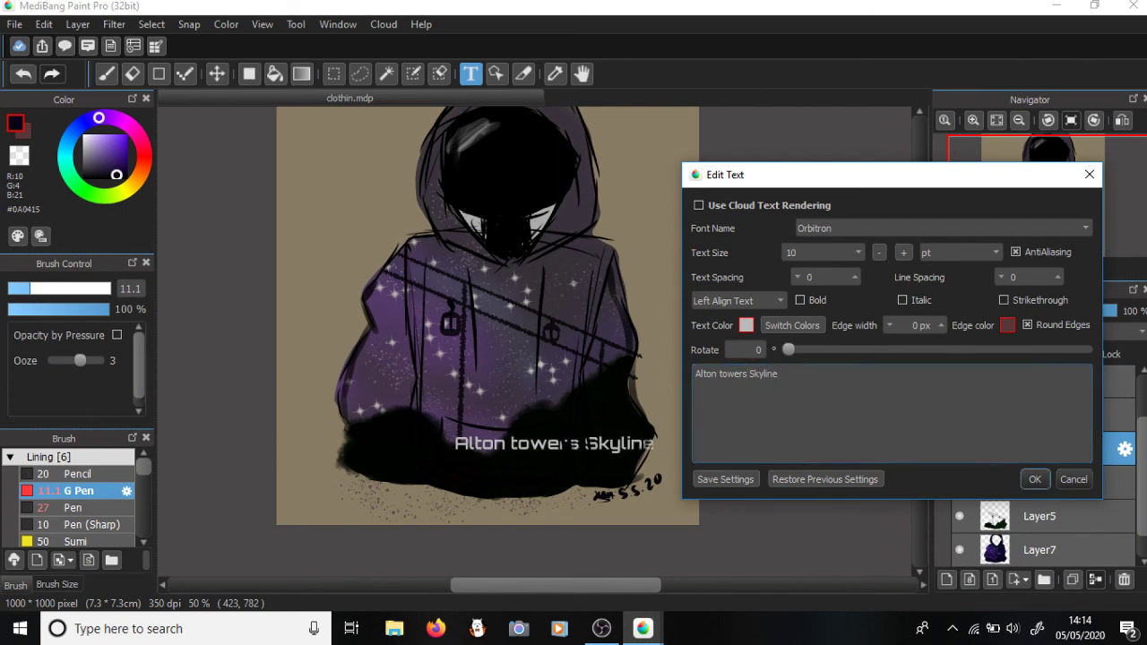
- Try the "Alton towers Skyline" text at 14 pt and 8 pt
left_click(823, 253)
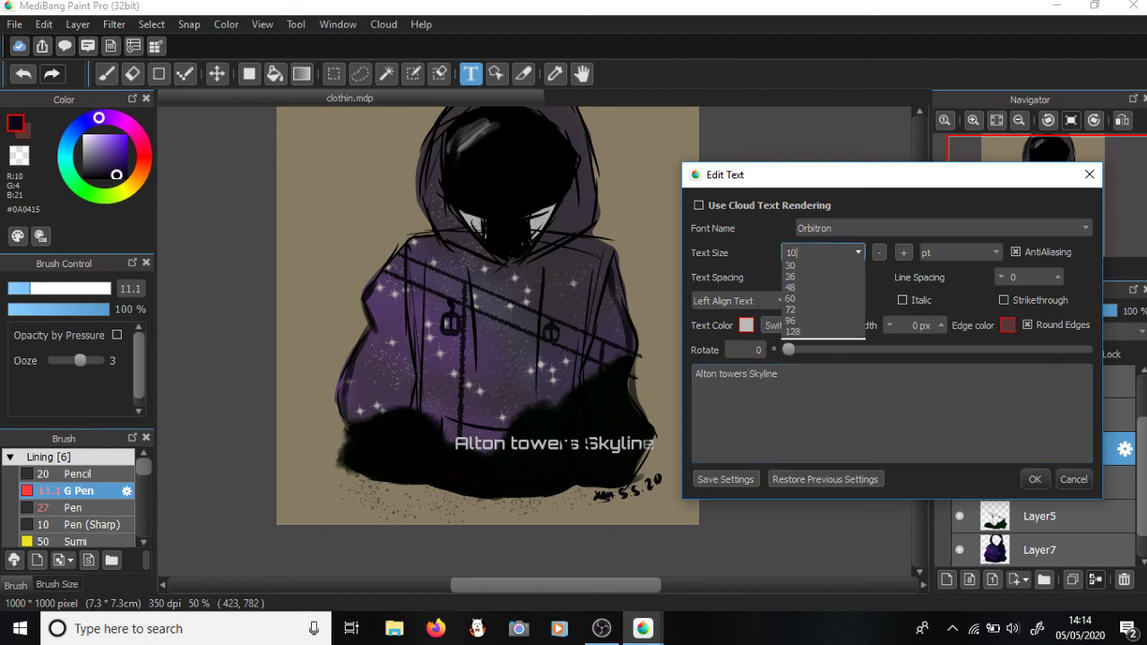
left_click(793, 323)
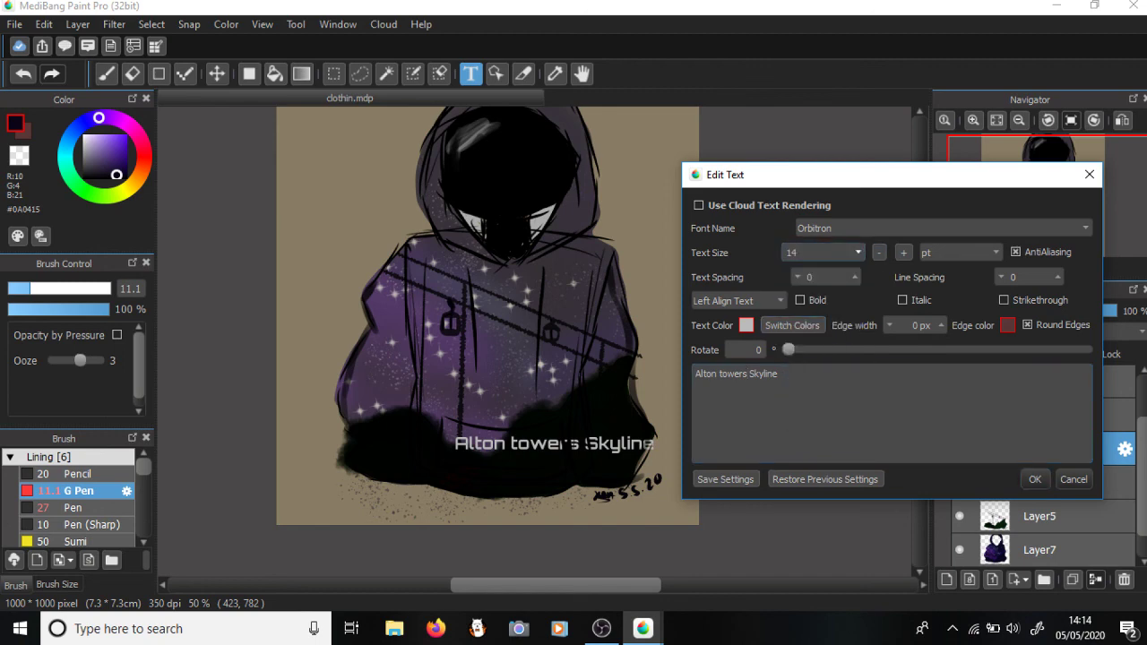
left_click(822, 253)
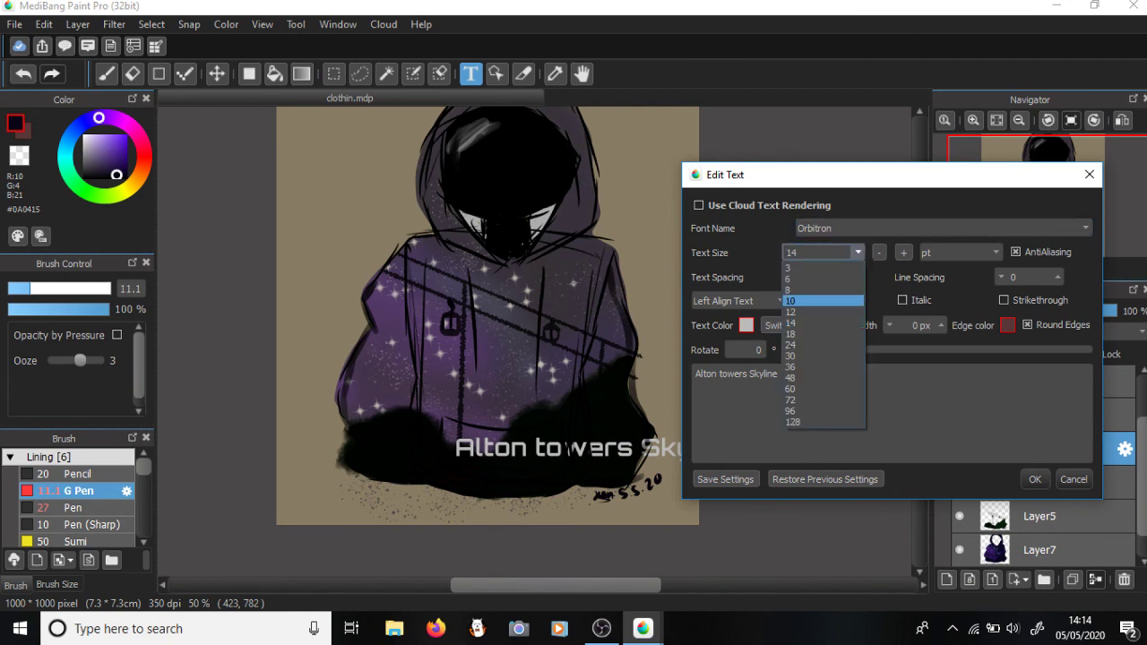
key("Up")
key("Return")
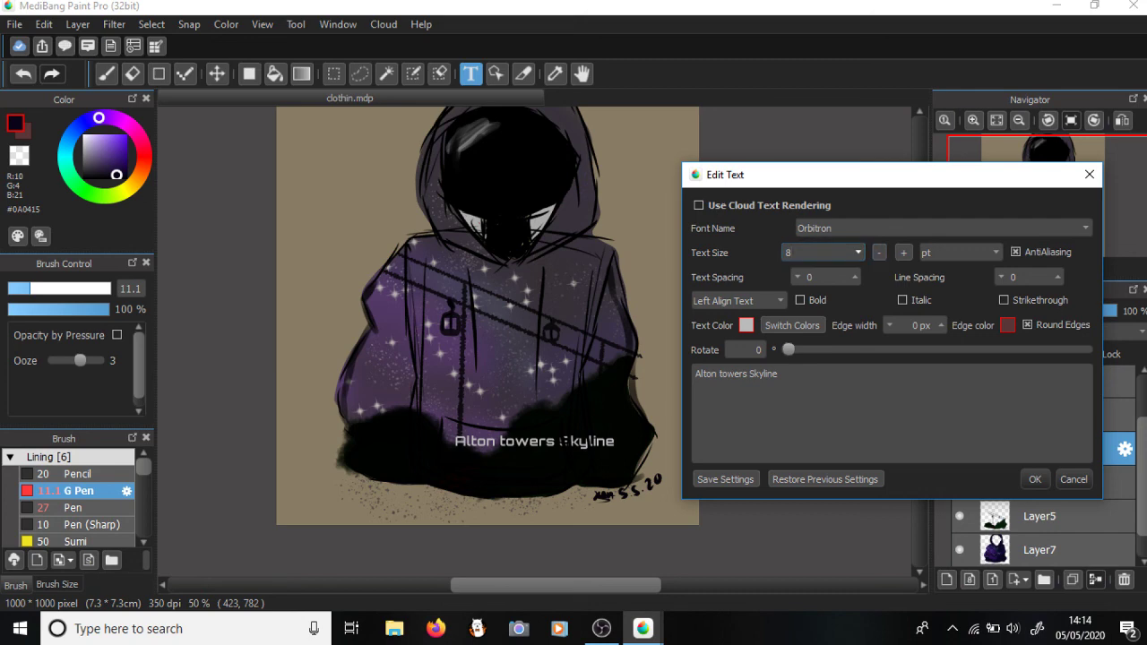
- Set the text size to 6 pt and place the text on its own layer
left_click(807, 252)
left_click(857, 252)
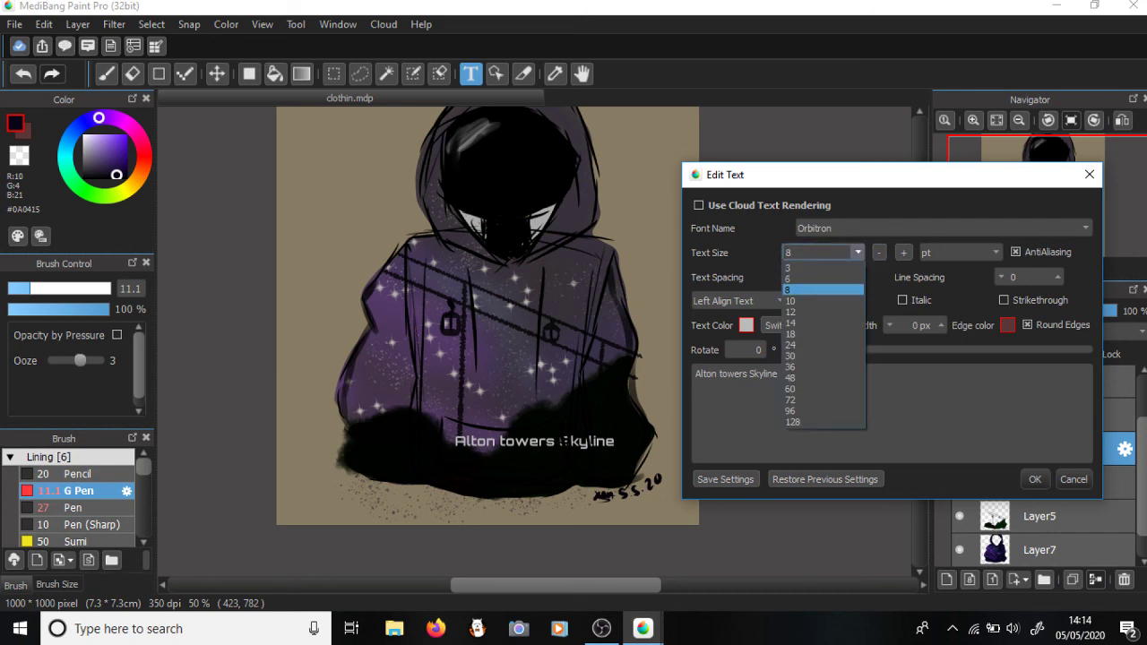
left_click(822, 278)
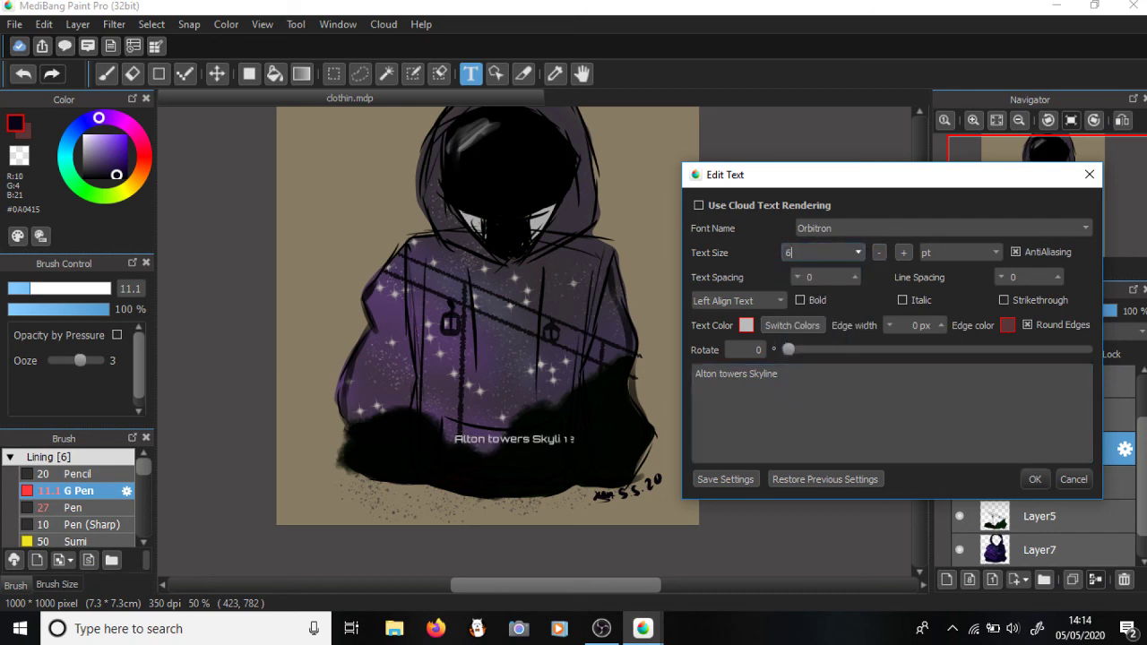
left_click(1034, 479)
key("Return")
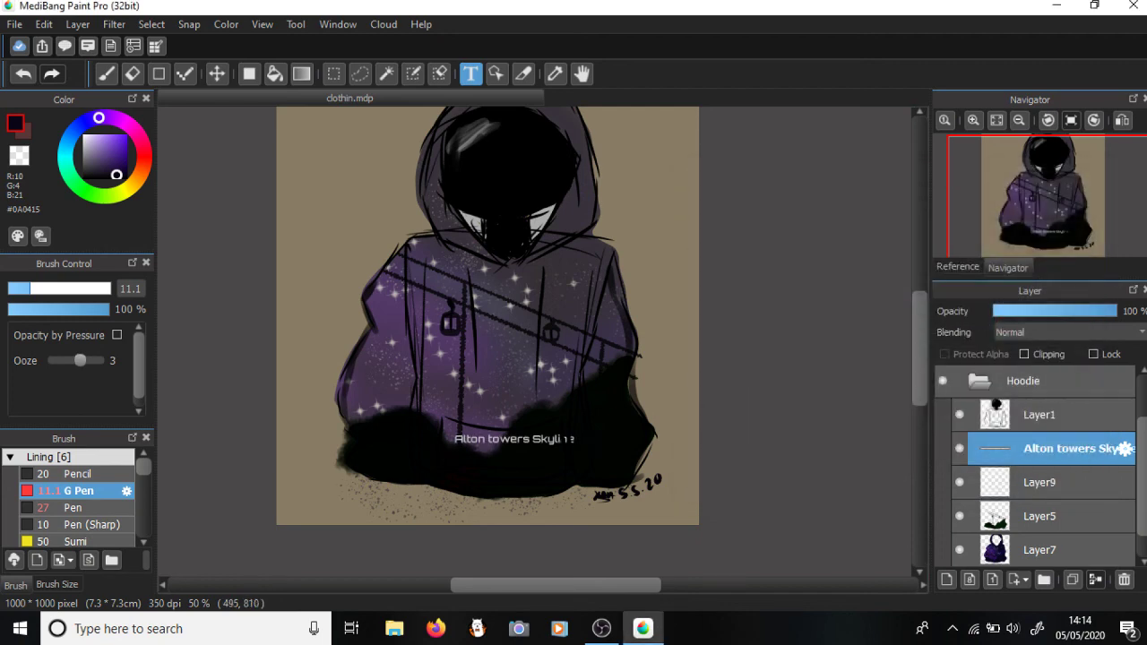
- Break the text into two italic lines, "Alton towers" over "Skyline", and move it to the upper-left chest of the hoodie
left_click_drag(479, 436, 494, 278)
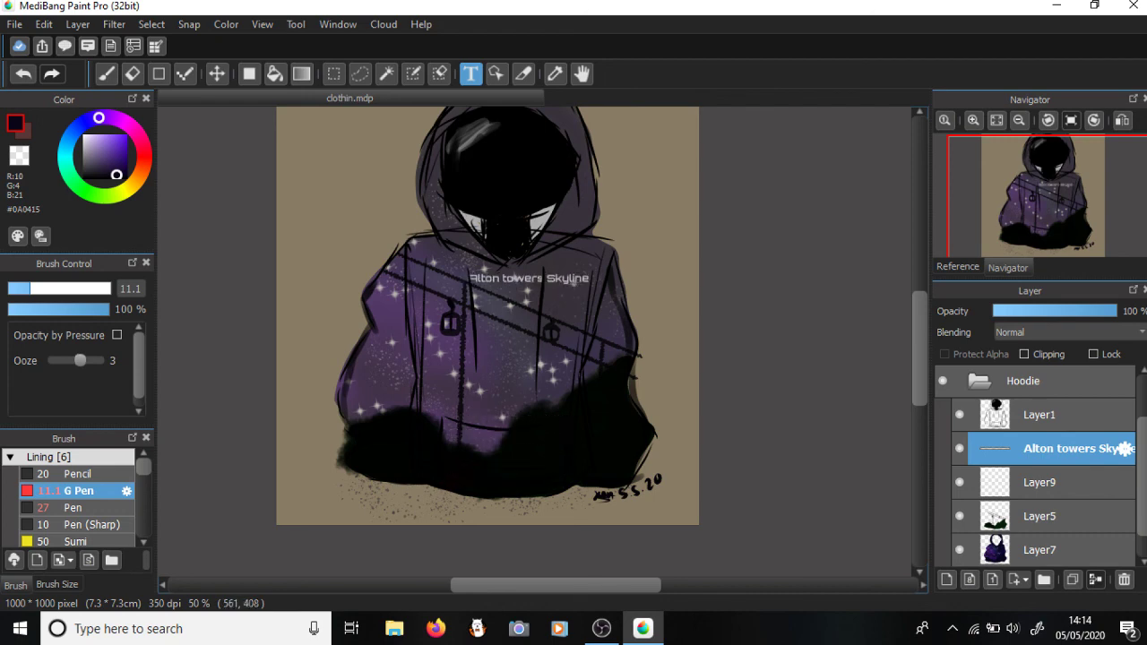
left_click(515, 276)
left_click(749, 373)
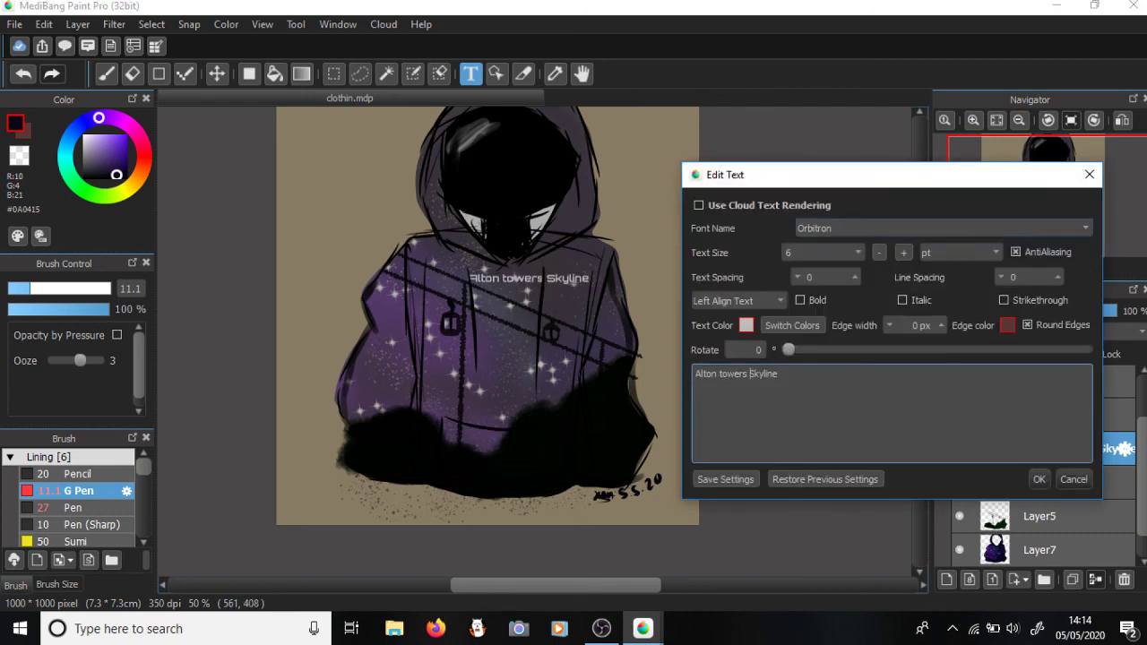
key("Return")
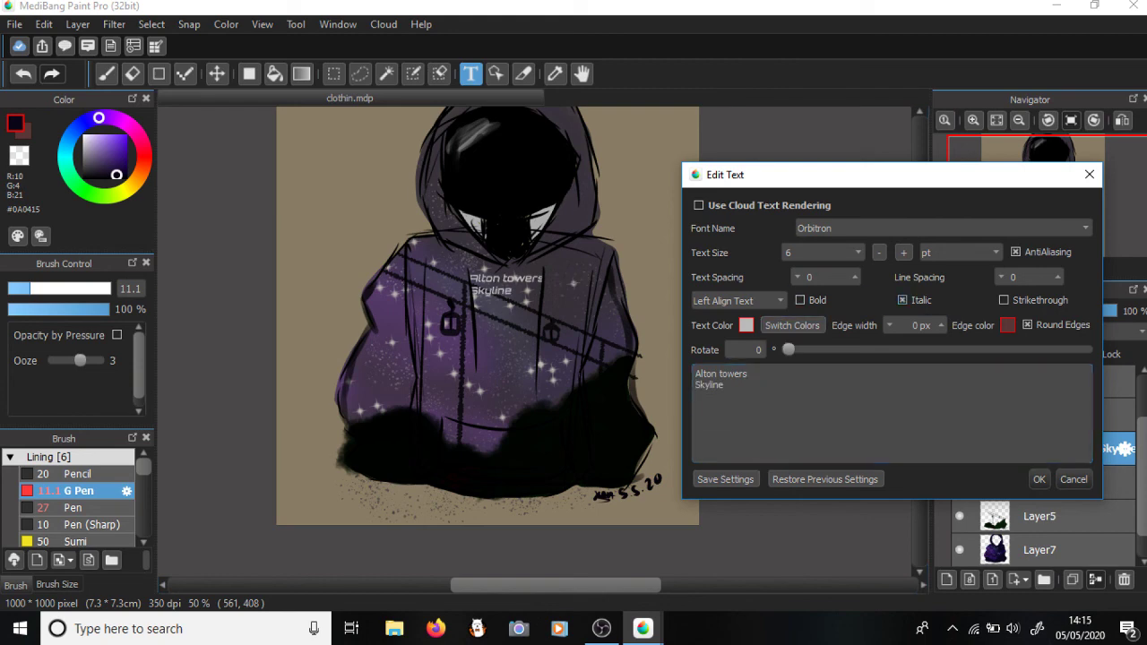
left_click(1040, 480)
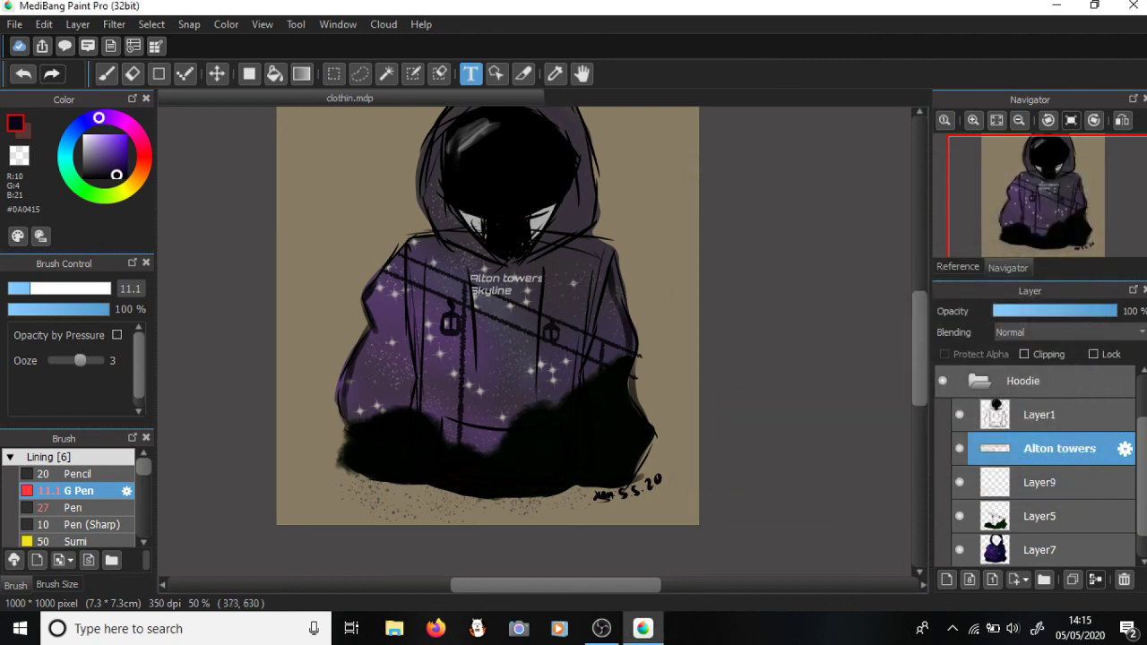
left_click_drag(528, 288, 448, 278)
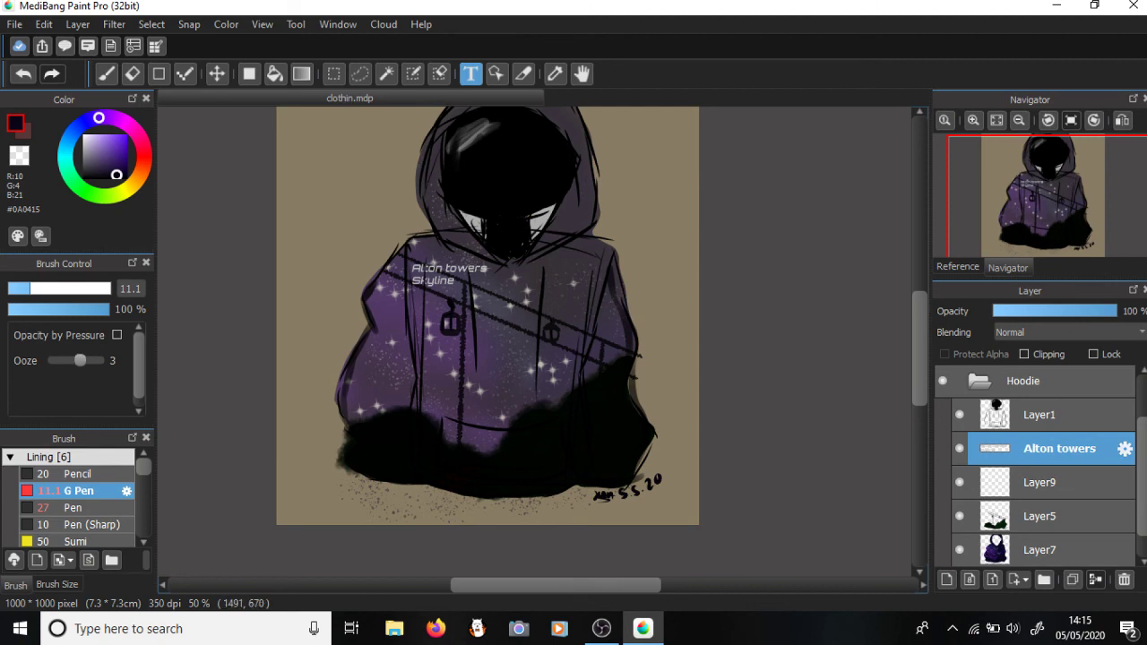
- Reorder the "Alton towers" text layer above Layer1 inside the Hoodie folder
left_click_drag(1058, 448, 1058, 404)
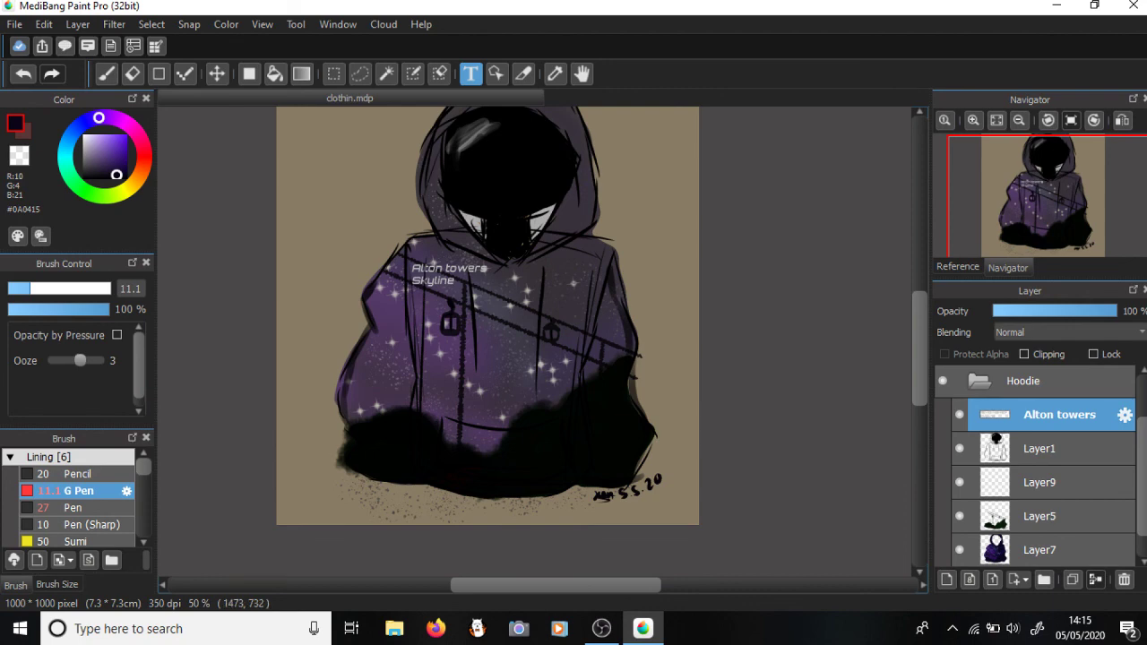
- Try near-black #111111 and bright cyan #4aedff as the colour of the "Alton towers Skyline" text
left_click(1125, 415)
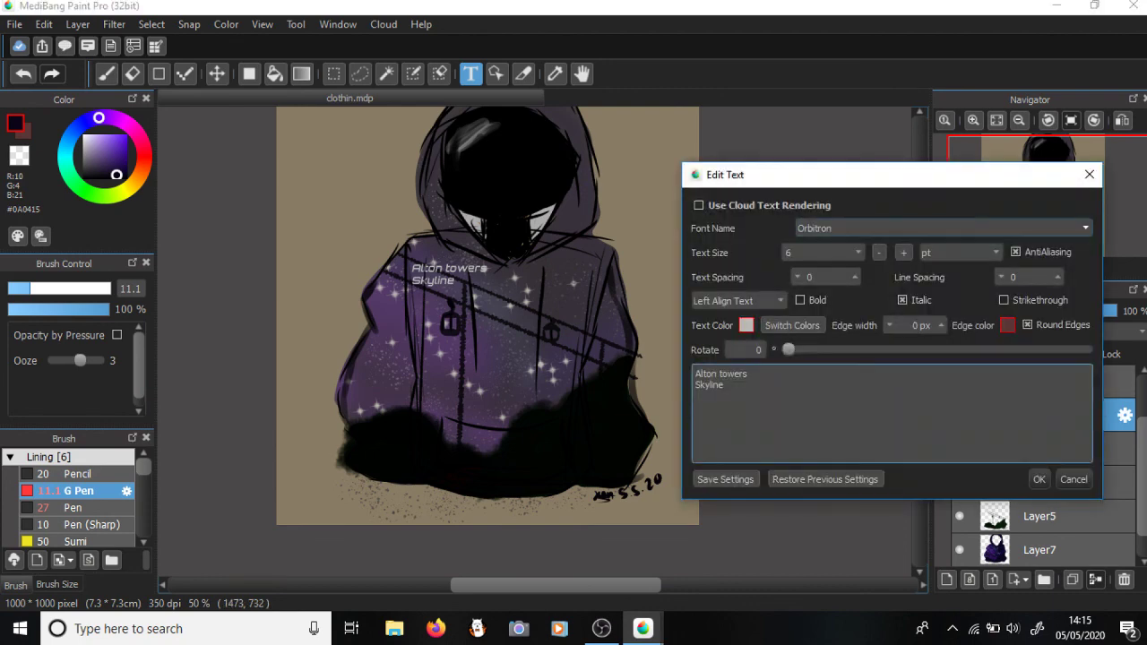
left_click(746, 326)
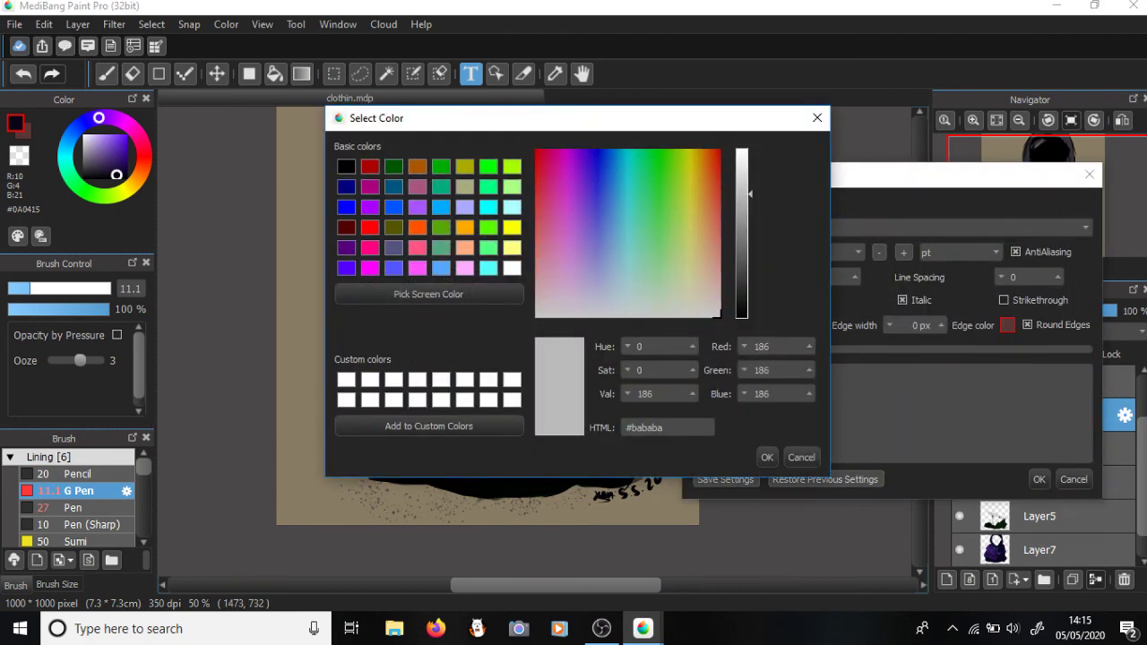
left_click_drag(744, 193, 744, 305)
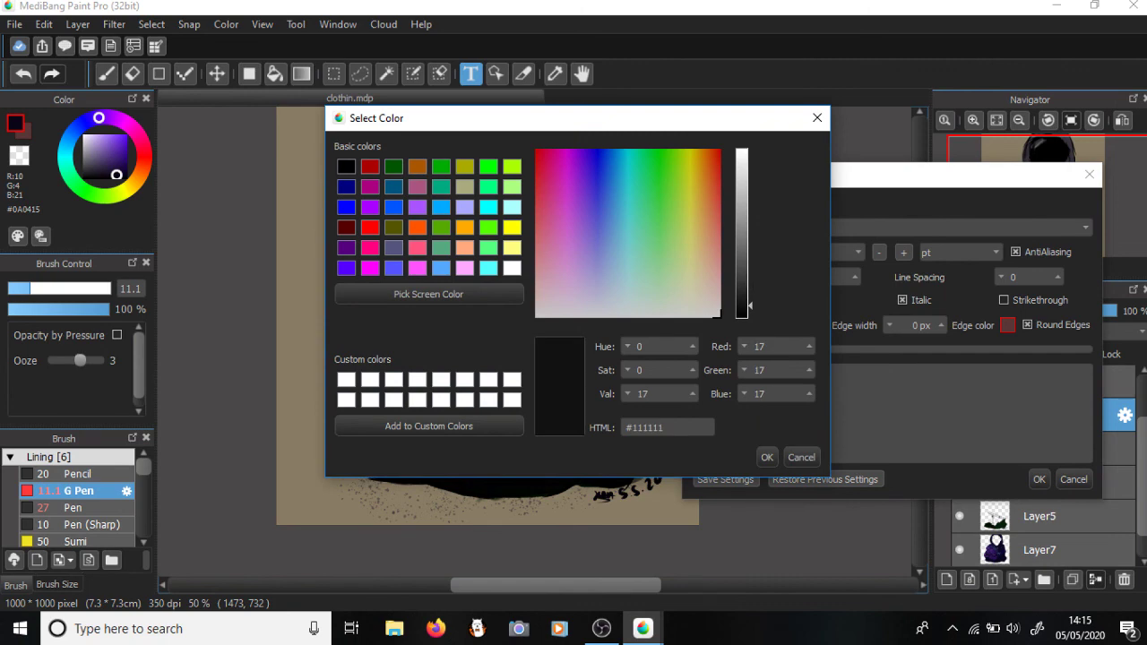
left_click(767, 457)
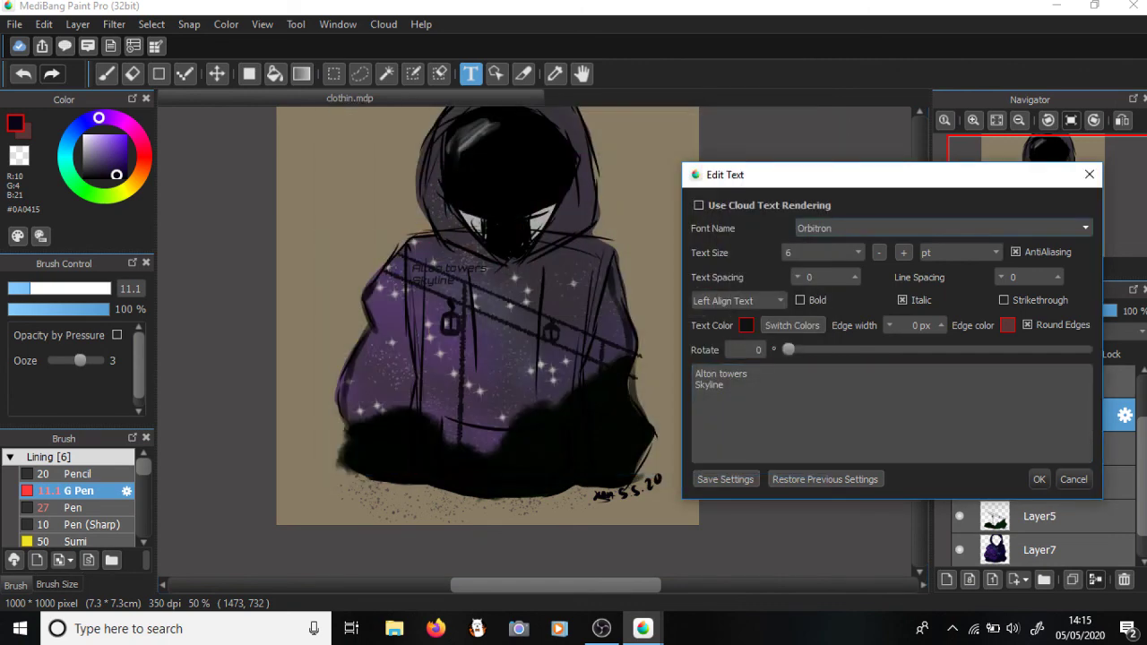
left_click(745, 325)
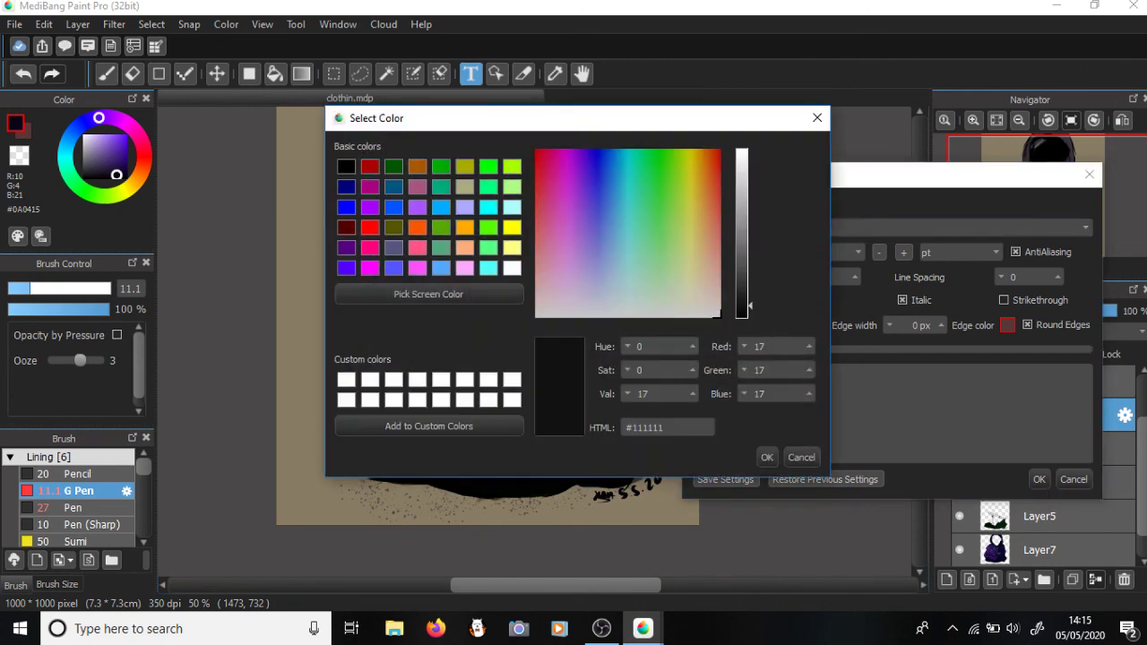
left_click_drag(742, 305, 742, 149)
left_click_drag(621, 230, 625, 196)
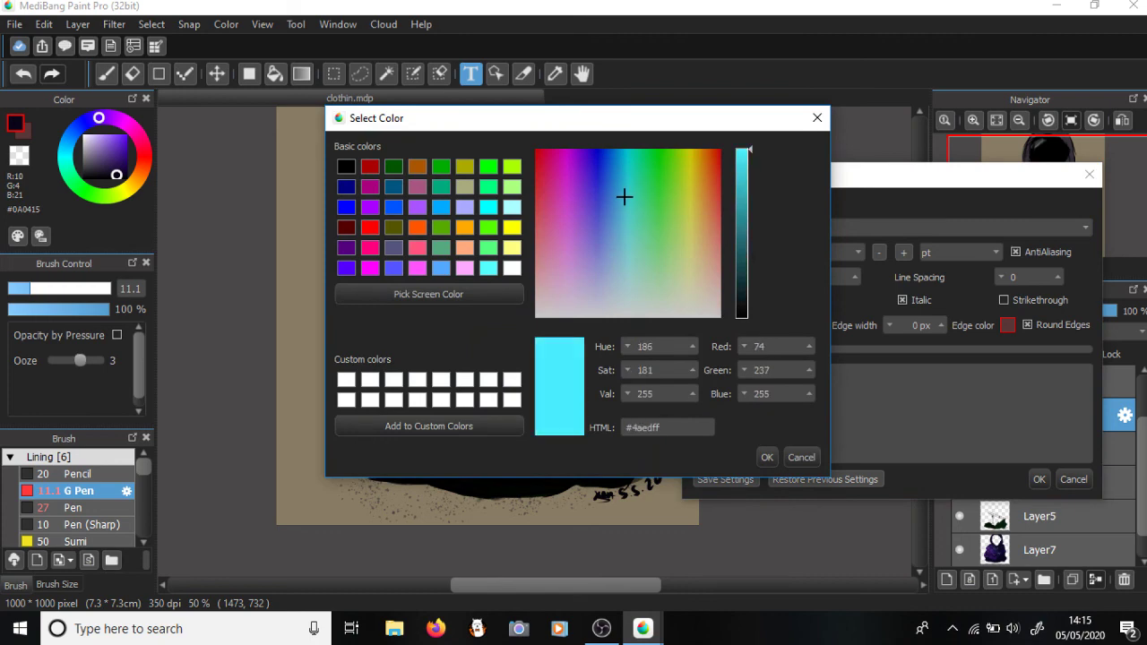
key("Return")
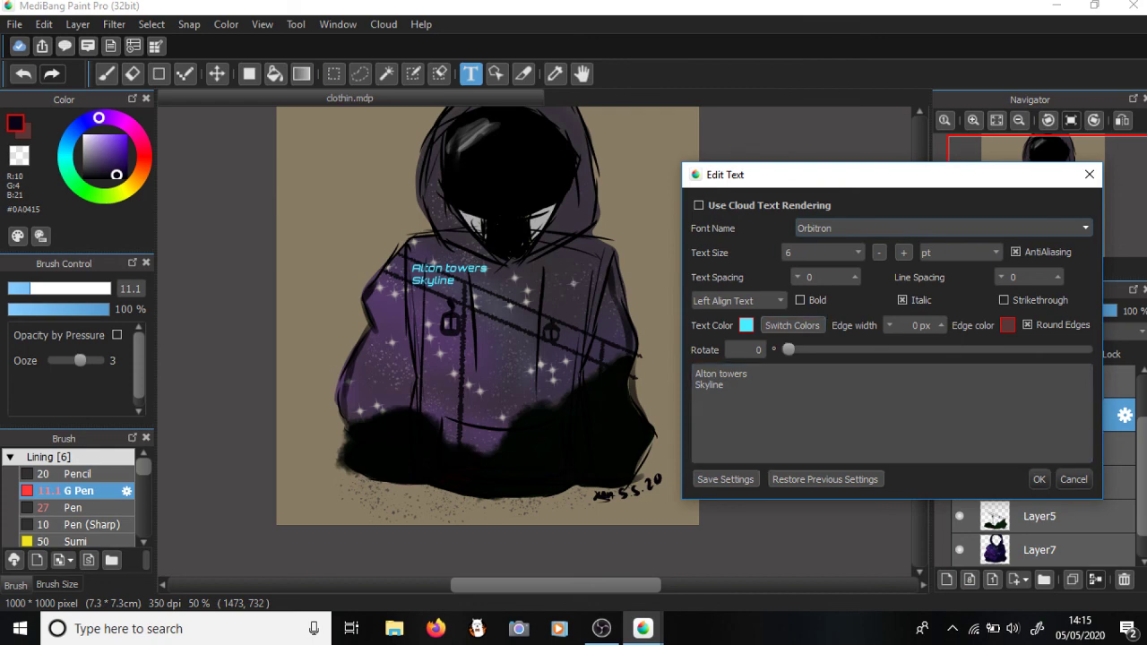
- Try deep blue #1f02ff as the text colour, keeping the text left-aligned
left_click(746, 324)
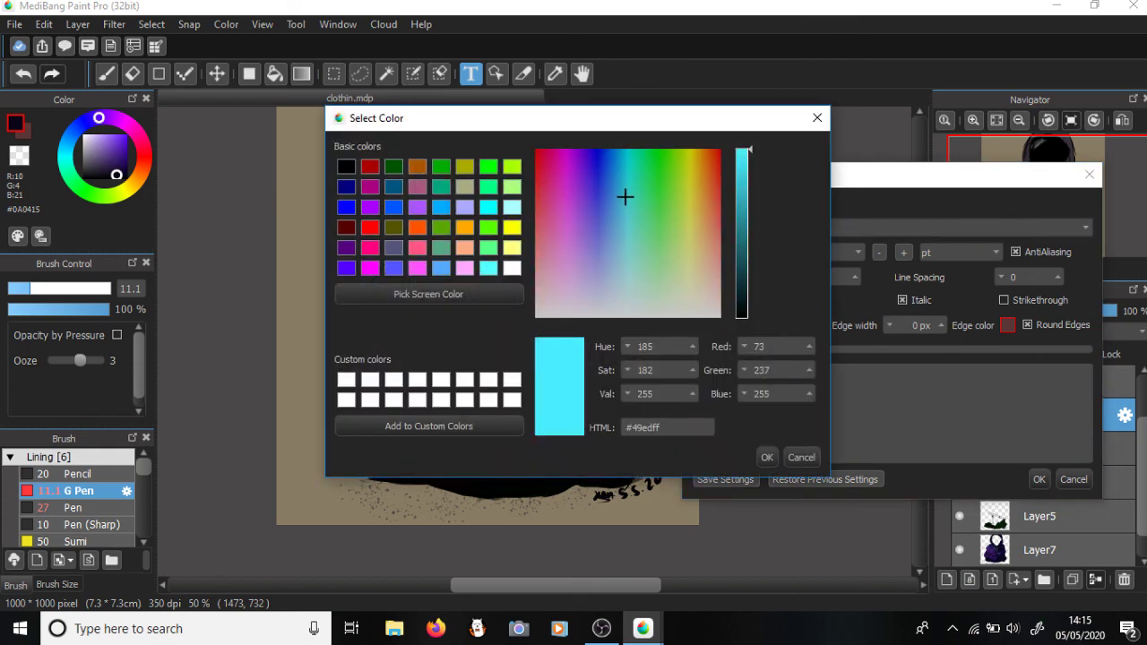
left_click_drag(624, 196, 593, 152)
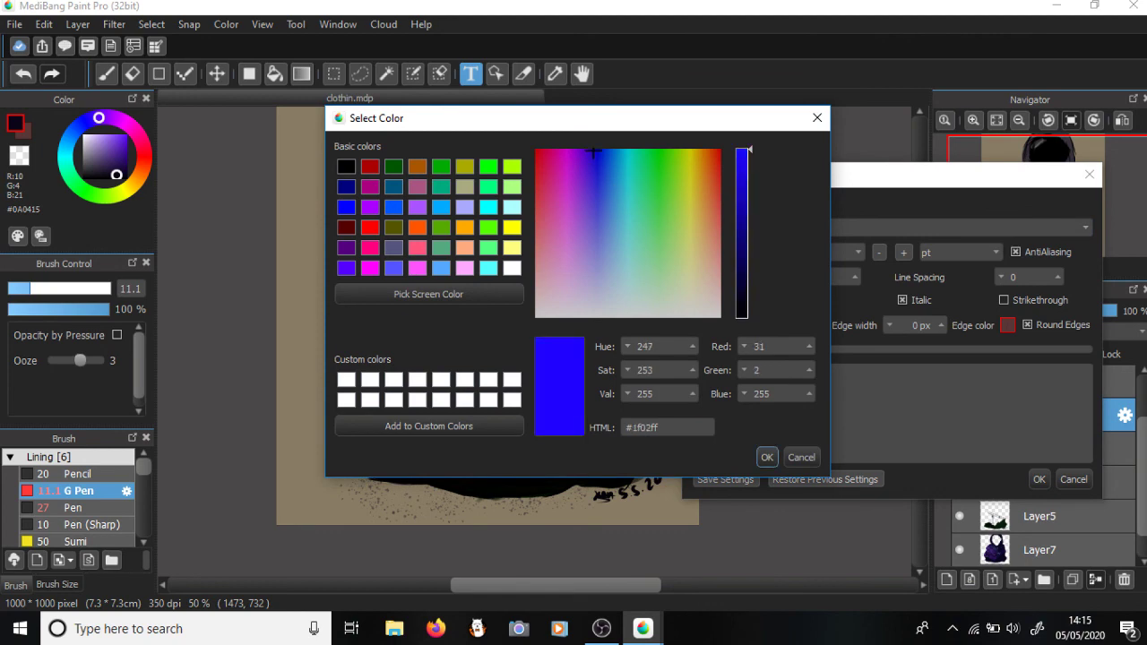
left_click(767, 458)
left_click(738, 301)
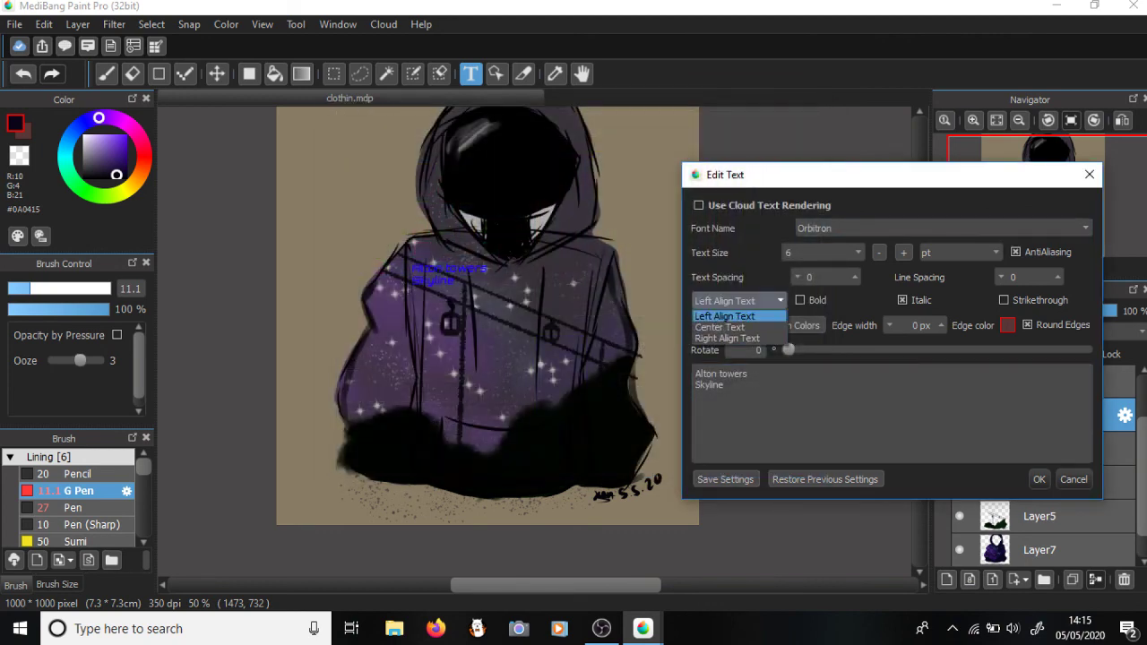
left_click(738, 316)
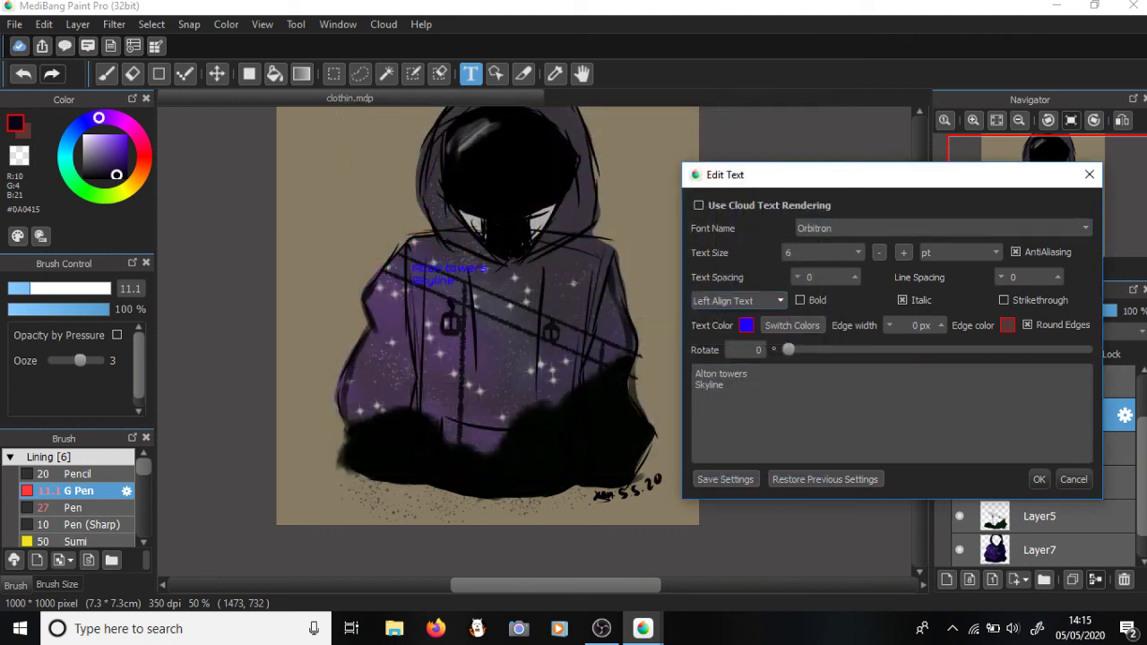
- Set the colour of the "Alton towers Skyline" text to white #ffffff and apply the text edit
left_click(746, 325)
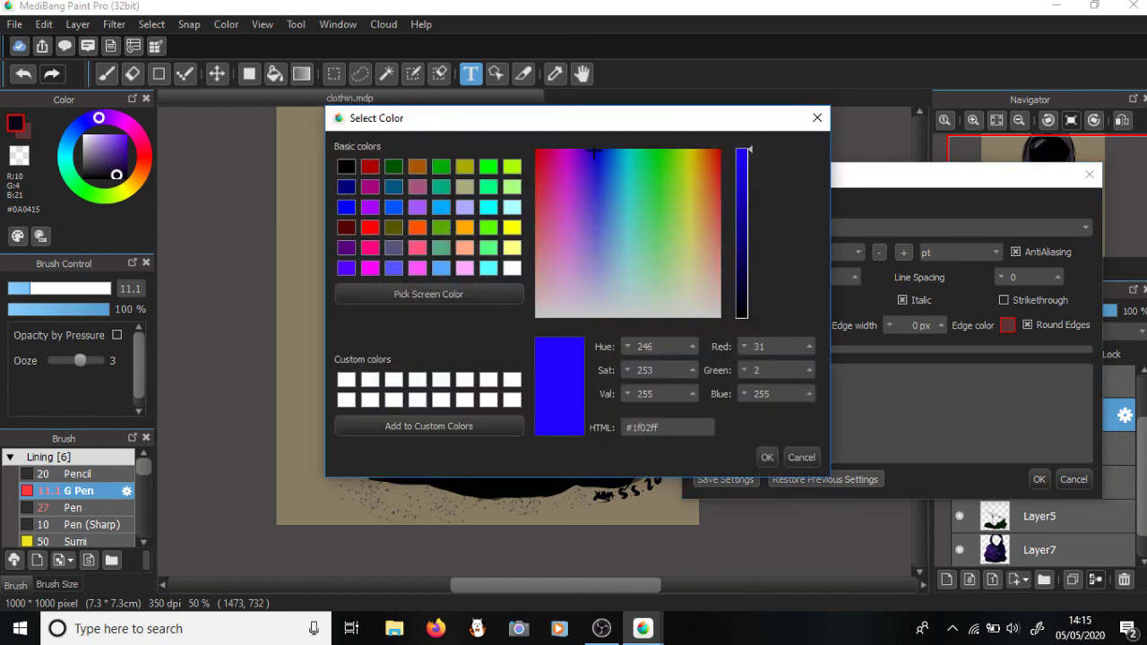
left_click_drag(612, 192, 672, 315)
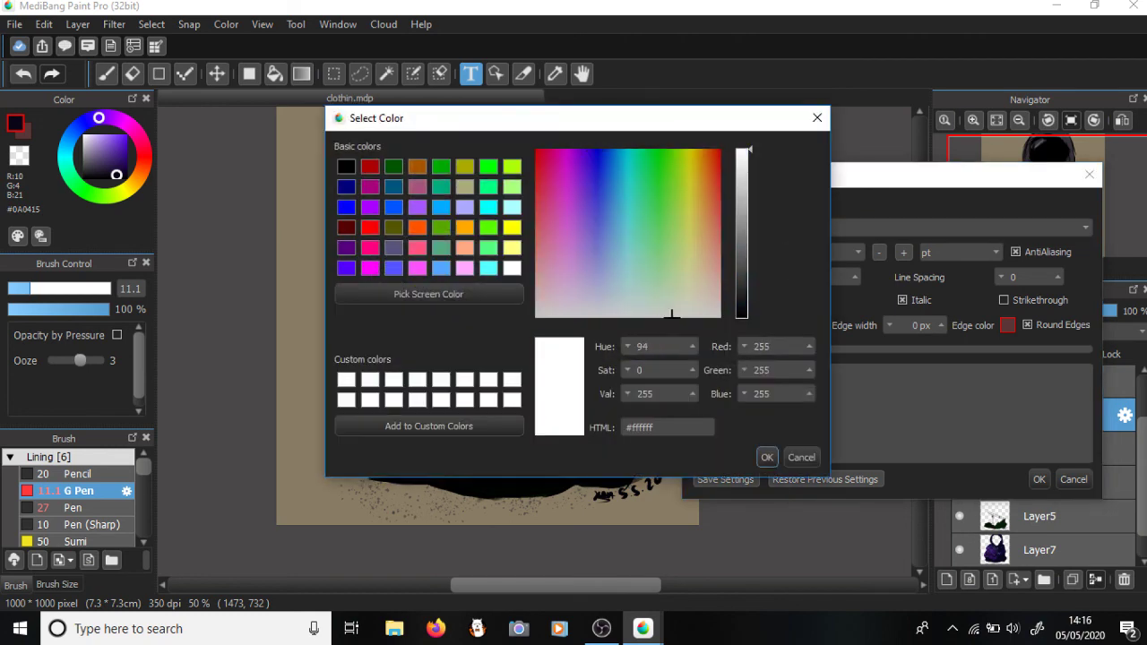
left_click(767, 457)
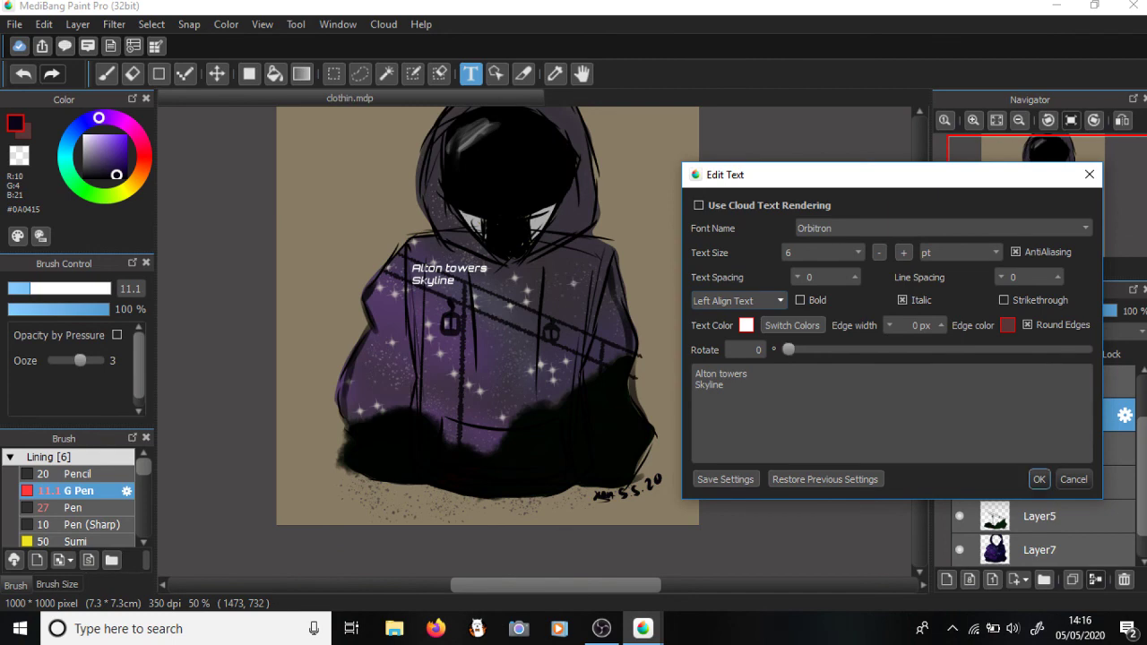
key("Return")
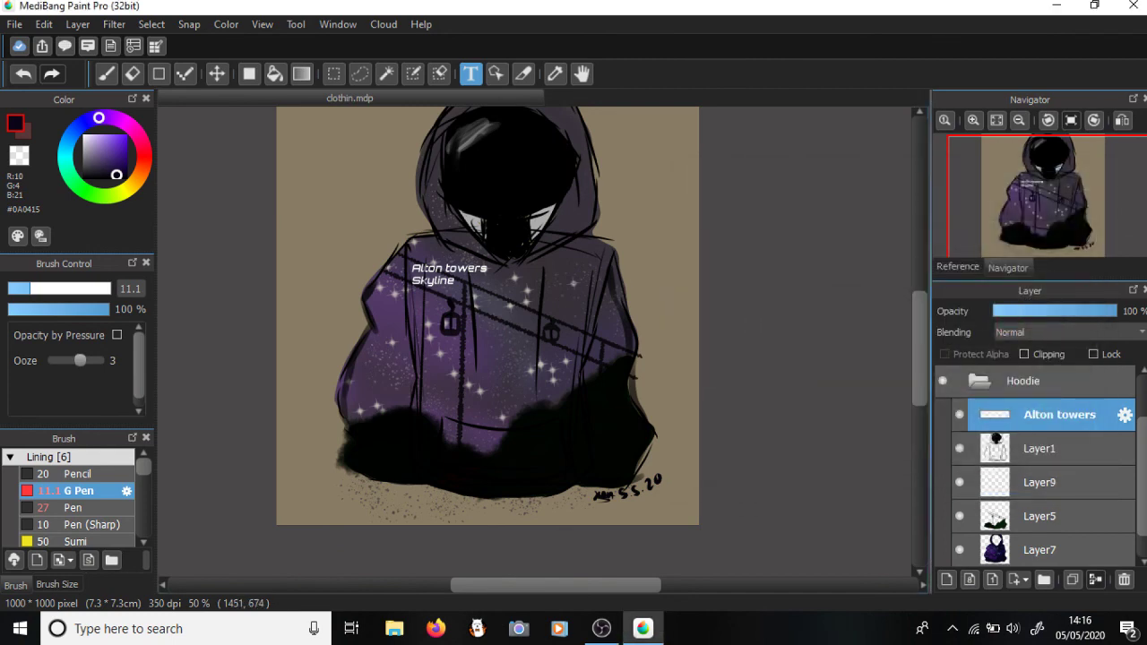
- Collapse the Hoodie folder and hide Layer10
left_click(980, 381)
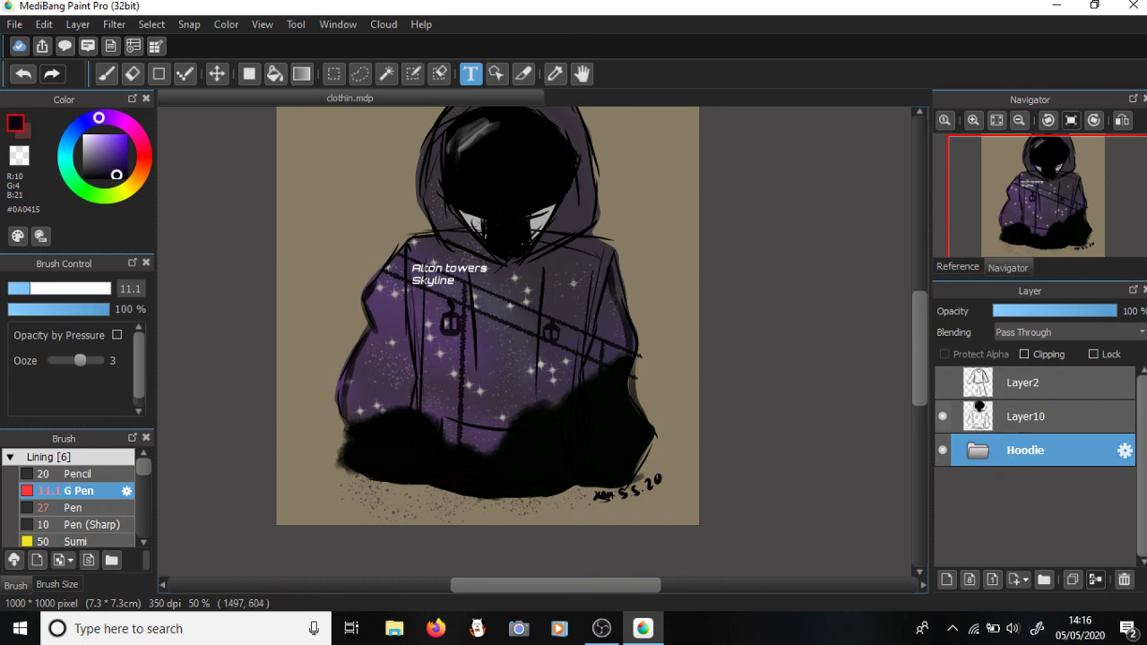
left_click(942, 416)
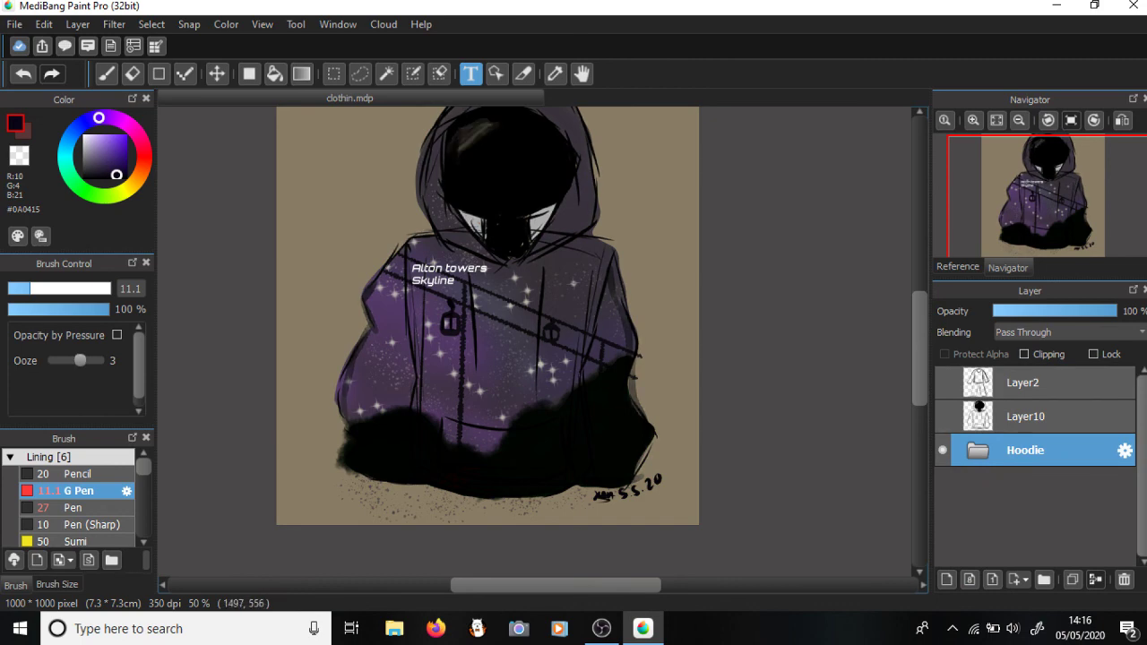
mouse_move(920, 349)
left_mouse_down()
mouse_move(920, 294)
mouse_move(920, 359)
mouse_move(920, 331)
left_mouse_up()
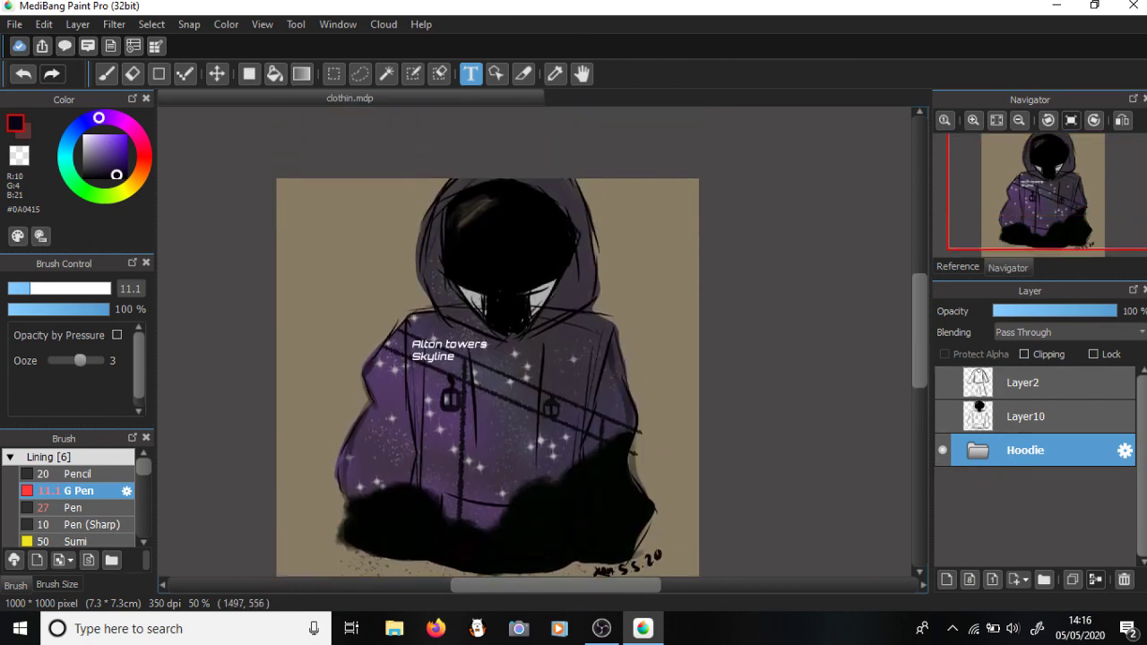
scroll(488, 341, "down", 2)
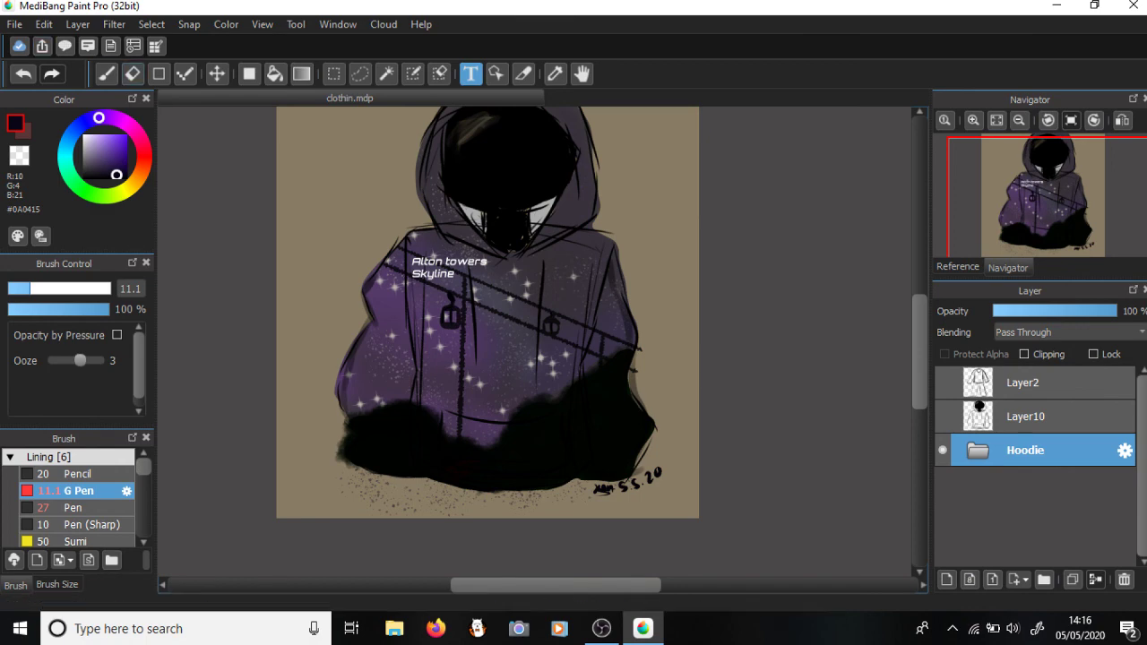
- Switch to the OBS recording window
left_click(602, 629)
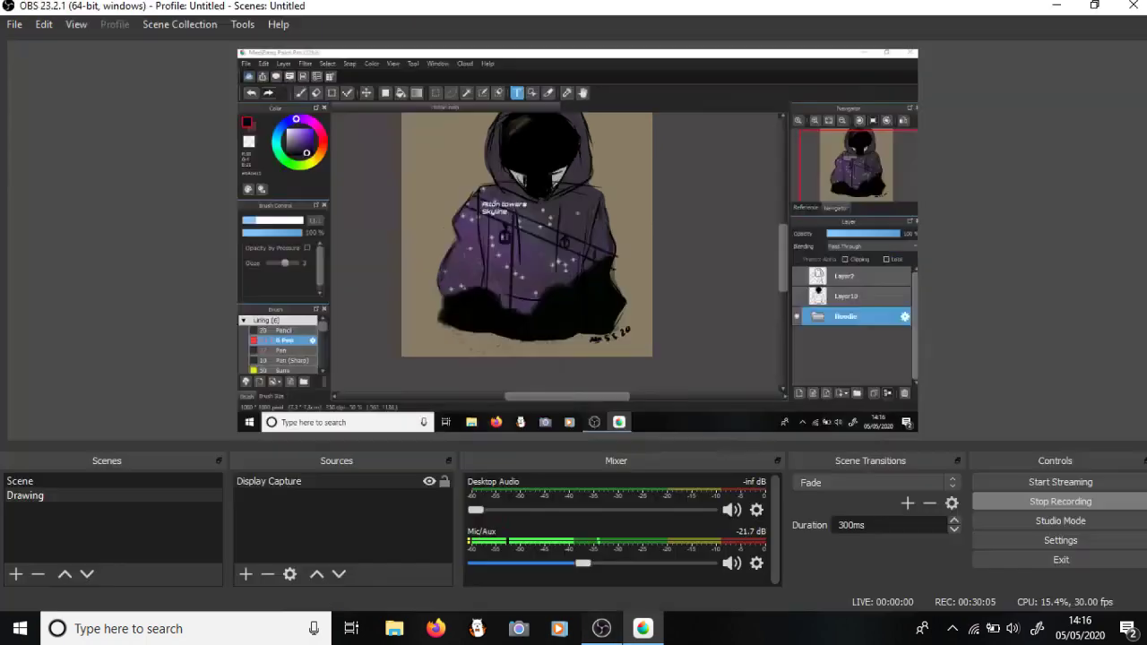